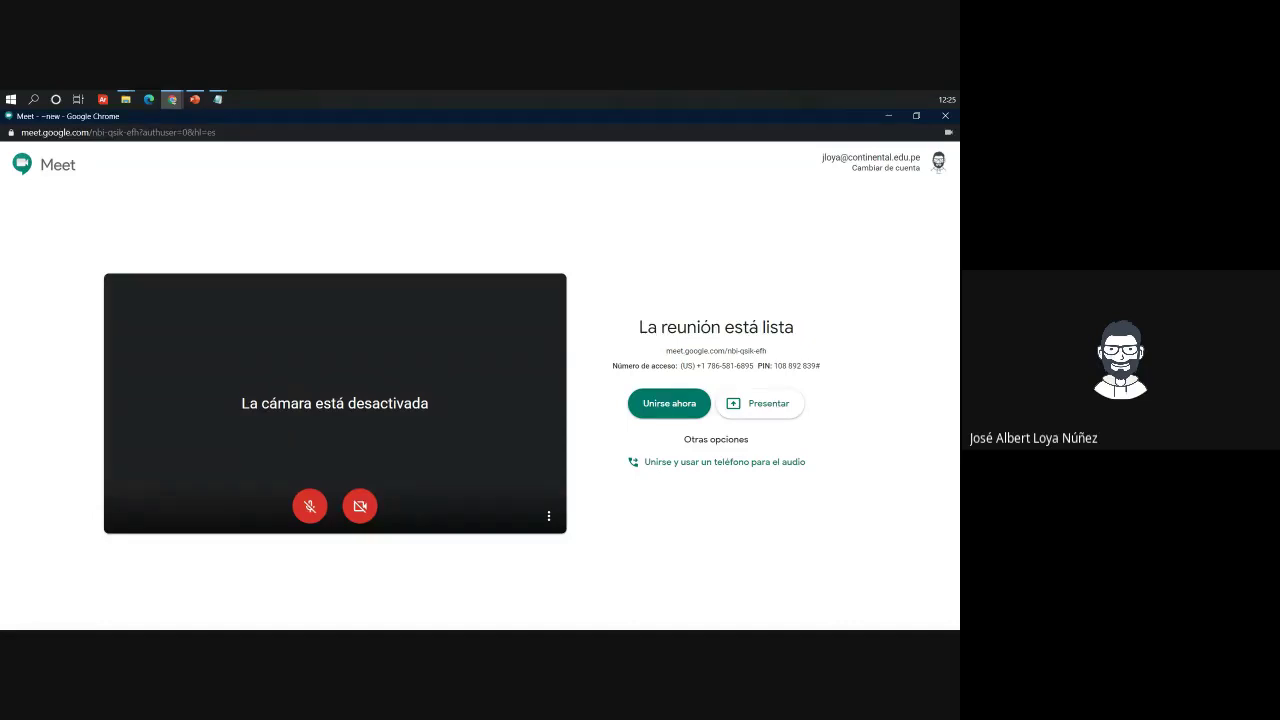
Join the prepared Meet meeting and dismiss the dialog for adding people
left_click(669, 403)
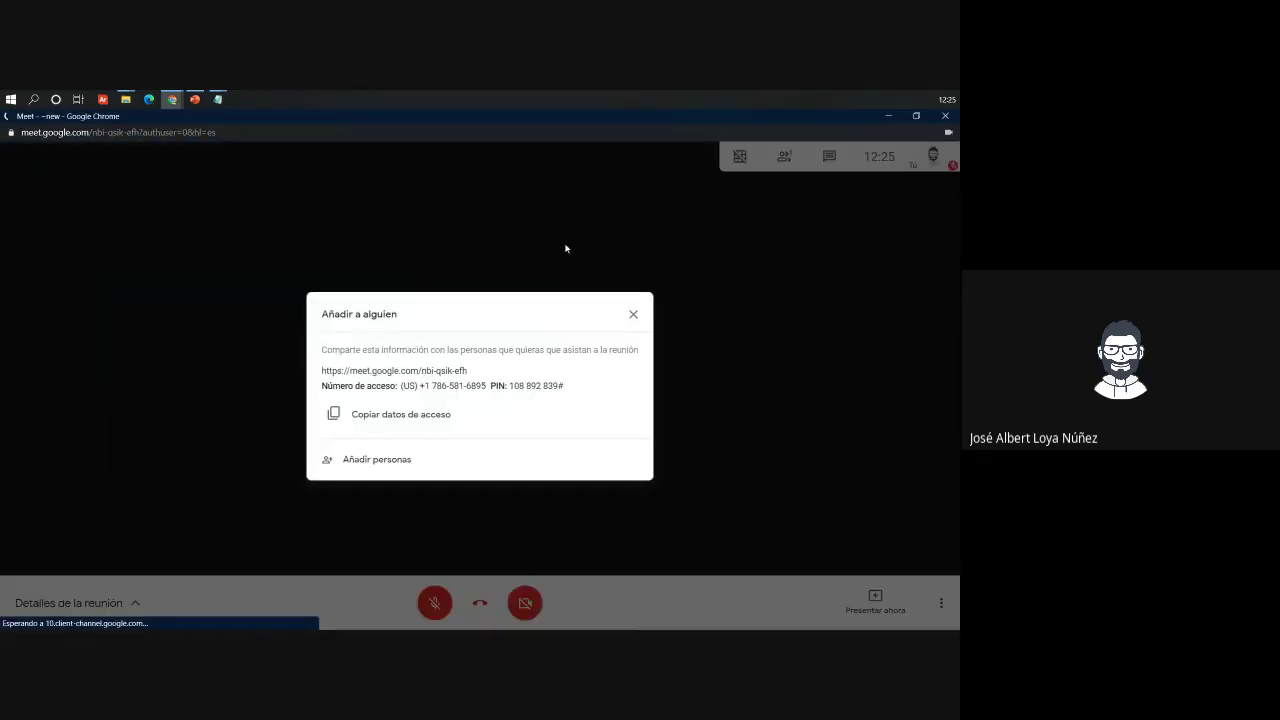
left_click(633, 314)
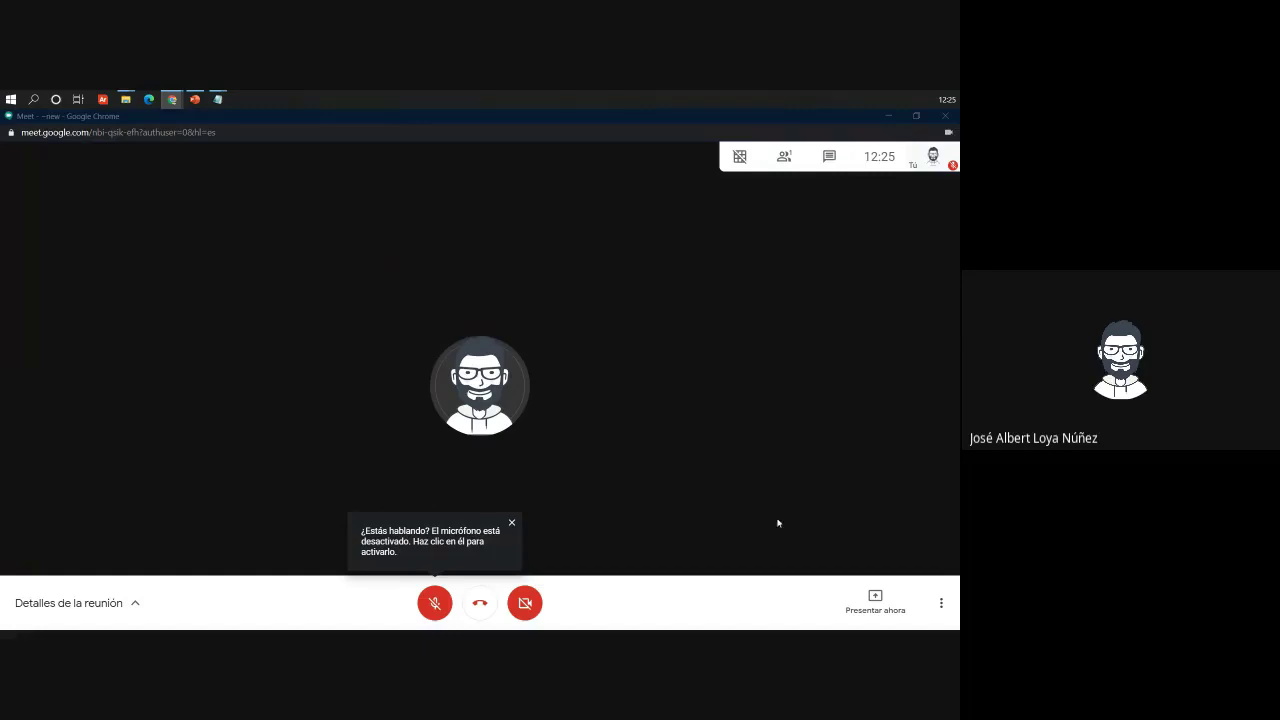
Show the presenting options, mark all three with red checks, and box "Una pestaña de Chrome" in red with a green pointer stroke
left_click(867, 601)
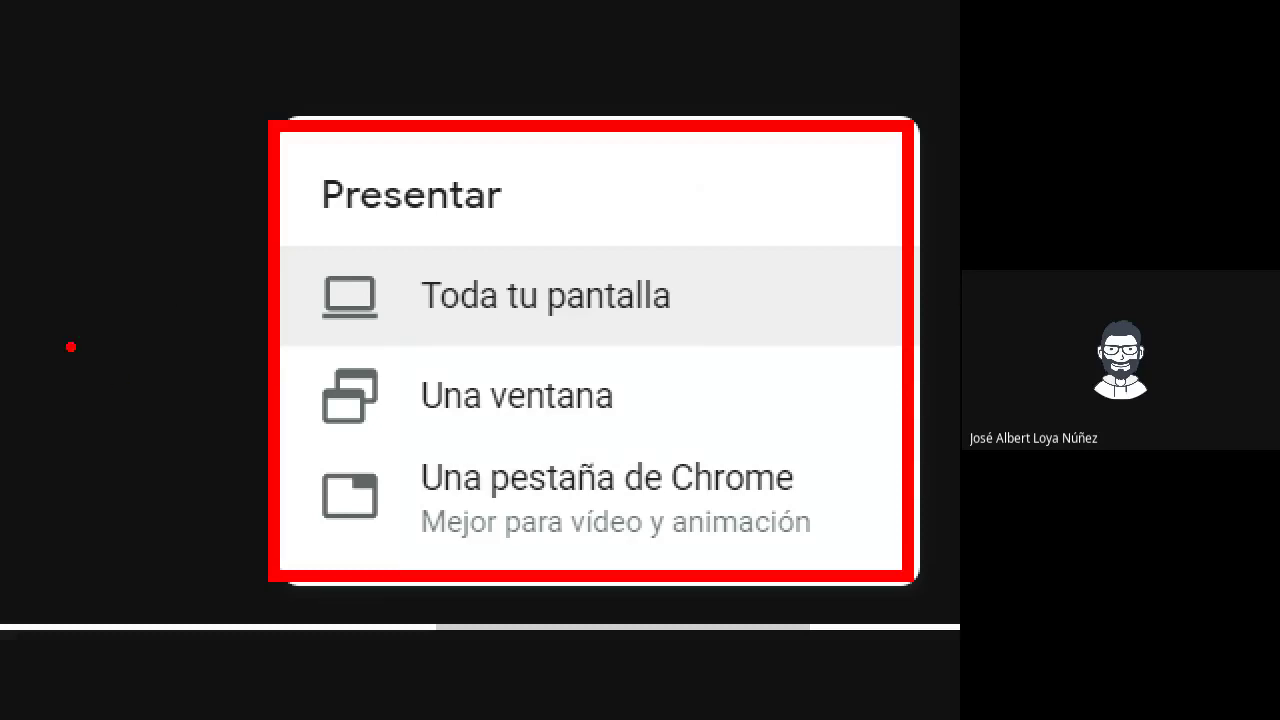
mouse_move(741, 283)
left_mouse_down()
mouse_move(747, 322)
mouse_move(812, 224)
left_mouse_up()
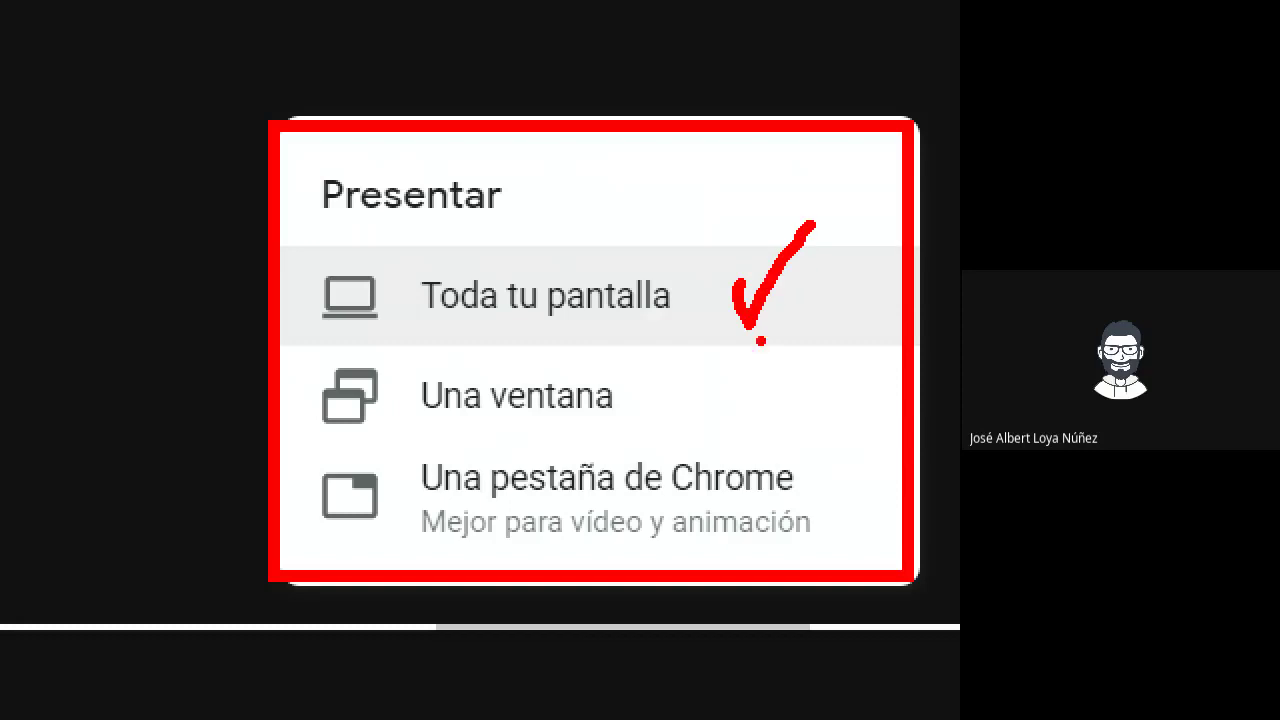
mouse_move(712, 379)
left_mouse_down()
mouse_move(736, 420)
mouse_move(797, 326)
left_mouse_up()
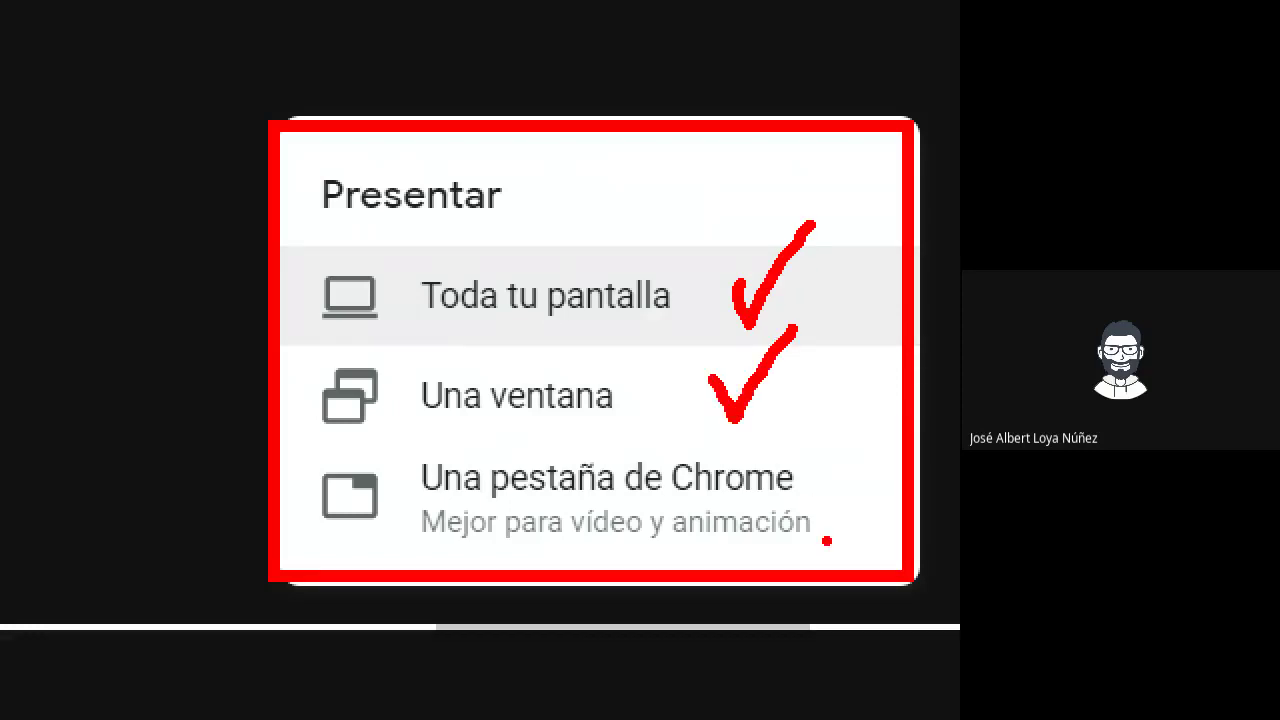
mouse_move(836, 486)
left_mouse_down()
mouse_move(850, 532)
mouse_move(902, 378)
left_mouse_up()
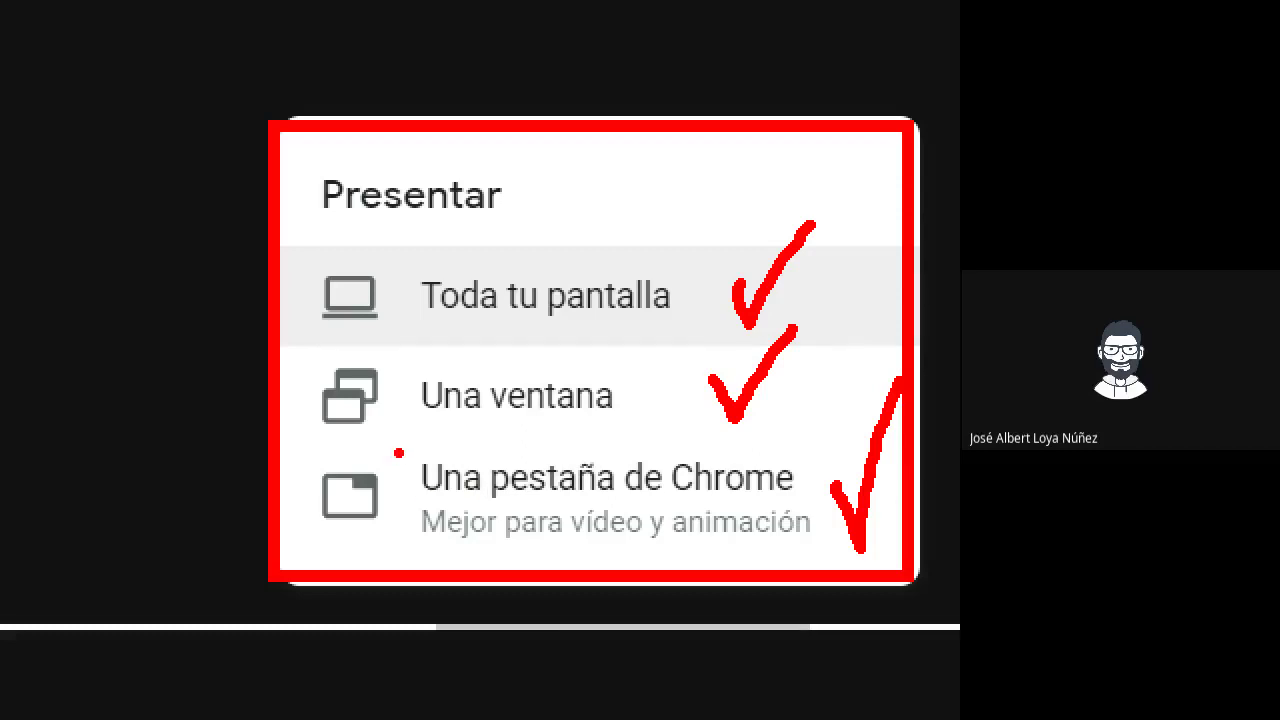
mouse_move(396, 450)
left_mouse_down()
mouse_move(594, 523)
mouse_move(843, 545)
mouse_move(829, 556)
left_mouse_up()
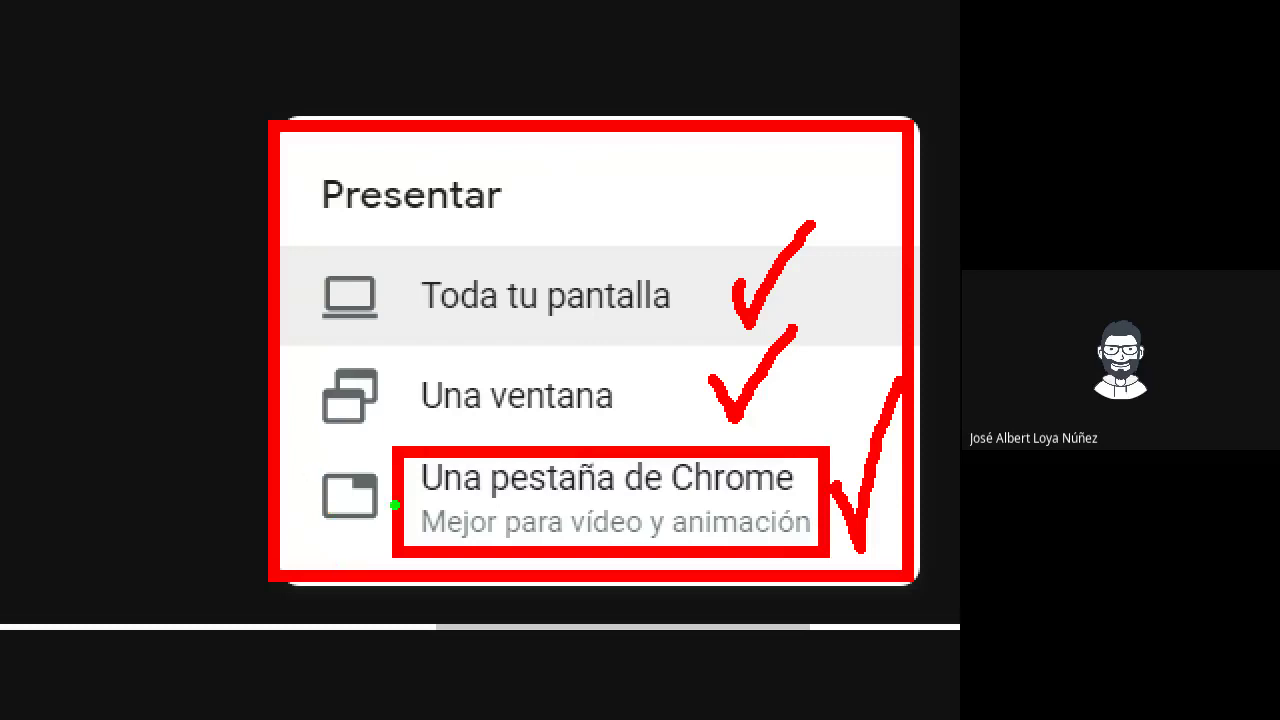
mouse_move(400, 512)
left_mouse_down()
mouse_move(286, 471)
mouse_move(182, 376)
left_mouse_up()
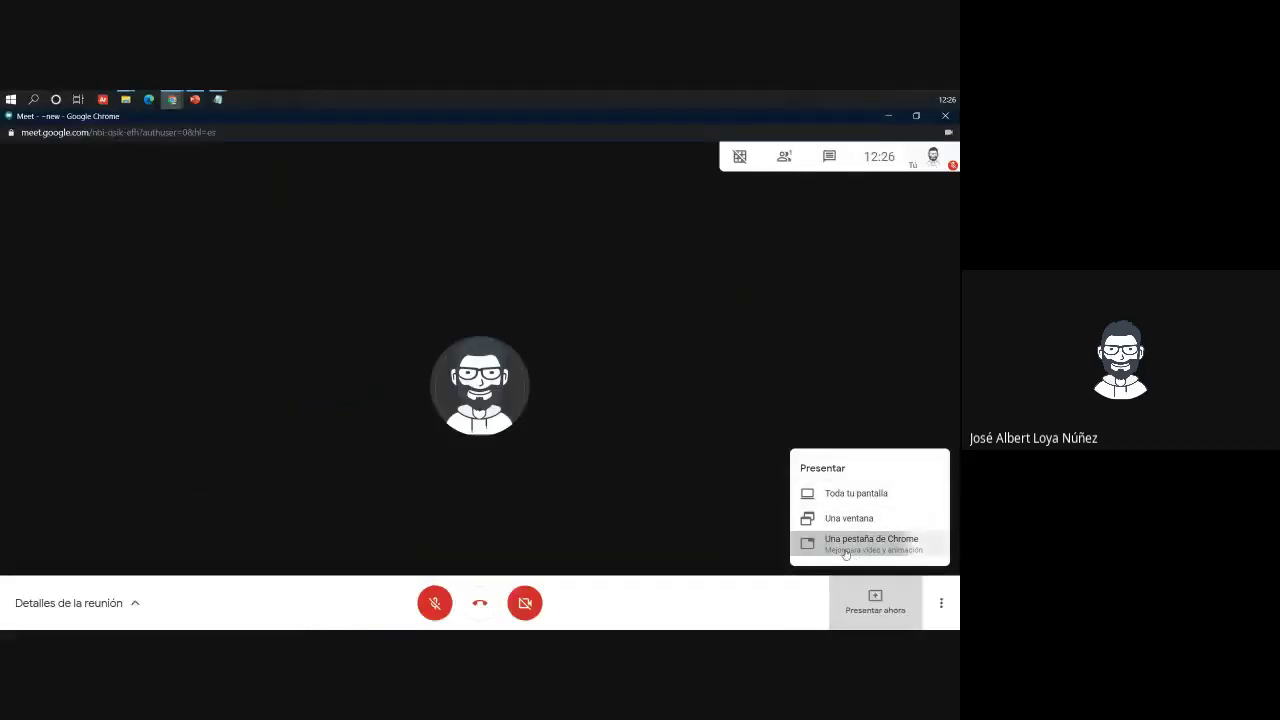
Choose to present a Chrome tab, look through the shareable tabs, and cancel the sharing dialog
left_click(845, 553)
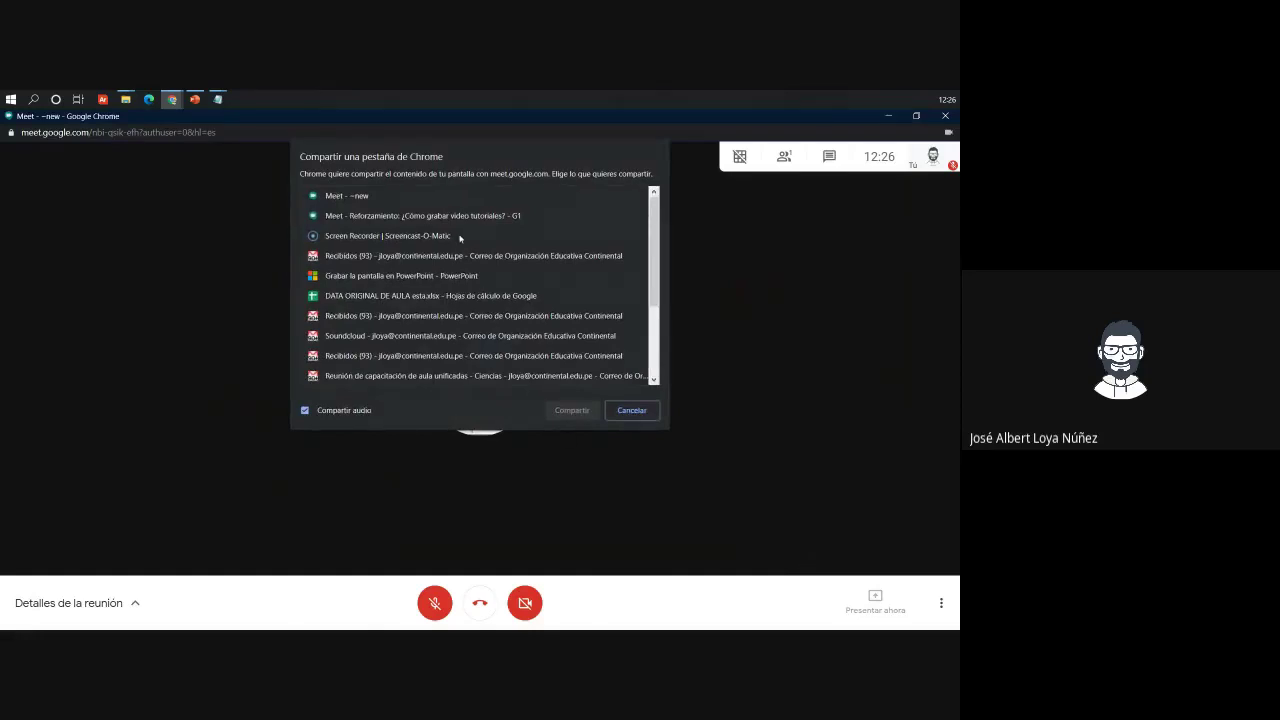
scroll(456, 262, "down", 3)
scroll(441, 318, "up", 3)
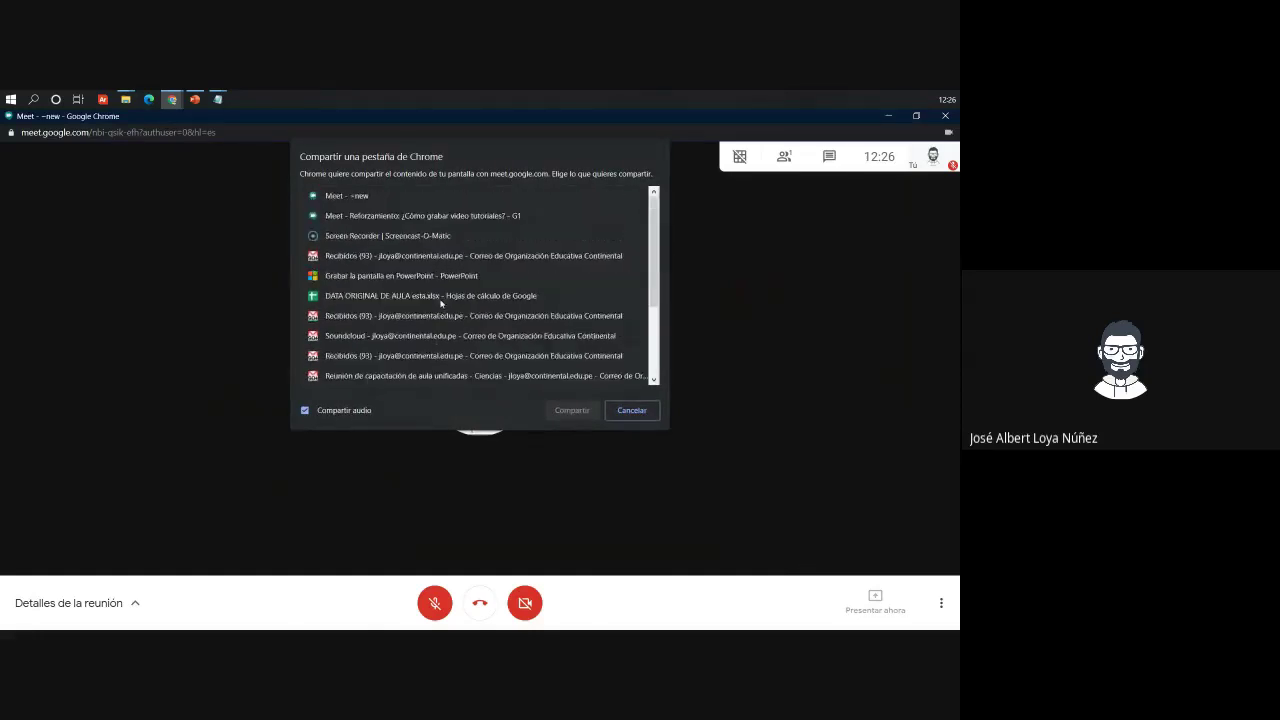
left_click(630, 411)
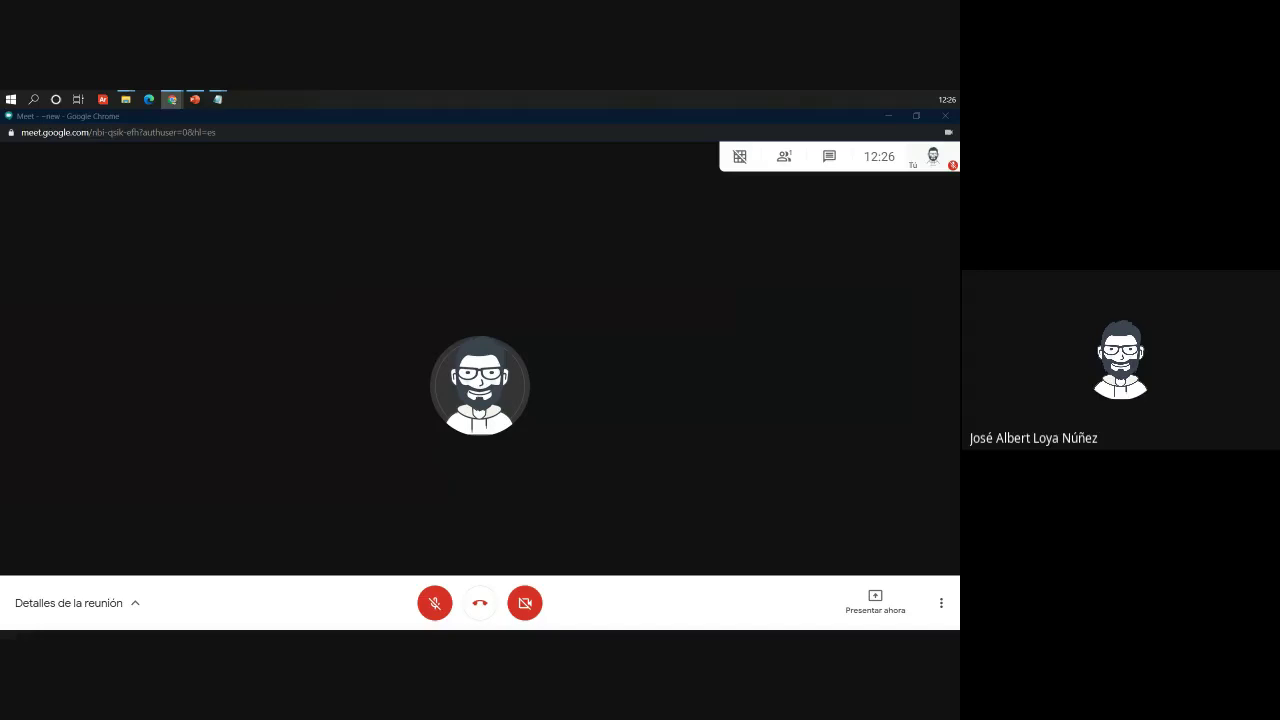
Select the YouTube tab about creating videos with Screencastify as the Chrome tab to present, and cancel without sharing
left_click(875, 600)
left_click(850, 544)
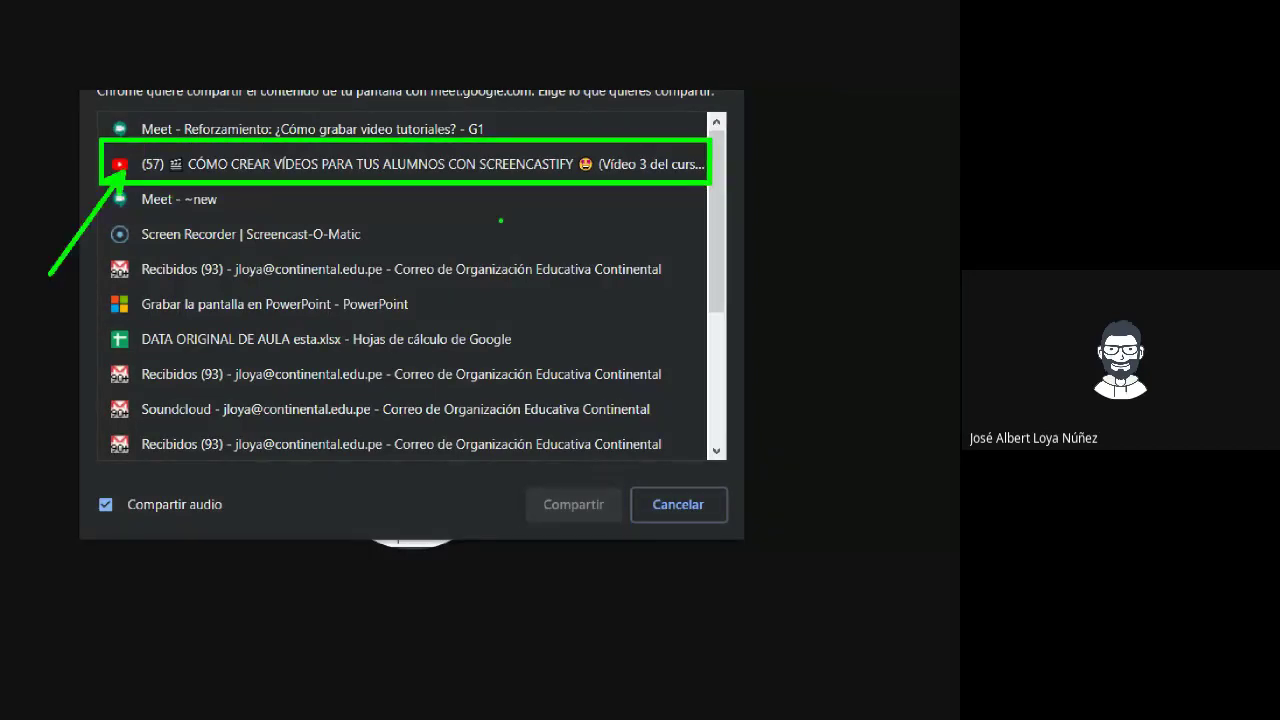
left_click(460, 166)
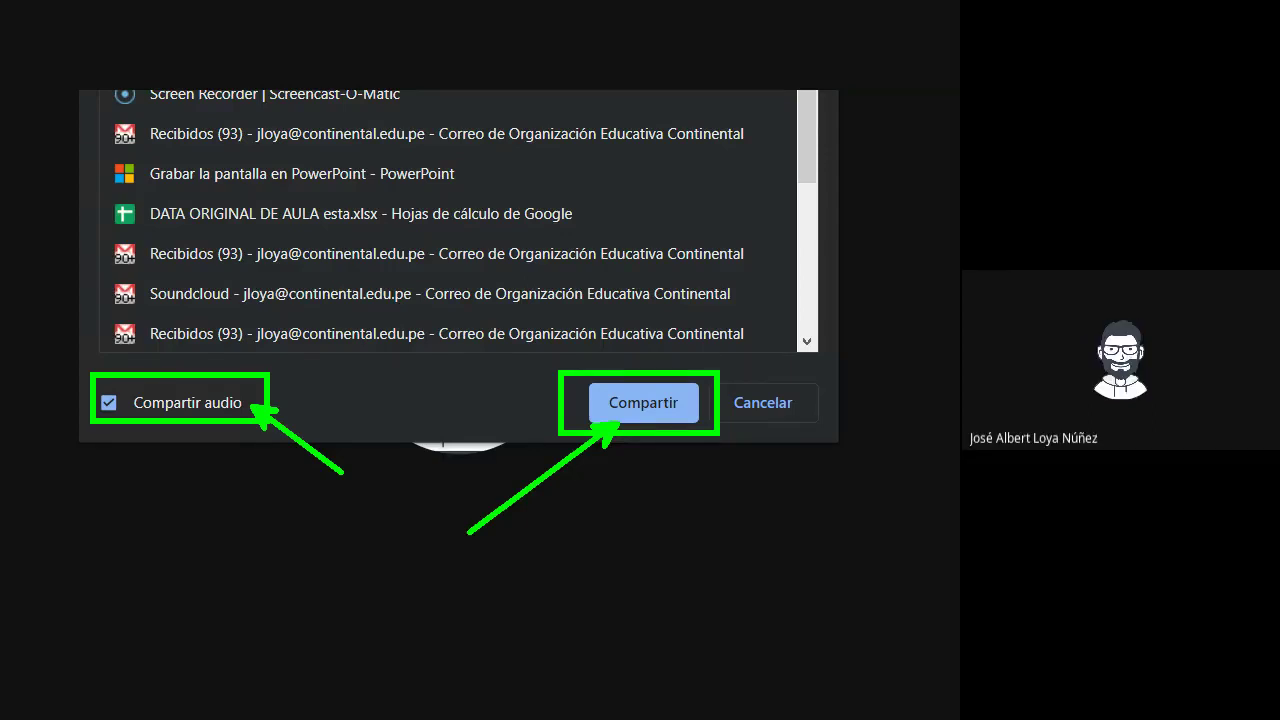
left_click(763, 402)
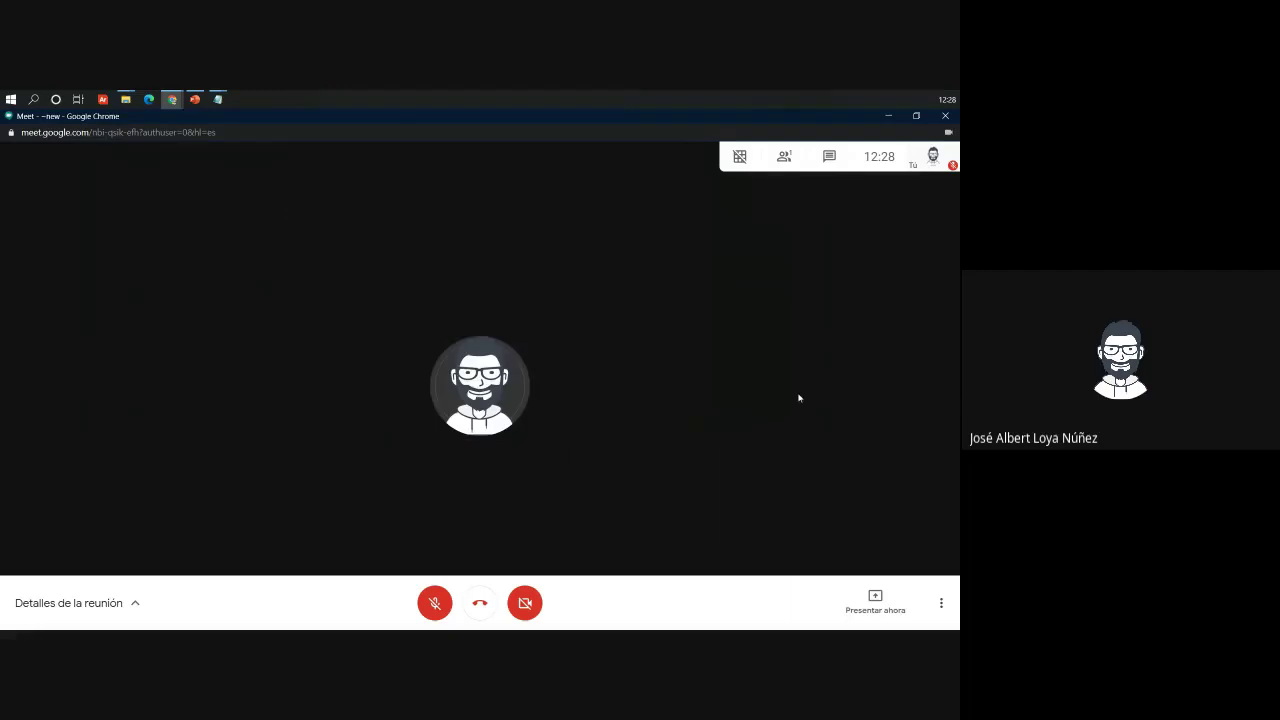
Switch to the browser window showing Screencast-O-Matic and open monosnap.com in a new tab
key("alt+Tab")
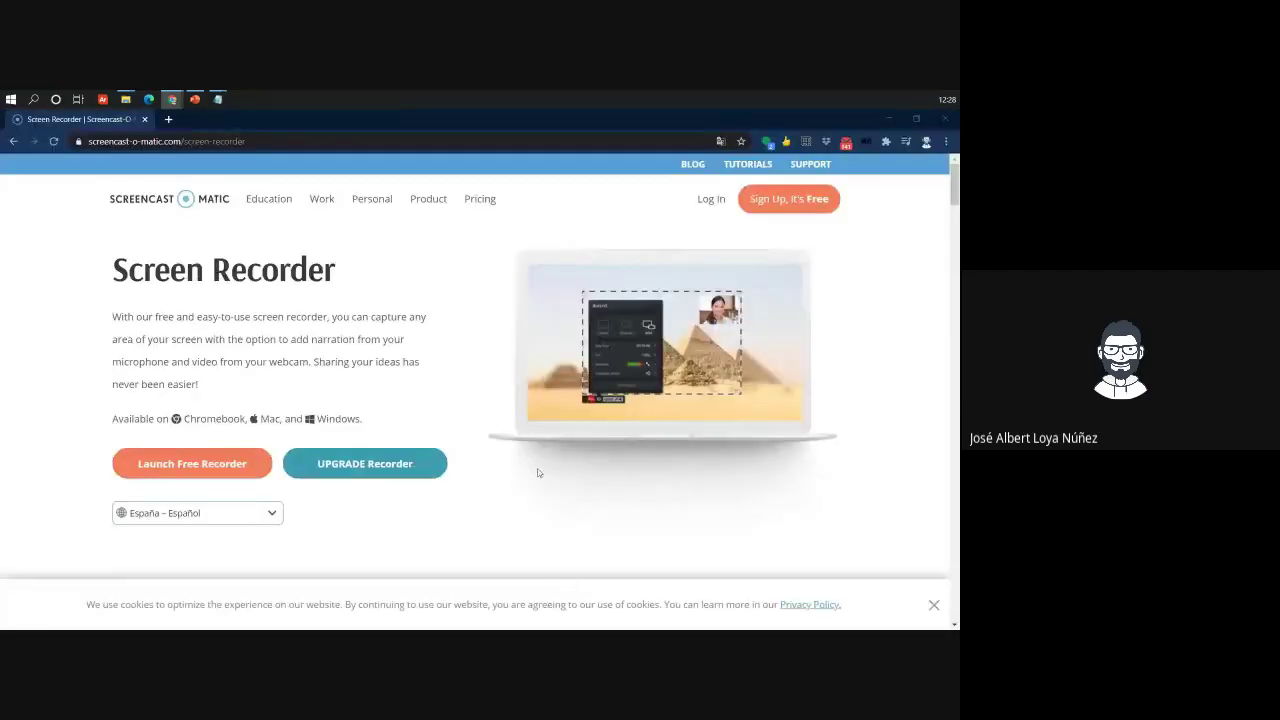
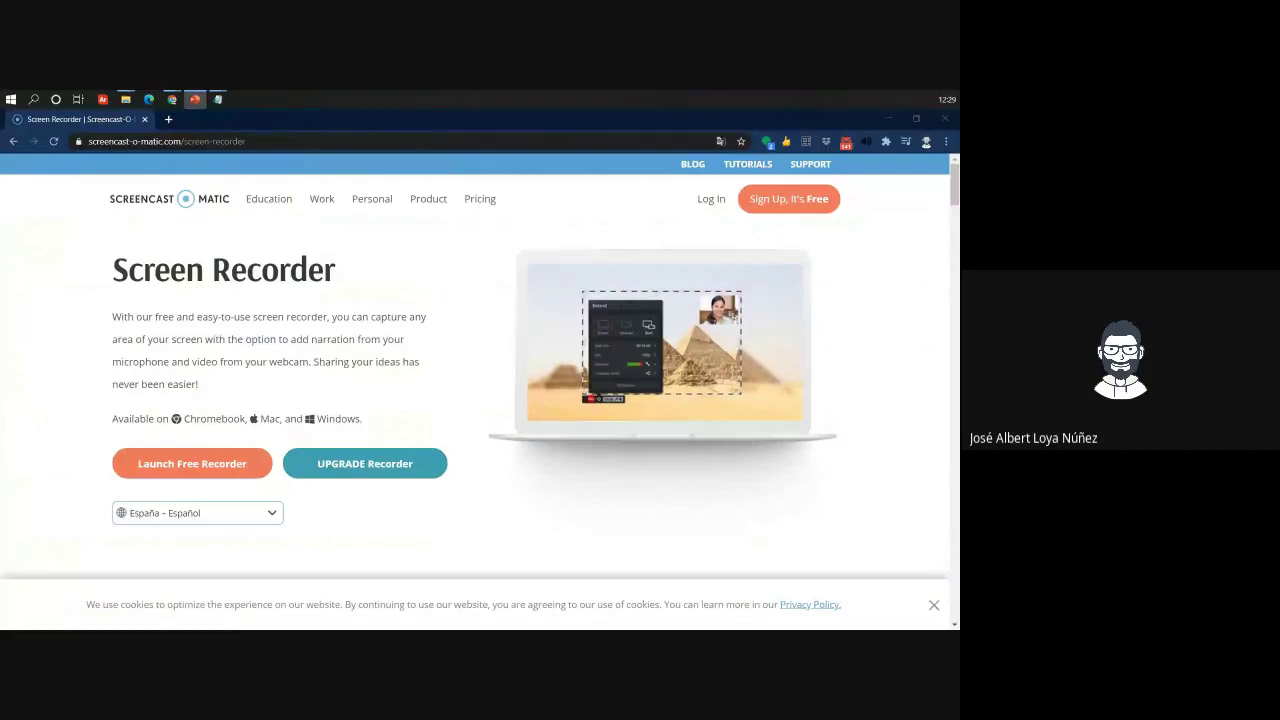
left_click(163, 121)
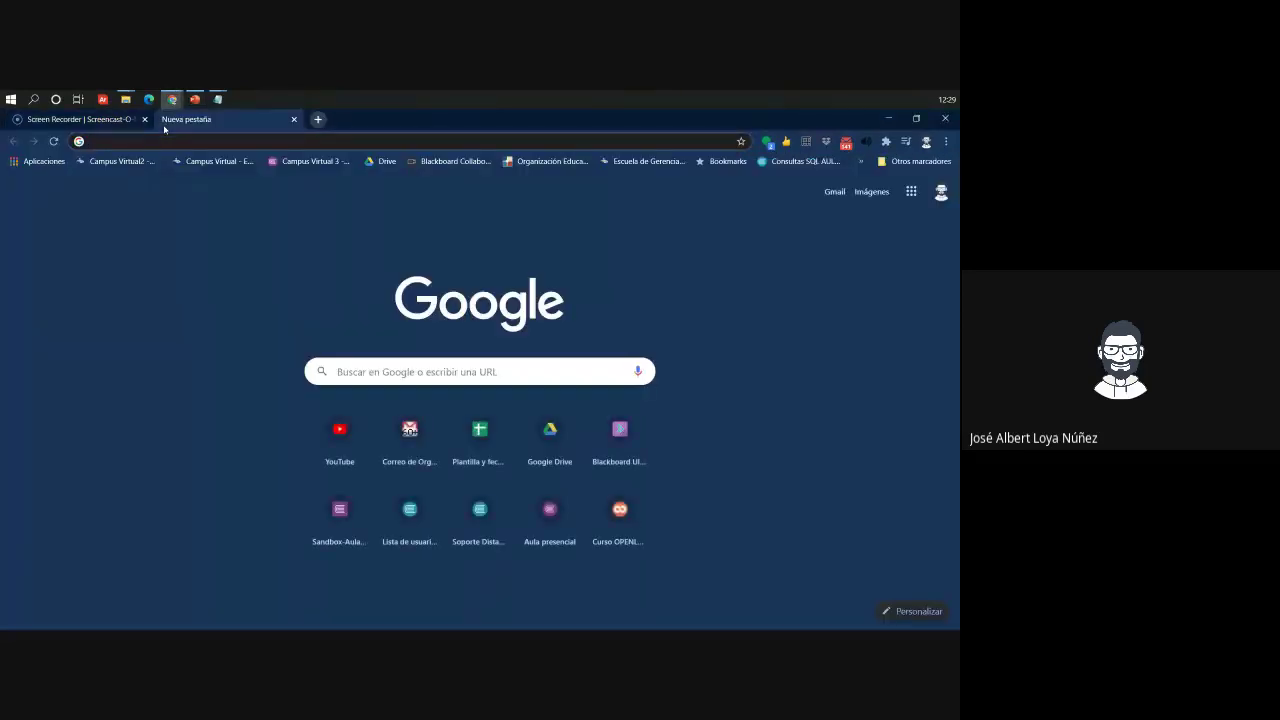
type("monosnap")
key("Return")
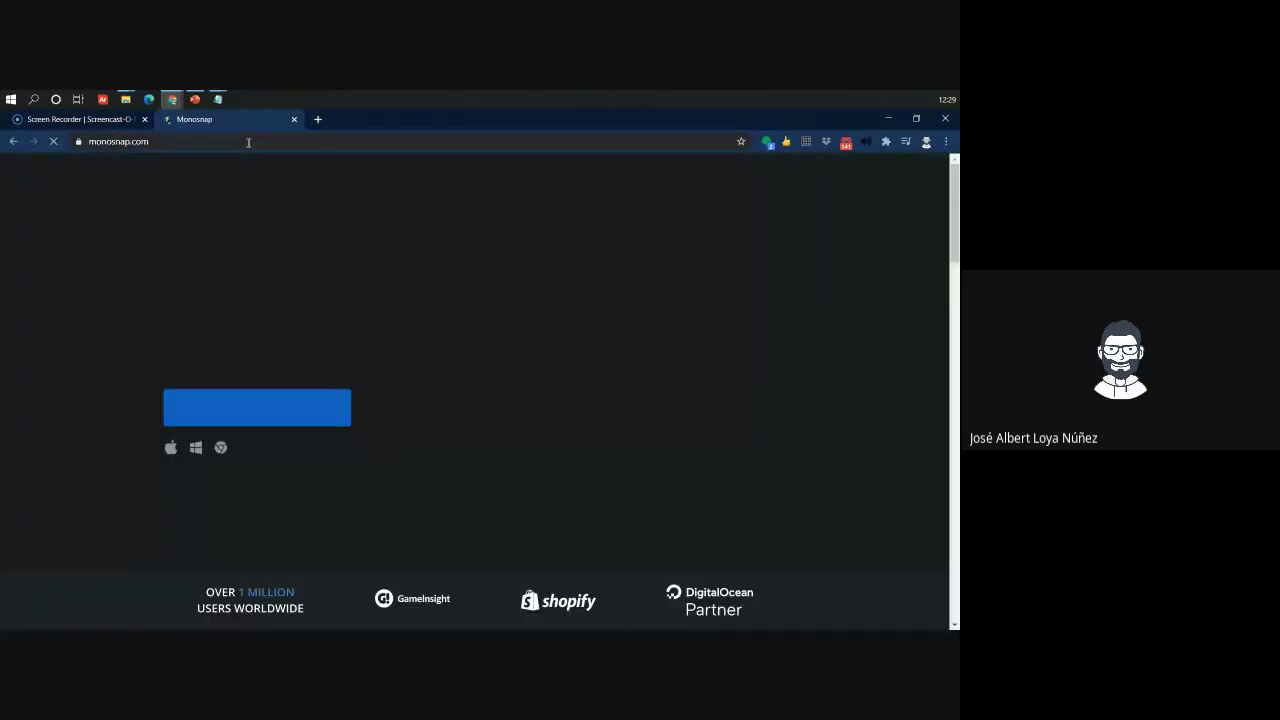
left_click(248, 142)
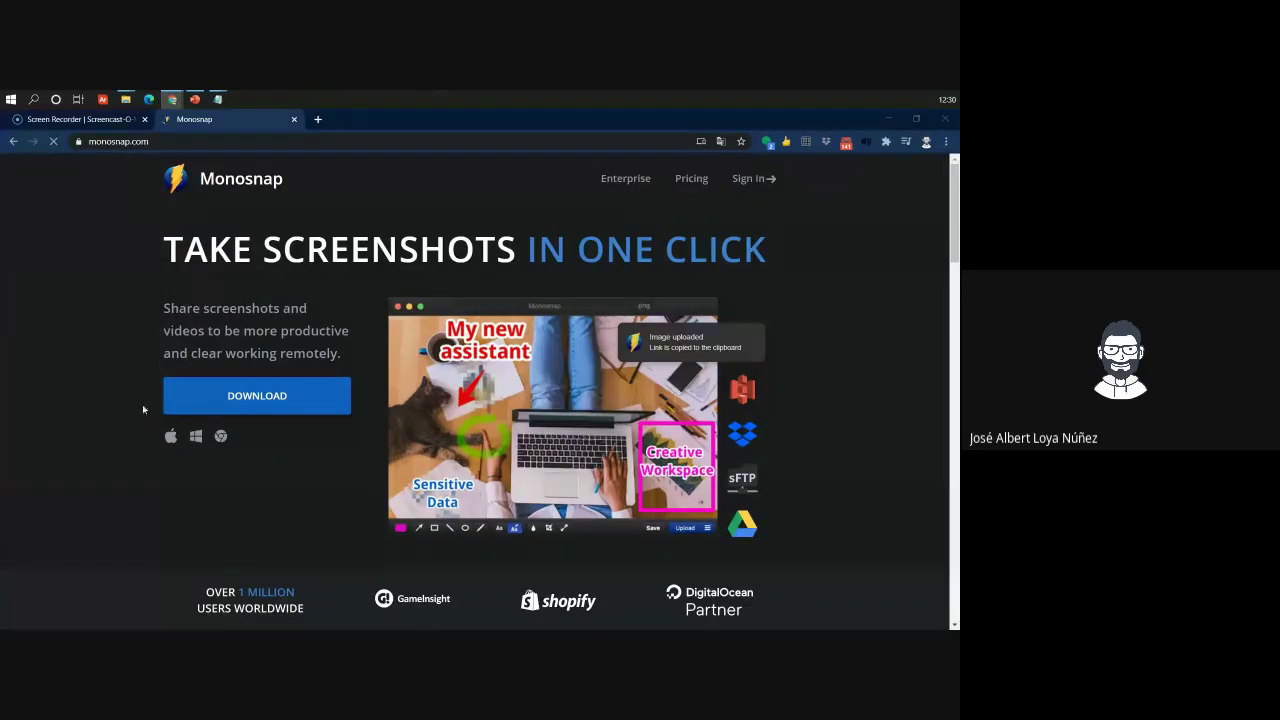
Highlight the Monosnap home page headline "TAKE SCREENSHOTS IN ONE CLICK" for reading
left_click_drag(161, 243, 807, 254)
left_click(287, 245)
left_click_drag(264, 246, 773, 261)
left_click(533, 249)
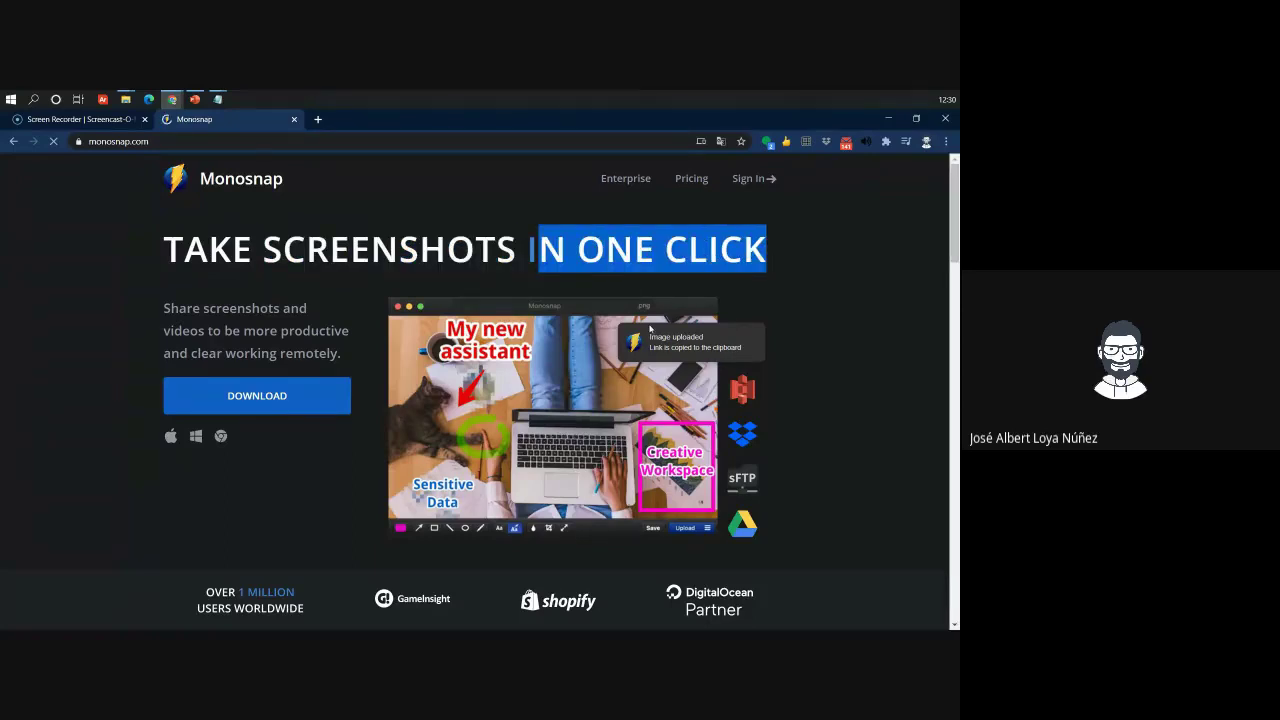
Review the Monosnap home page's three steps on capturing, annotating, and uploading or sharing screenshots and videos
scroll(479, 341, "down", 6)
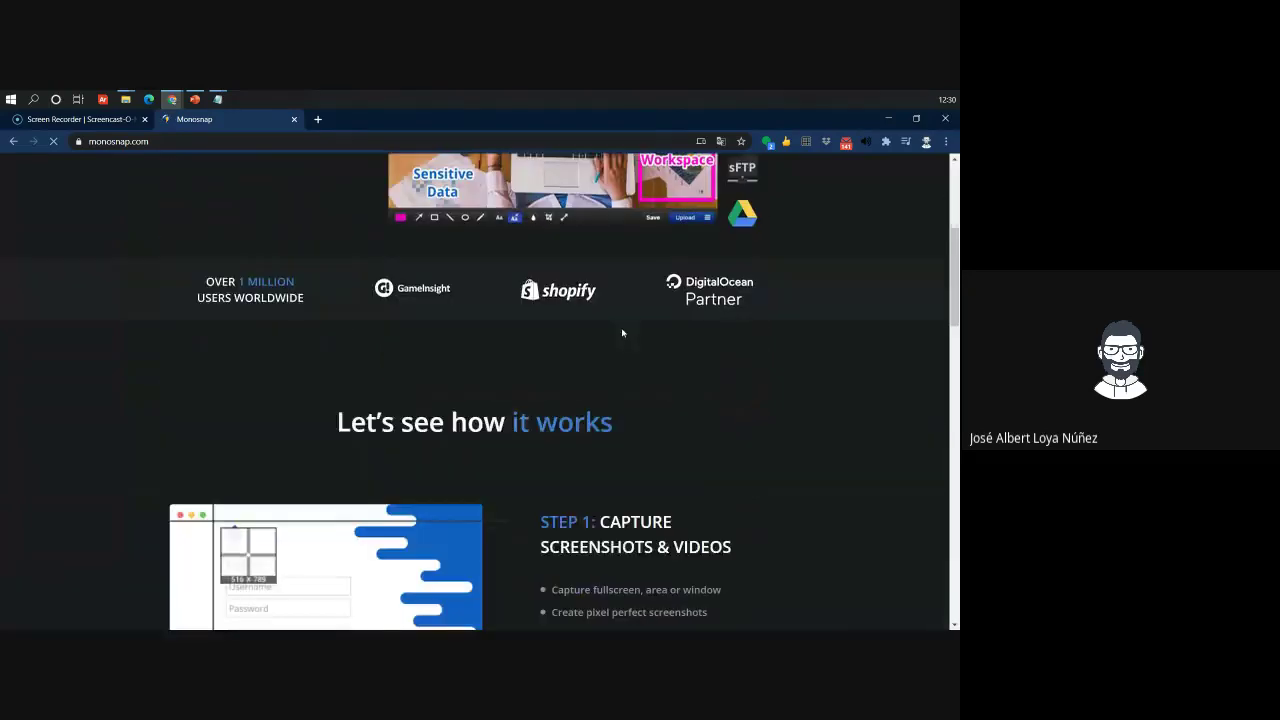
scroll(620, 334, "up", 5)
scroll(301, 335, "up", 1)
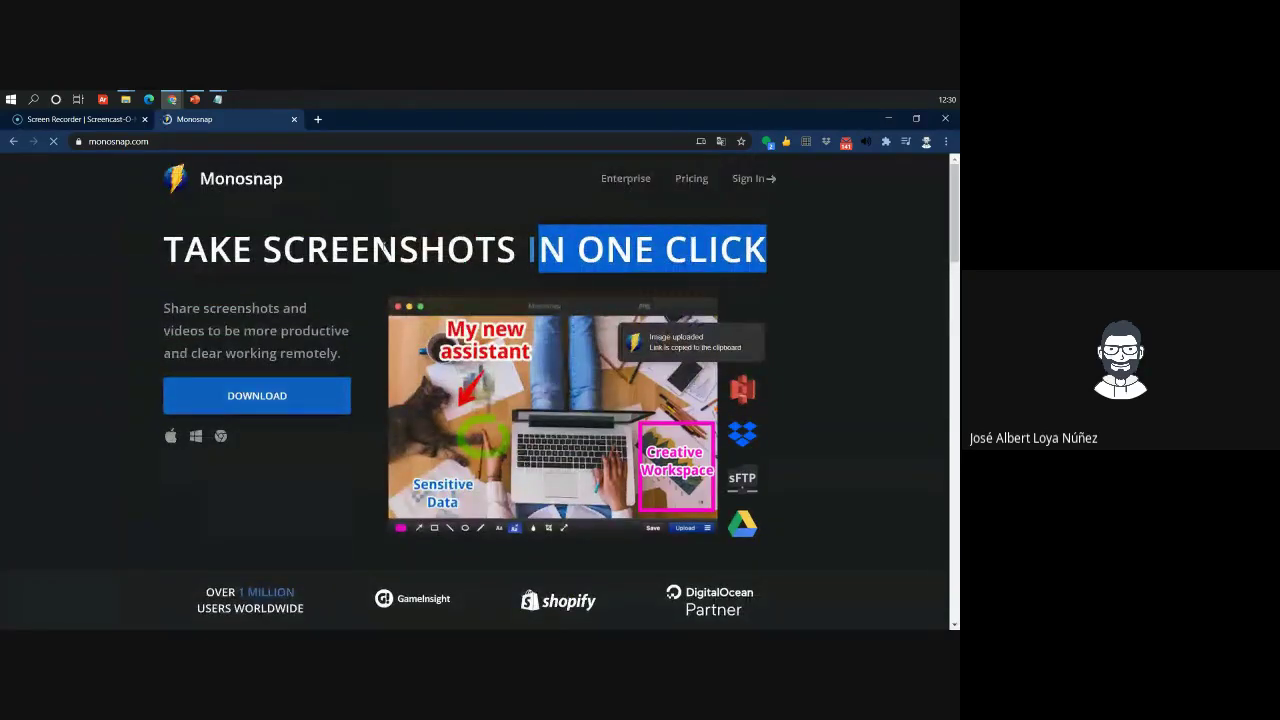
scroll(434, 352, "down", 4)
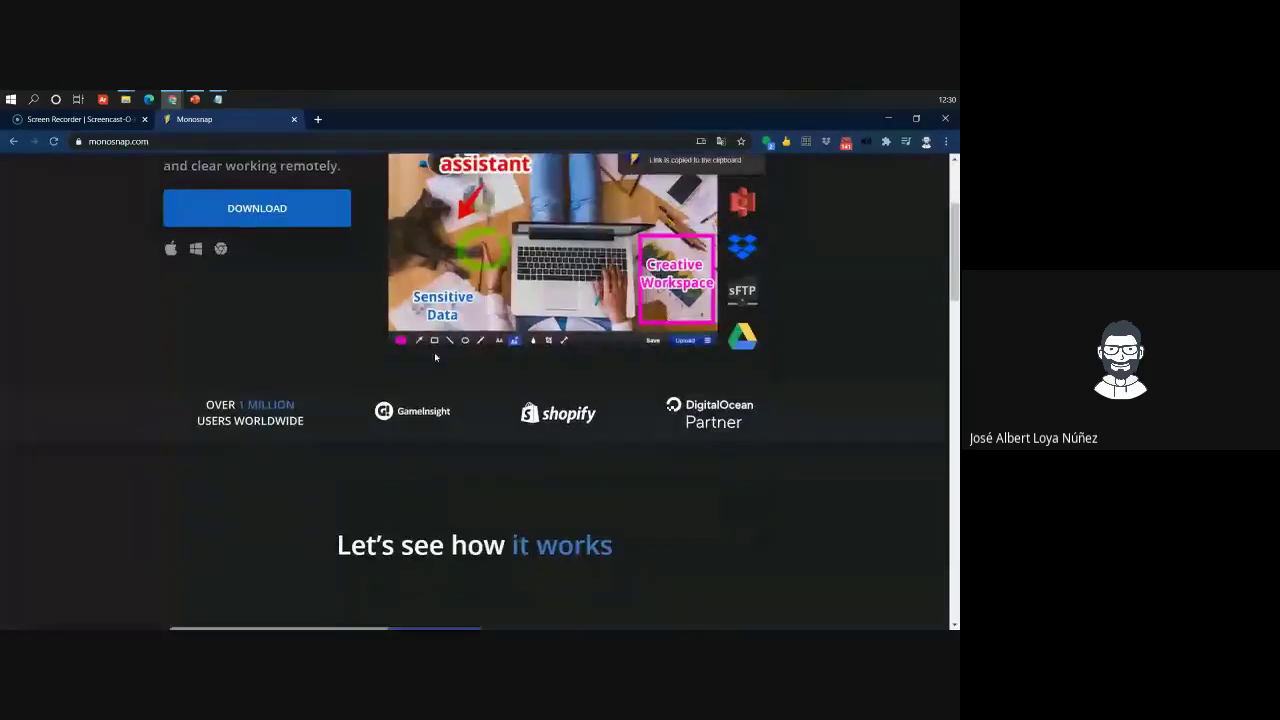
scroll(515, 325, "down", 5)
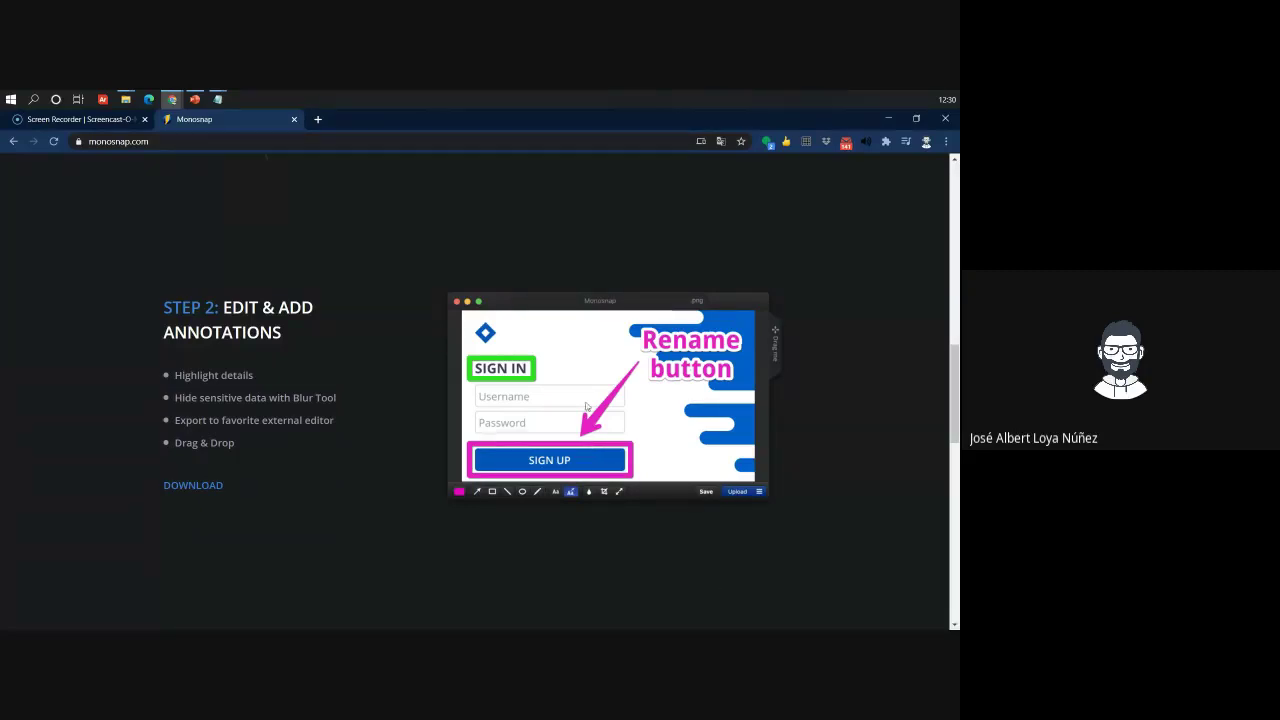
scroll(509, 453, "down", 3)
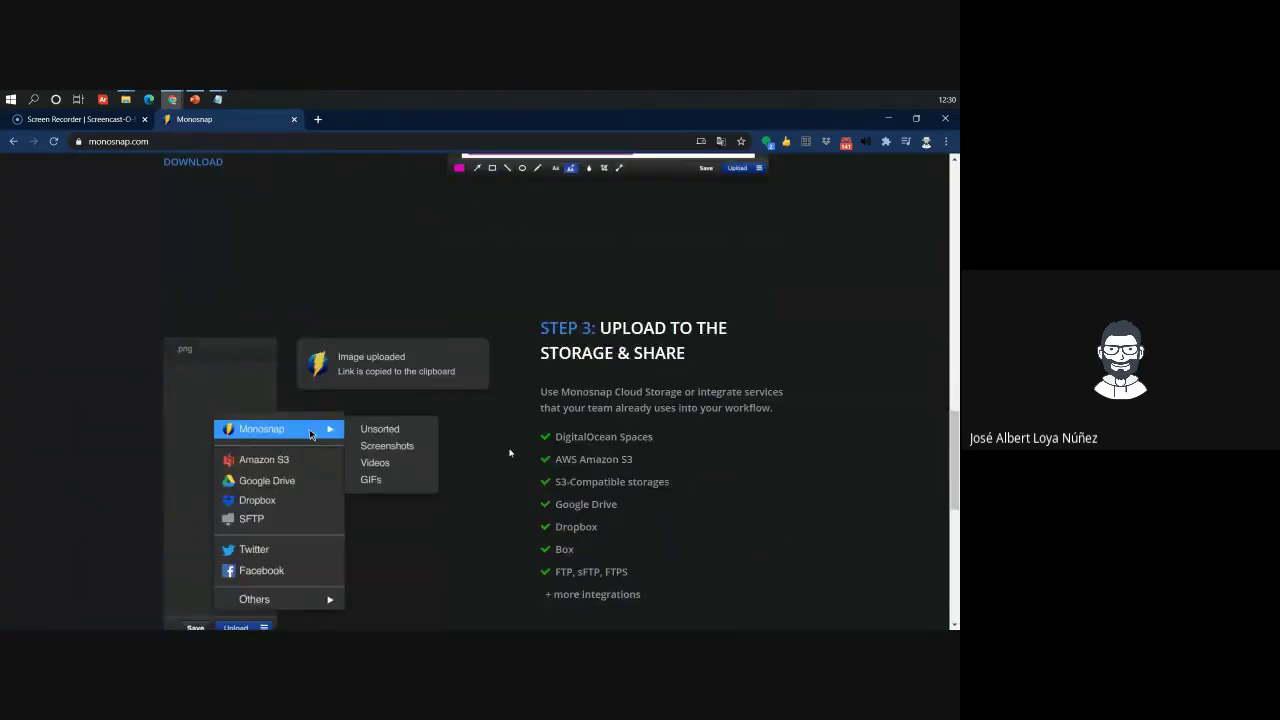
scroll(509, 453, "down", 1)
scroll(529, 471, "down", 2)
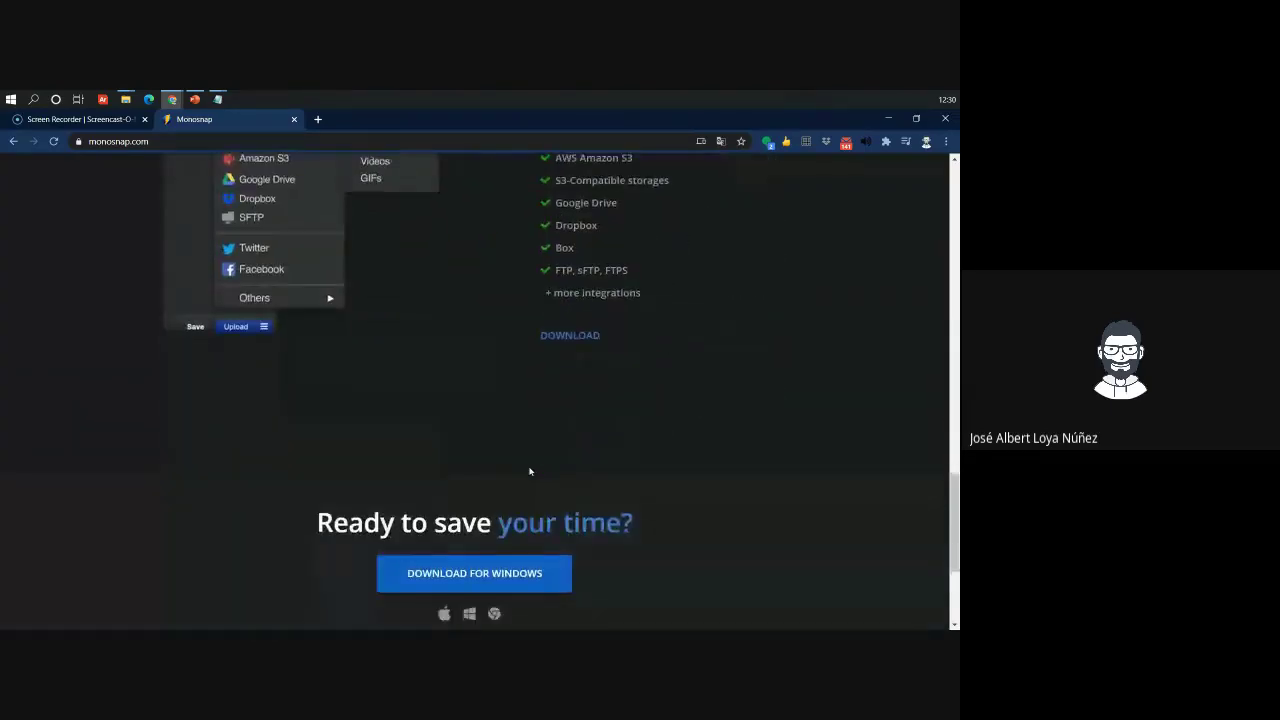
scroll(530, 471, "down", 2)
scroll(528, 471, "up", 5)
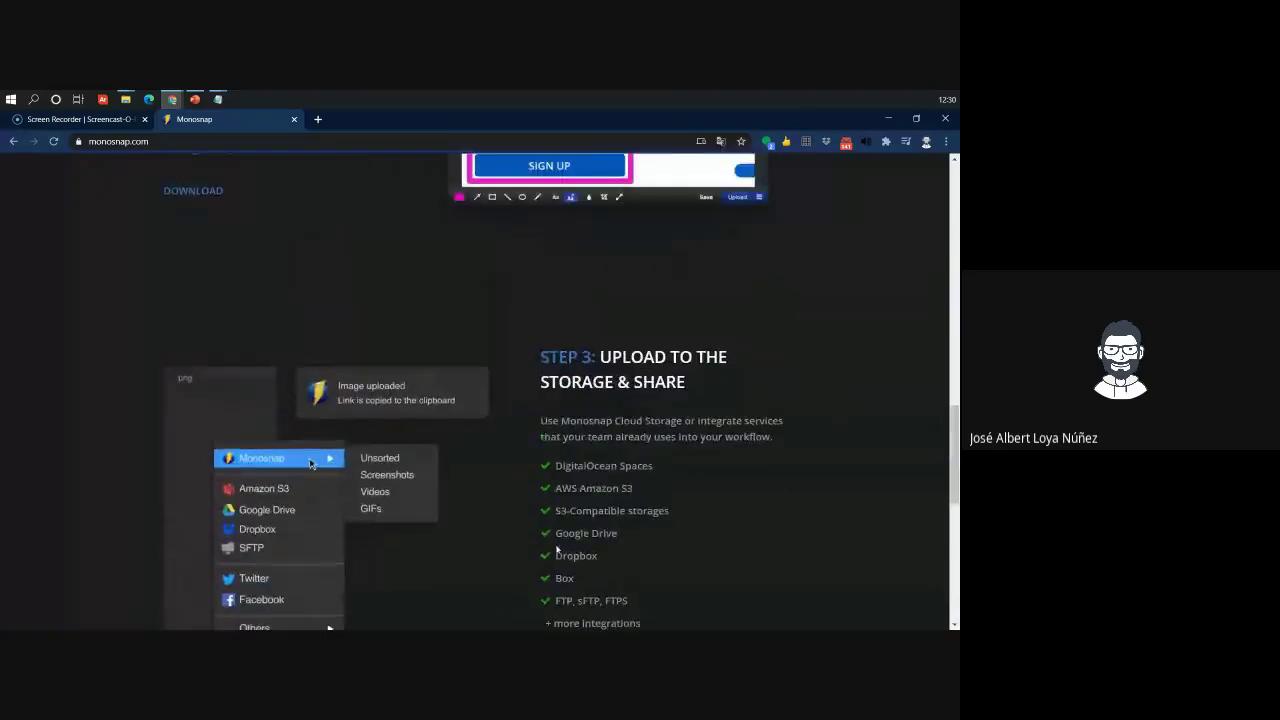
scroll(557, 550, "up", 7)
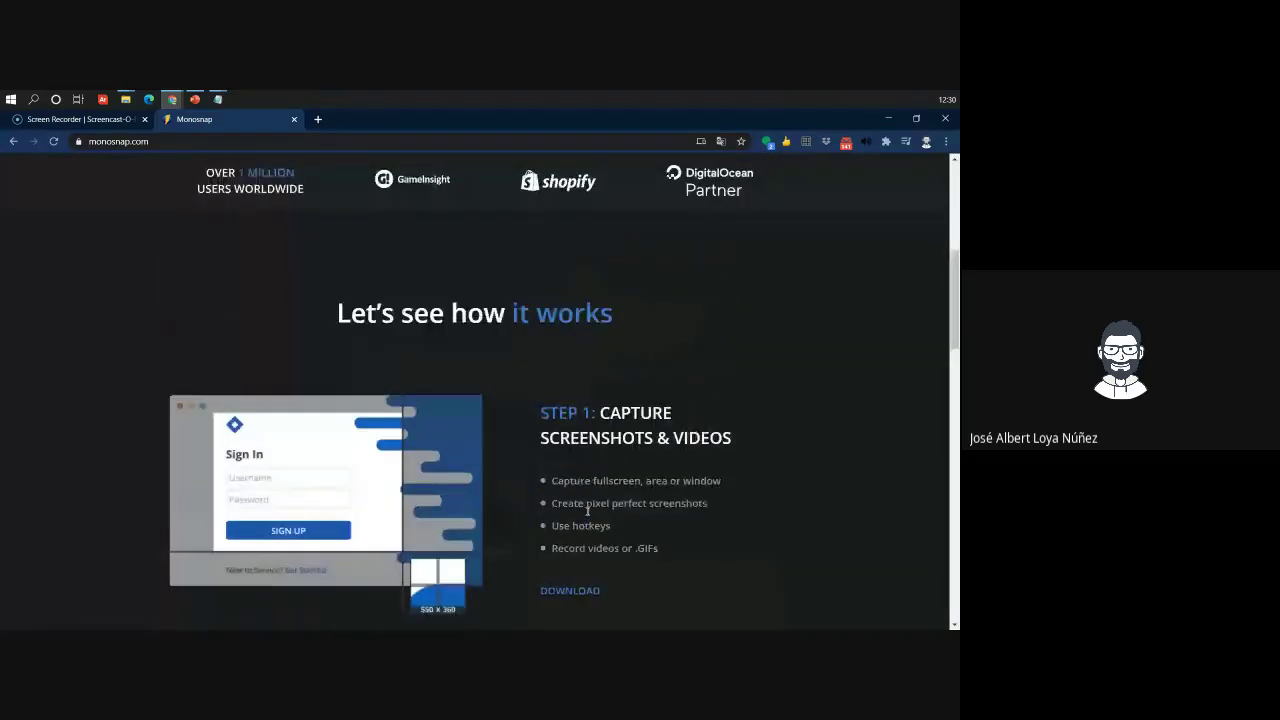
scroll(587, 510, "up", 4)
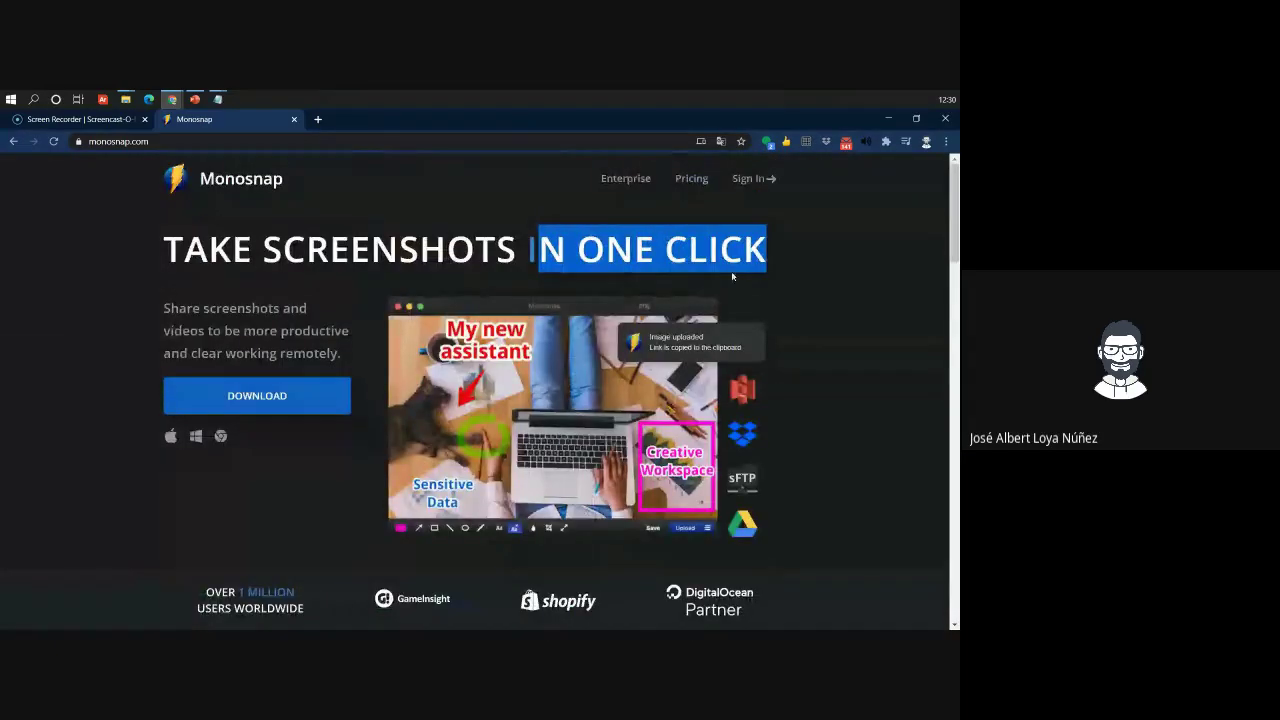
Open Monosnap's pricing page and compare the Free, Non-Commercial and Commercial plans' application features and storage limits
left_click(686, 180)
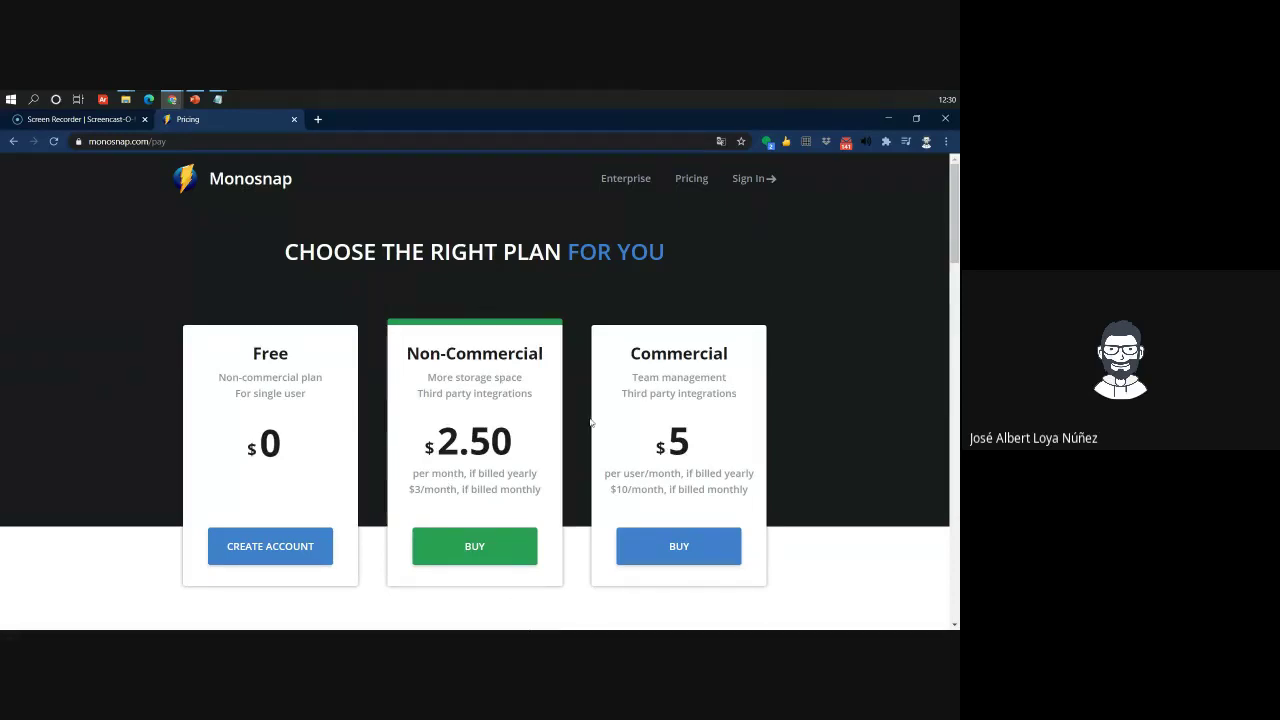
scroll(640, 400, "down", 2)
scroll(602, 449, "down", 3)
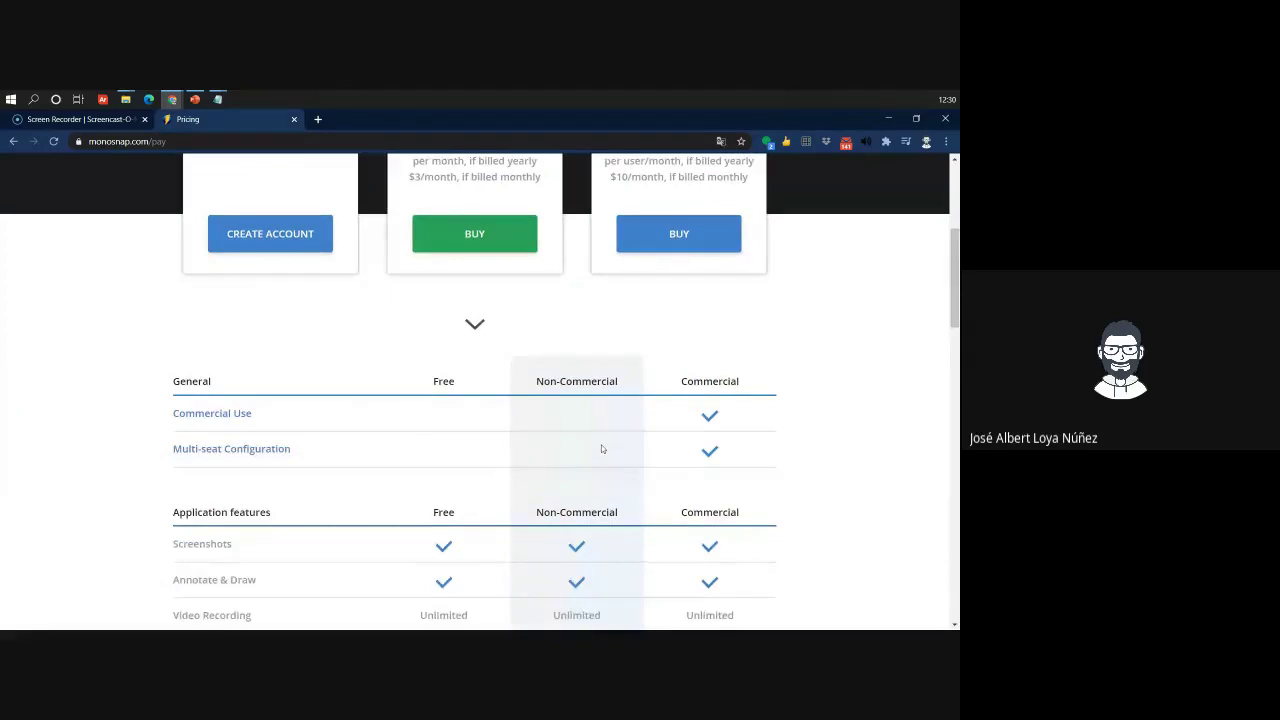
scroll(602, 449, "down", 3)
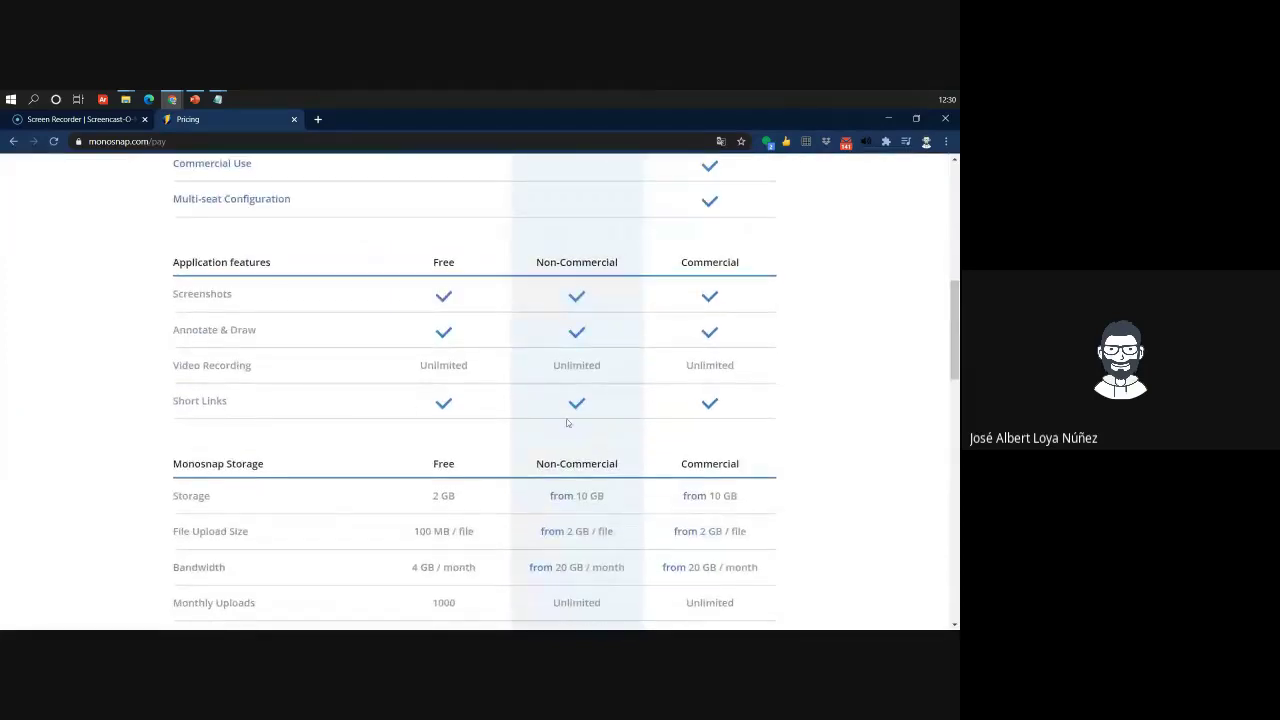
scroll(300, 311, "down", 1)
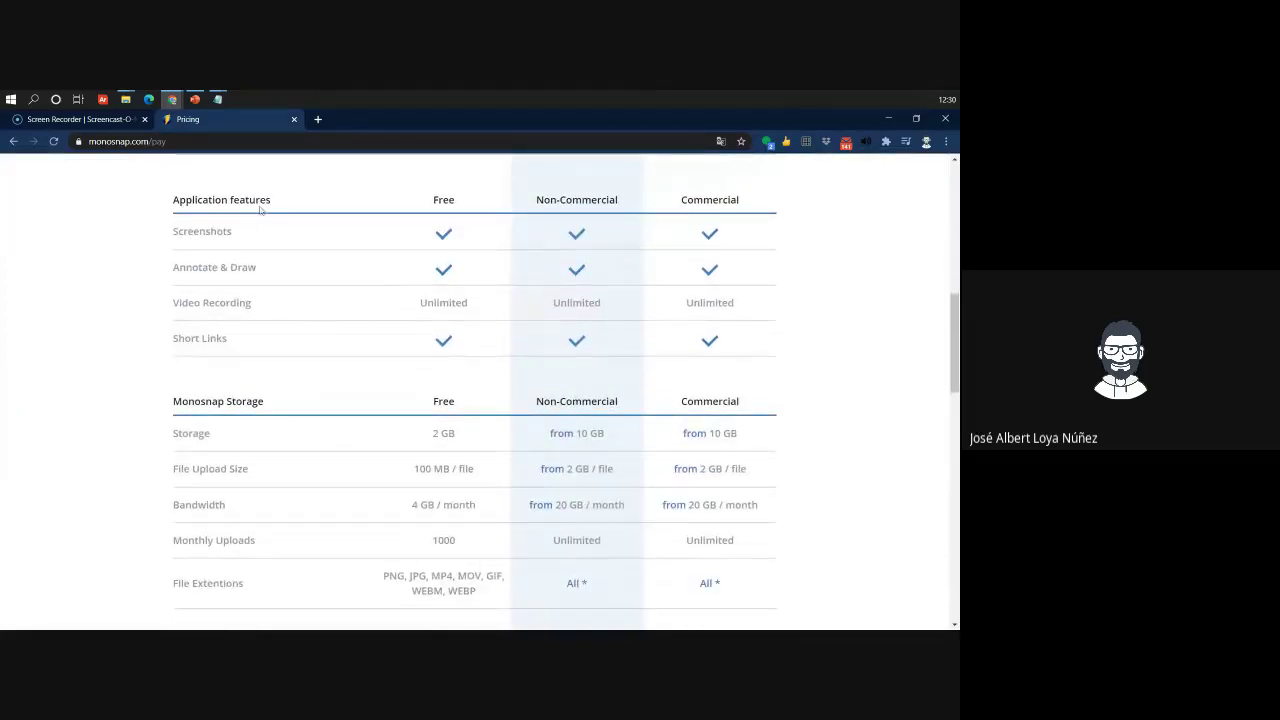
mouse_move(398, 202)
left_mouse_down()
mouse_move(466, 204)
mouse_move(401, 218)
left_mouse_up()
mouse_move(193, 232)
left_mouse_down()
mouse_move(238, 234)
mouse_move(224, 268)
mouse_move(258, 268)
left_mouse_up()
mouse_move(601, 303)
left_mouse_down()
mouse_move(500, 306)
mouse_move(545, 304)
left_mouse_up()
scroll(377, 343, "down", 3)
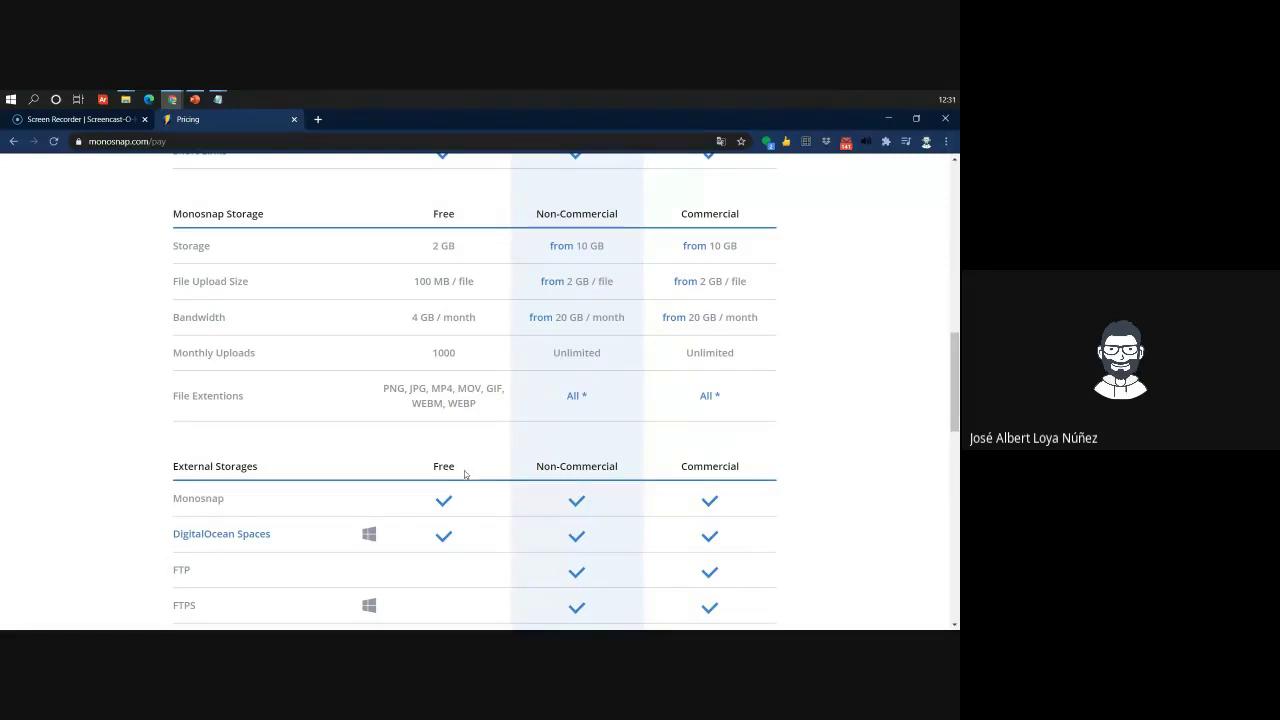
scroll(470, 453, "down", 2)
scroll(469, 443, "up", 4)
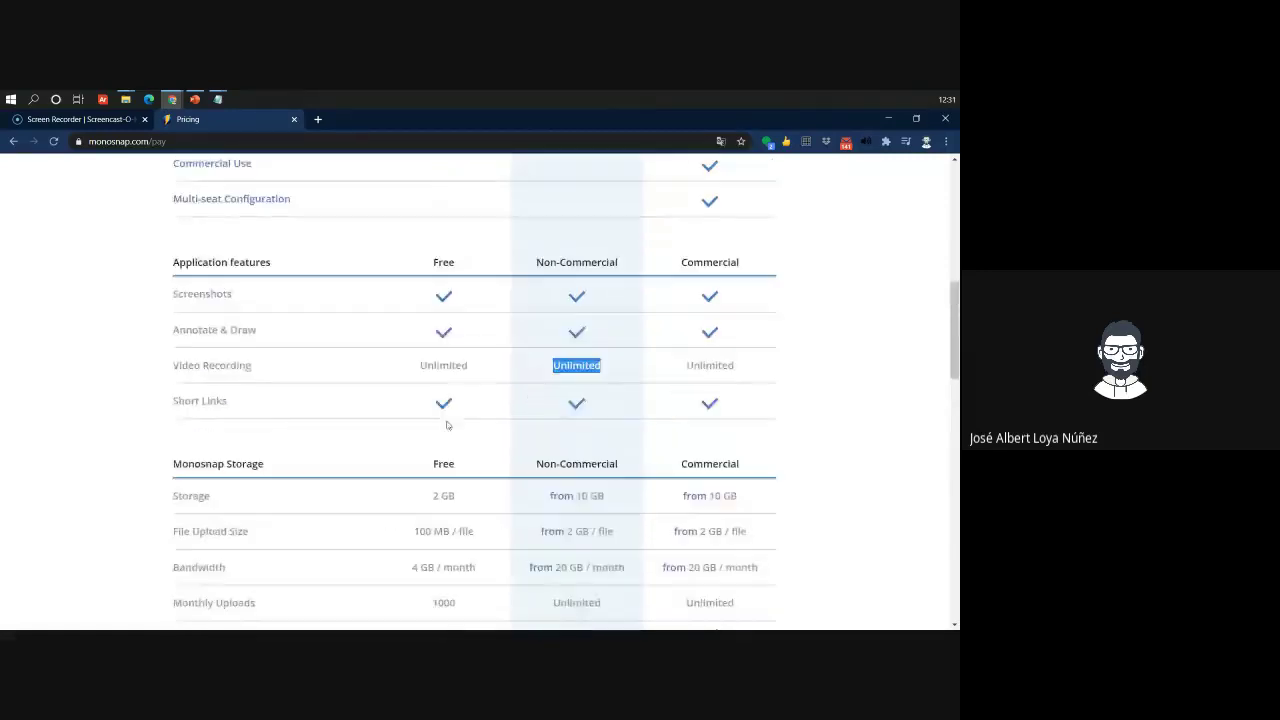
Review the Monosnap Storage and External Storages comparisons on the pricing page, including file upload size, bandwidth and supported services
scroll(449, 407, "down", 1)
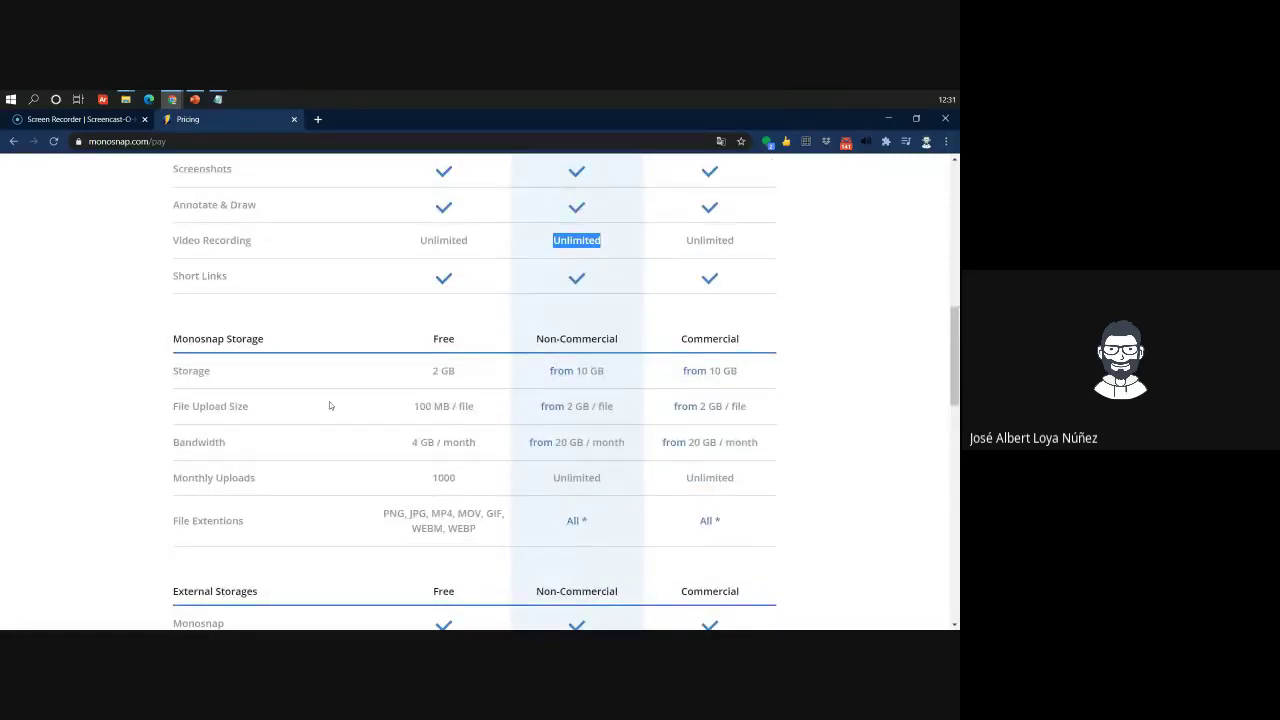
left_click_drag(186, 407, 485, 418)
left_click_drag(191, 442, 395, 446)
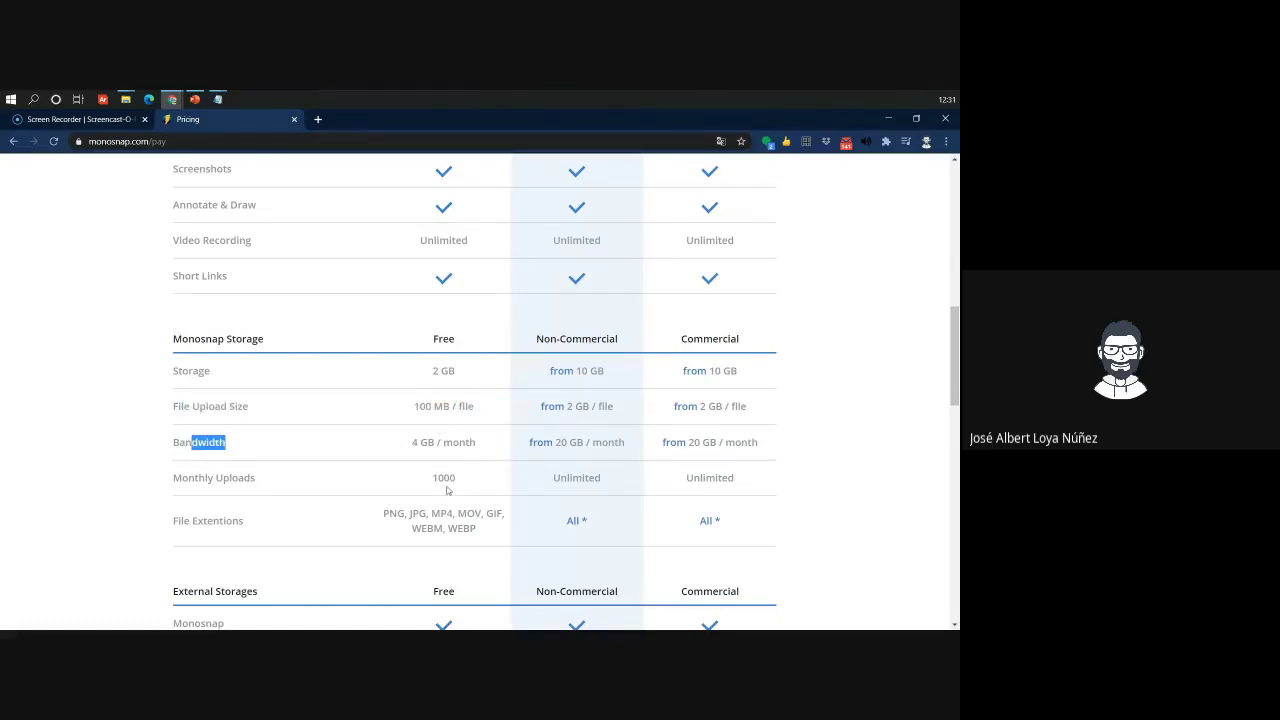
scroll(447, 490, "down", 4)
scroll(460, 384, "down", 1)
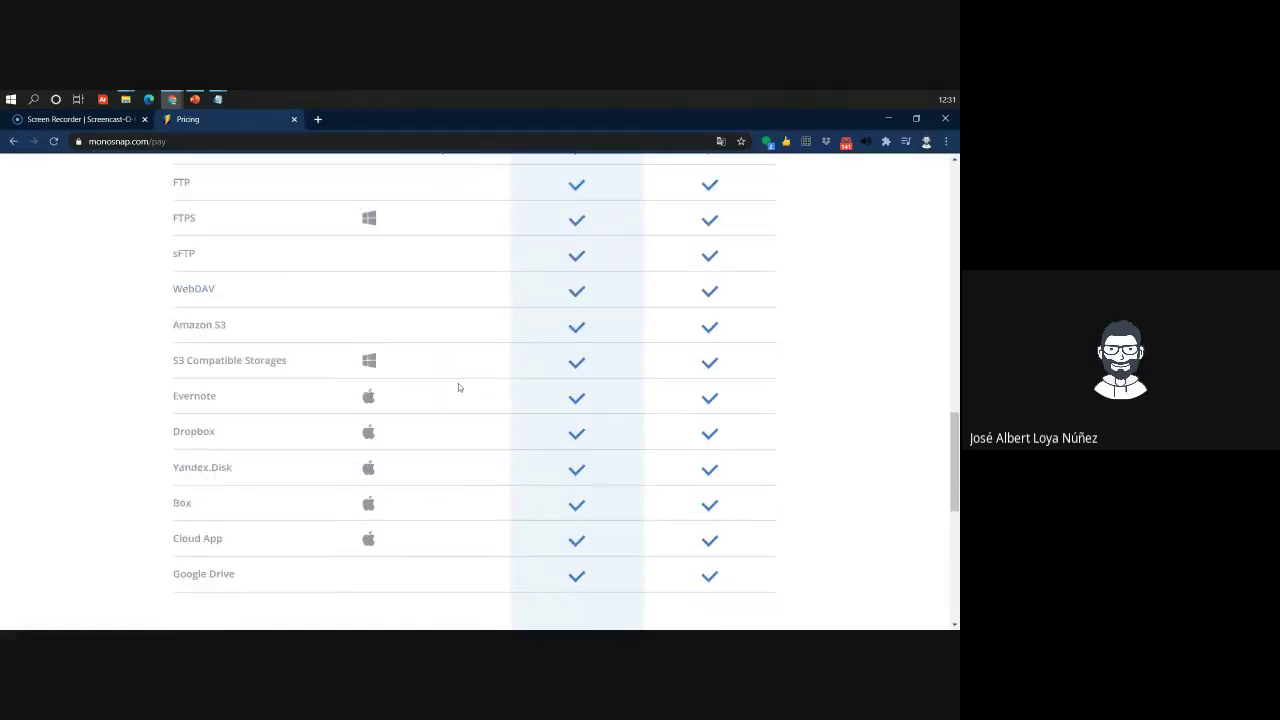
scroll(459, 387, "down", 4)
scroll(459, 387, "up", 5)
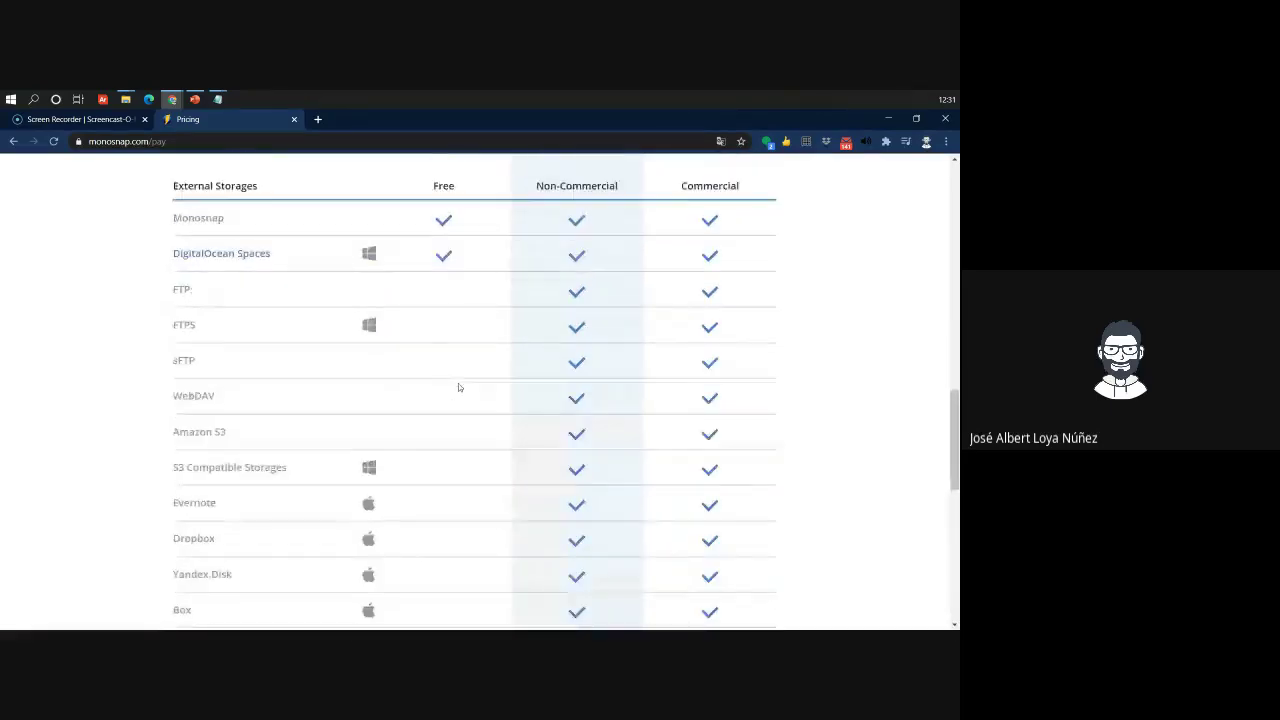
scroll(458, 387, "up", 15)
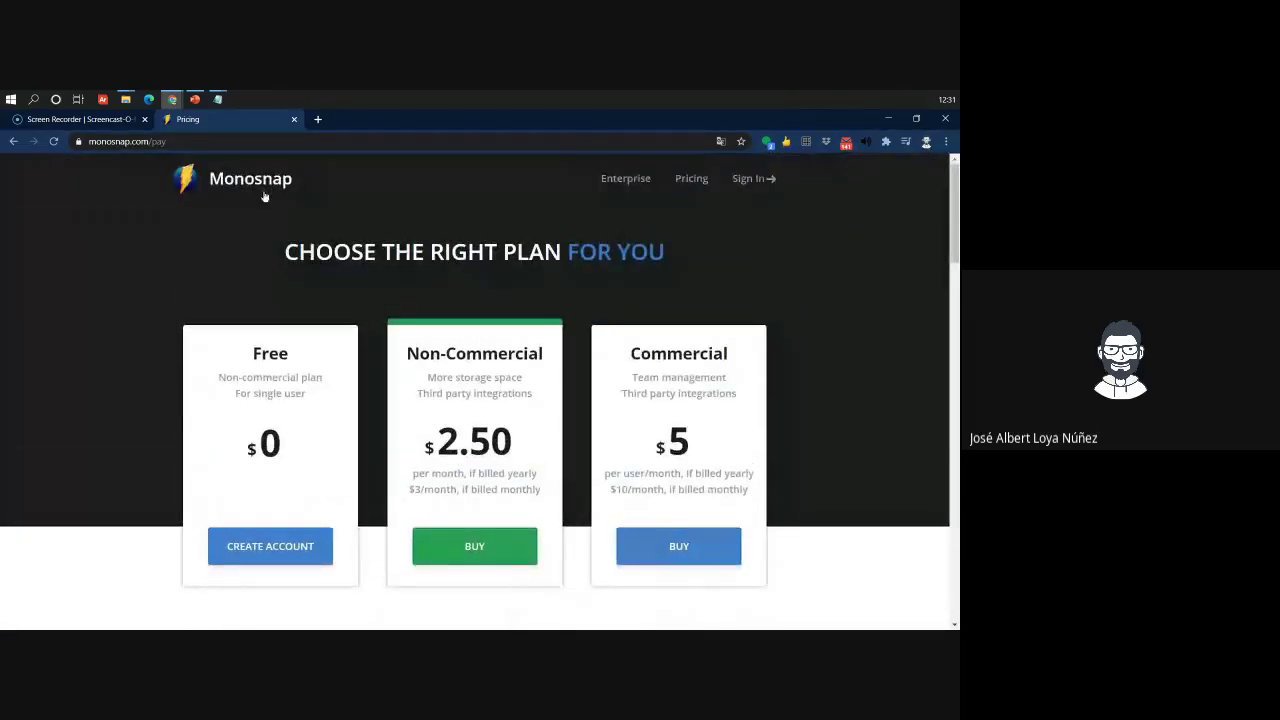
Return to the Monosnap home page, open its download page and cancel the installer's save prompt
left_click(246, 182)
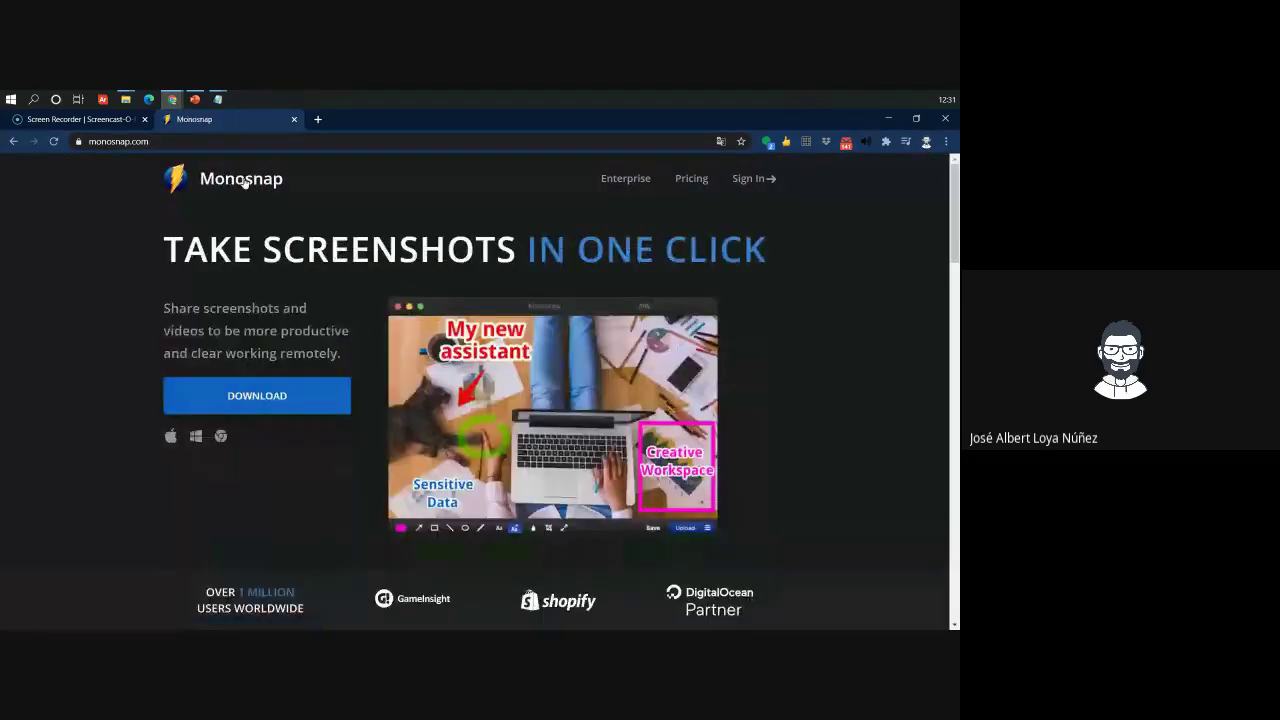
left_click(270, 390)
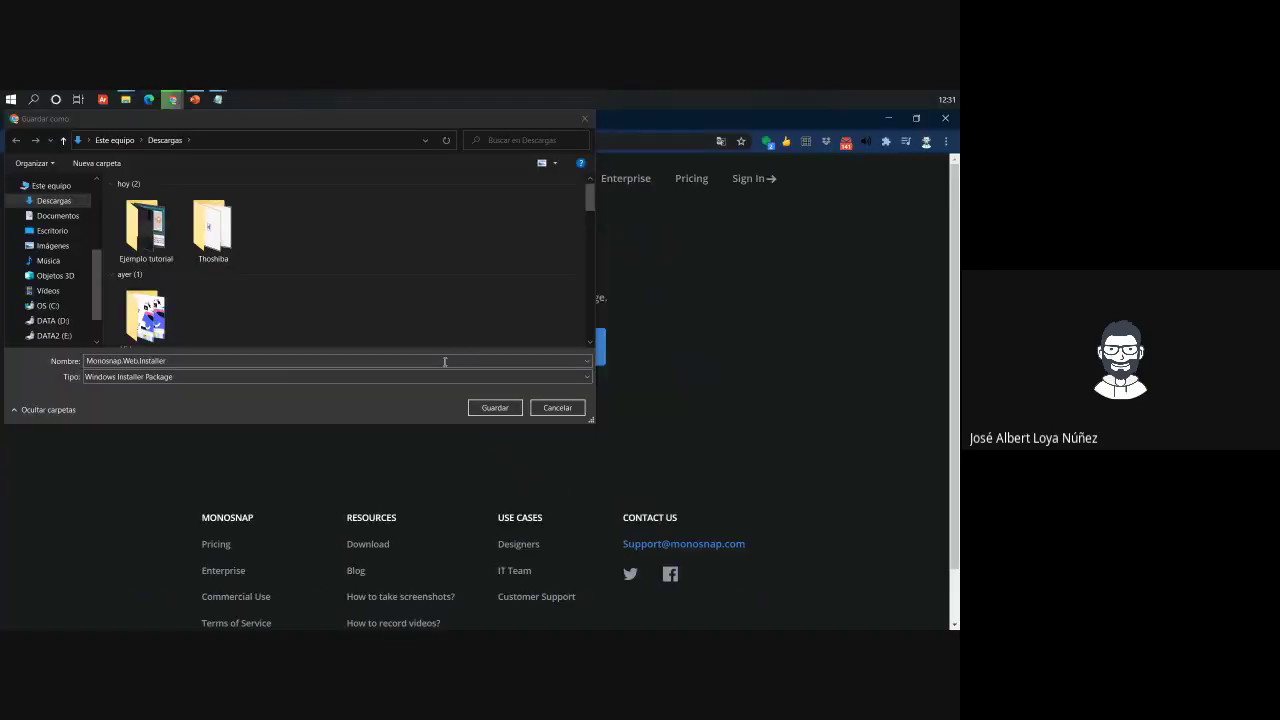
left_click(556, 407)
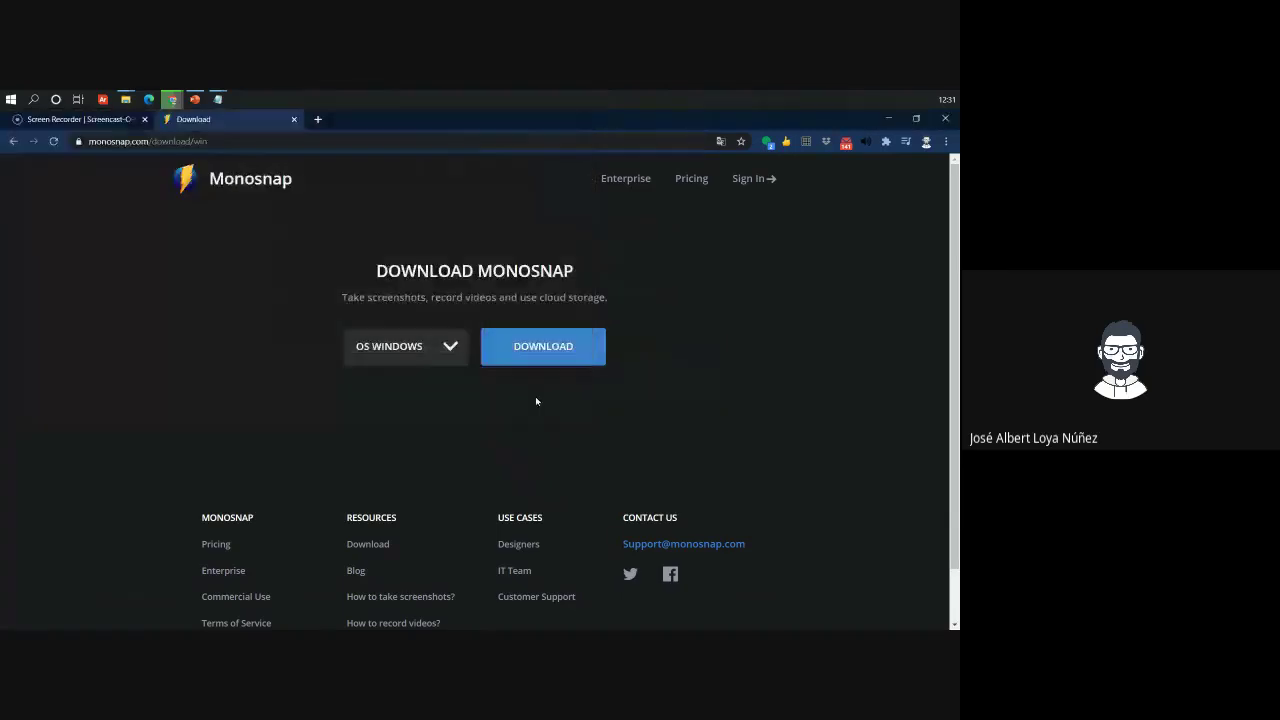
Show the available download platforms and mark the OS Windows, Mac OS and Chrome options on screen
left_click(449, 352)
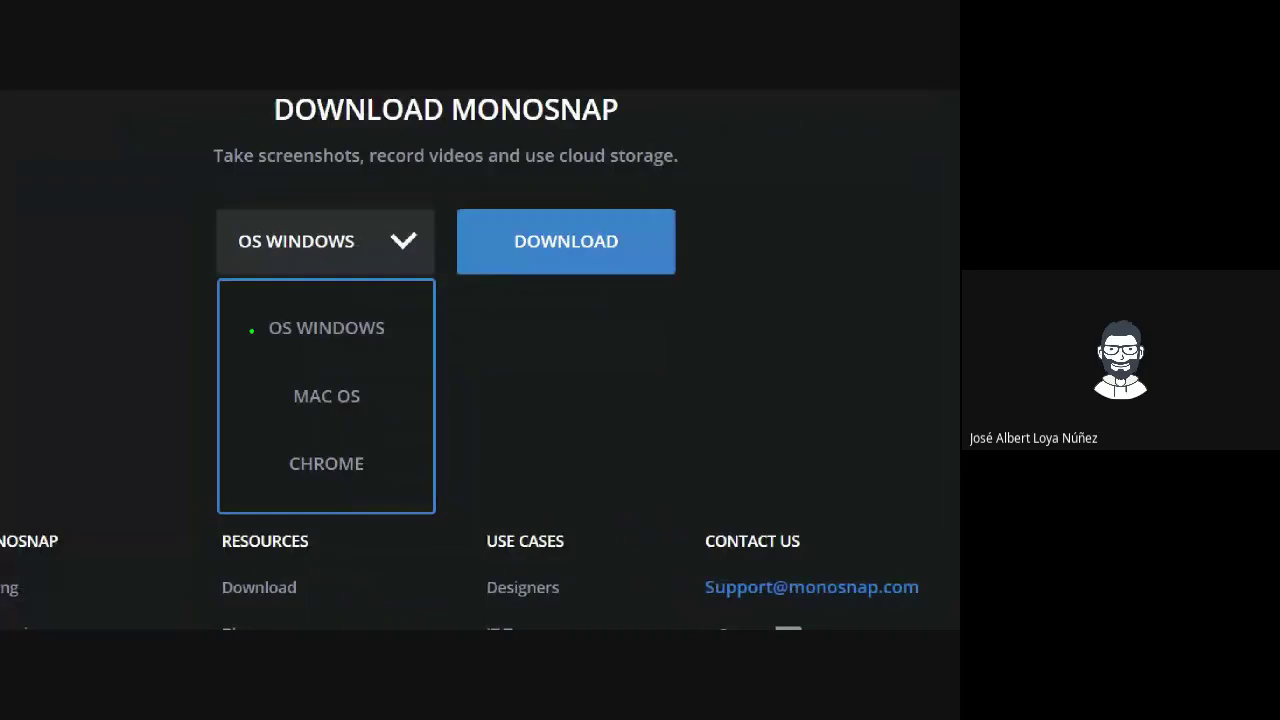
mouse_move(226, 311)
left_mouse_down()
mouse_move(234, 328)
mouse_move(290, 281)
left_mouse_up()
mouse_move(258, 386)
left_mouse_down()
mouse_move(275, 398)
mouse_move(303, 372)
left_mouse_up()
left_click_drag(263, 455, 304, 438)
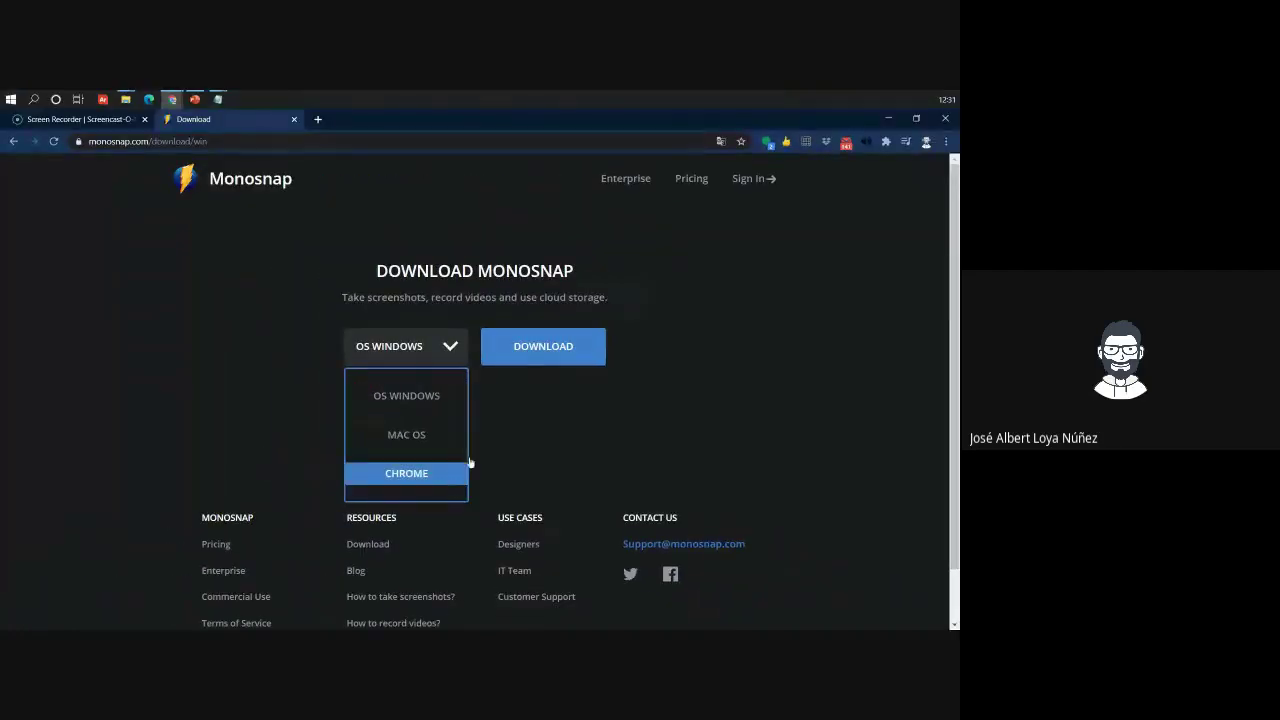
Choose OS Windows as the platform and save the Monosnap.Web.Installer package in the Descargas folder
left_click(415, 397)
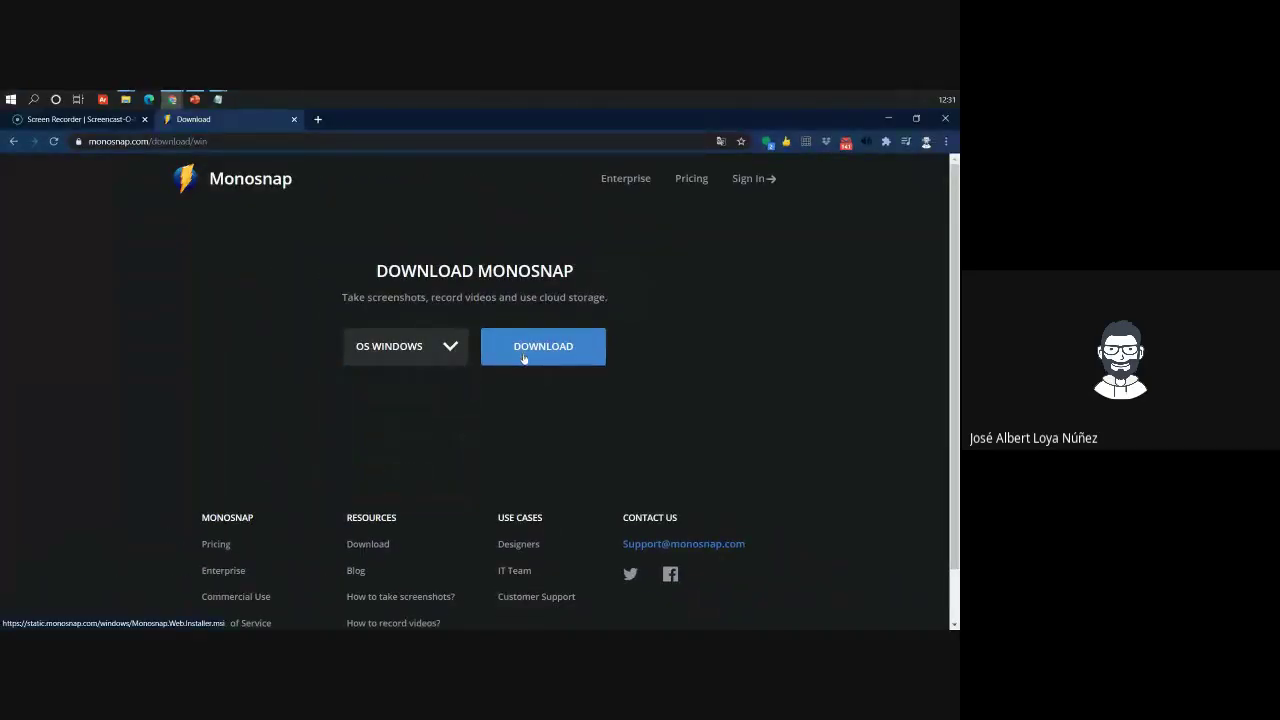
left_click(523, 356)
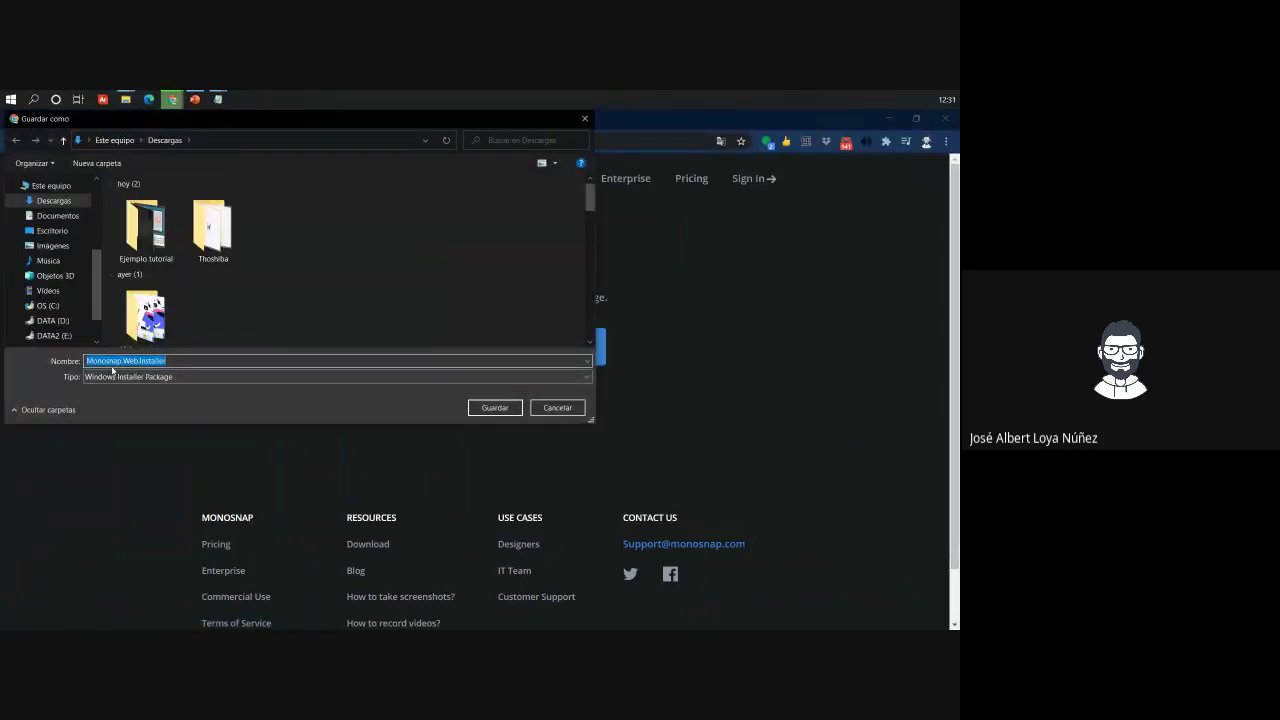
key("Return")
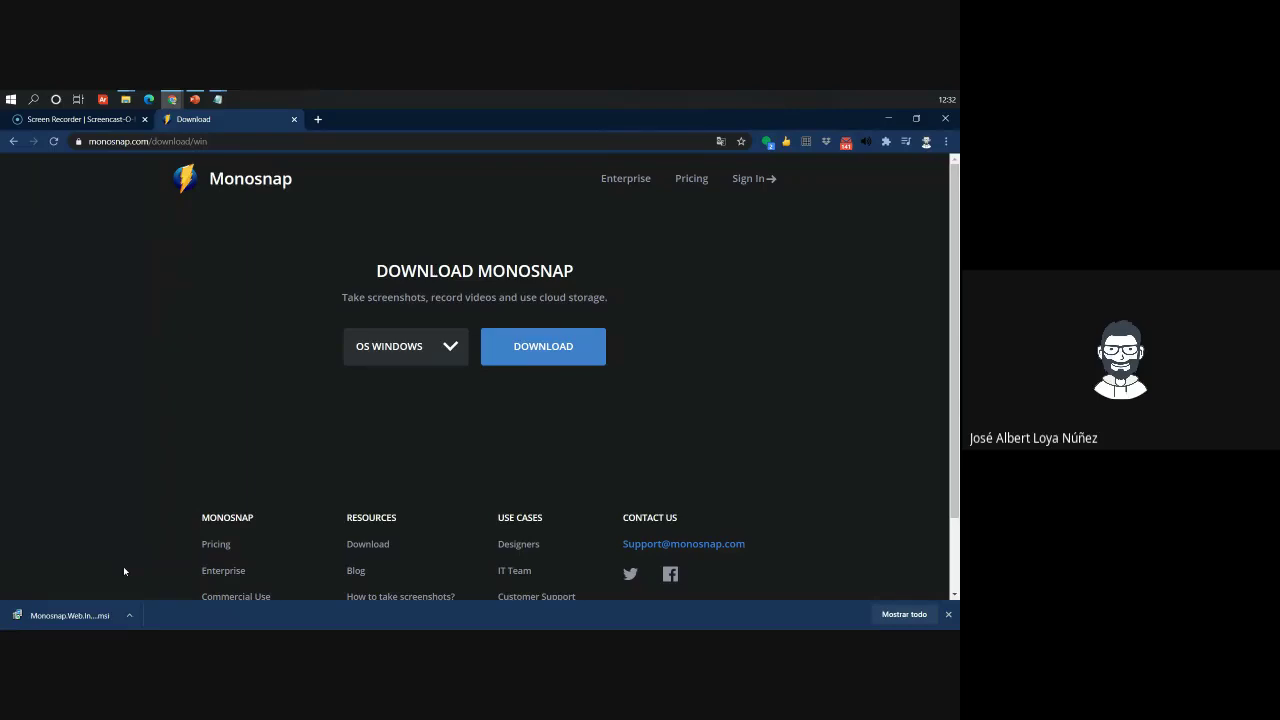
Launch the downloaded Monosnap installer and close its setup wizard at the welcome page
left_click(65, 615)
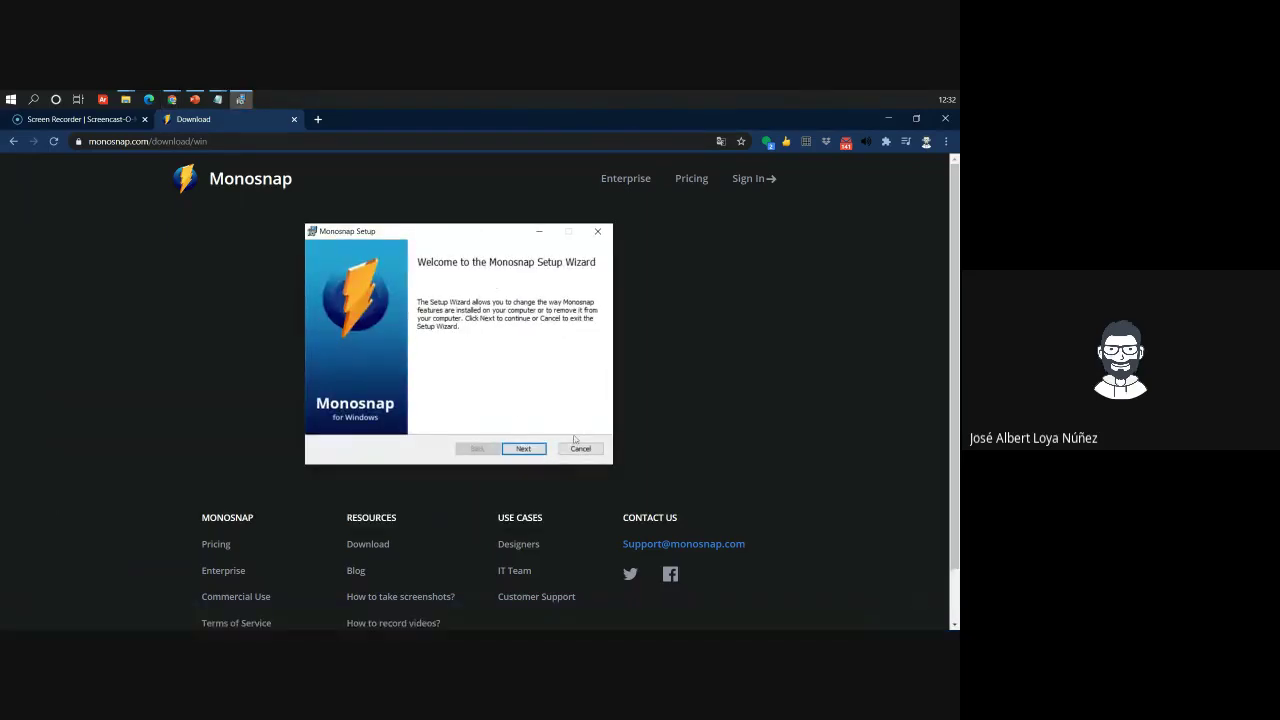
left_click(596, 232)
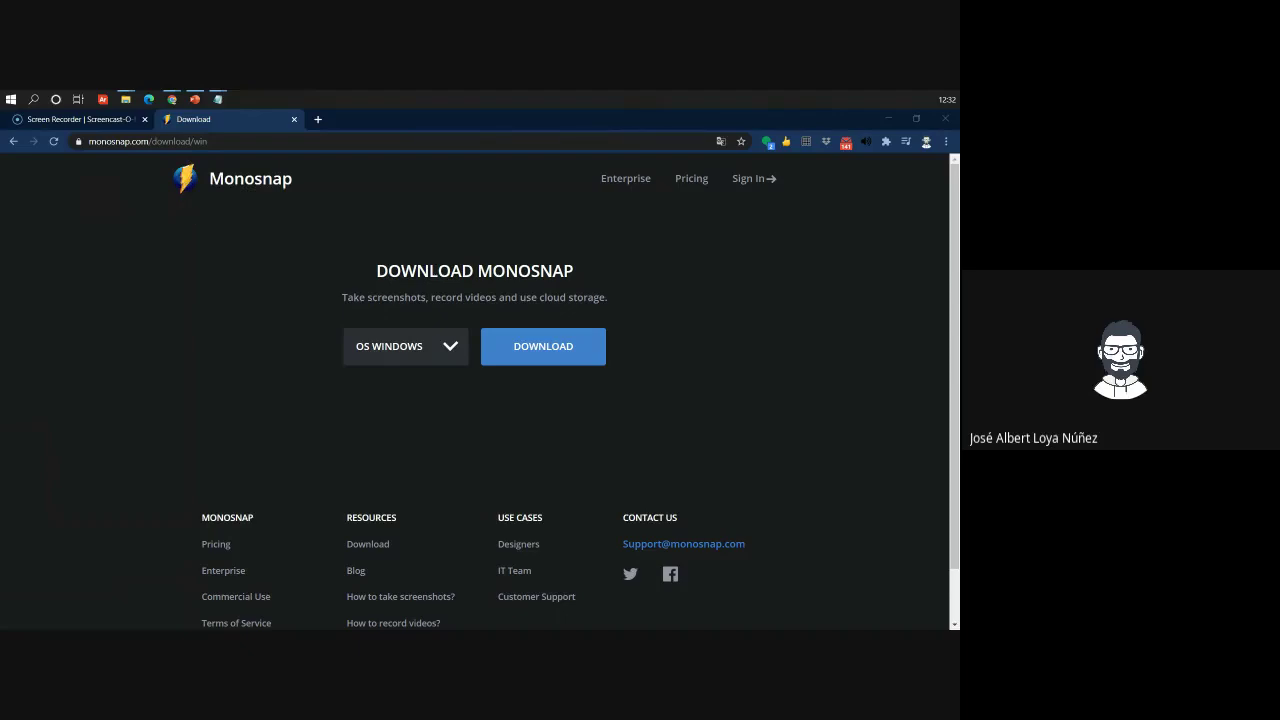
Move the floating Monosnap dropzone icon to different spots on the screen over the download page
left_click_drag(185, 178, 605, 465)
left_click_drag(681, 268, 836, 556)
left_click(842, 554)
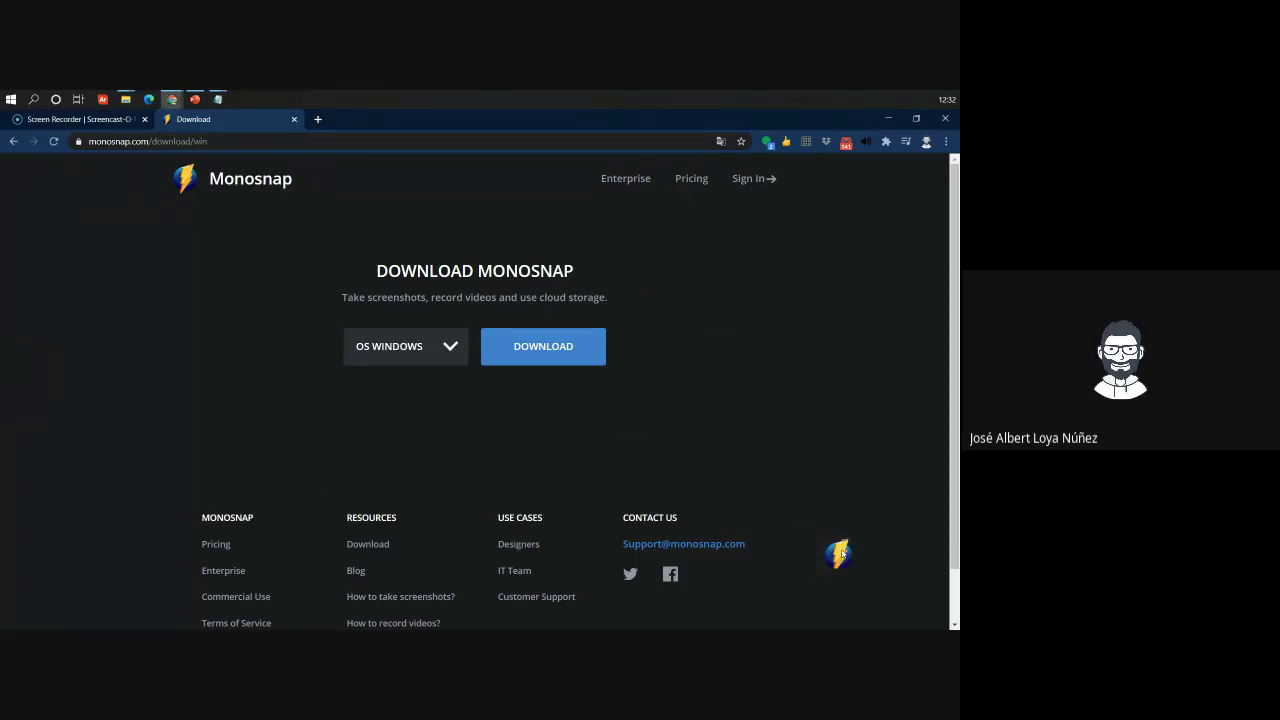
left_click_drag(841, 556, 797, 493)
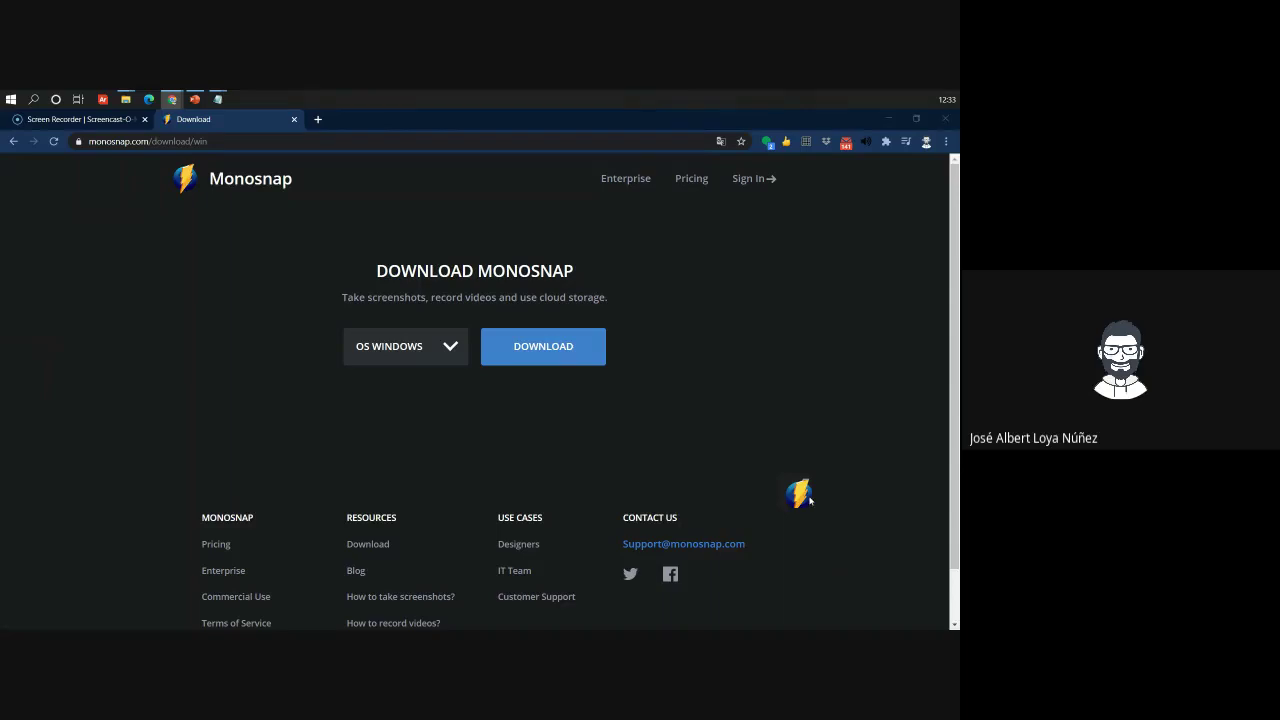
left_click_drag(800, 500, 178, 600)
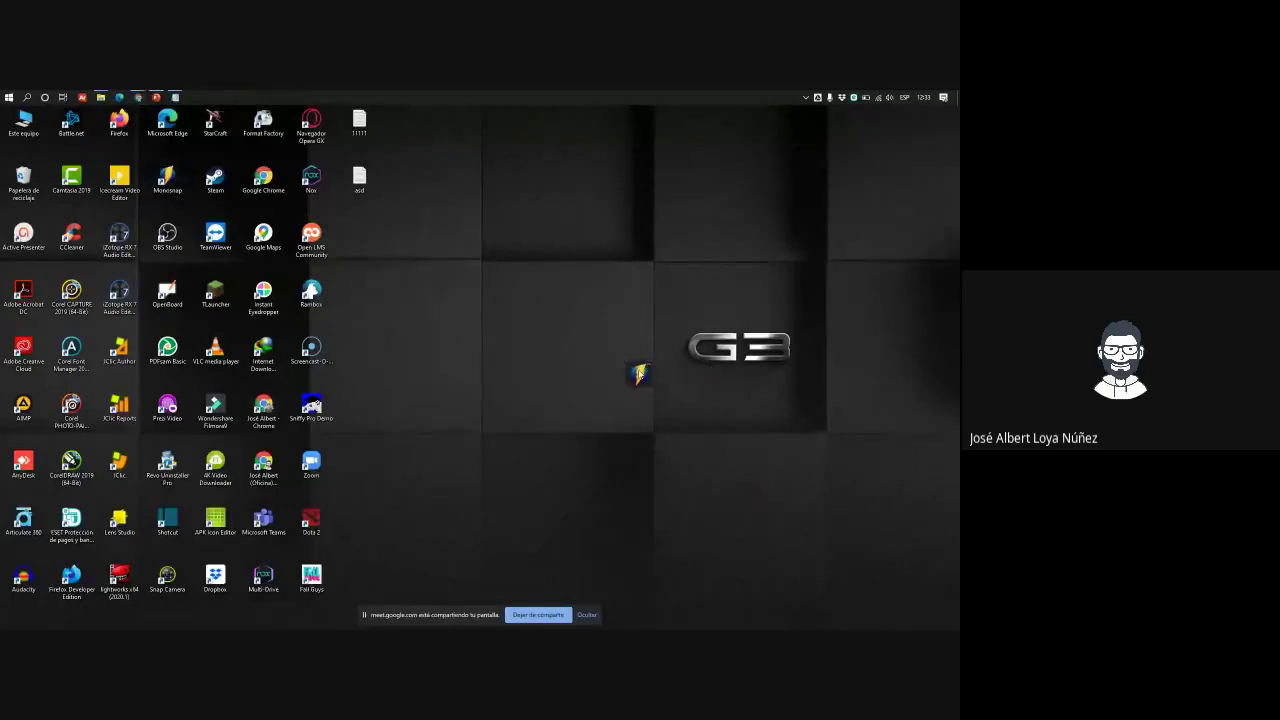
Open Monosnap's settings from the floating icon, review the General, Advanced, Interface, Editor, Video, Hotkeys and Accounts pages, and close them
left_click_drag(638, 375, 523, 380)
right_click(523, 380)
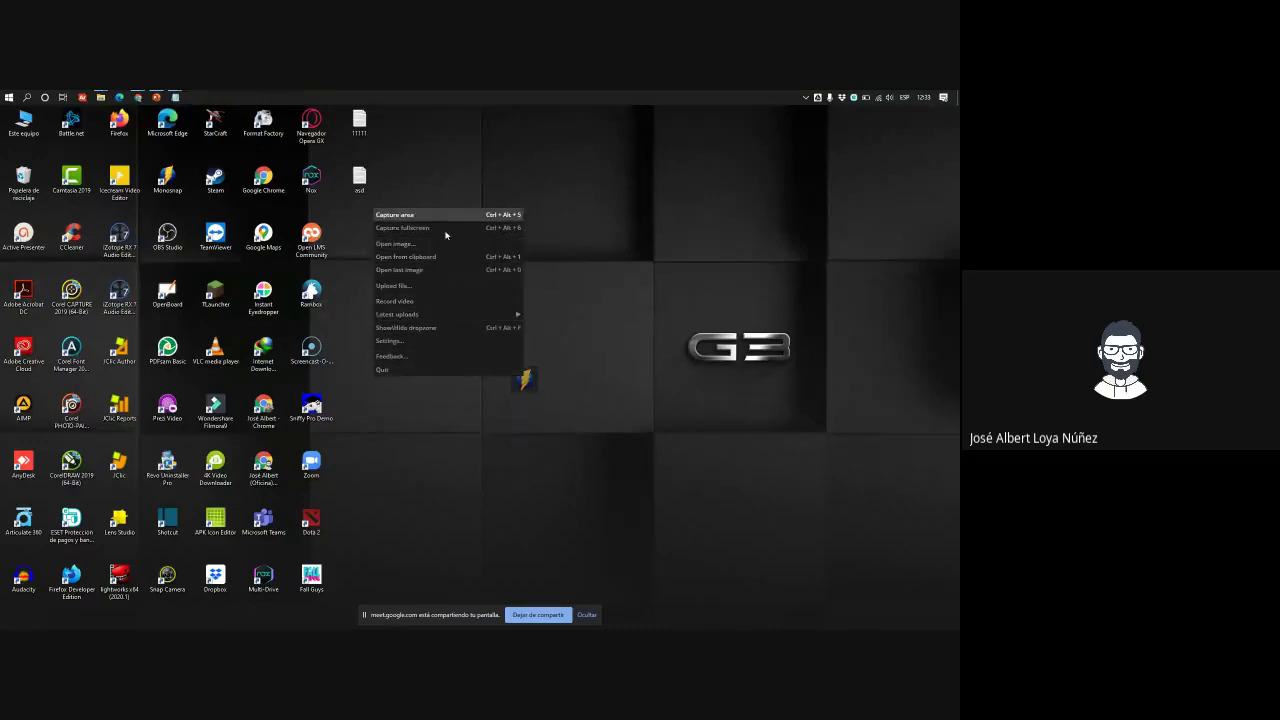
left_click(396, 344)
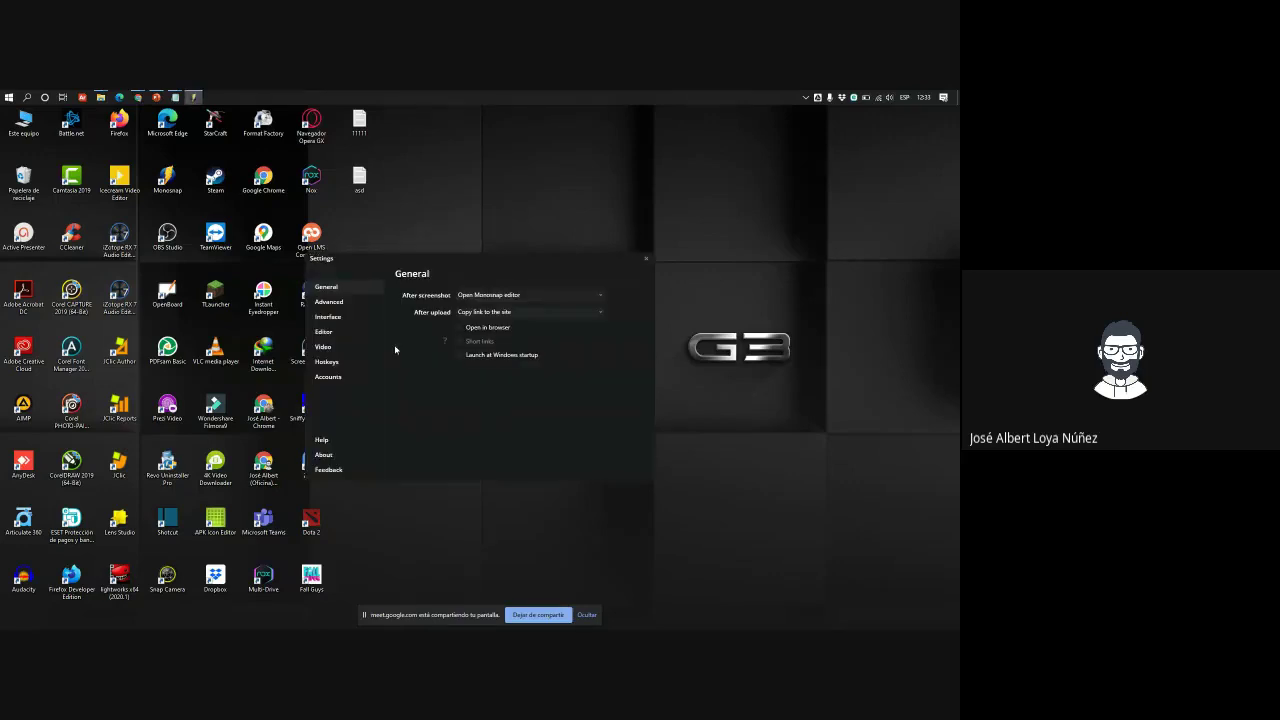
left_click(328, 302)
left_click(328, 317)
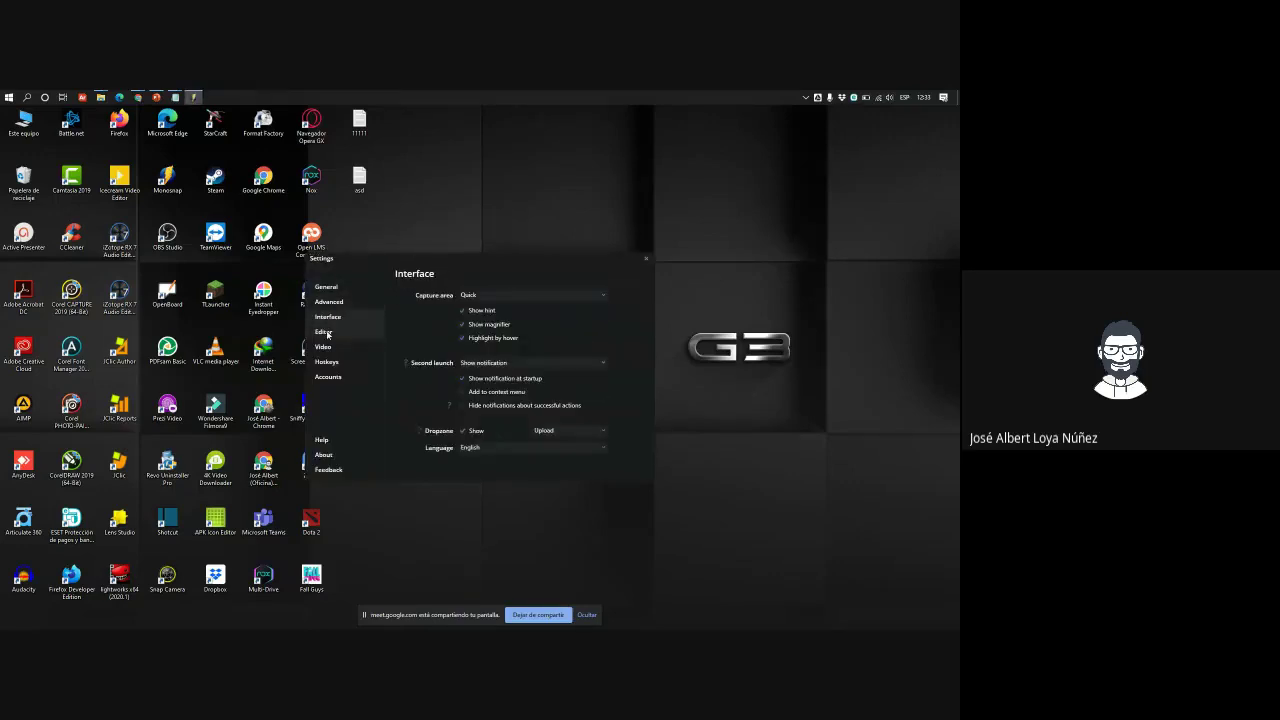
left_click(325, 332)
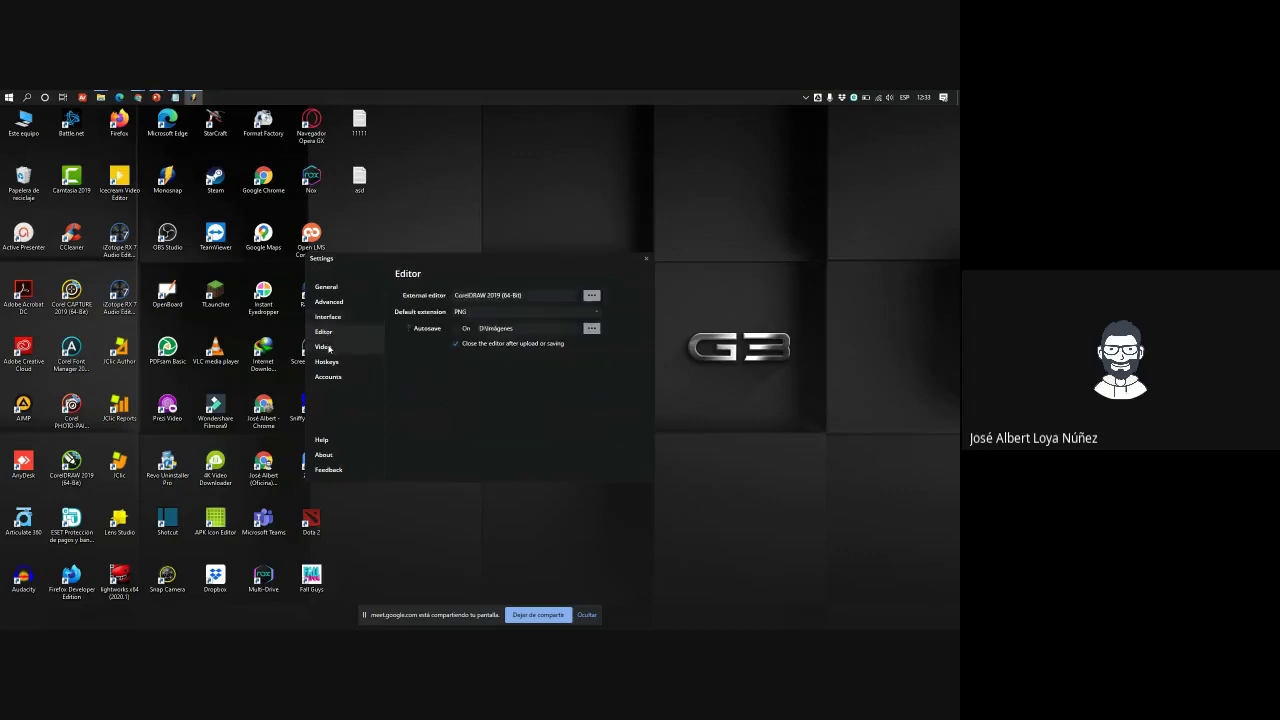
left_click(329, 347)
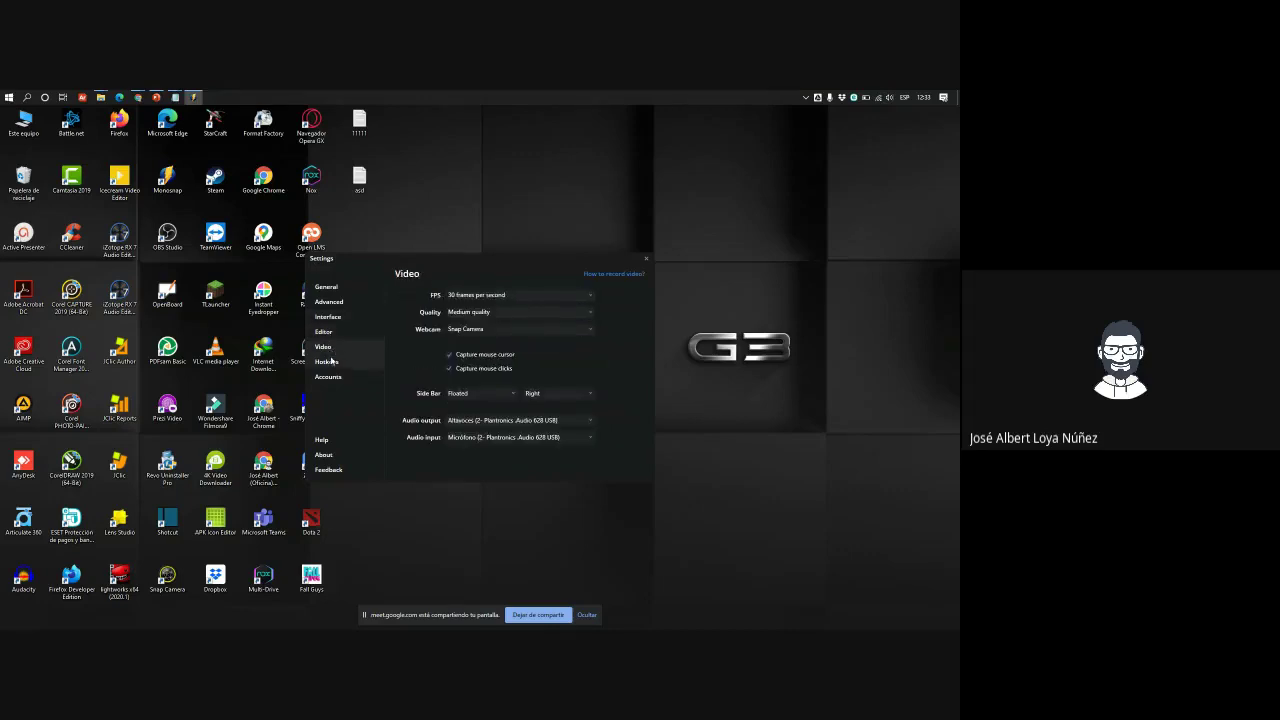
left_click(327, 361)
left_click(335, 378)
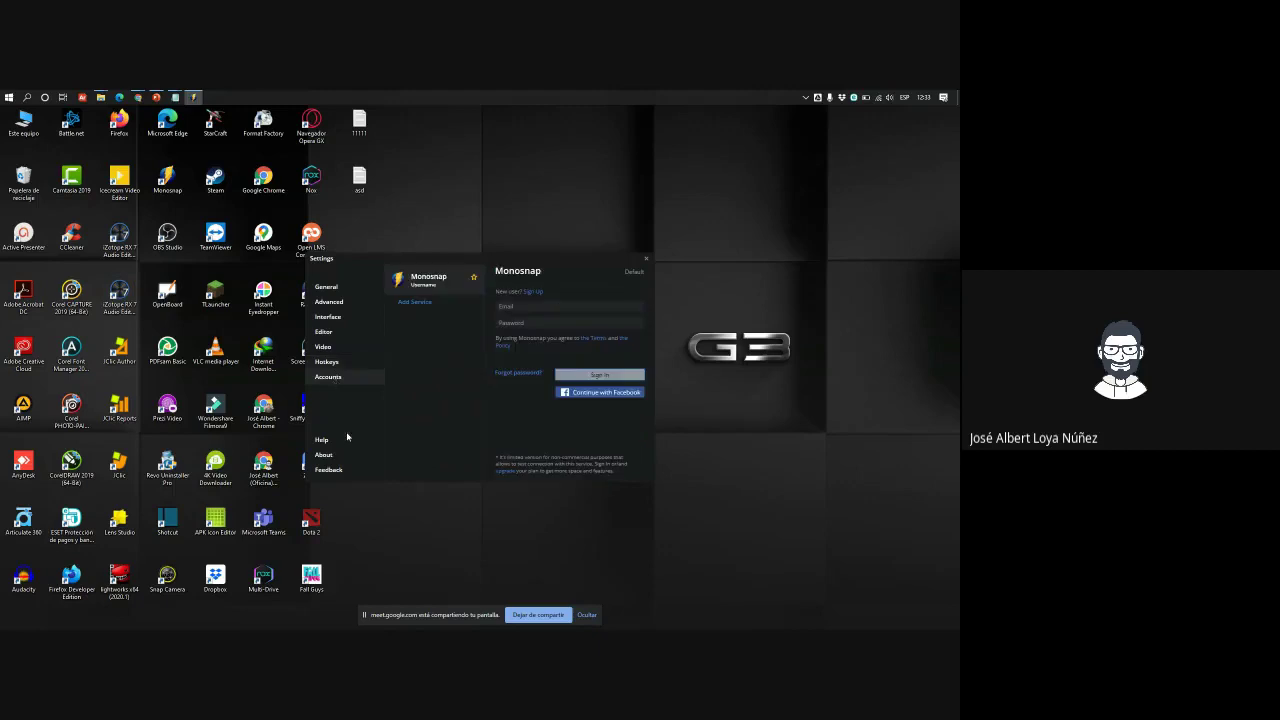
left_click(329, 362)
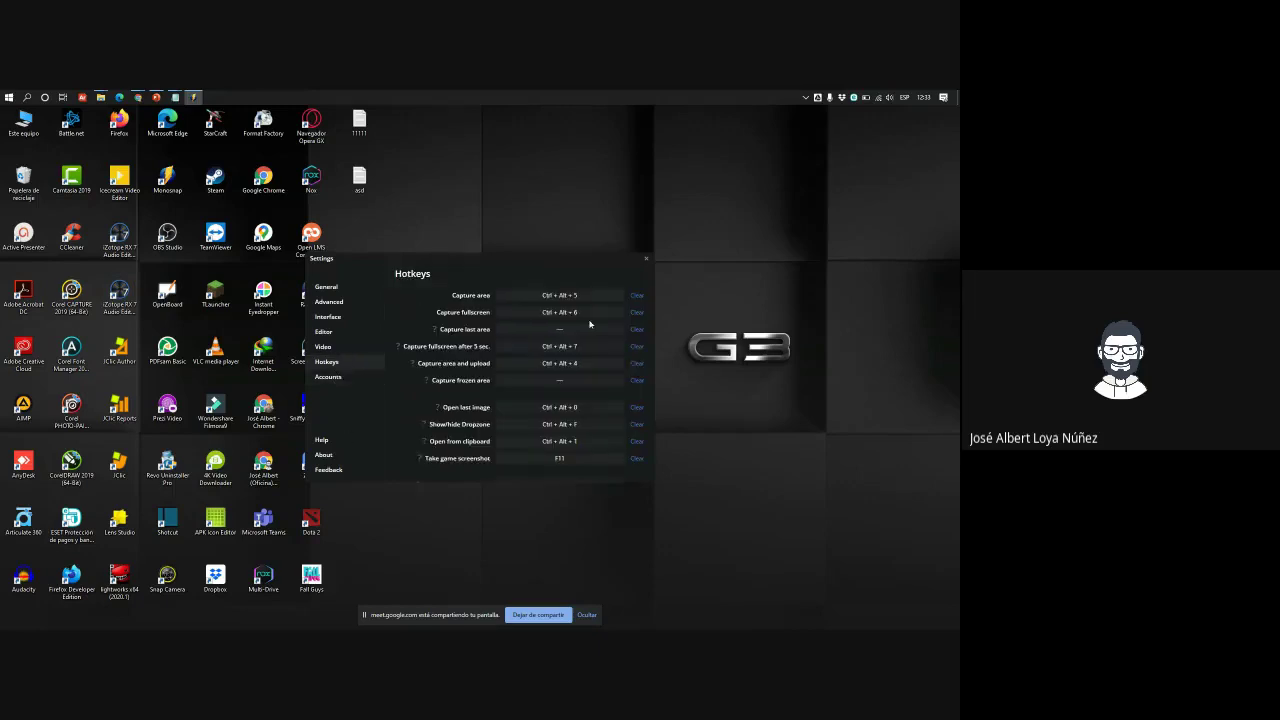
left_click(646, 260)
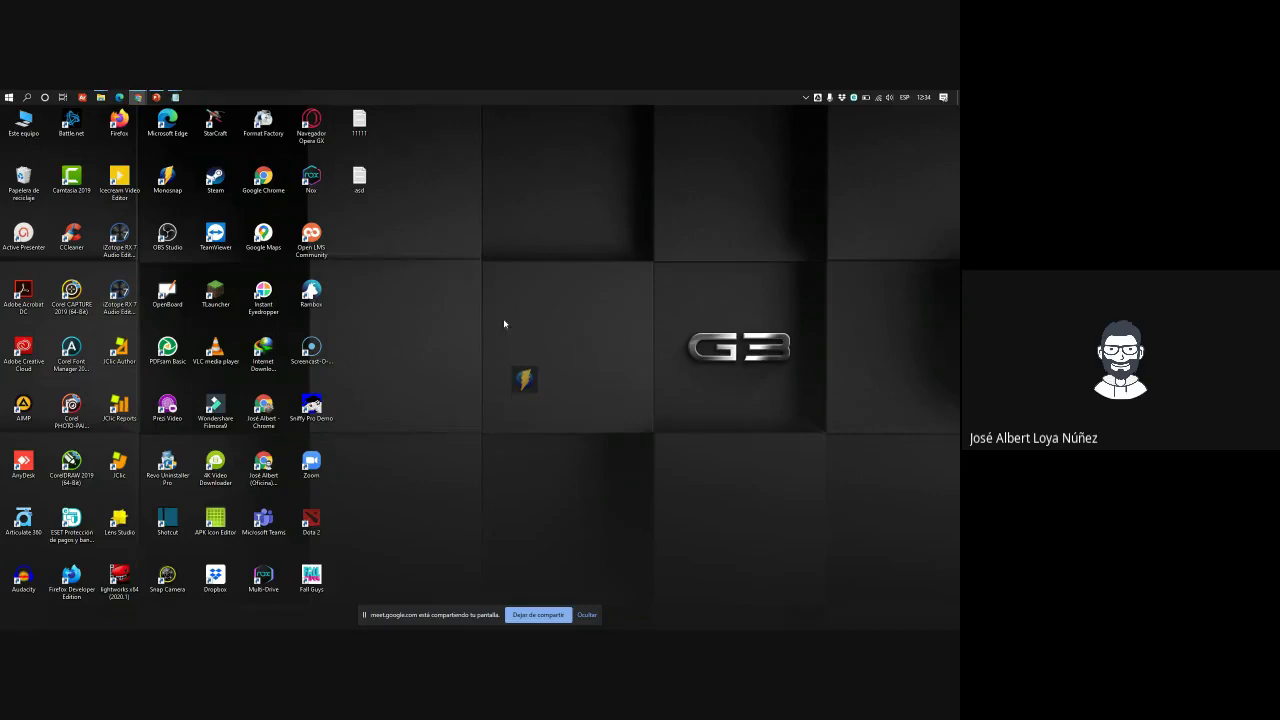
Move the floating Monosnap icon below the G3 logo and capture an area covering the desktop shortcuts
left_click_drag(528, 384, 777, 445)
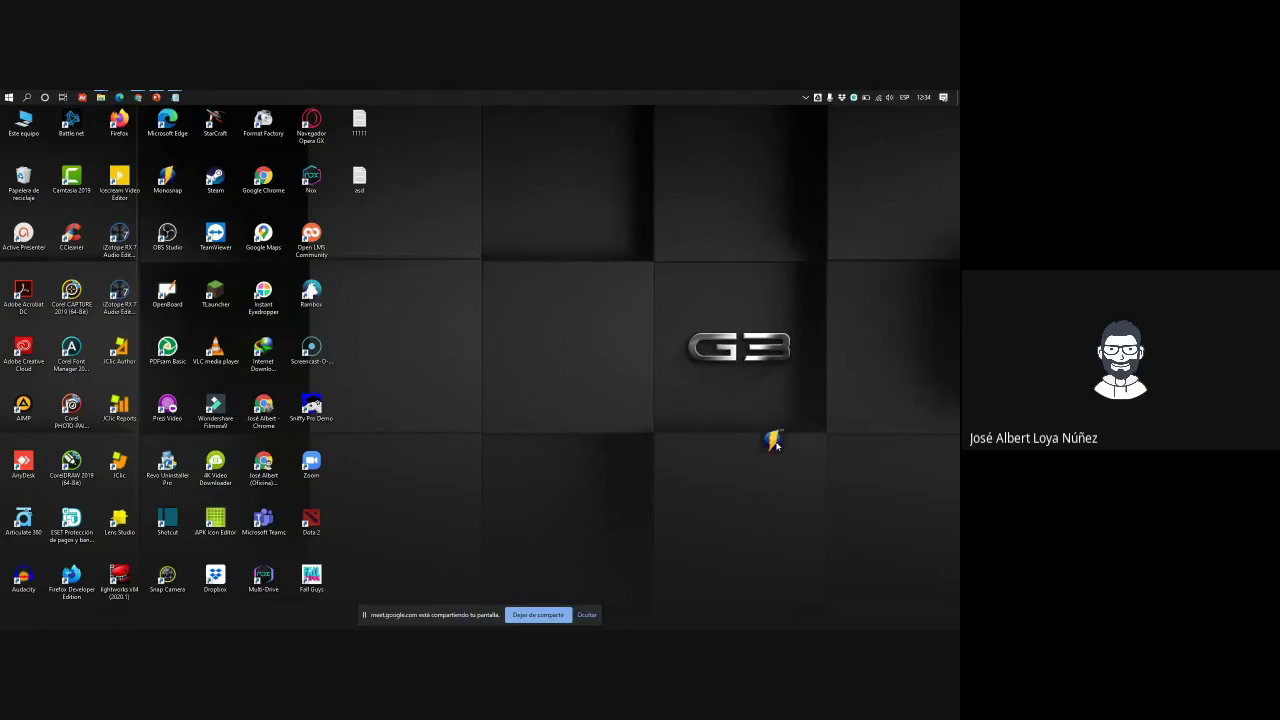
right_click(776, 443)
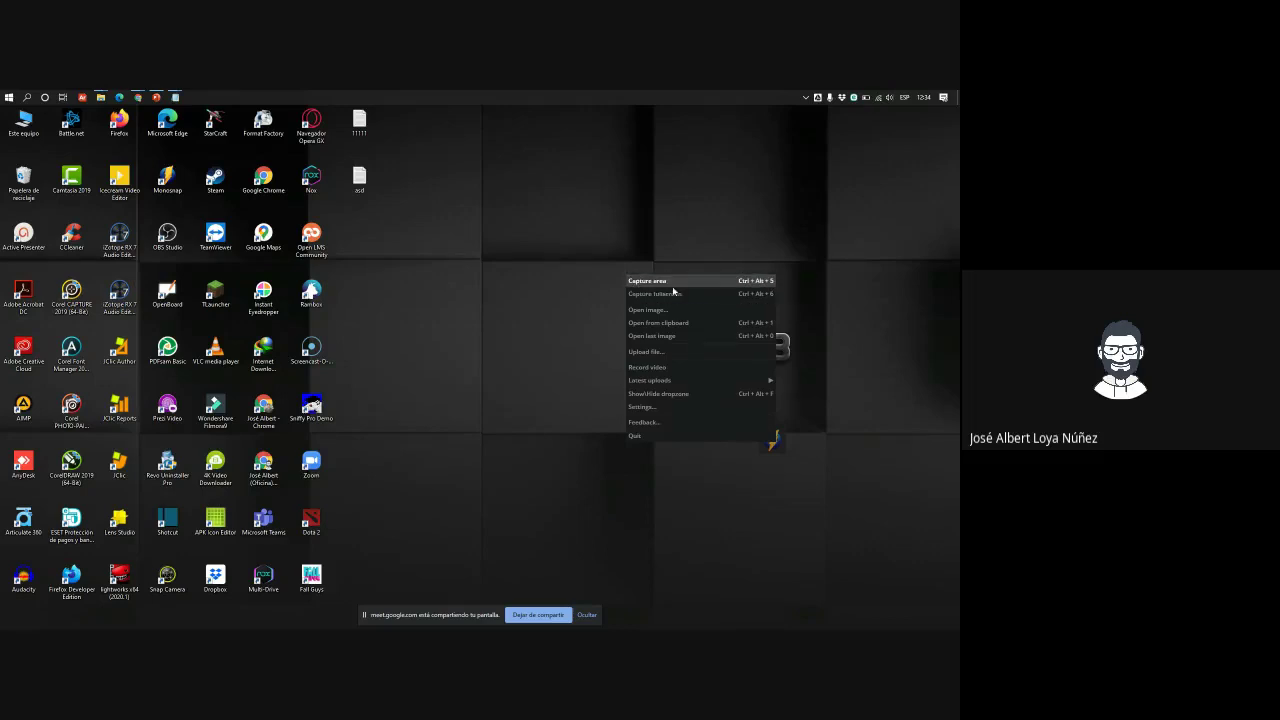
left_click(675, 286)
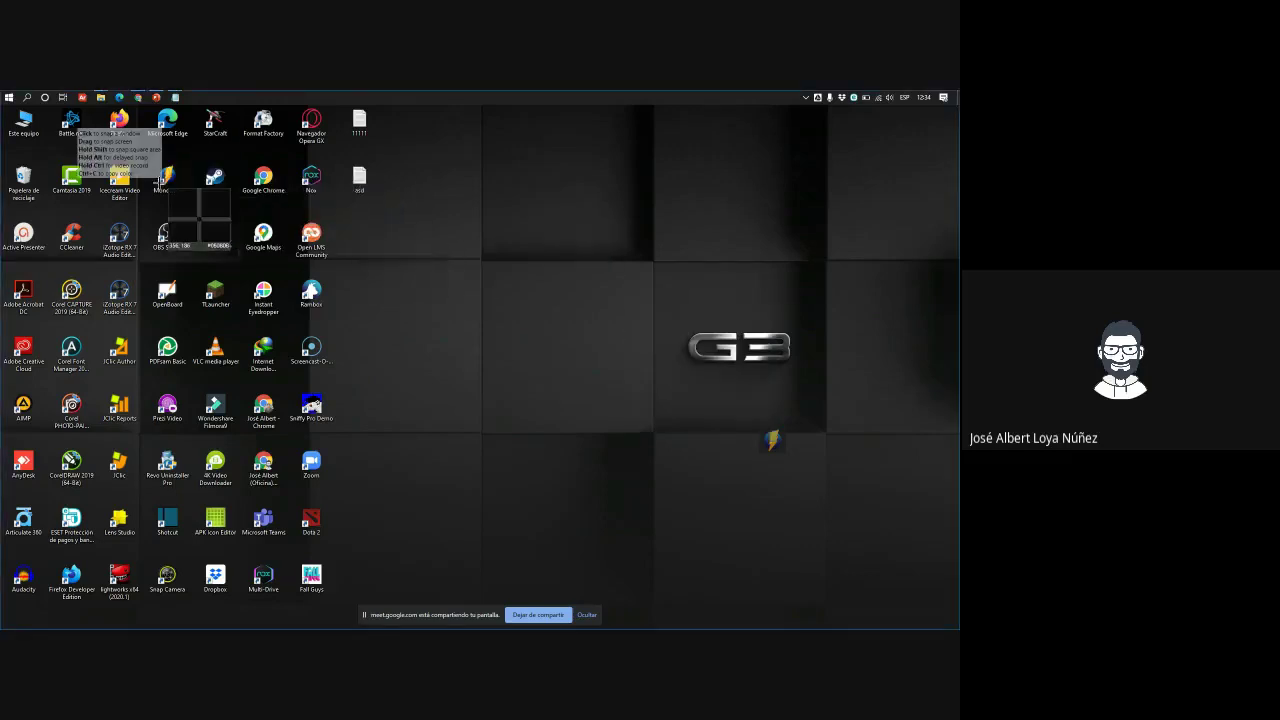
left_click_drag(9, 158, 375, 429)
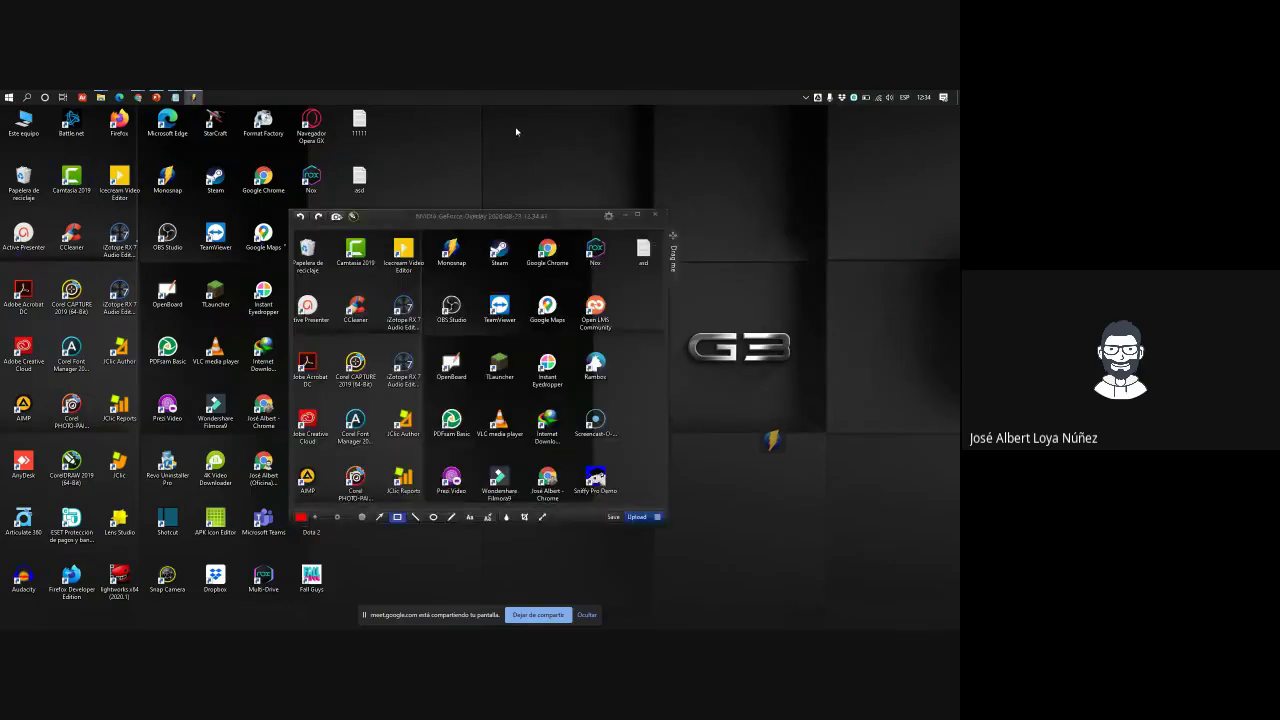
Annotate the captured screenshot with a red rectangle around the Monosnap shortcut and a yellow arrow pointing at it
left_click_drag(578, 218, 580, 133)
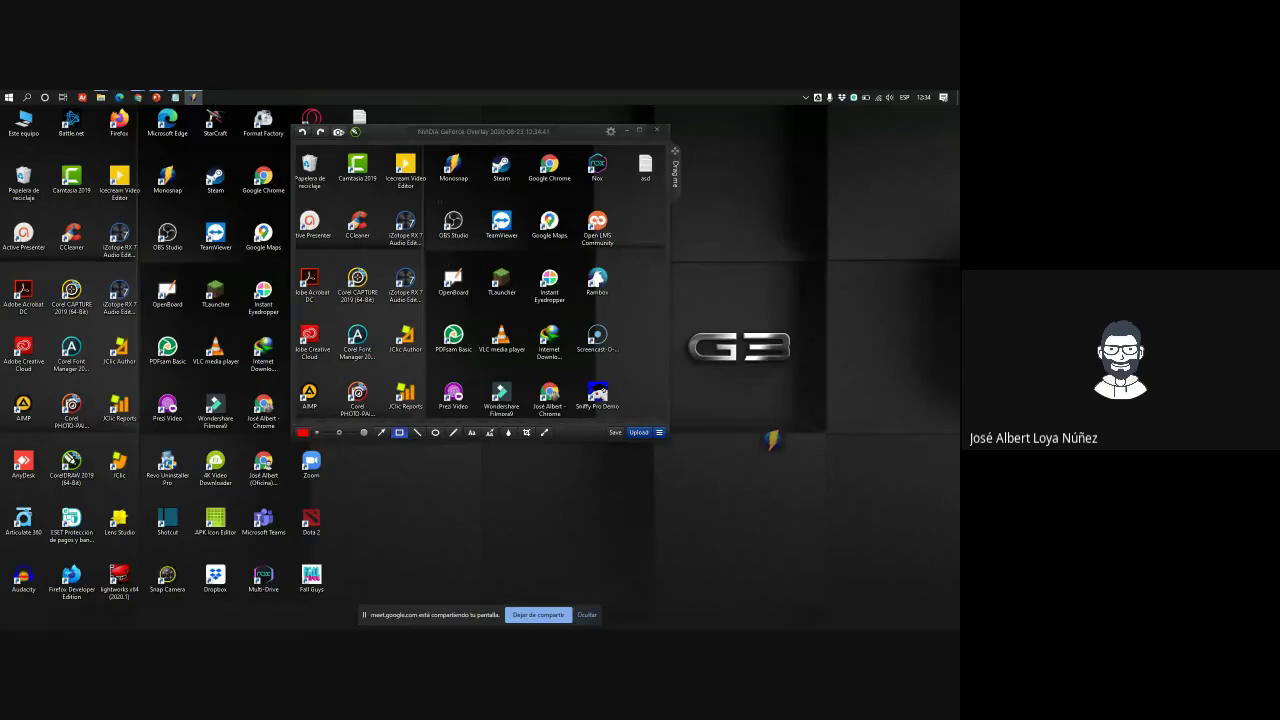
left_click_drag(432, 150, 481, 196)
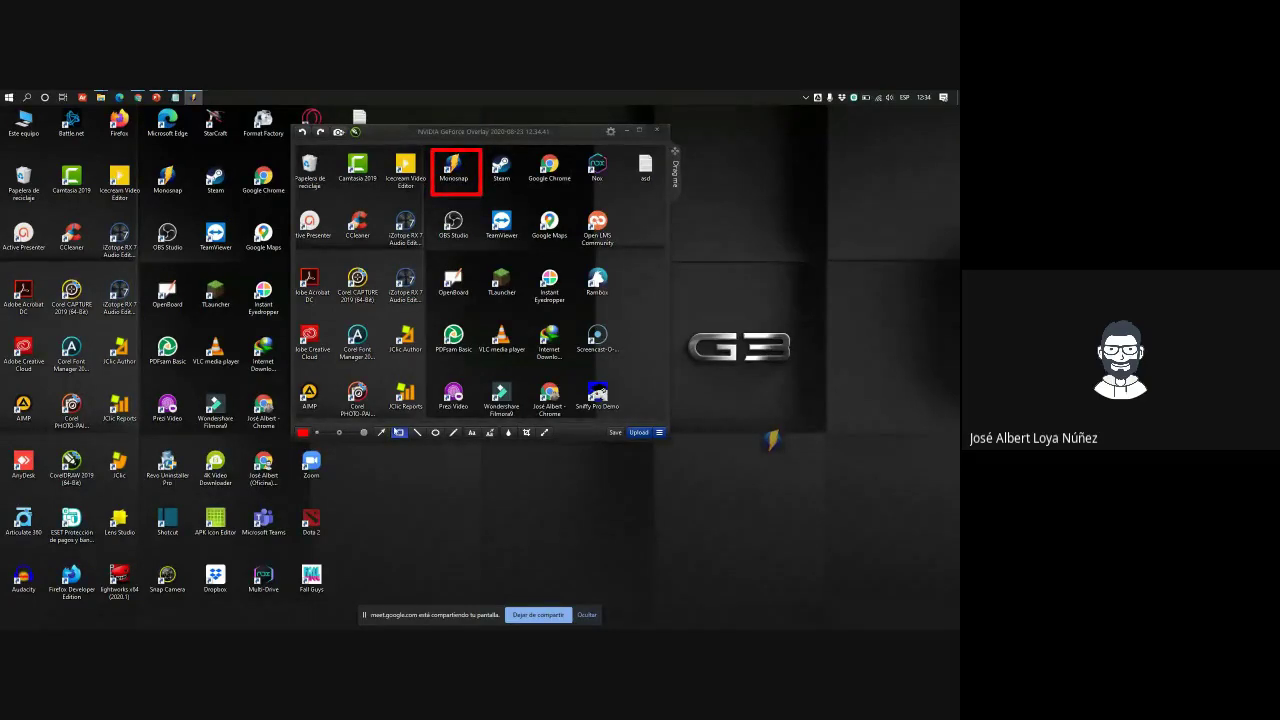
left_click(381, 432)
left_click(305, 433)
left_click(355, 413)
left_click_drag(552, 206, 468, 184)
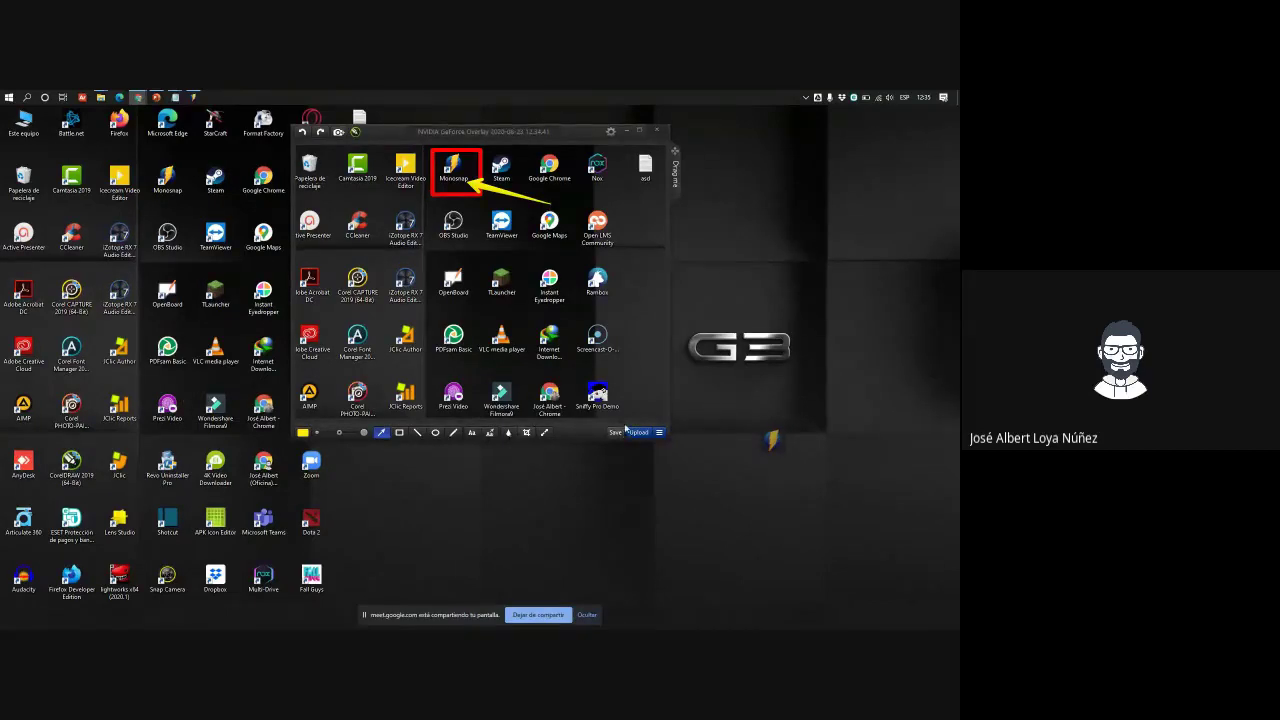
Move the editor window, open the save dialog for the annotated screenshot, cancel it and close the editor without saving
left_click_drag(397, 130, 456, 166)
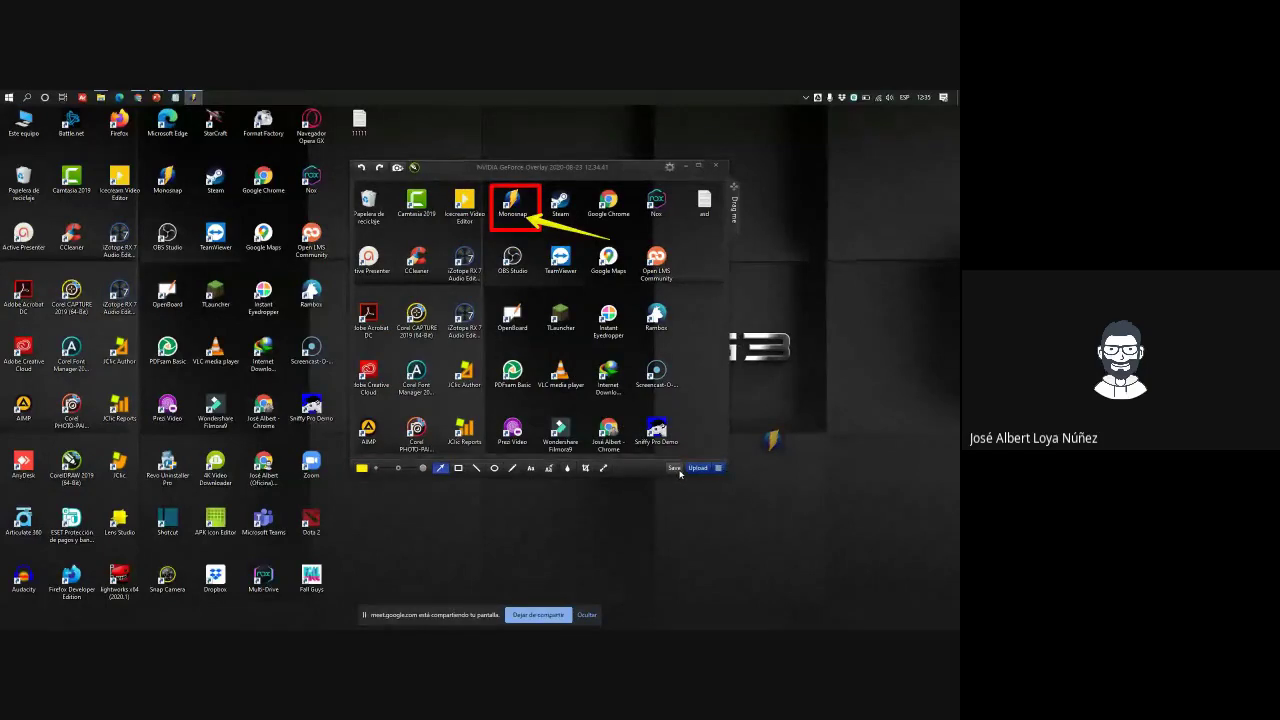
left_click(677, 469)
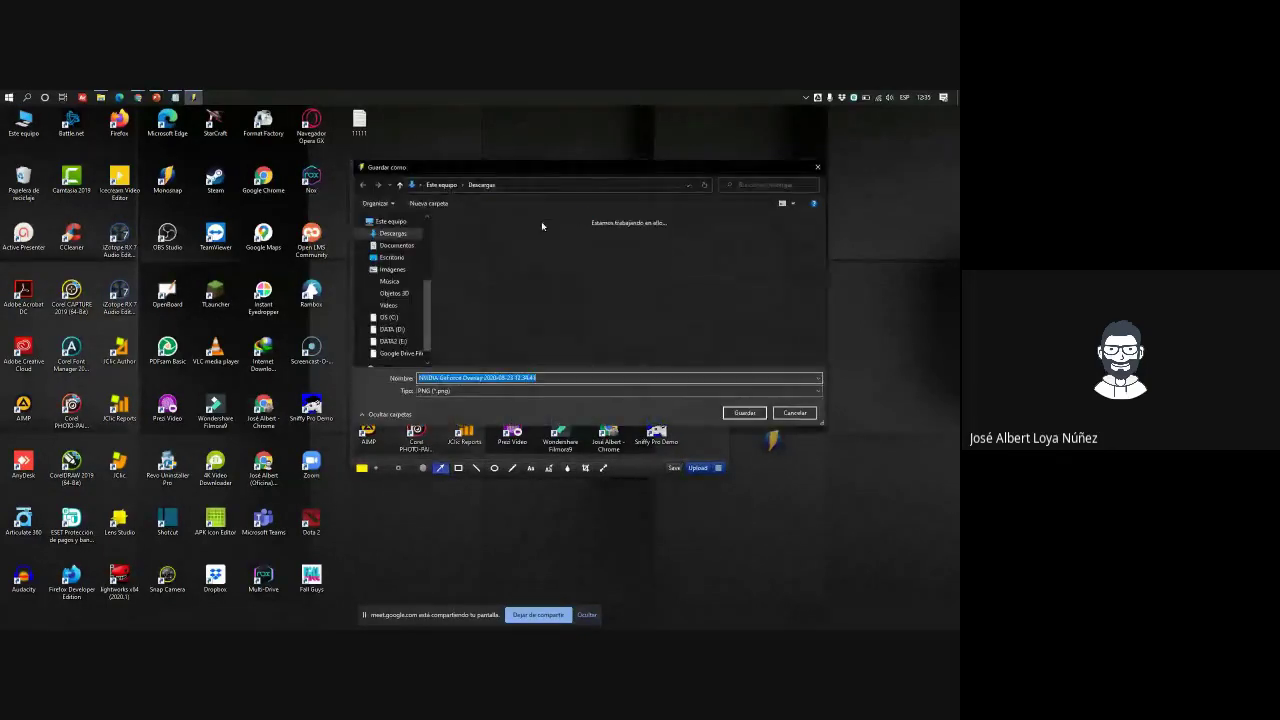
left_click(793, 413)
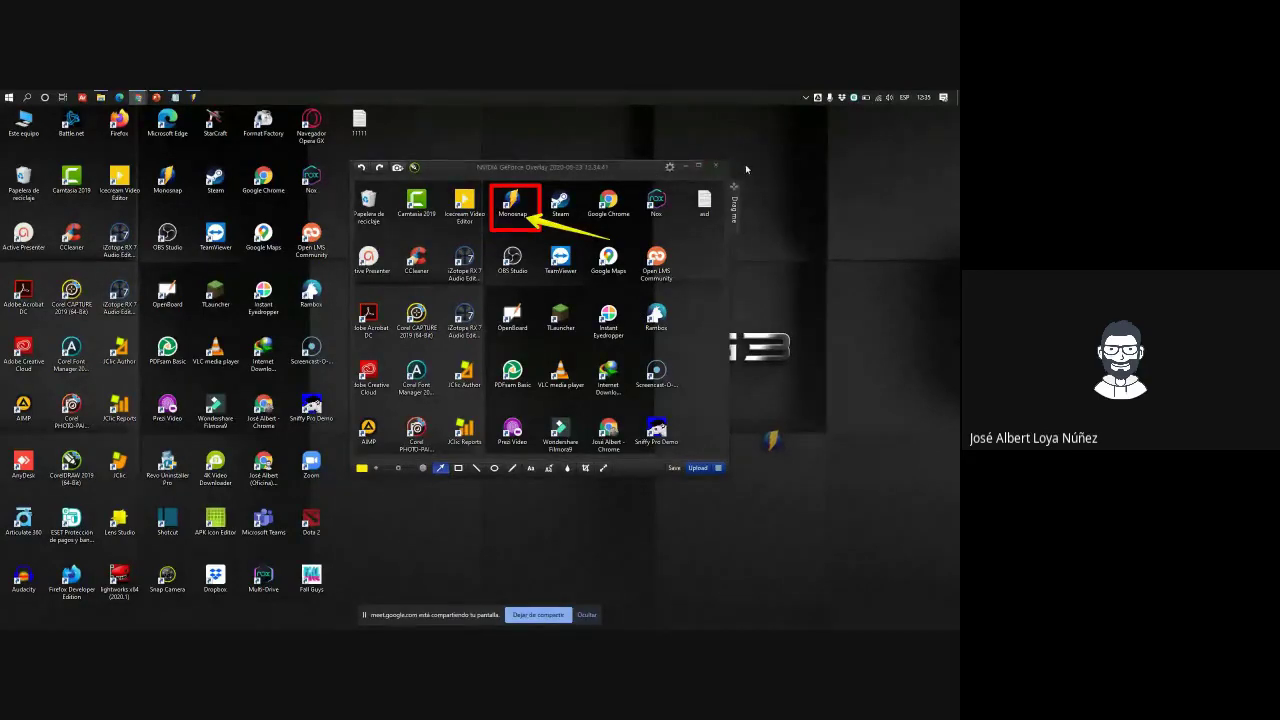
left_click(715, 167)
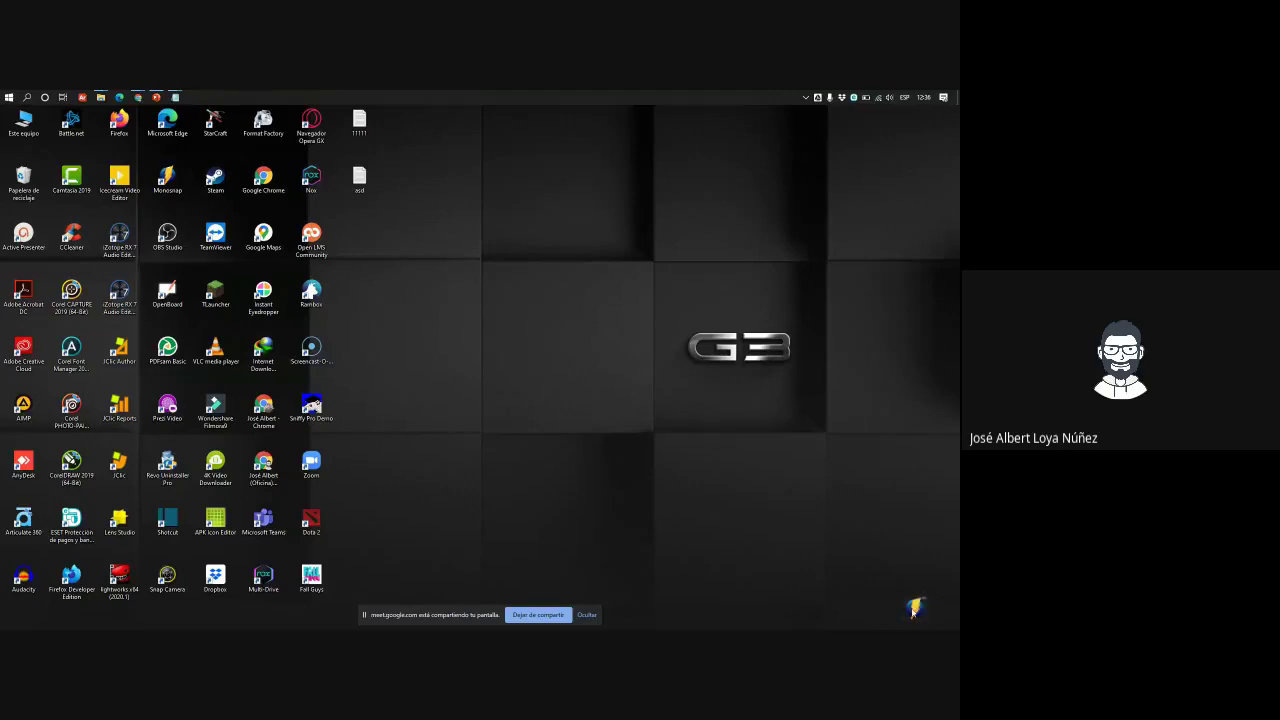
Start Monosnap's video recording mode and place the webcam preview at the desktop's upper middle with the Record video controls beneath it
right_click(912, 606)
right_click(914, 607)
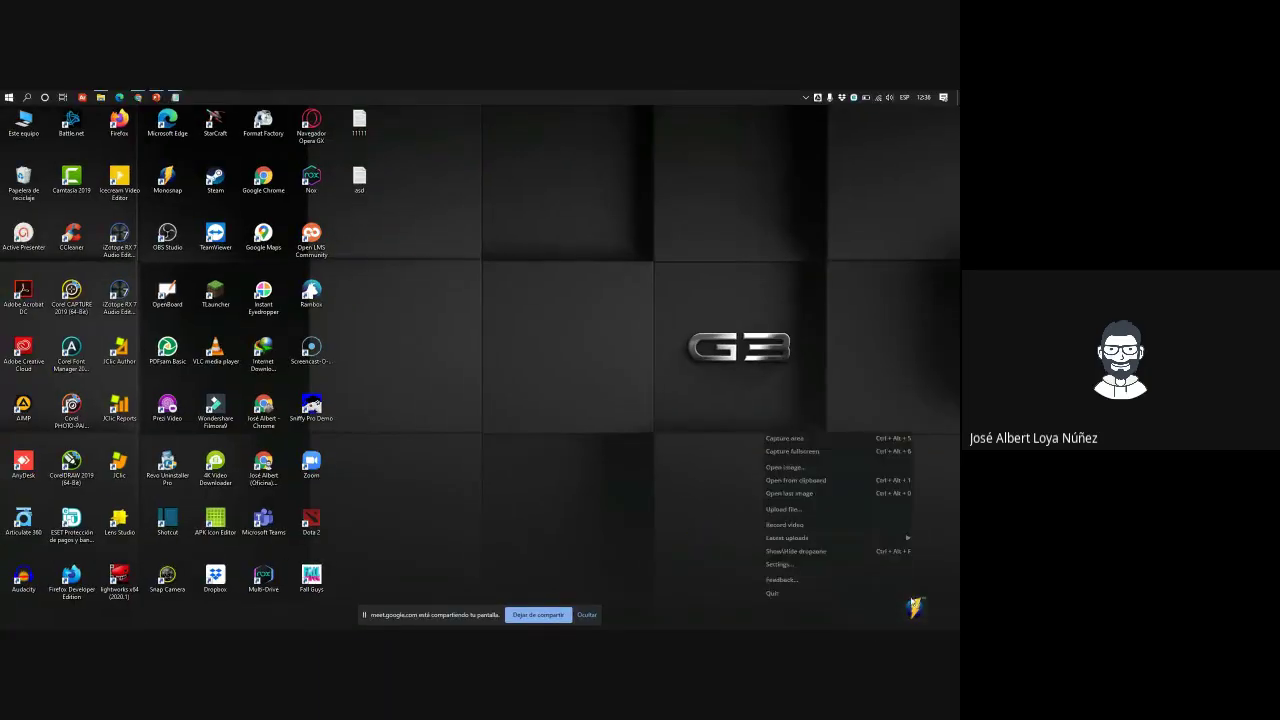
left_click(785, 525)
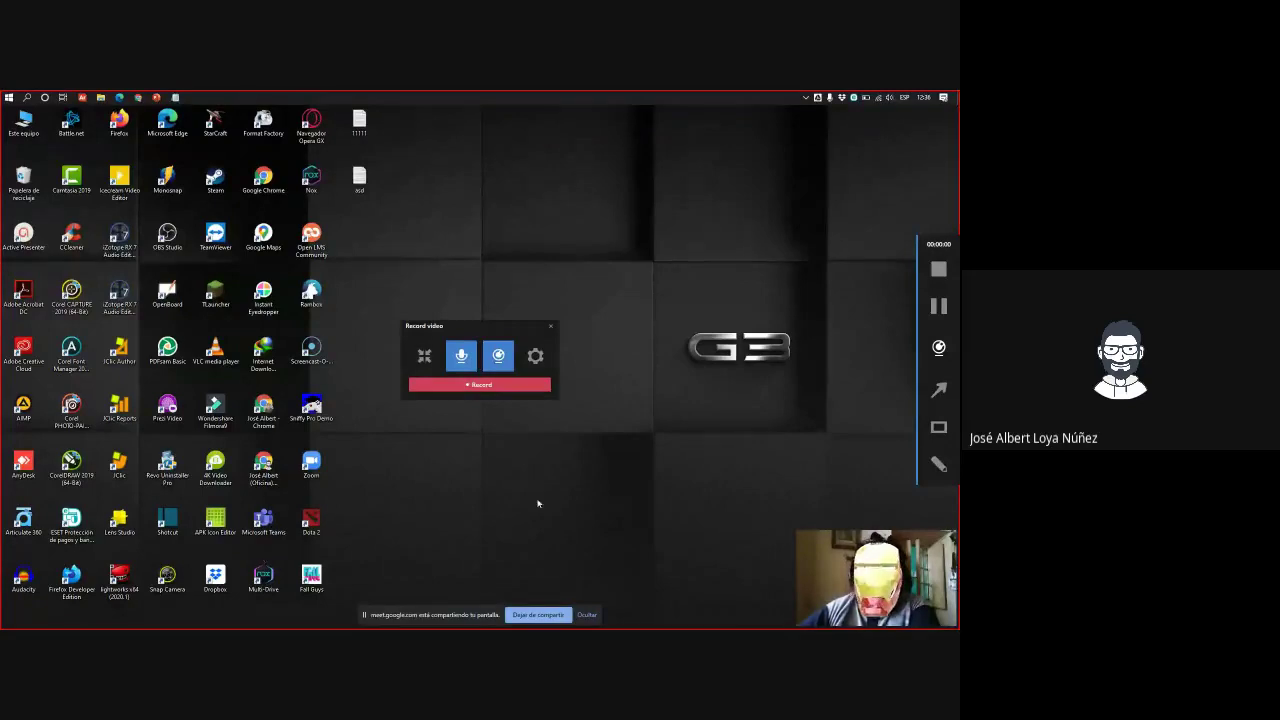
left_click_drag(869, 566, 505, 150)
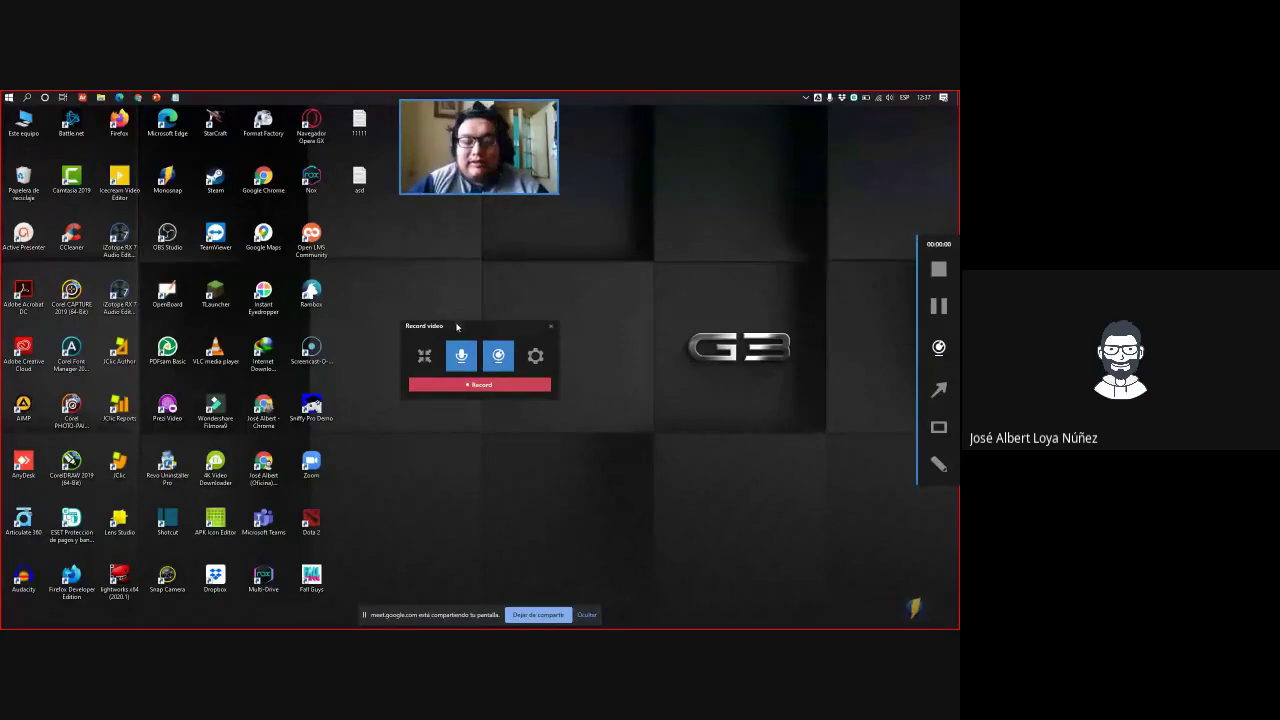
left_click_drag(456, 326, 454, 251)
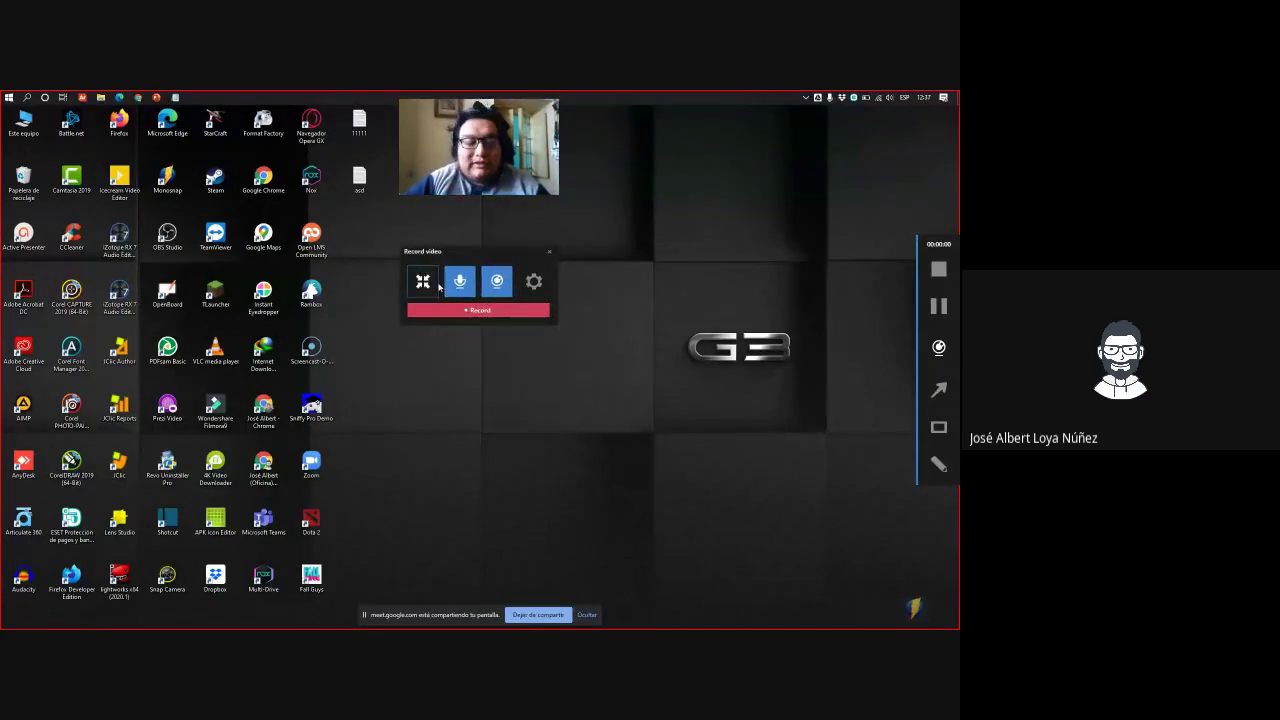
Magnify the Record video controls, draw green arrows pointing at the area mode, microphone and webcam options, and leave the magnified view
scroll(438, 287, "up", 5)
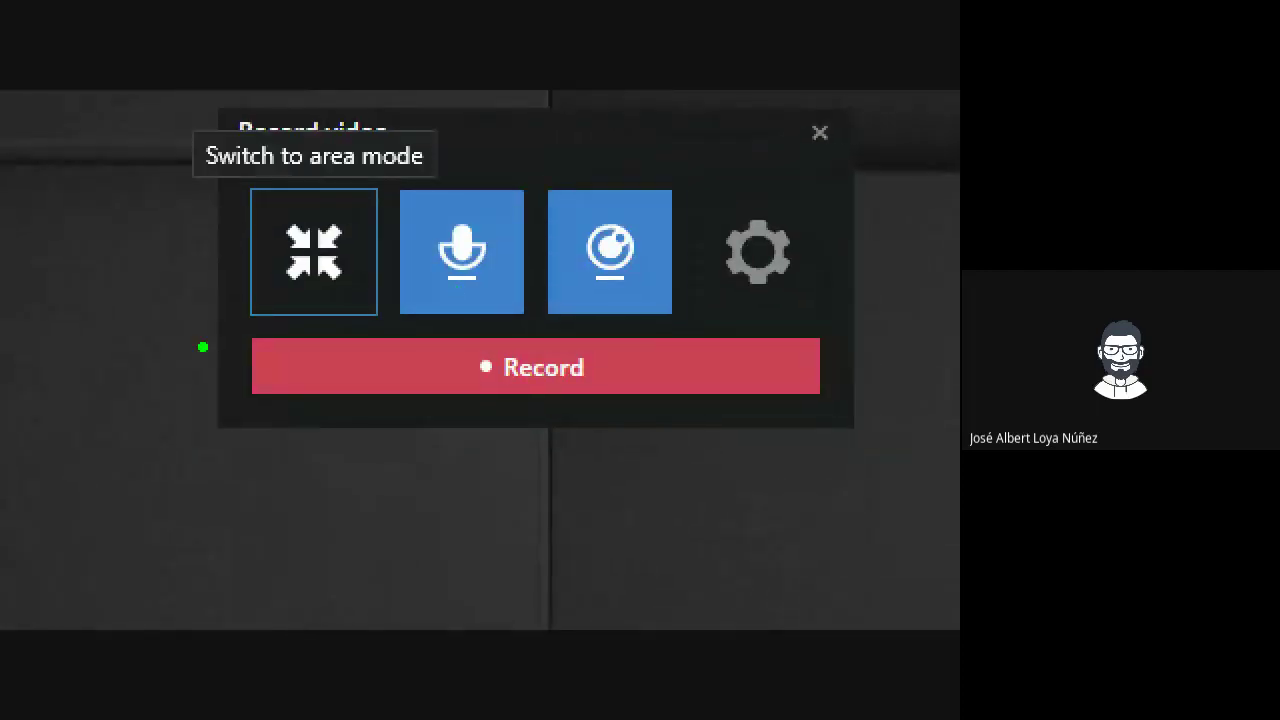
left_click_drag(276, 257, 93, 406)
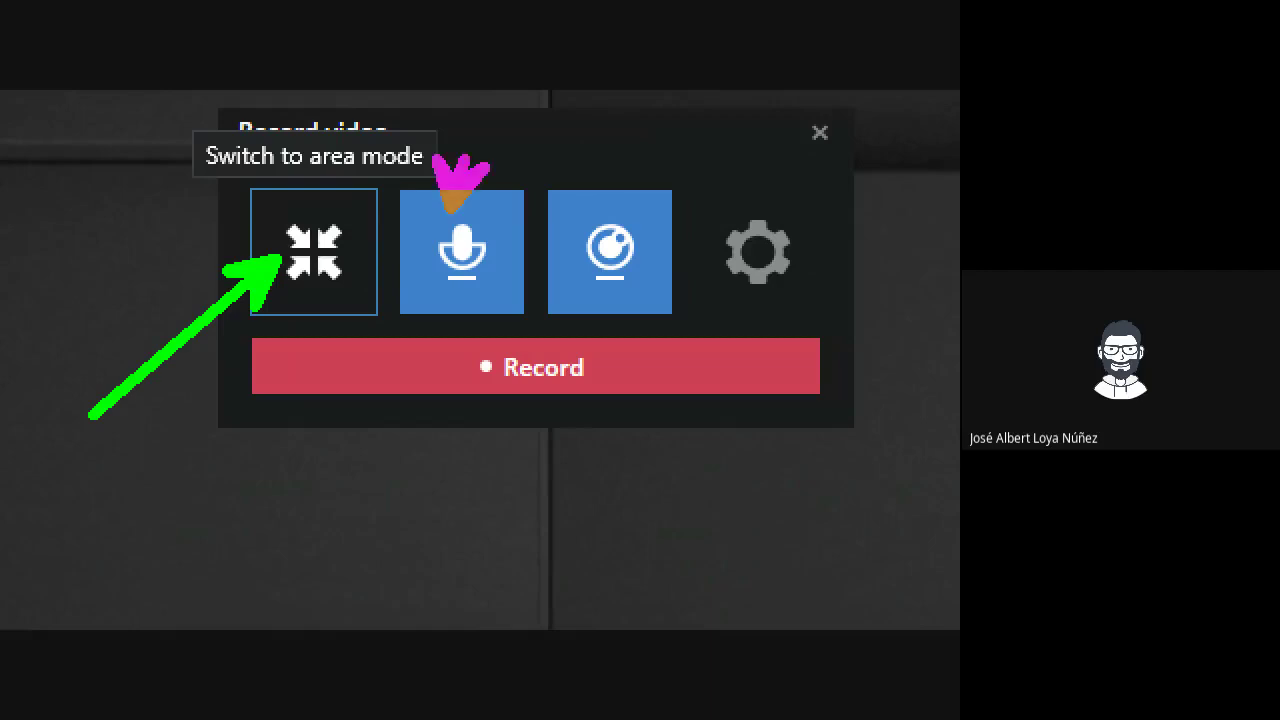
left_click_drag(452, 208, 481, 89)
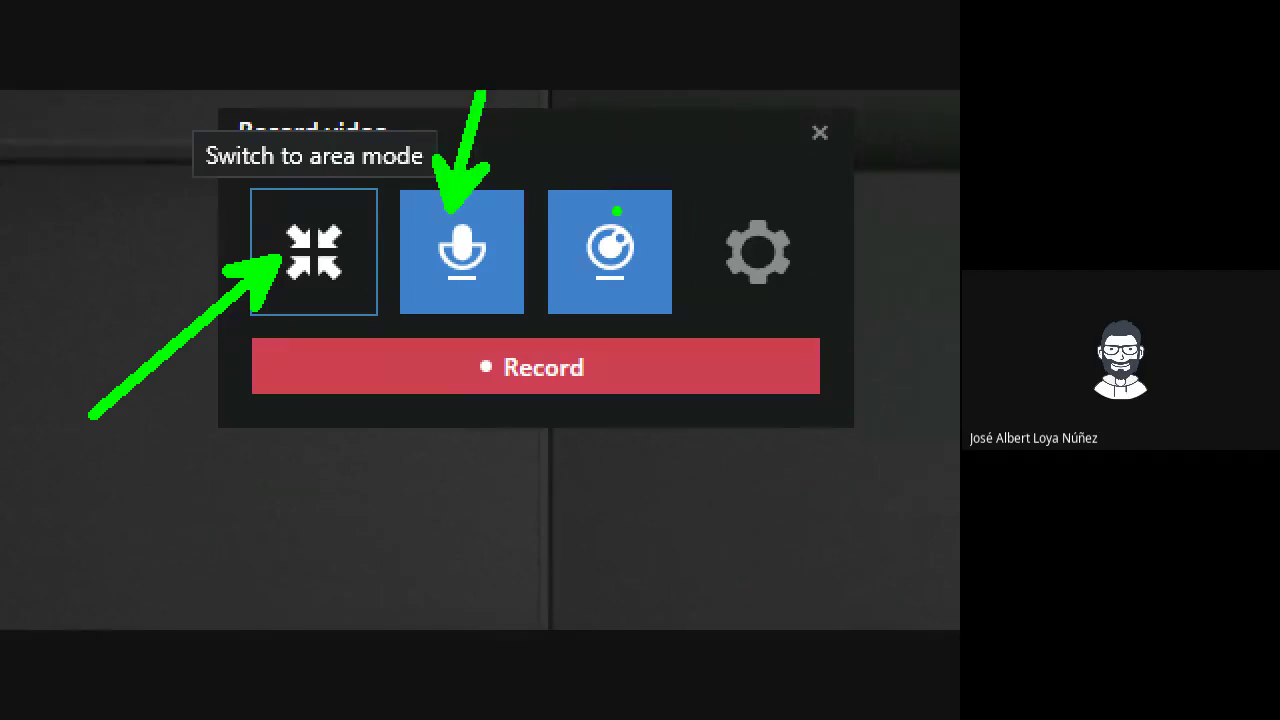
left_click_drag(617, 211, 740, 90)
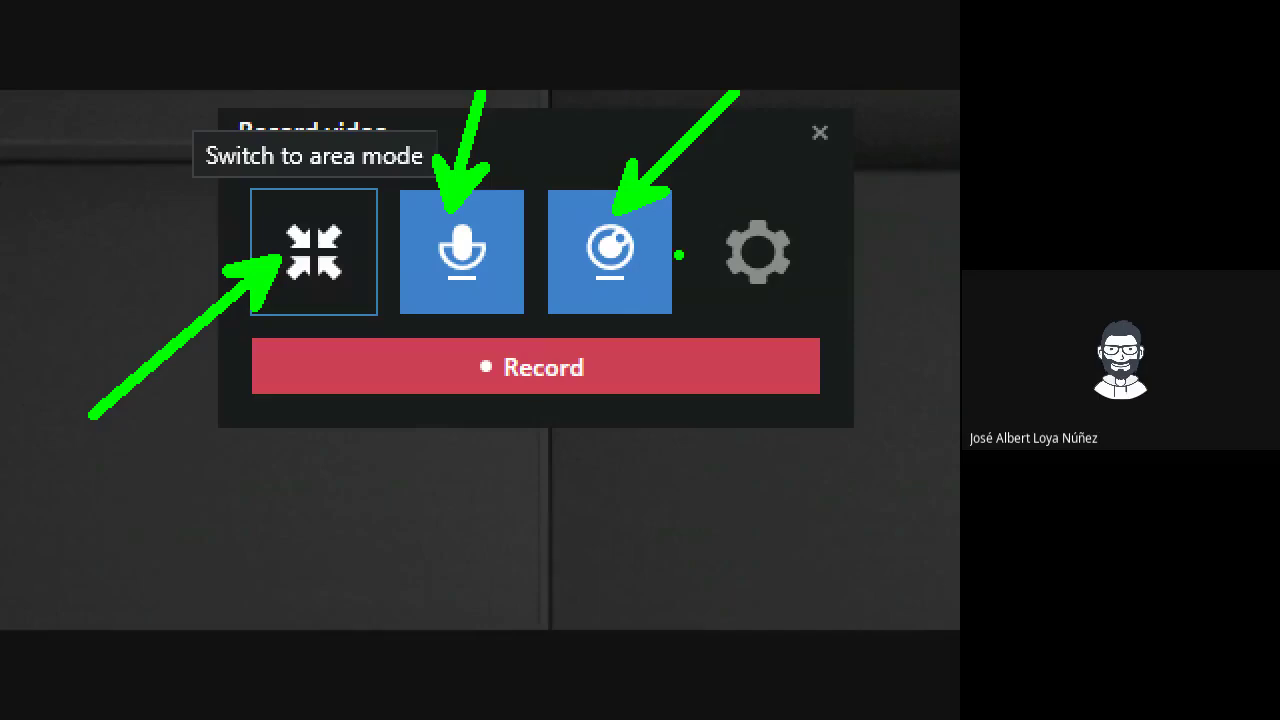
scroll(677, 251, "down", 2)
key("Escape")
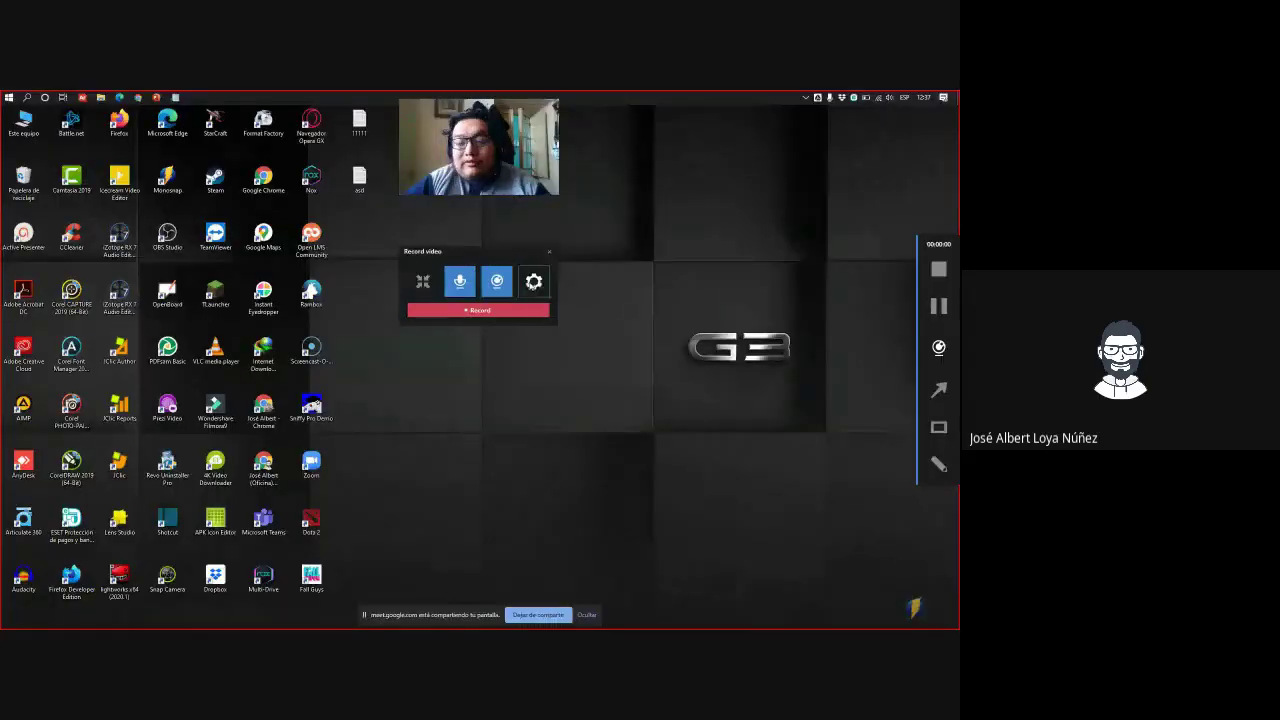
Open the video recording settings and mark Quality with a green rectangle and Webcam, Audio output and Audio input with check marks
left_click(531, 282)
scroll(530, 287, "up", 2)
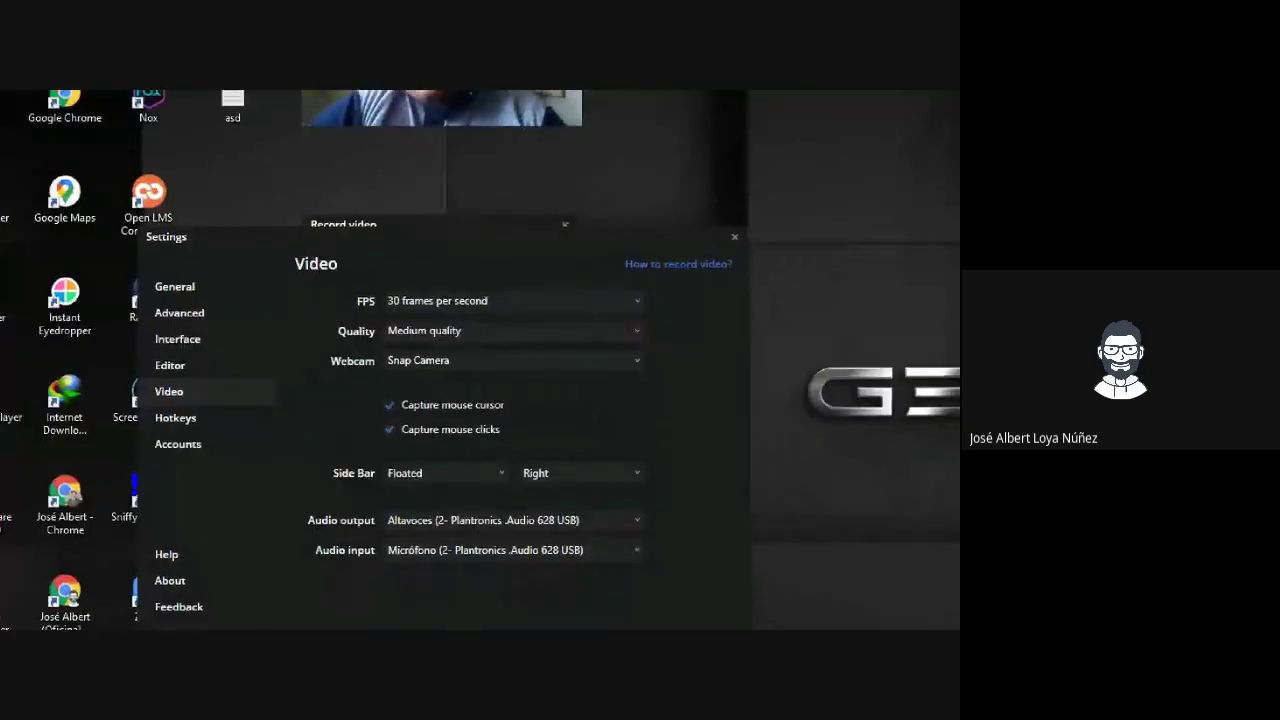
scroll(516, 394, "up", 1)
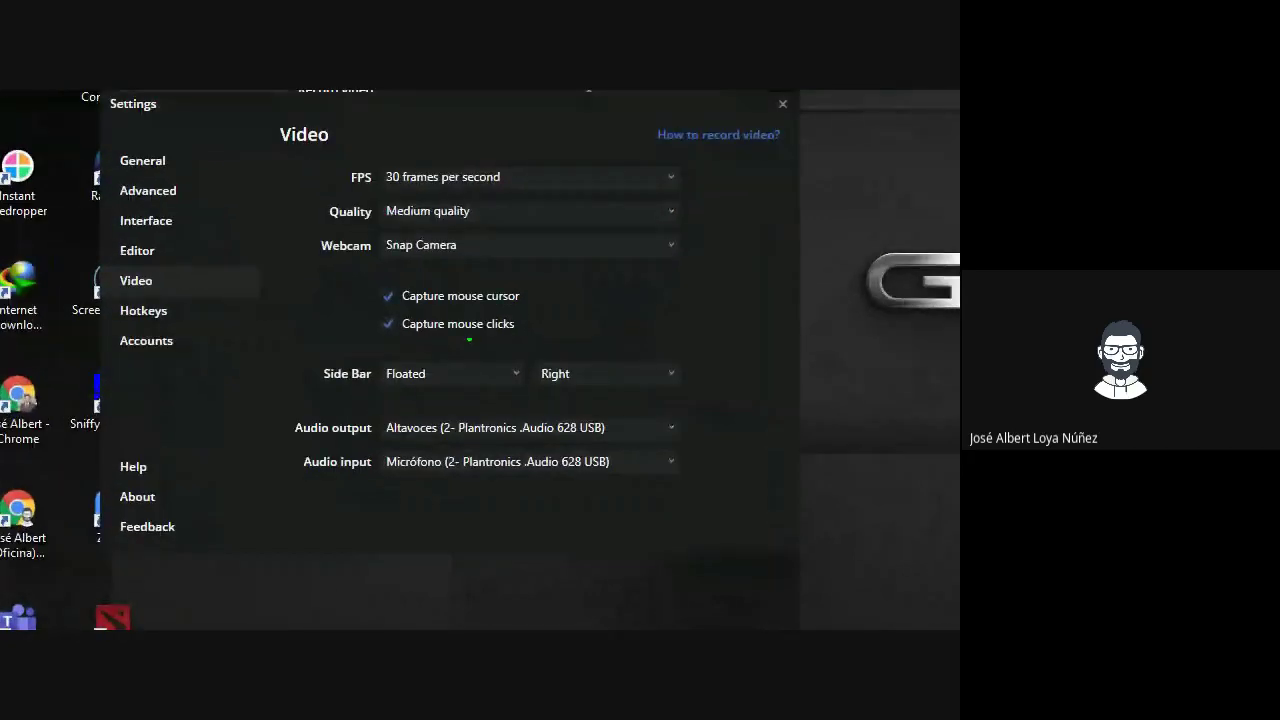
mouse_move(312, 190)
left_mouse_down()
mouse_move(680, 229)
mouse_move(696, 259)
mouse_move(718, 222)
left_mouse_up()
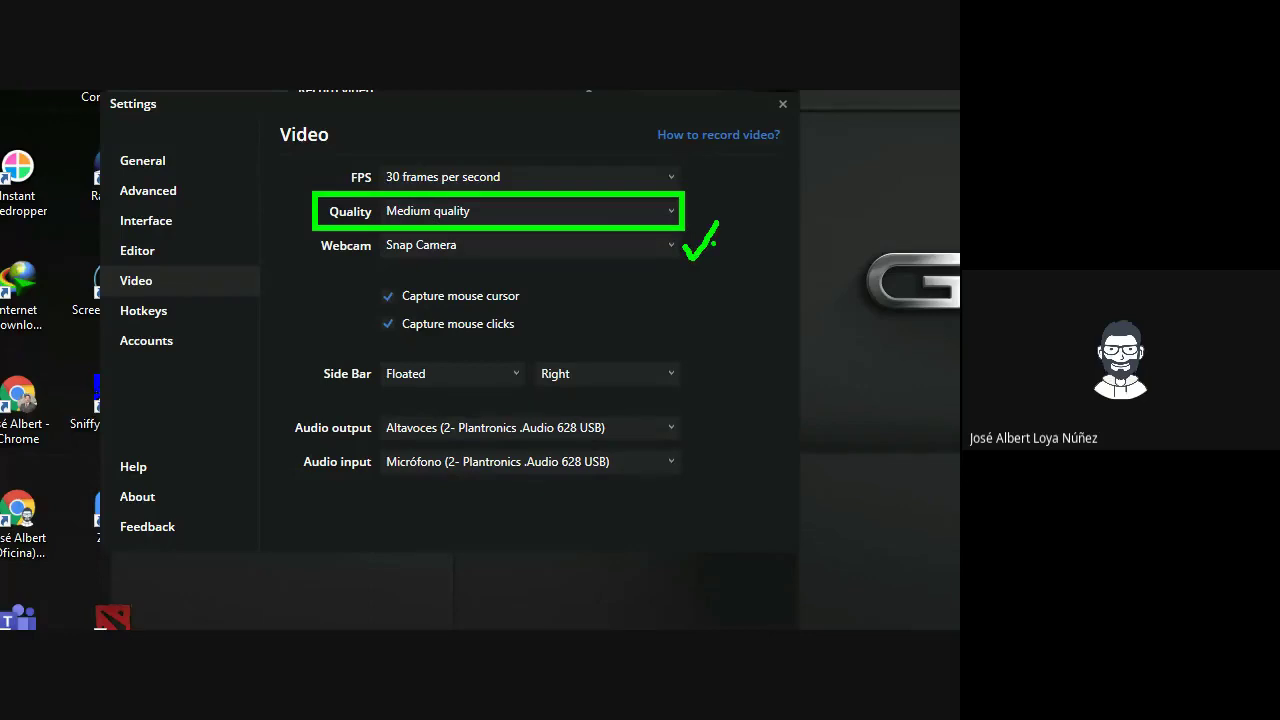
left_click_drag(679, 424, 720, 390)
left_click_drag(694, 460, 735, 441)
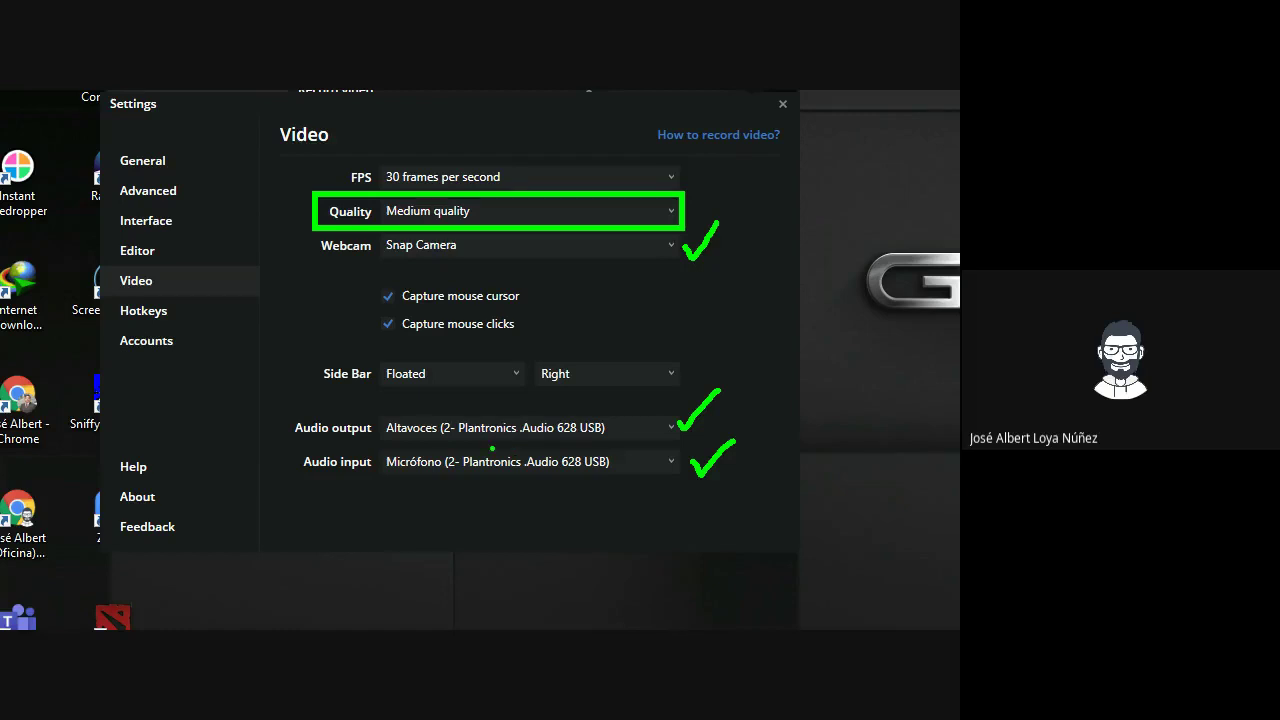
key("Escape")
Set the recording quality to High quality, close the settings and shift the Record video window slightly lower
left_click(515, 312)
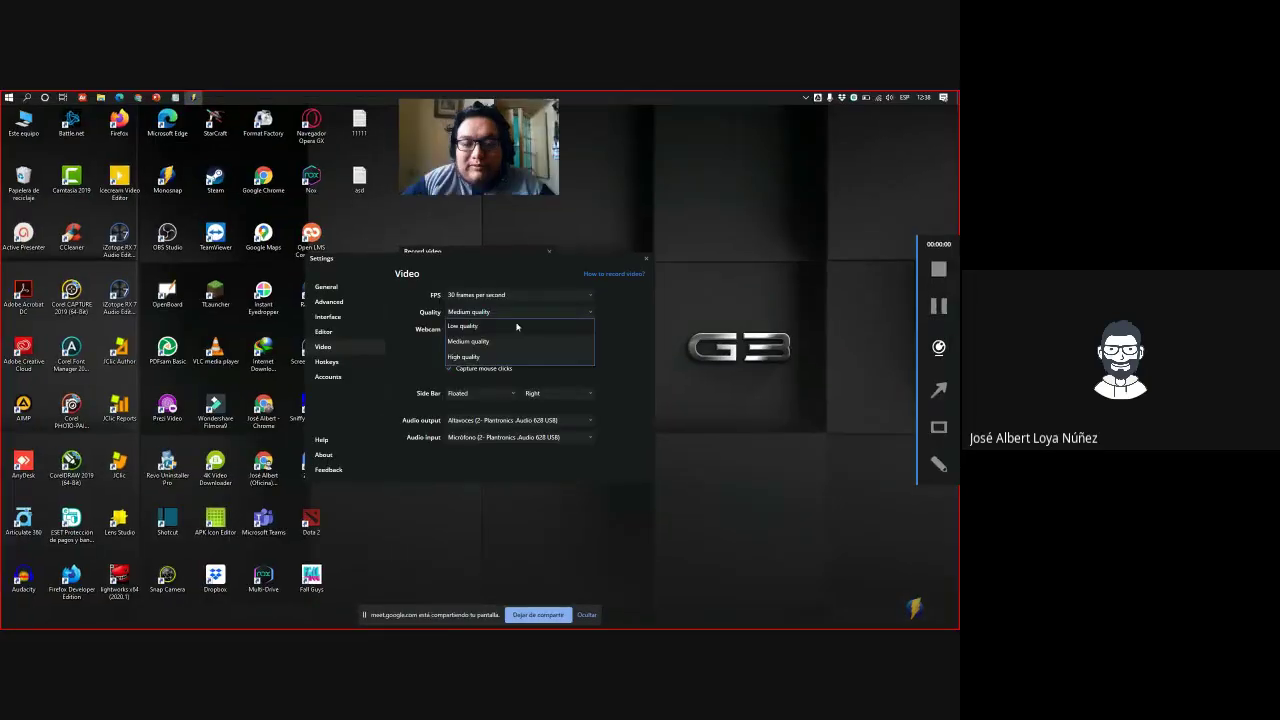
left_click(508, 362)
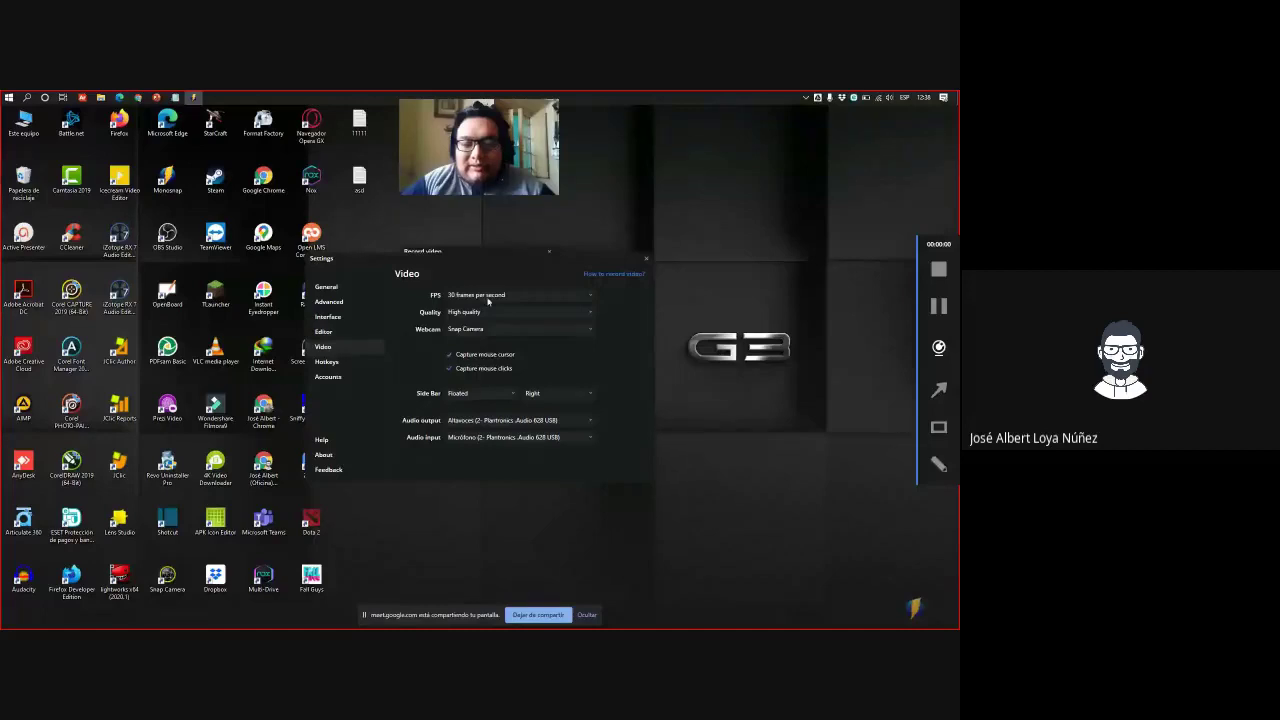
left_click(646, 260)
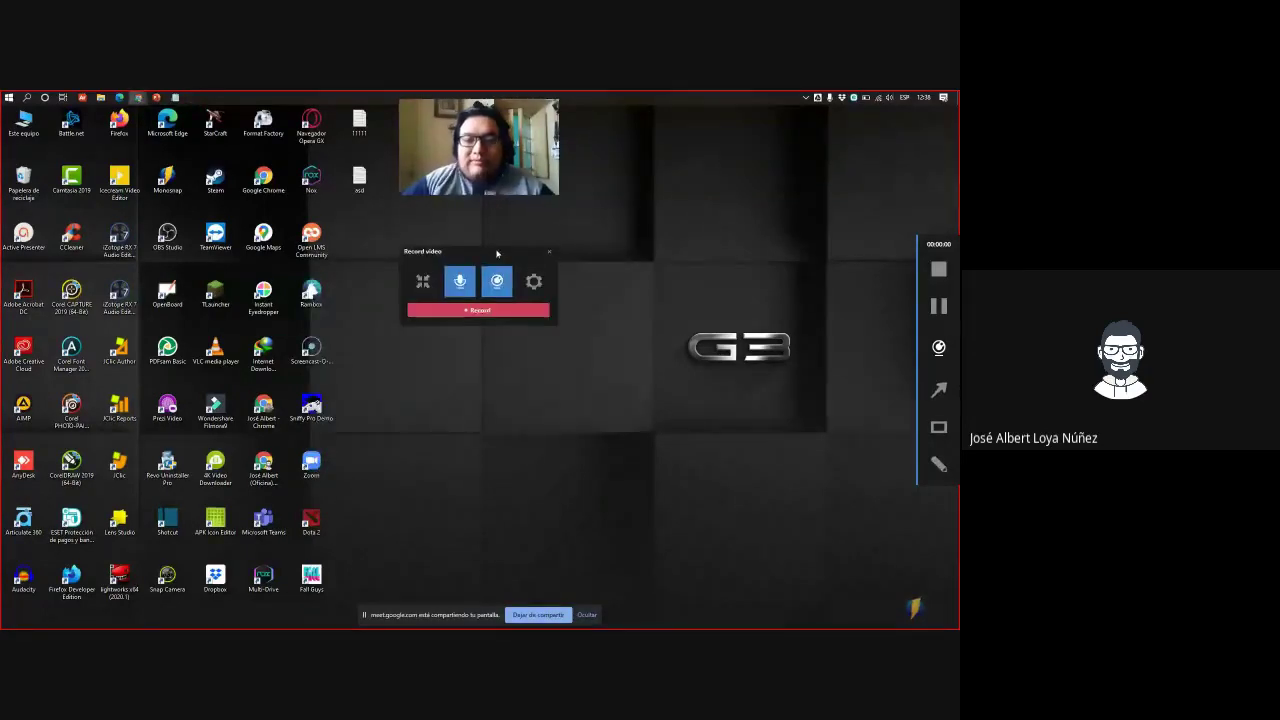
left_click_drag(507, 257, 497, 263)
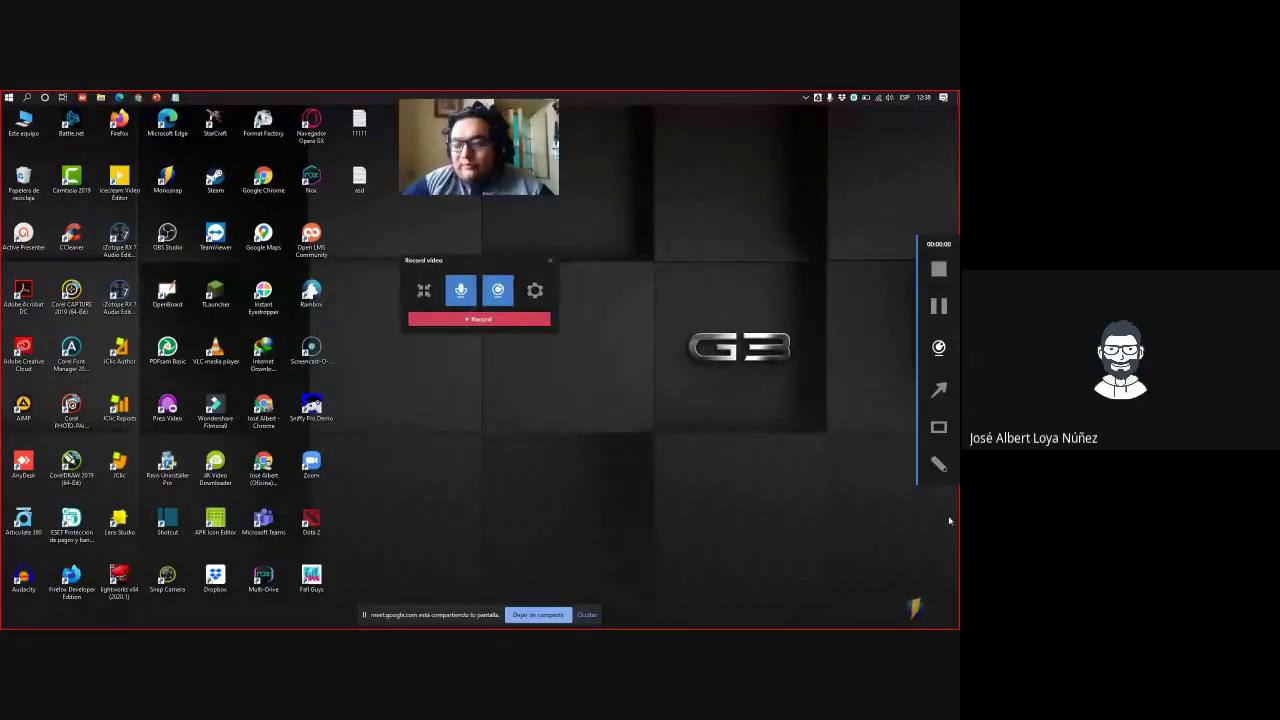
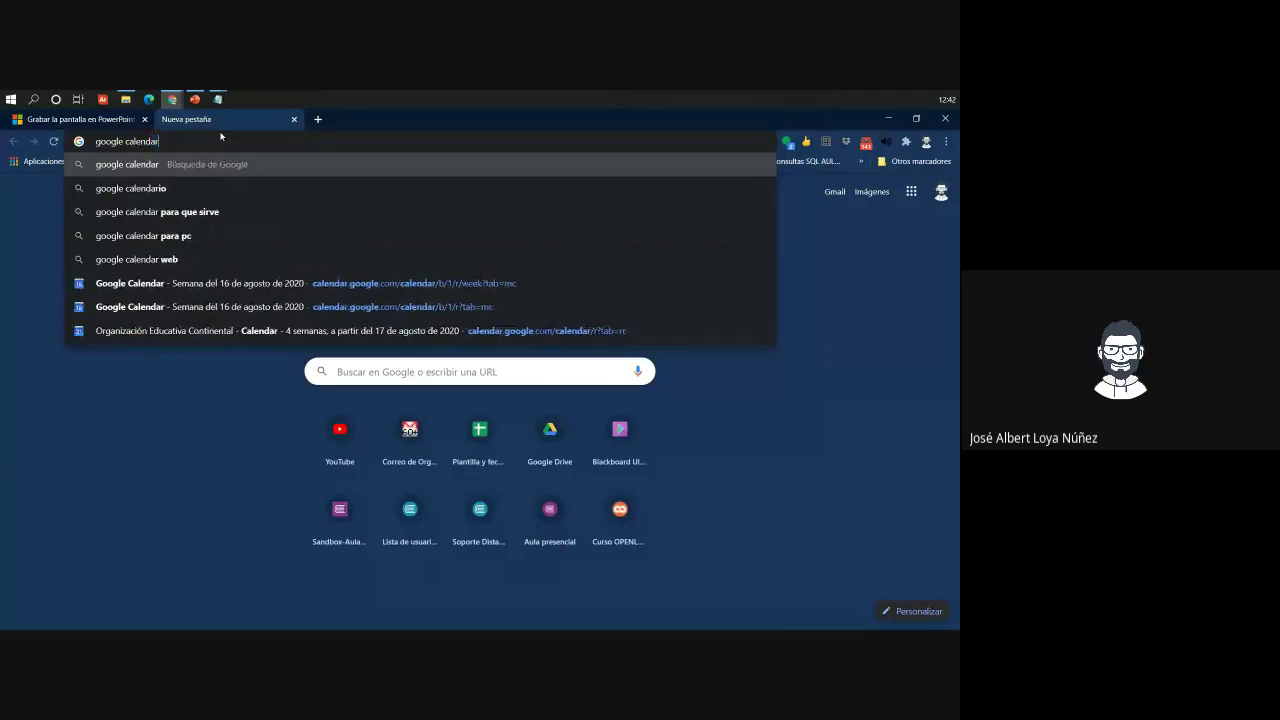
Open Google Calendar from a Google search and highlight the title and Meet link of the 23 August 11:00am event "Reforzamiento: ¿Cómo grabar video tutoriales? - G1"
key("Return")
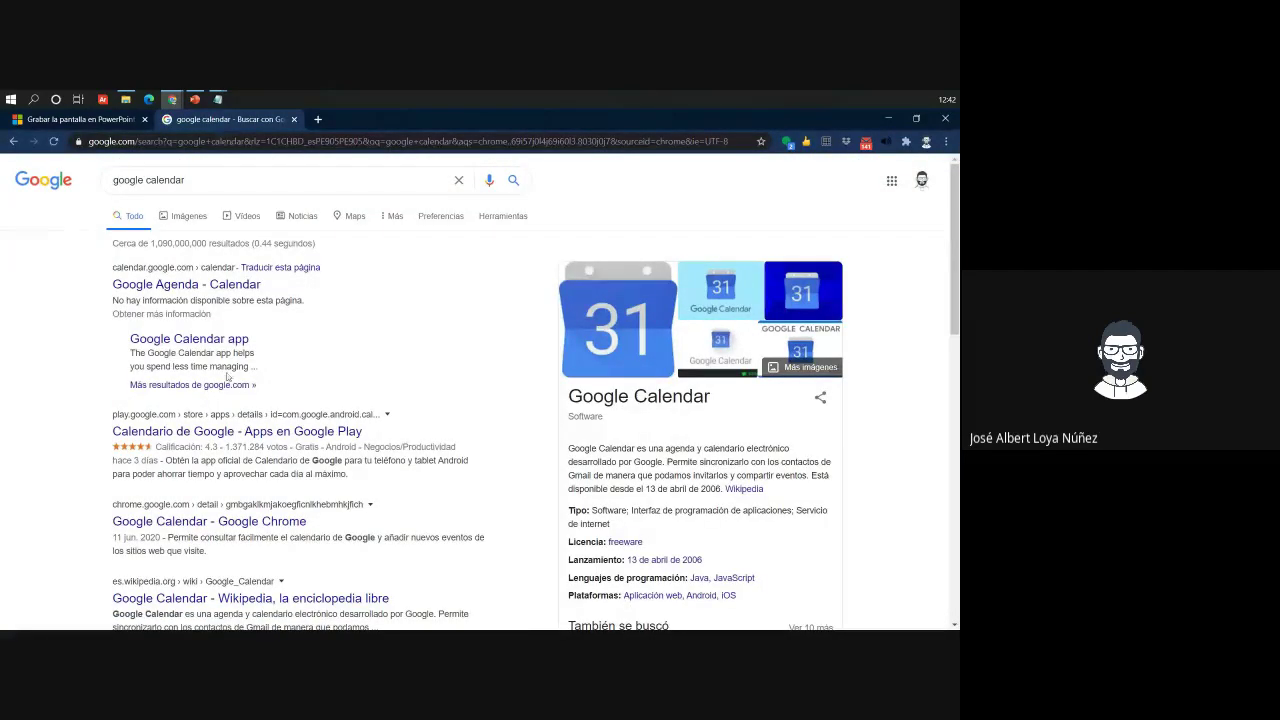
left_click(200, 285)
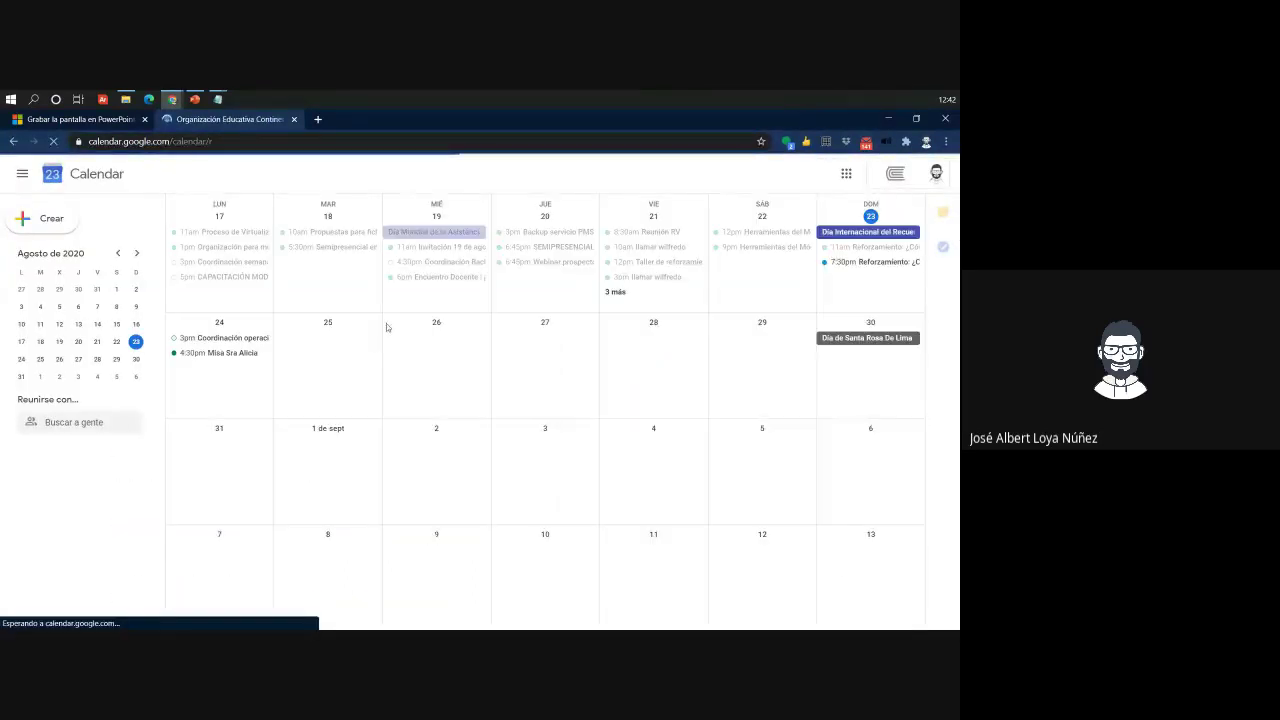
left_click(842, 247)
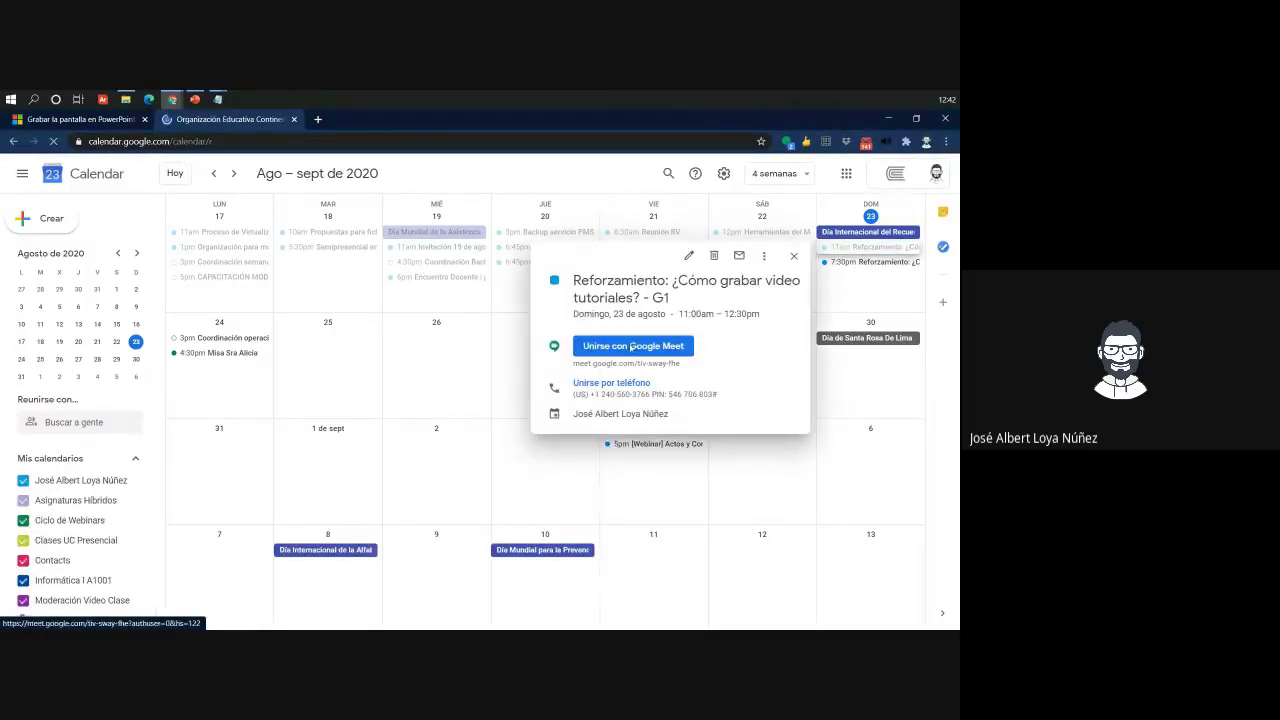
left_click_drag(577, 281, 731, 298)
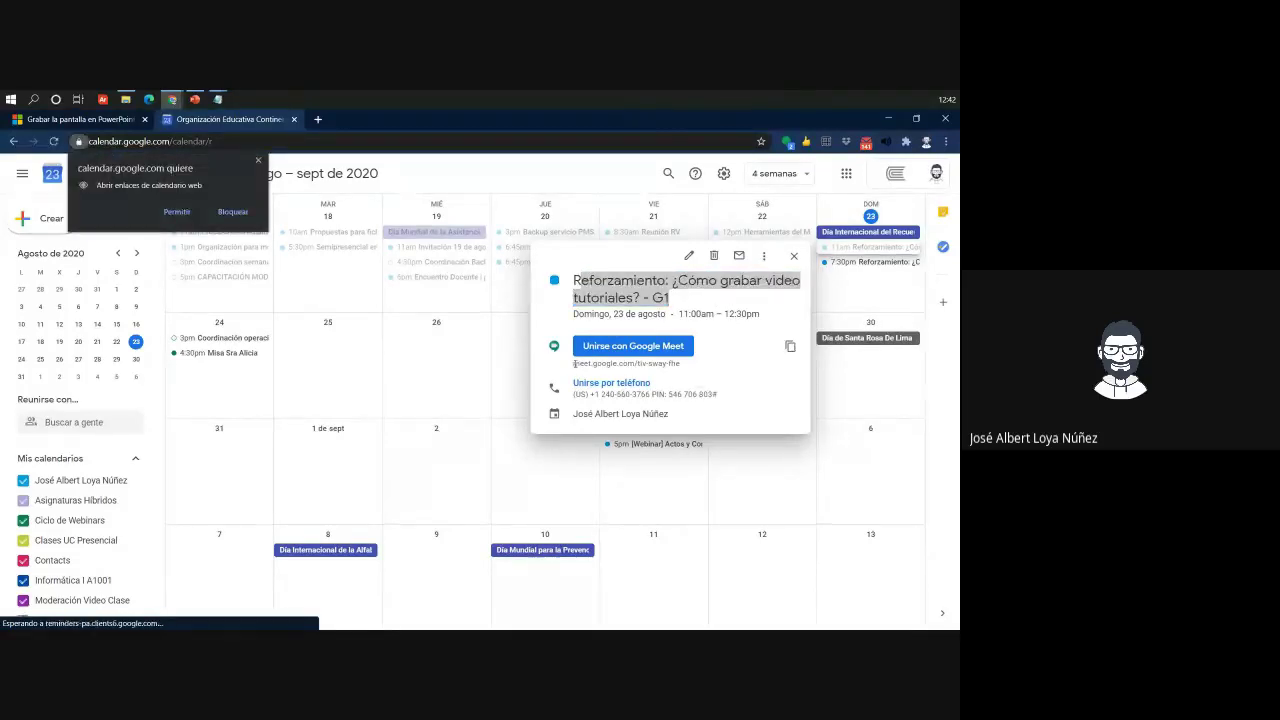
left_click_drag(575, 363, 708, 365)
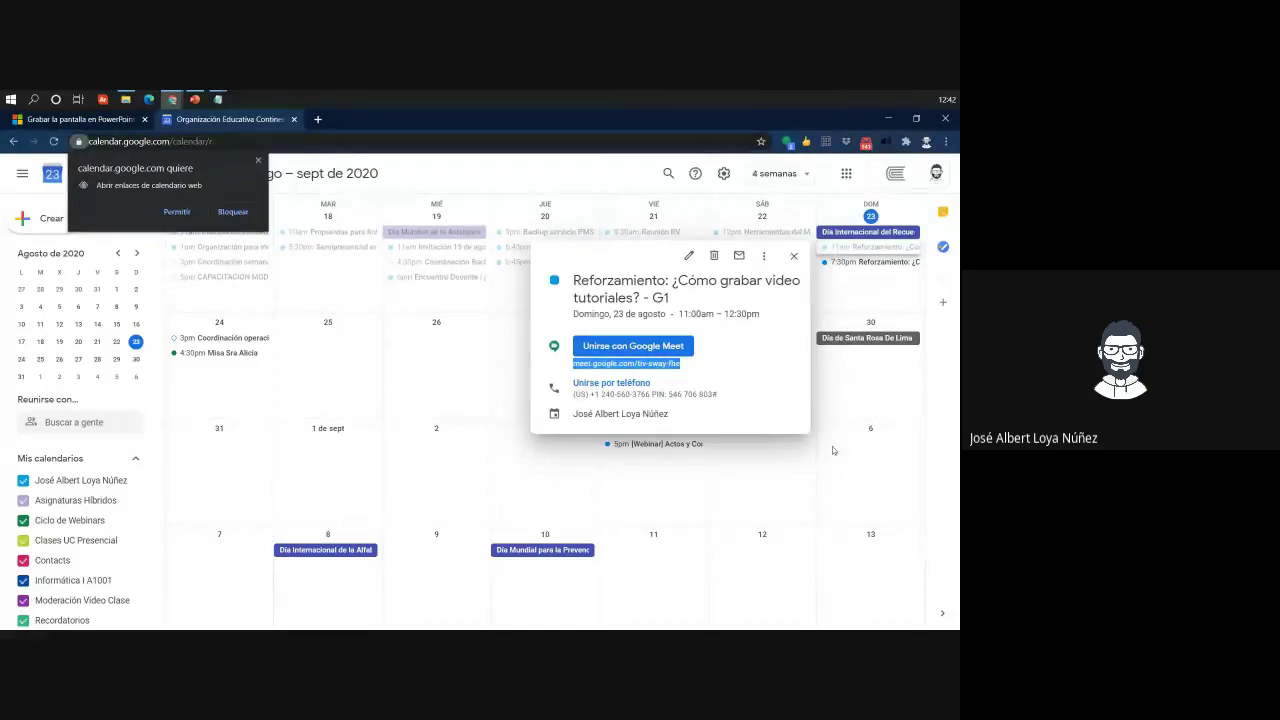
left_click(765, 478)
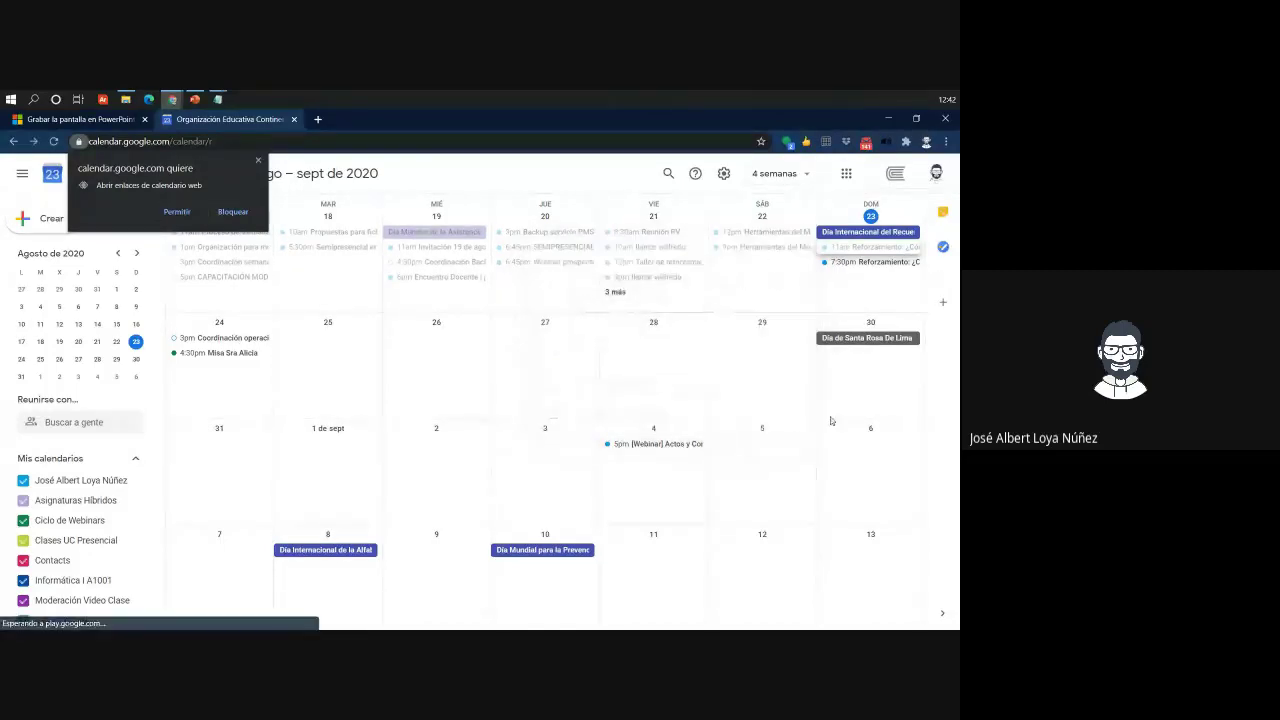
Start a new event on 25 August, add a Google Meet video call to it and discard the event
left_click(310, 362)
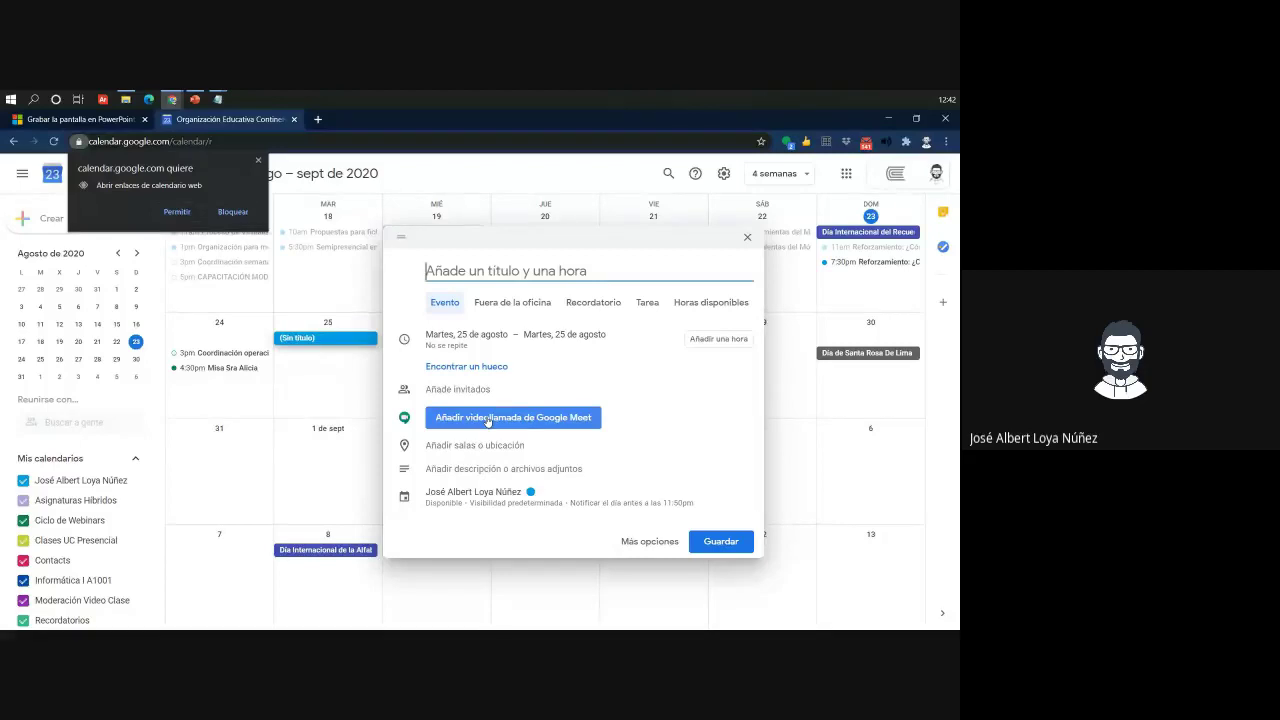
left_click(487, 421)
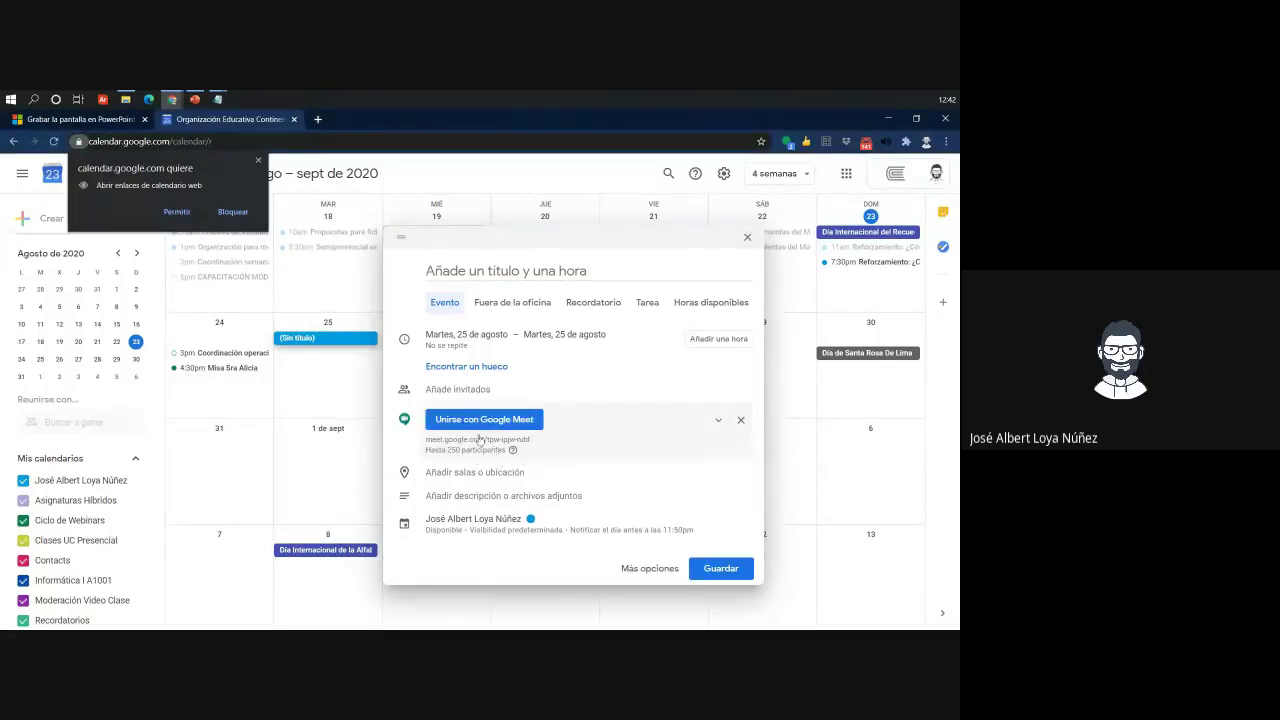
left_click(746, 239)
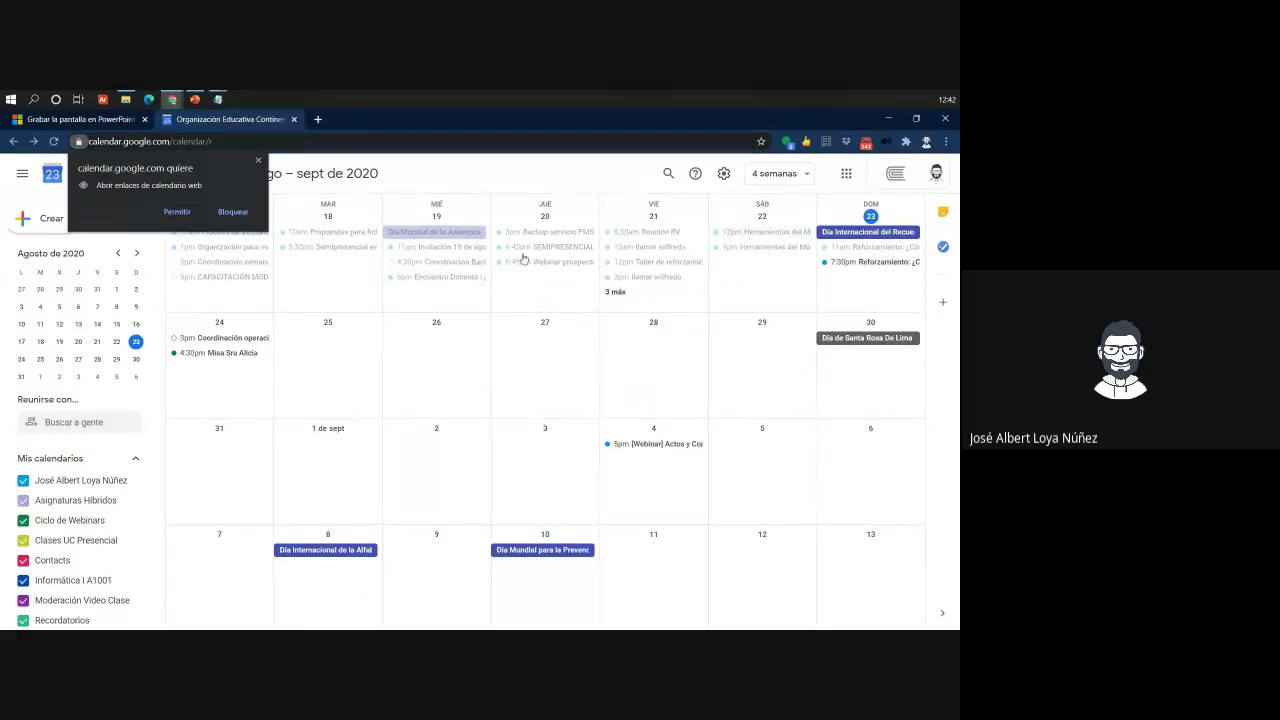
Close the Google Calendar tab and open a new blank tab beside the PowerPoint screen recording support page
left_click(293, 119)
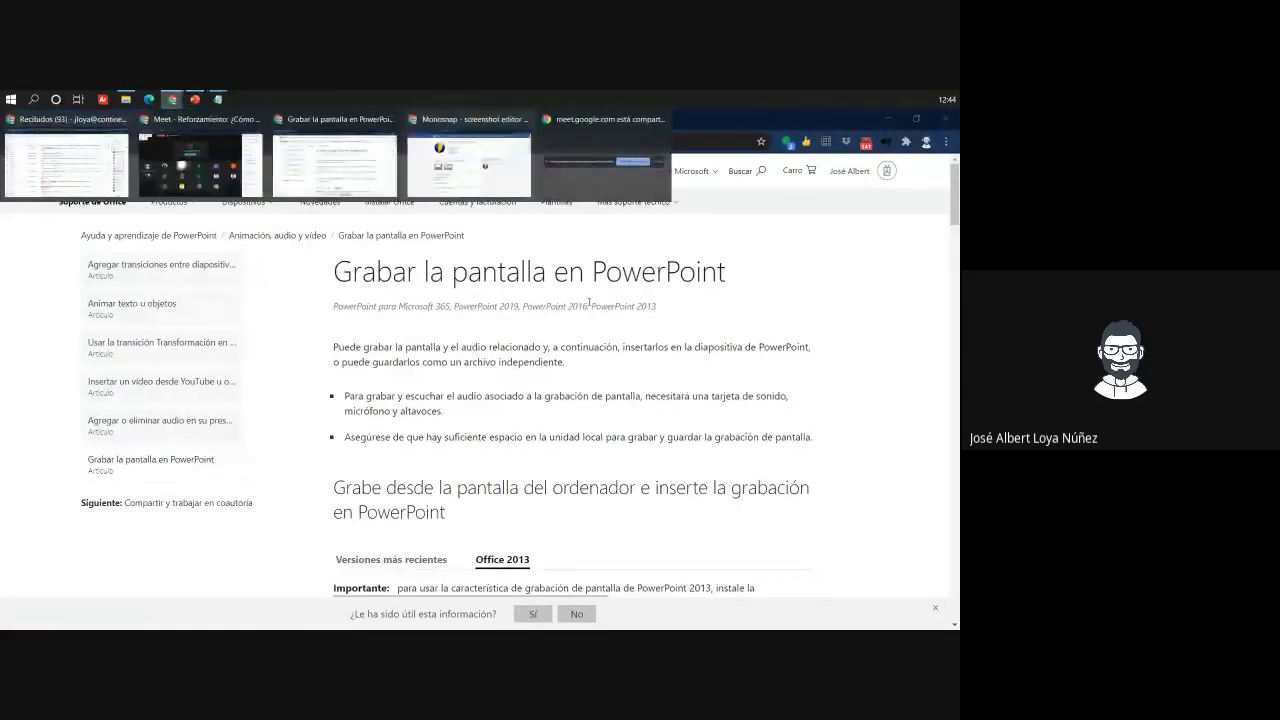
left_click(927, 141)
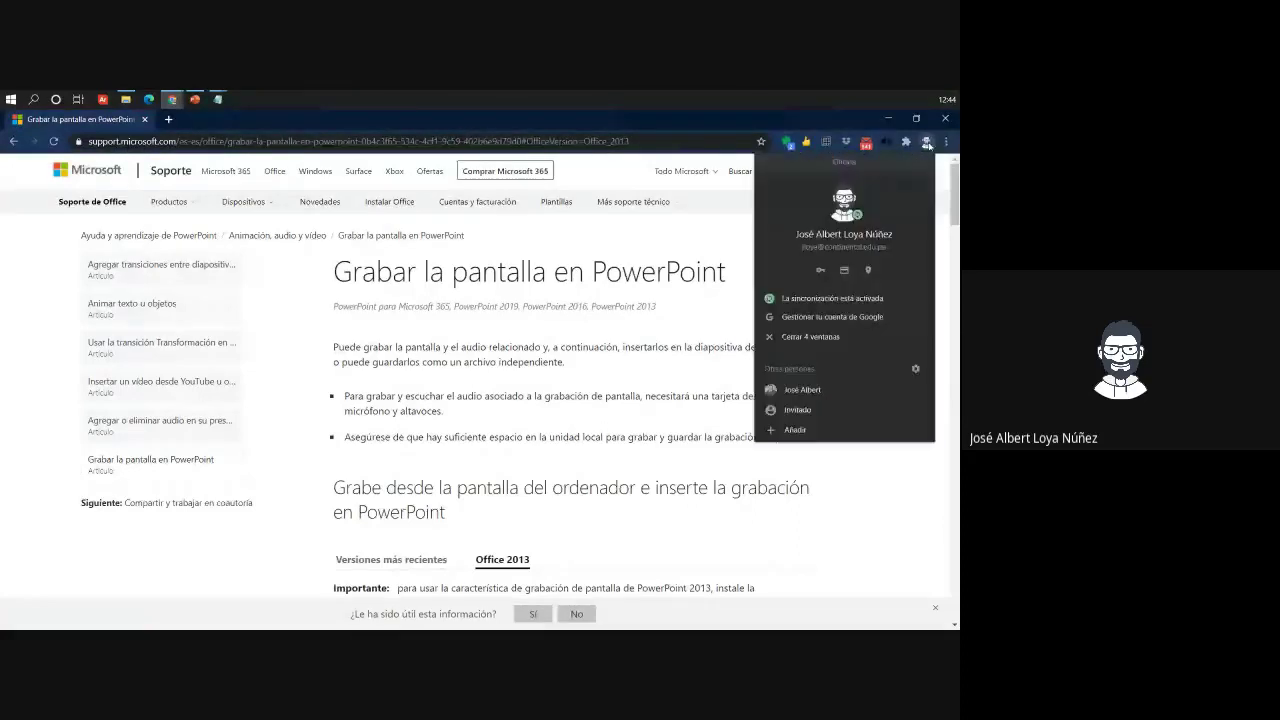
left_click(941, 165)
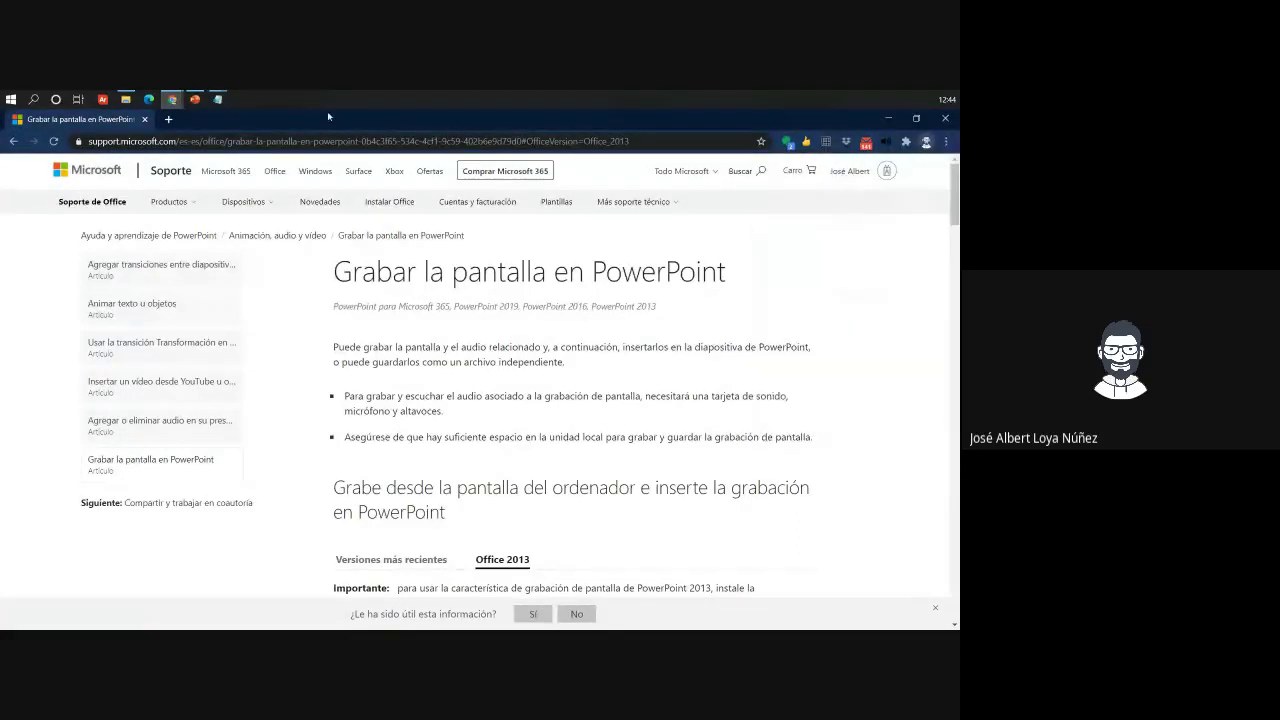
left_click(168, 119)
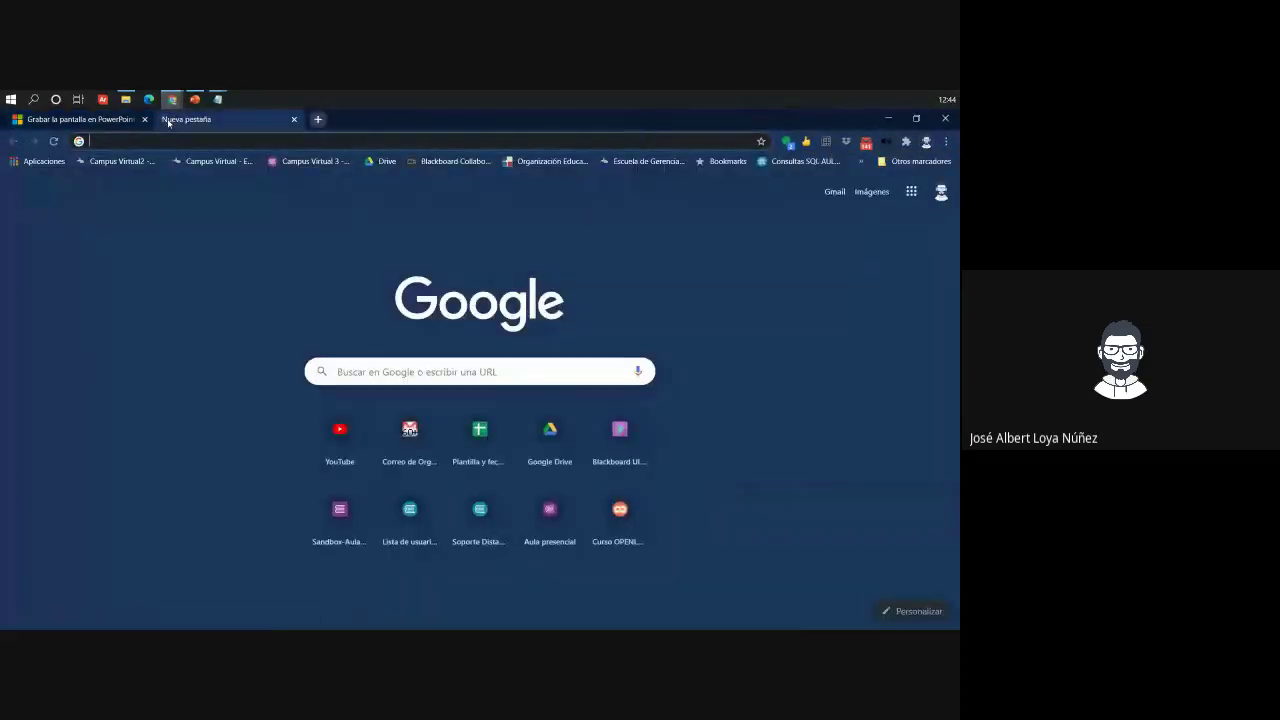
Open Gmail, switch to the personal account's inbox, close the institutional inbox tab and dismiss the email templates offer
type("gmail")
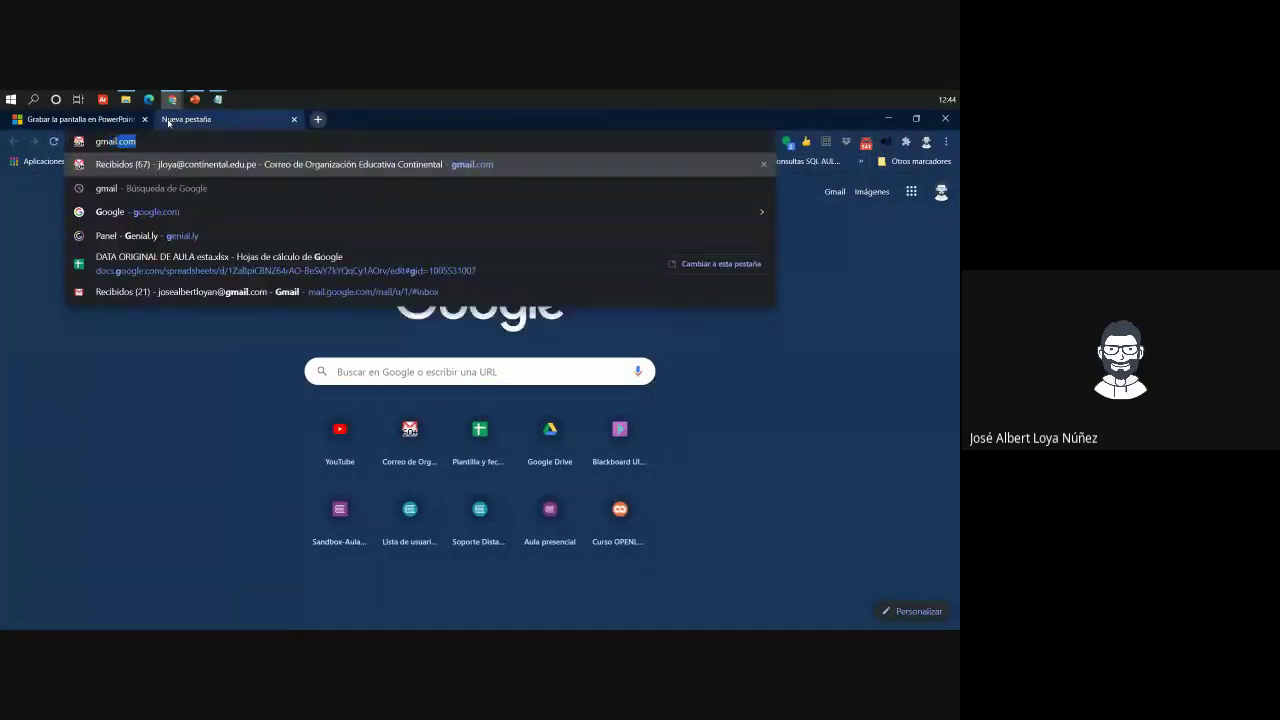
key("Return")
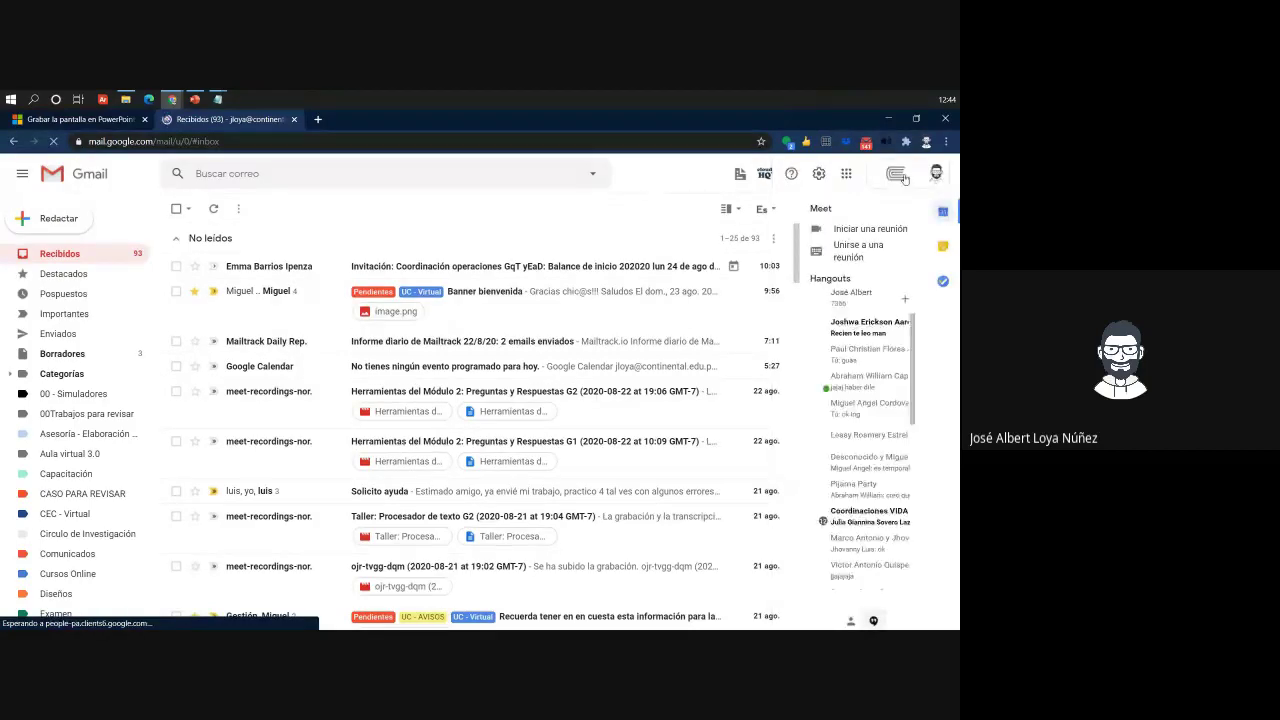
left_click(939, 174)
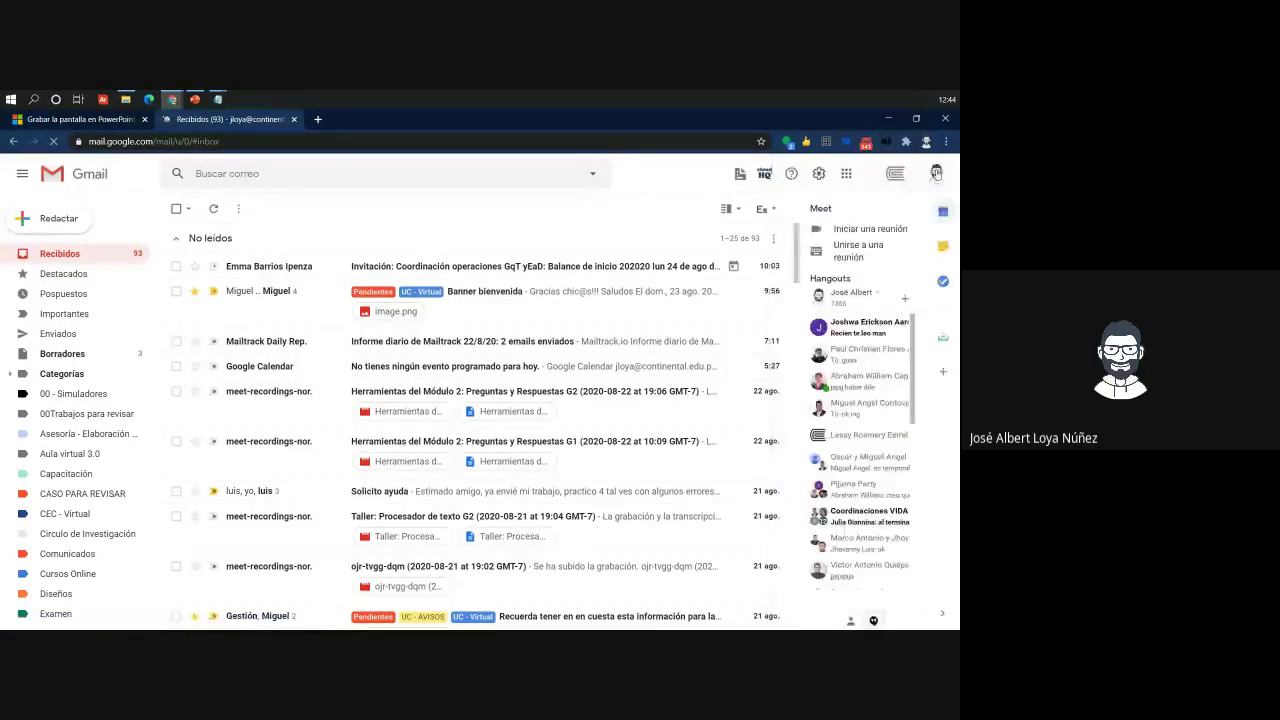
left_click(936, 173)
left_click(818, 372)
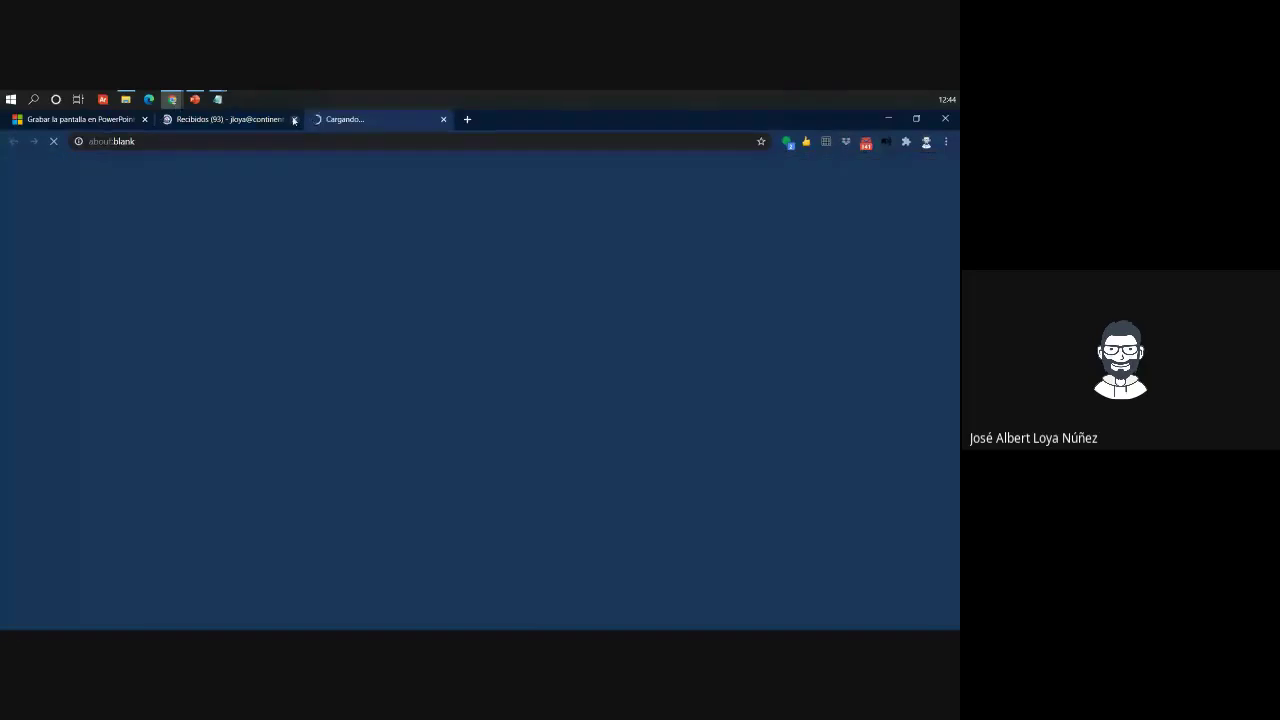
left_click(294, 119)
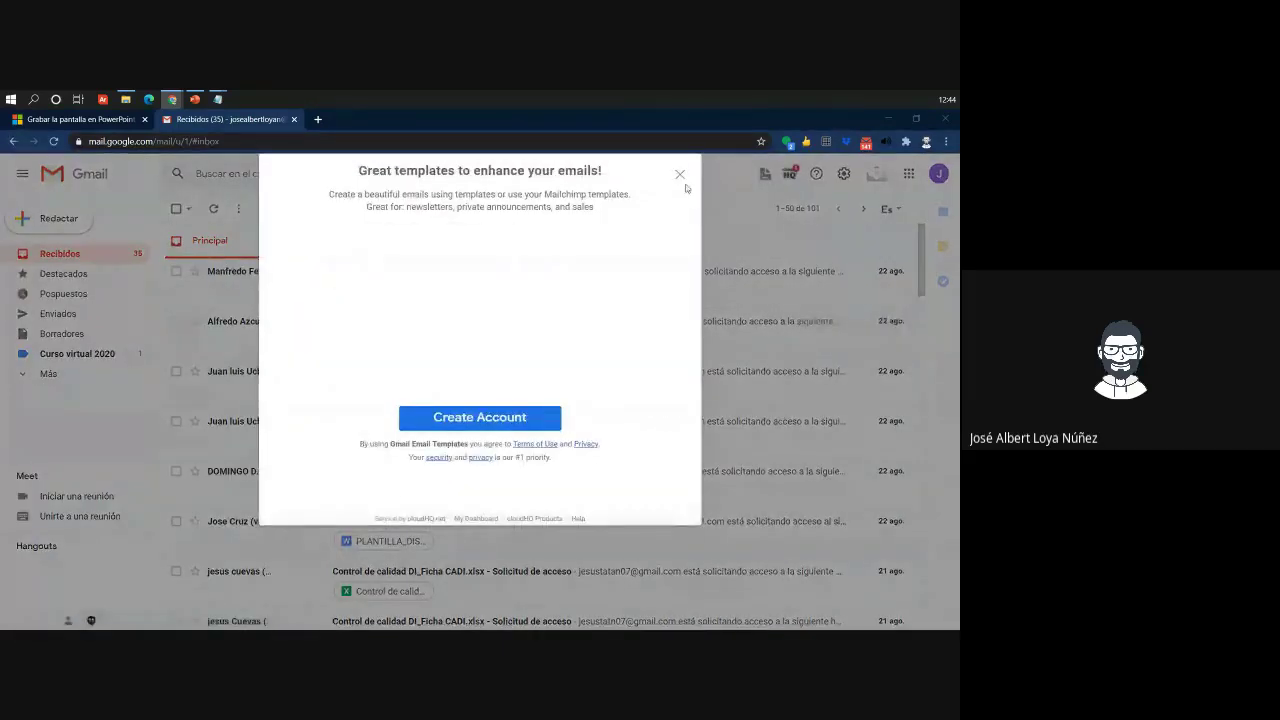
left_click(678, 174)
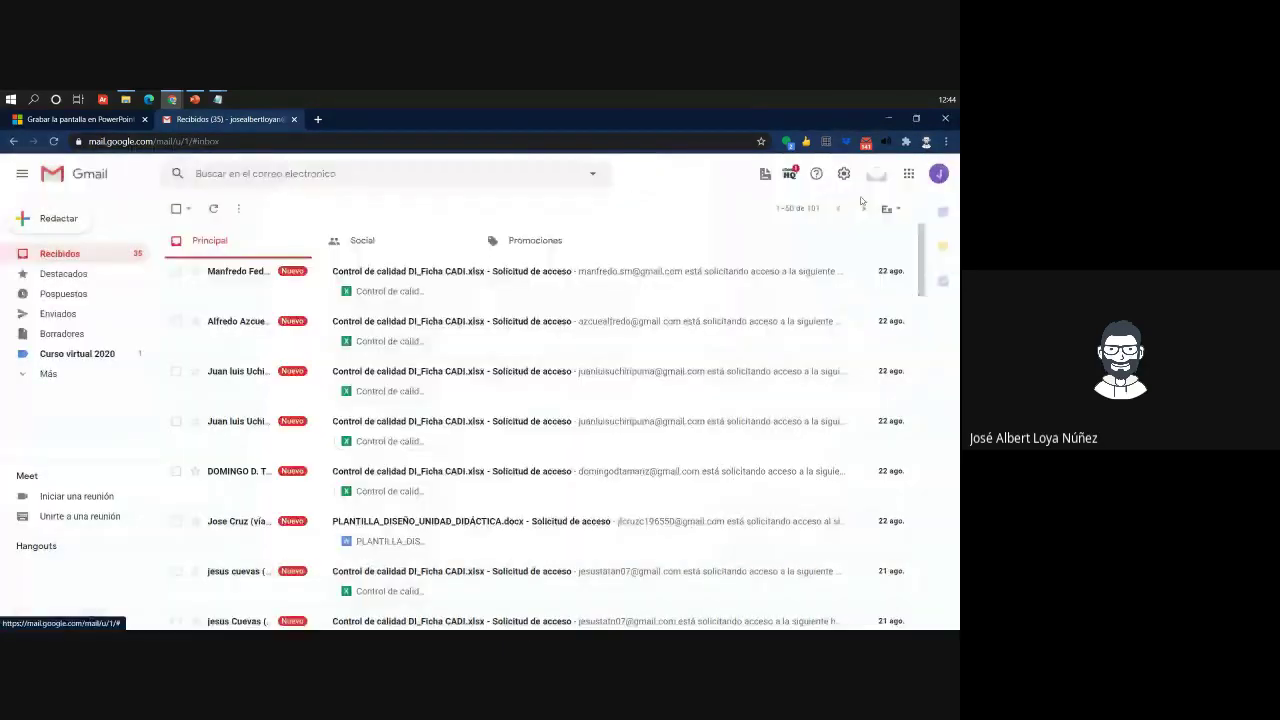
Open Google Meet and Google Calendar from the personal Gmail account's Google apps
left_click(908, 174)
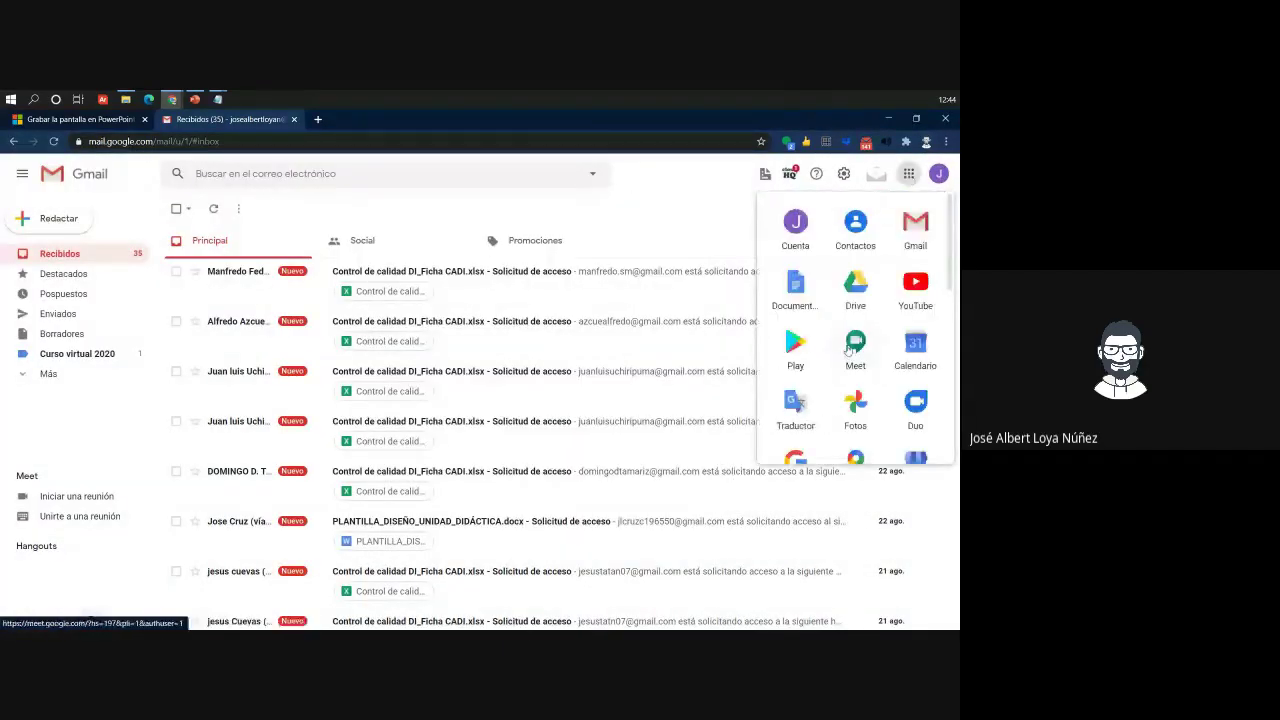
left_click(850, 346)
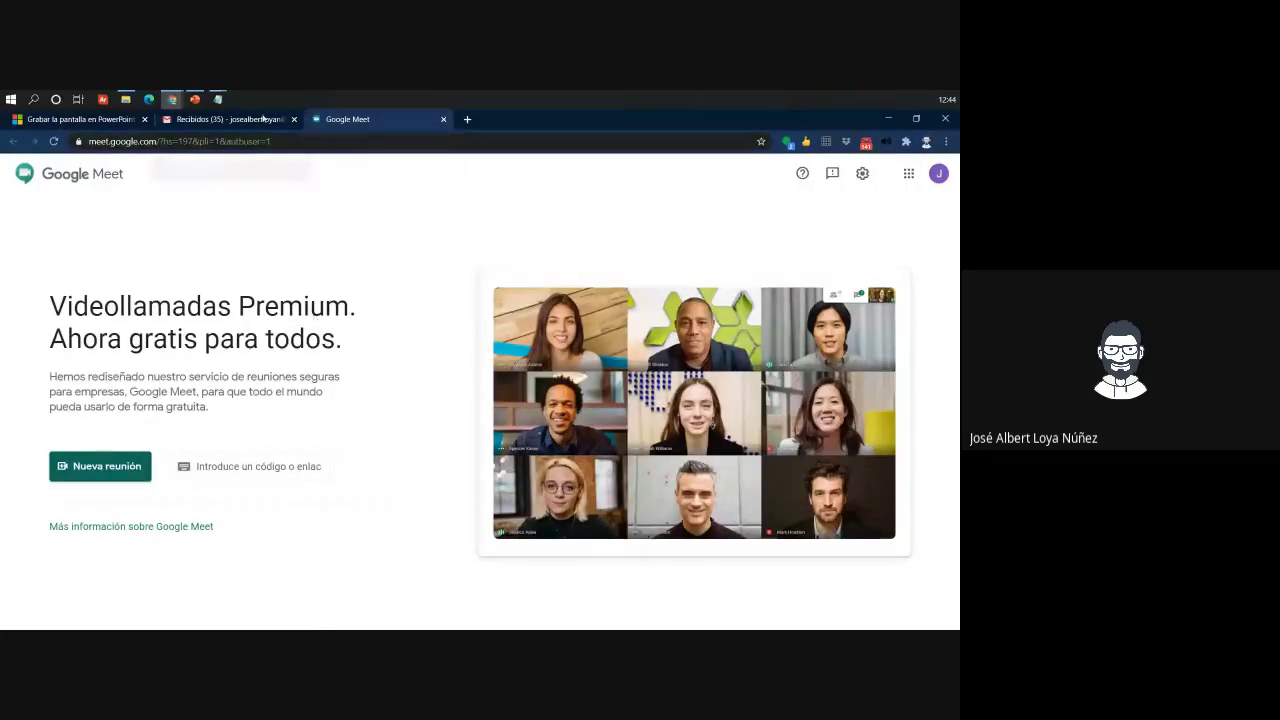
left_click(230, 119)
left_click(908, 173)
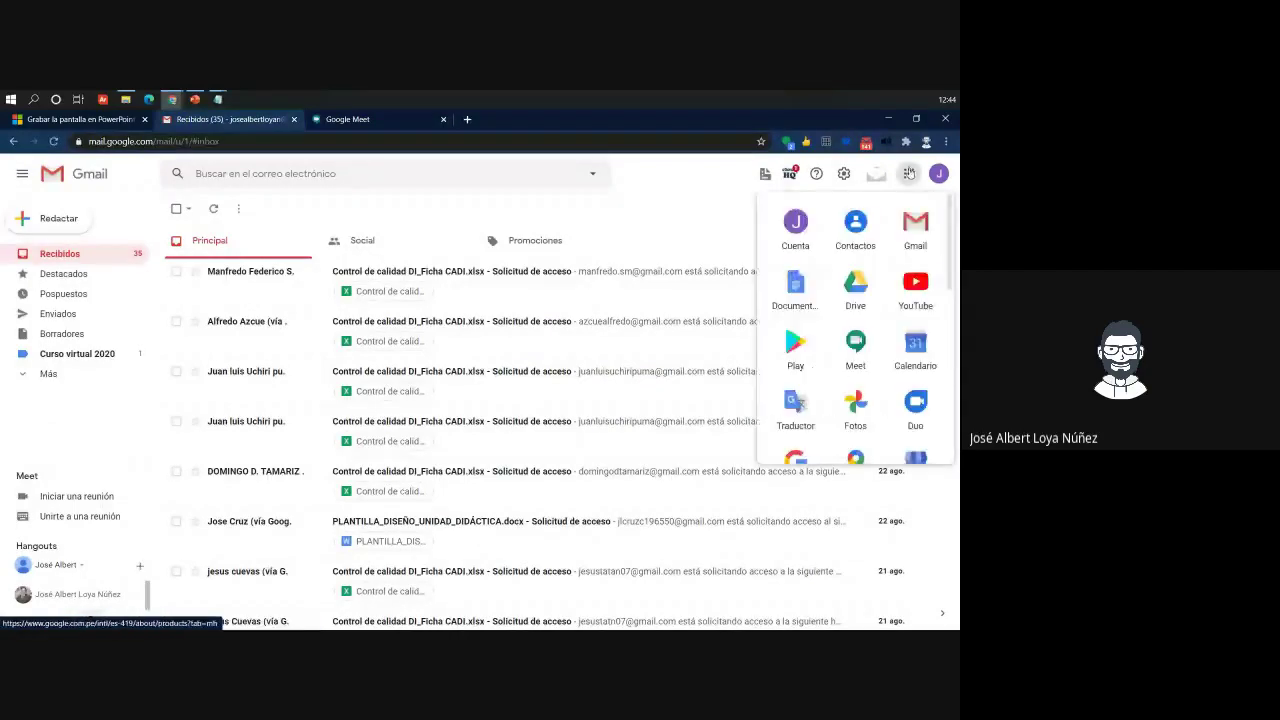
scroll(905, 398, "down", 1)
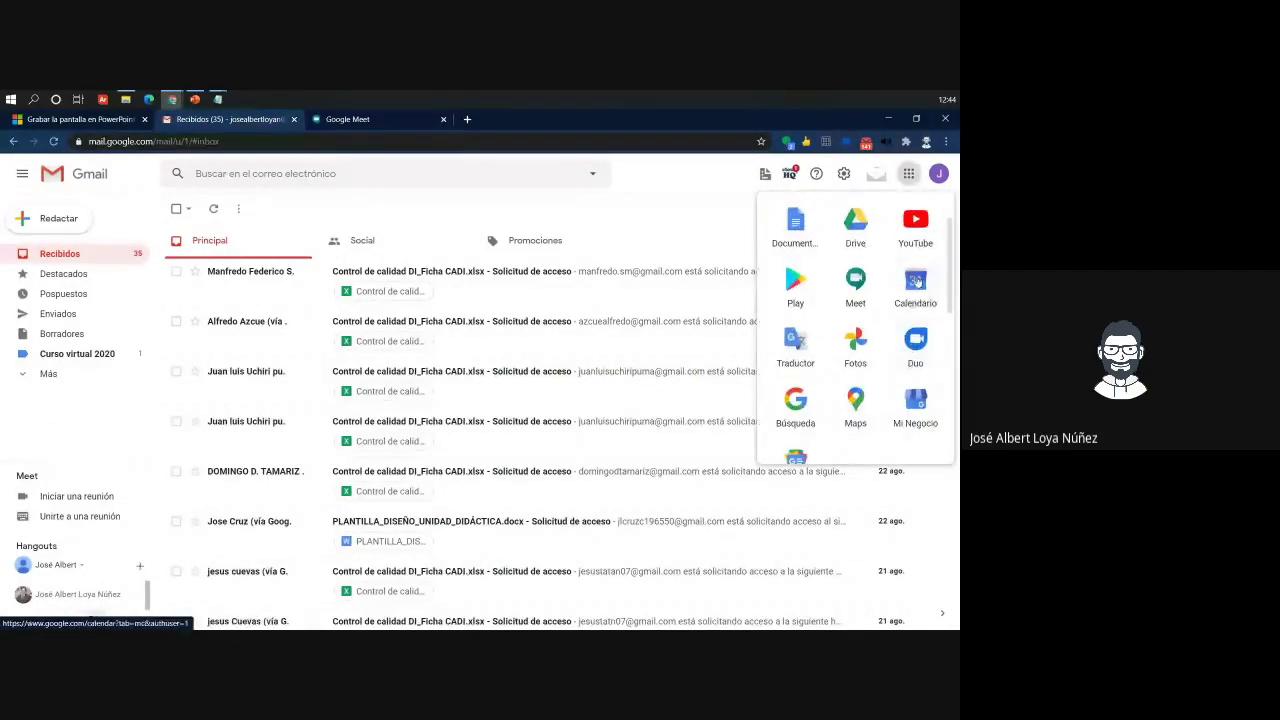
left_click(916, 283)
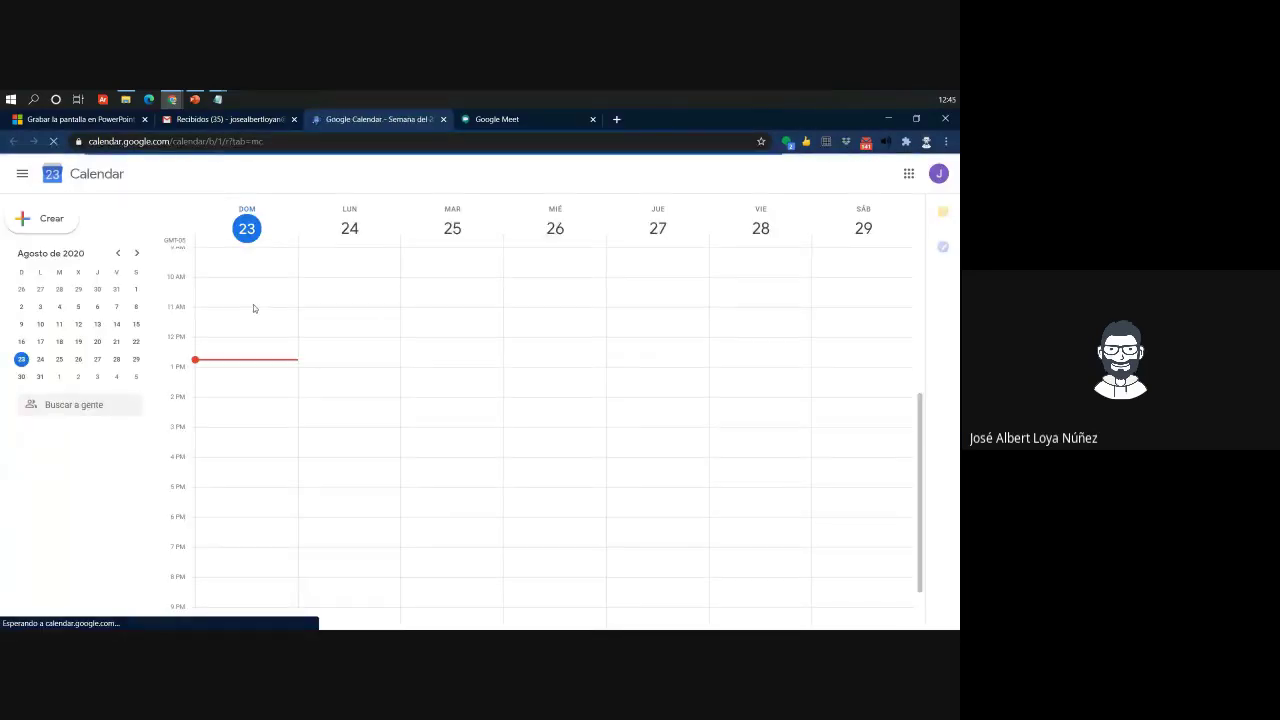
Create a 23 August event at 12:30pm titled "clase virtual" and add a Google Meet video call to it
right_click(215, 366)
left_click(201, 369)
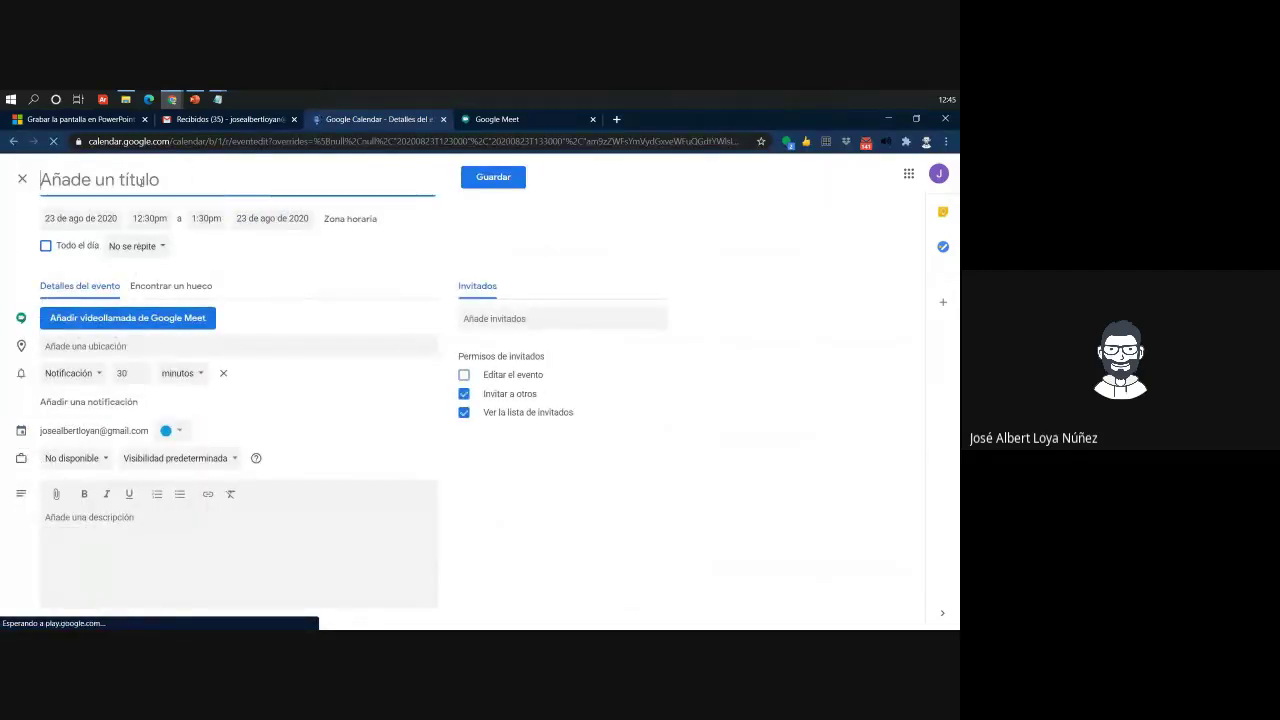
type("clar")
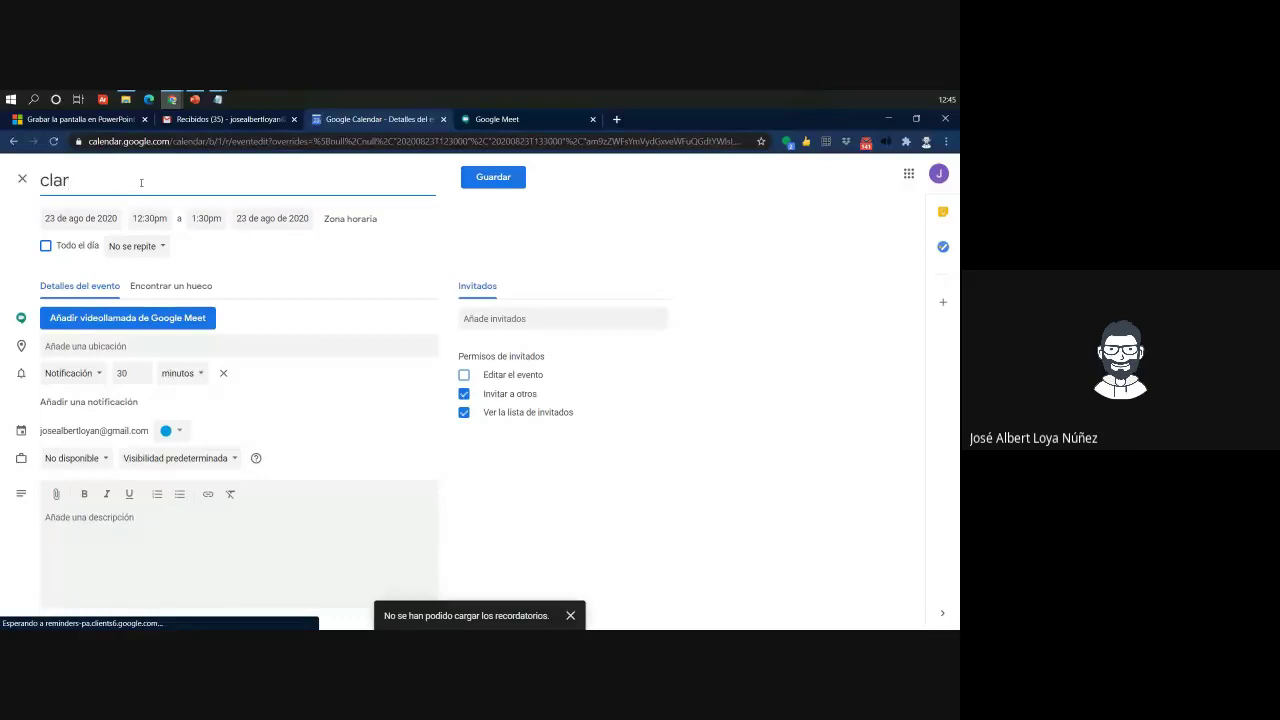
key("BackSpace")
type("se virtual")
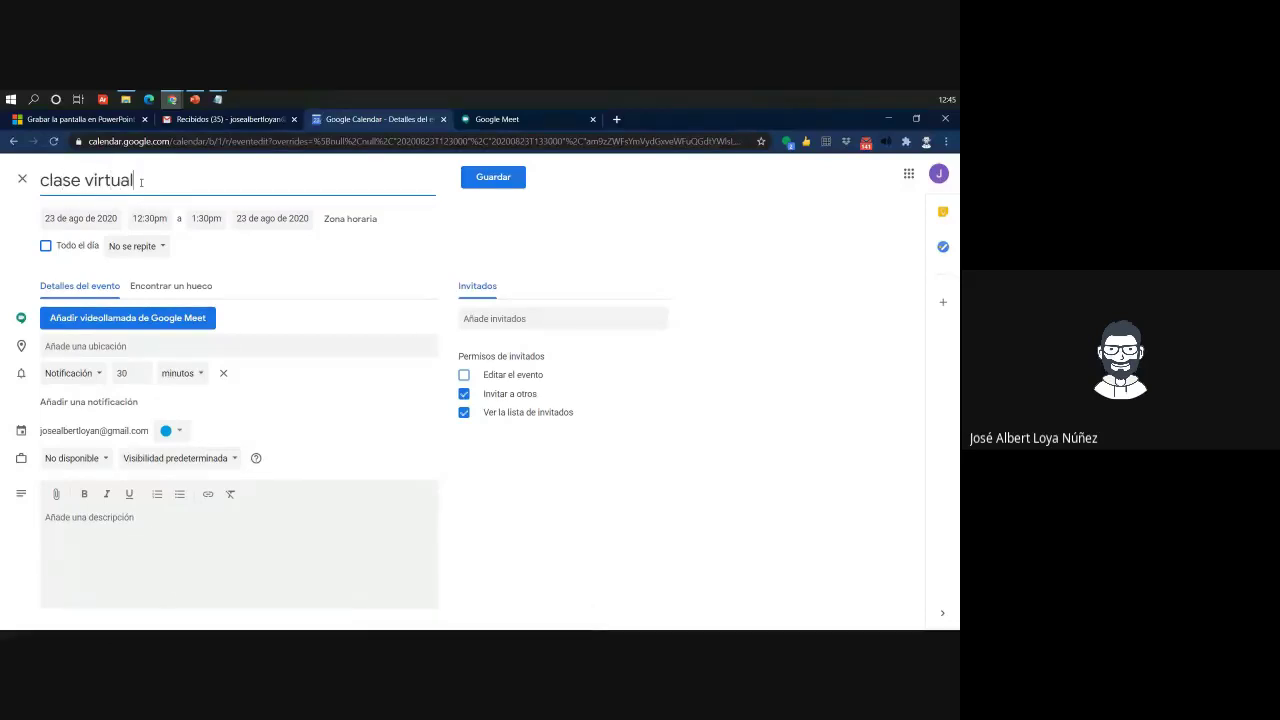
left_click(112, 318)
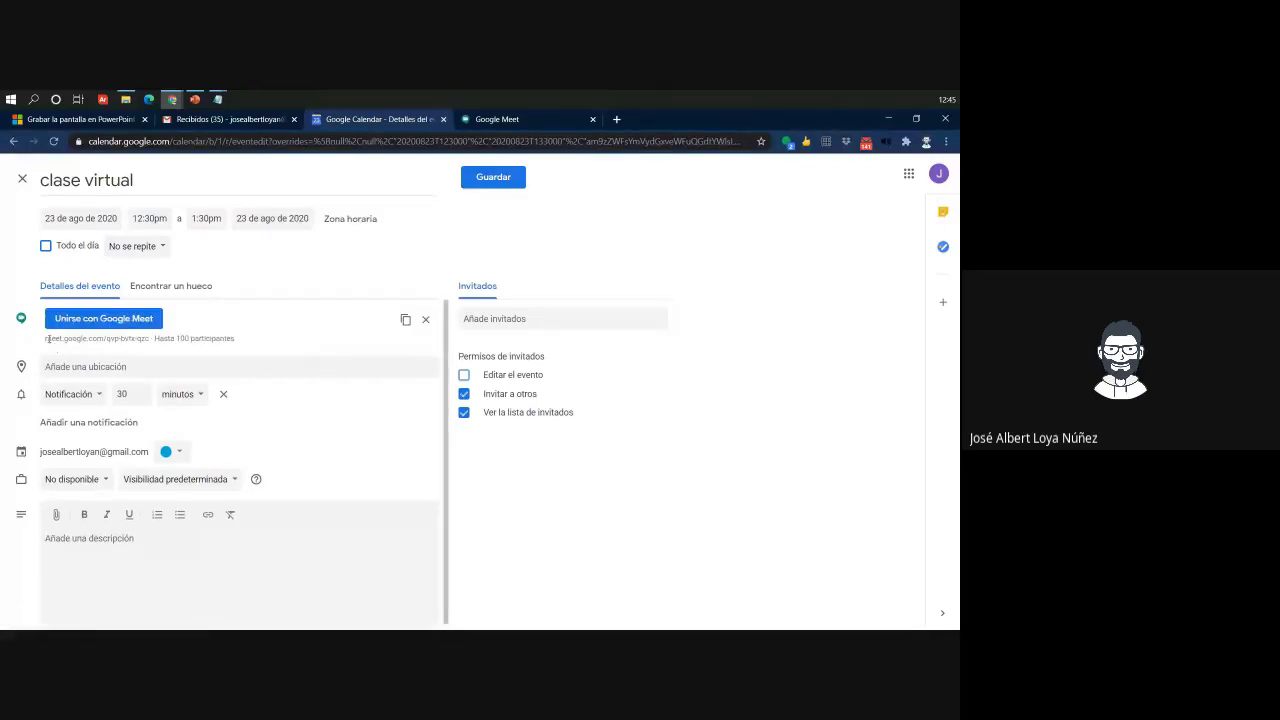
Highlight the Meet link's participant limit and its meeting code in the event details
left_click_drag(43, 338, 324, 341)
left_click(245, 336)
left_click_drag(155, 338, 262, 340)
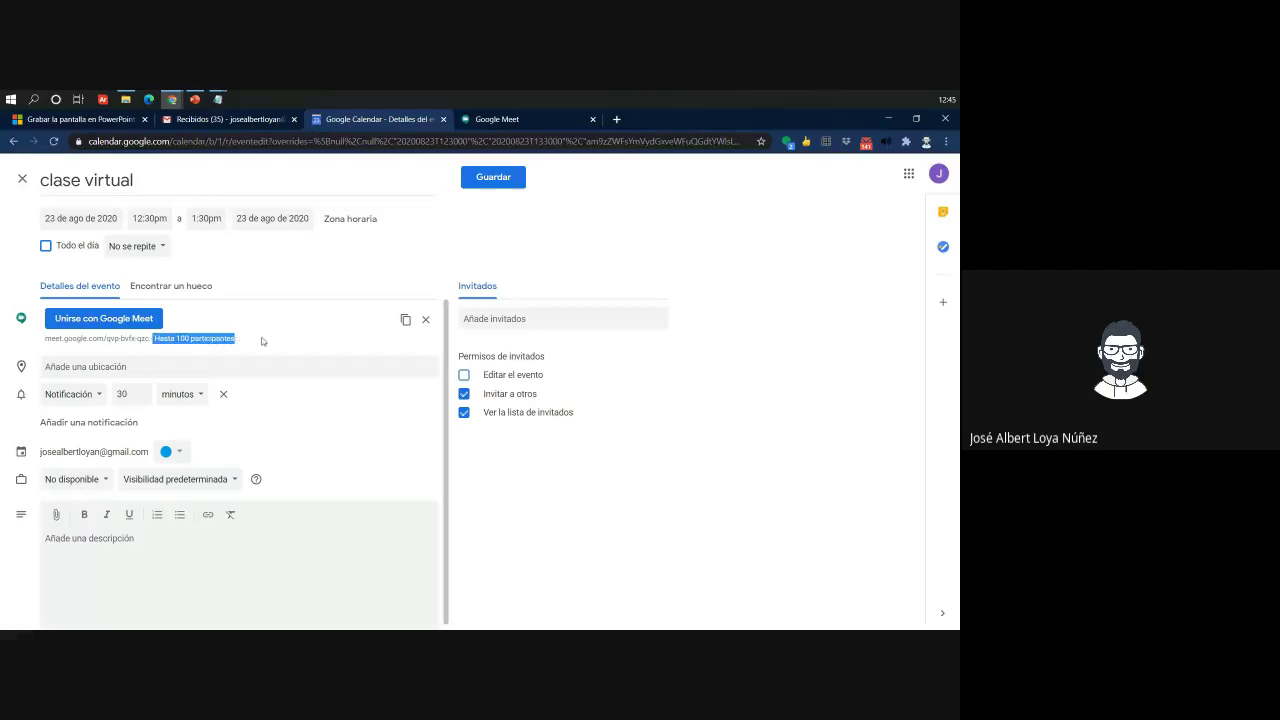
left_click_drag(106, 338, 149, 339)
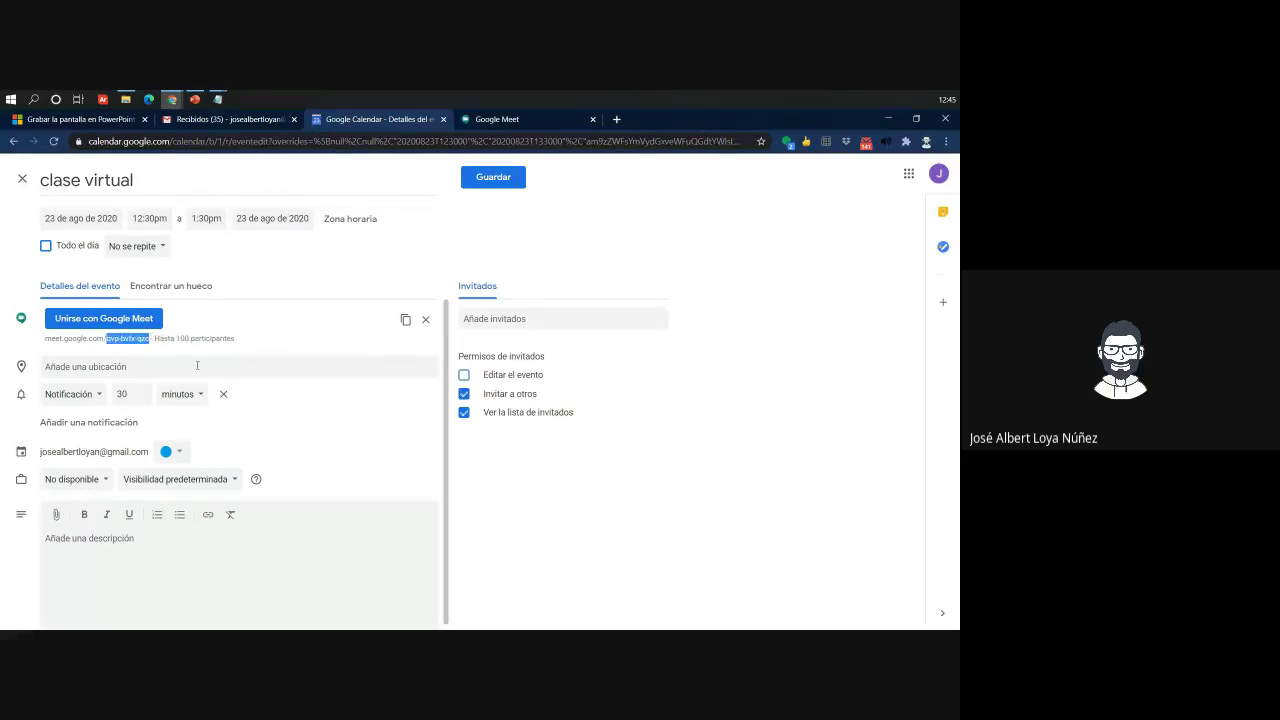
left_click(165, 350)
left_click_drag(104, 340, 155, 347)
left_click(107, 340)
left_click_drag(108, 338, 150, 338)
left_click(398, 236)
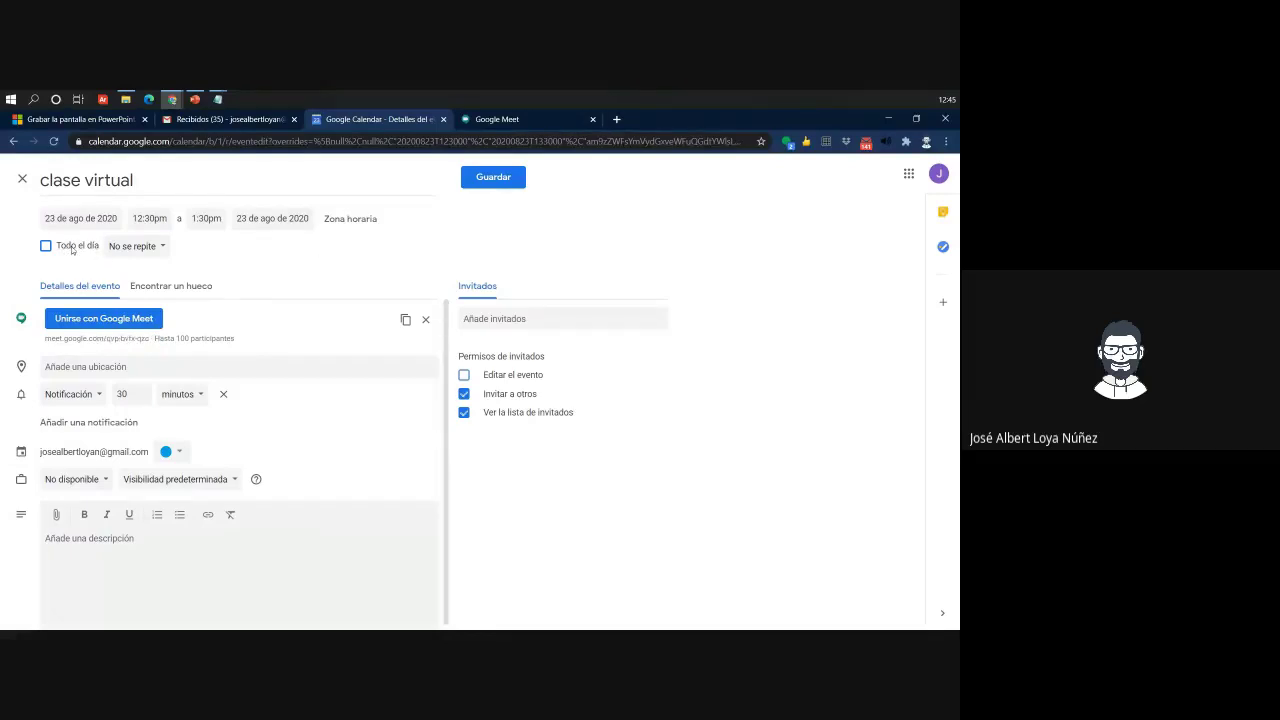
Set the event to repeat weekly on Sunday, Tuesday and Thursday, ending after 3 occurrences, and save it
left_click(153, 248)
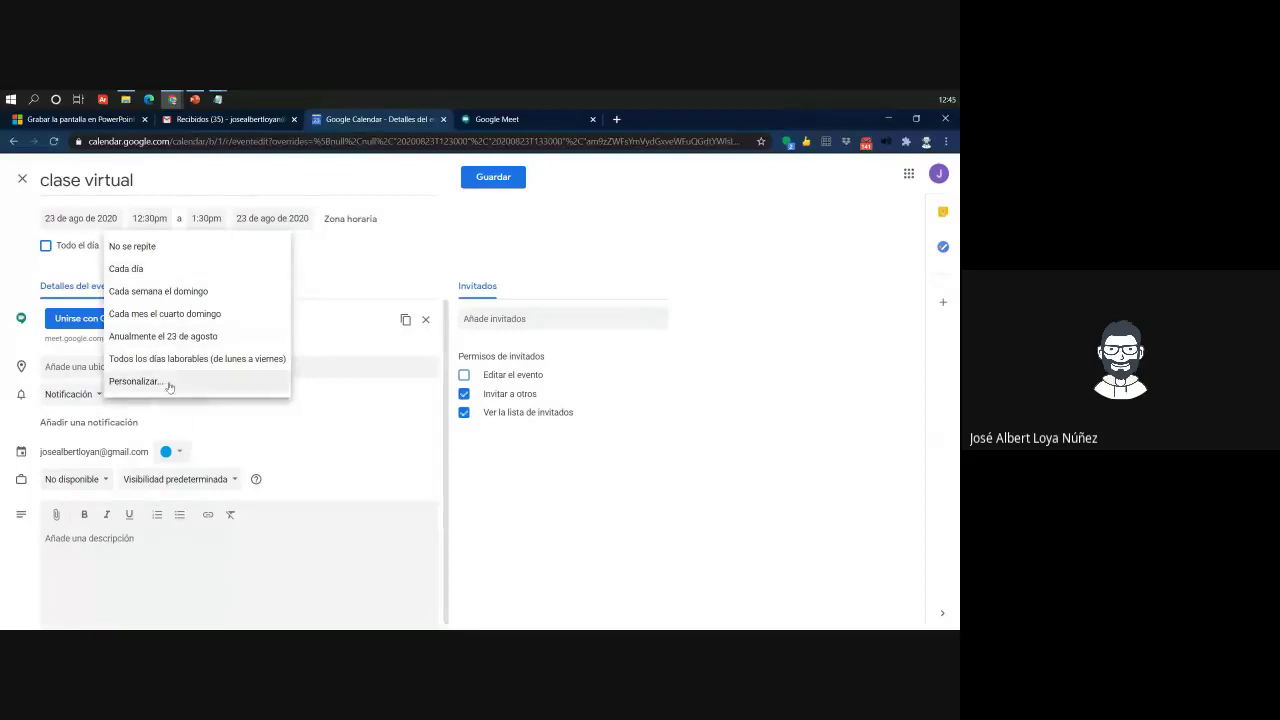
key("Return")
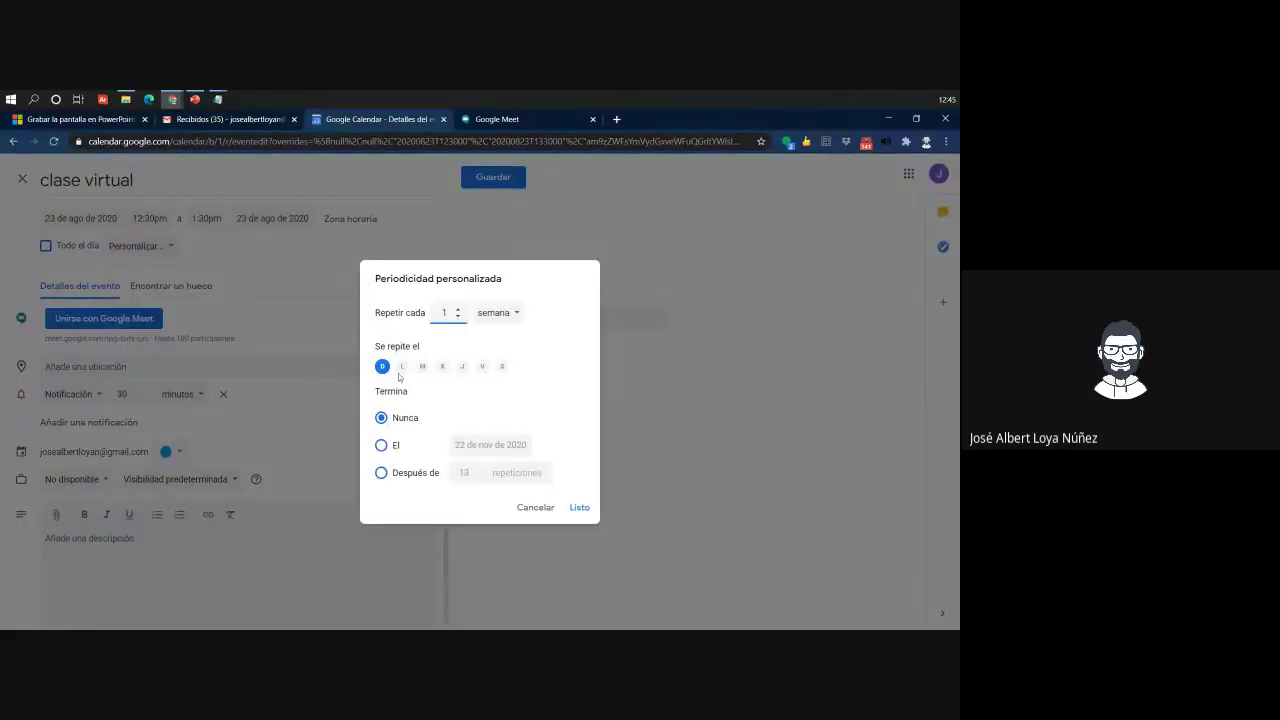
left_click(423, 367)
left_click(462, 367)
left_click(411, 477)
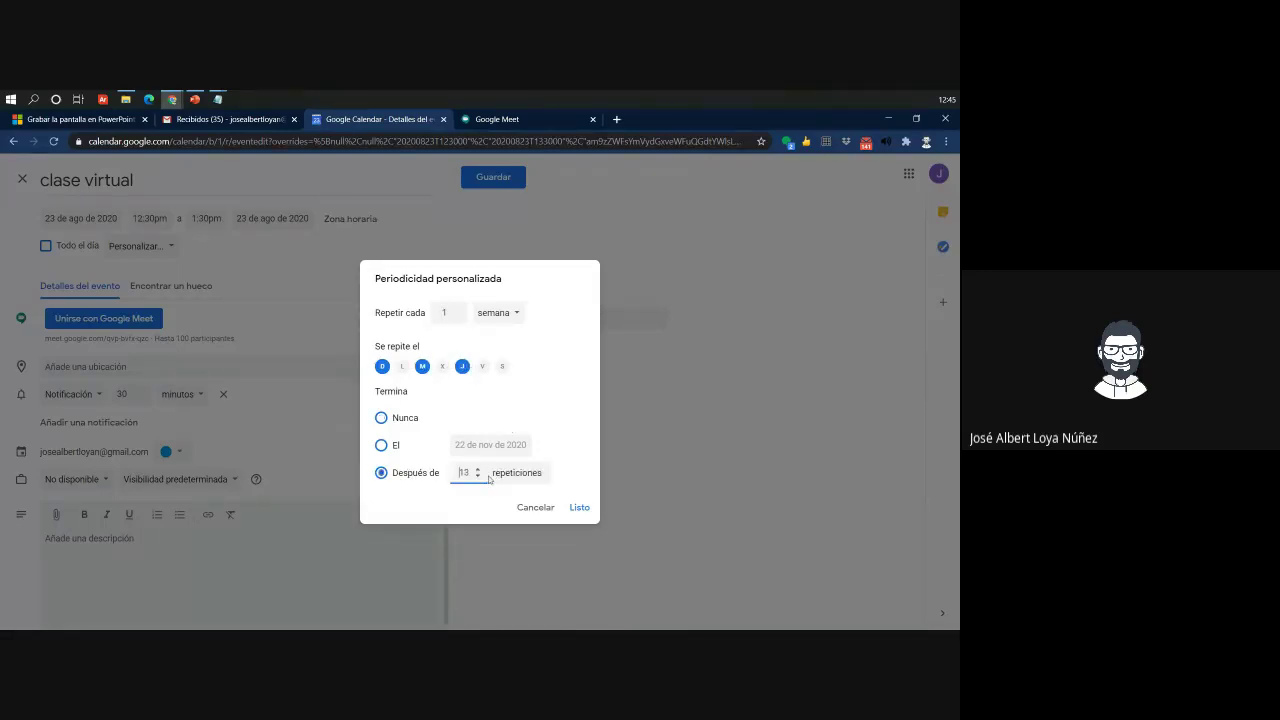
double_click(455, 474)
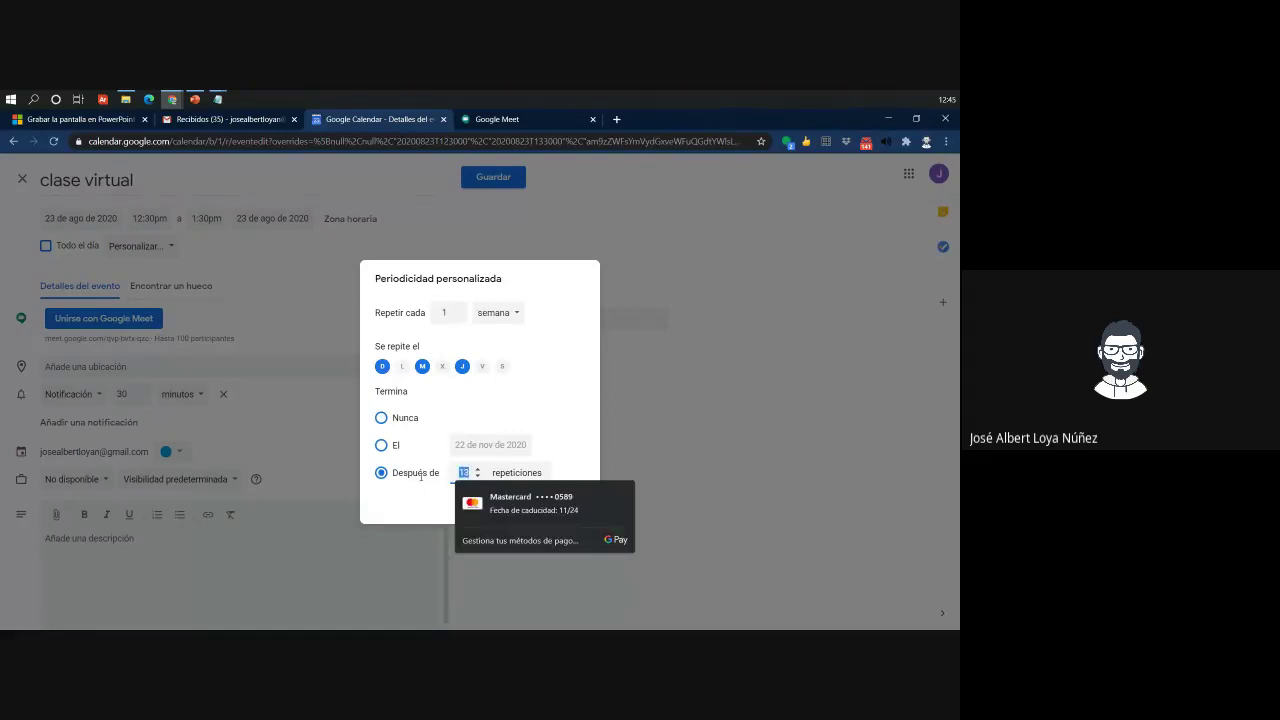
type("3")
left_click(386, 511)
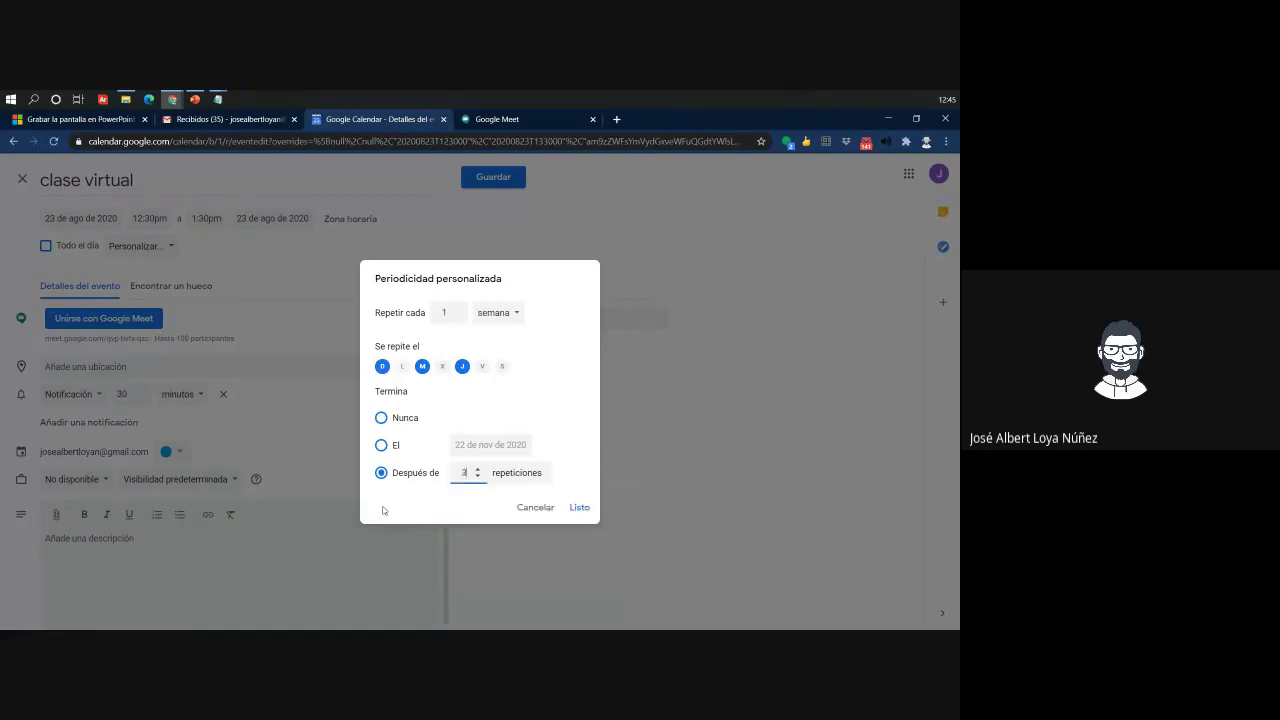
left_click(577, 507)
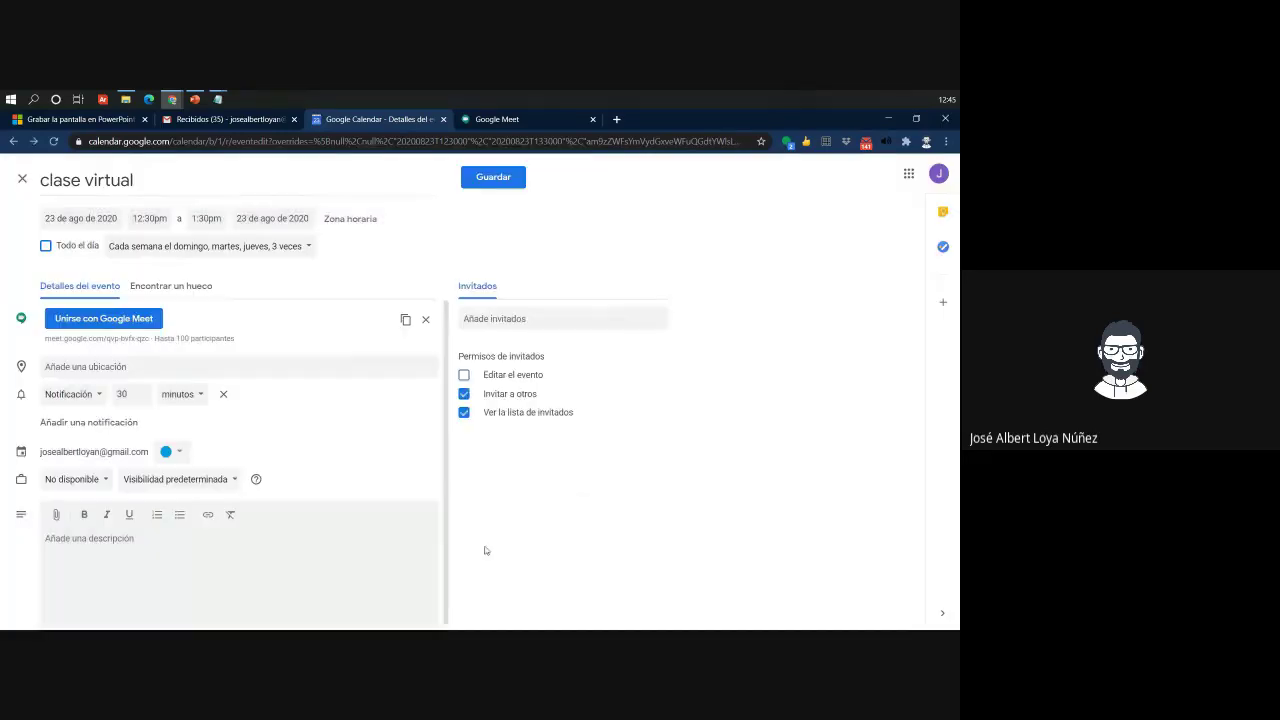
left_click(500, 178)
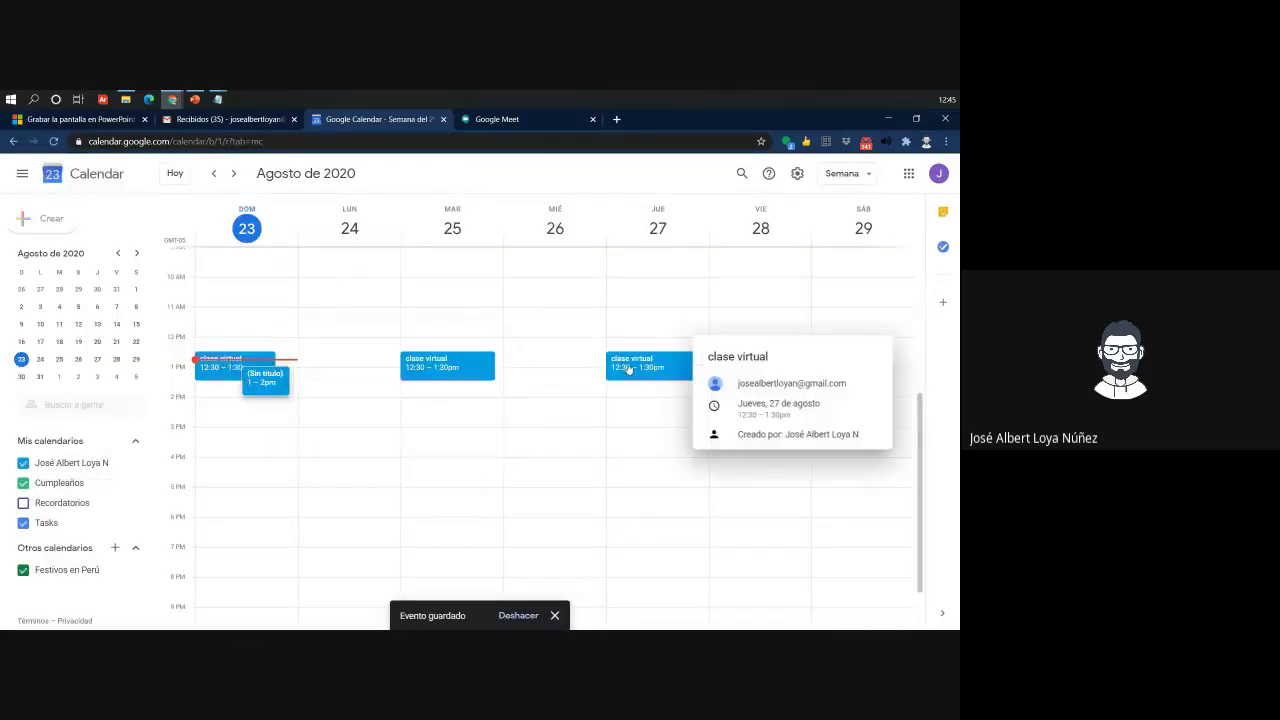
Move the untitled placeholder event on 23 August away from the class to 10:30–11:30am
mouse_move(655, 368)
scroll(823, 443, "down", 1)
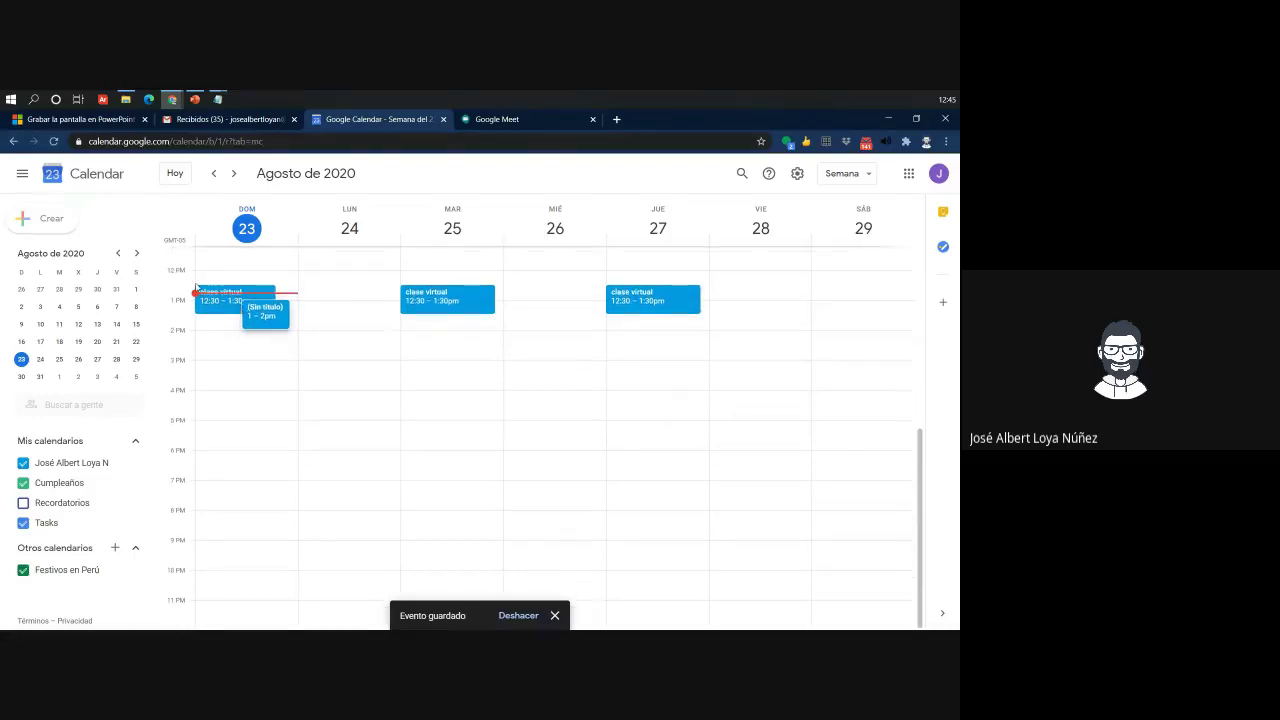
mouse_move(210, 310)
scroll(267, 436, "up", 3)
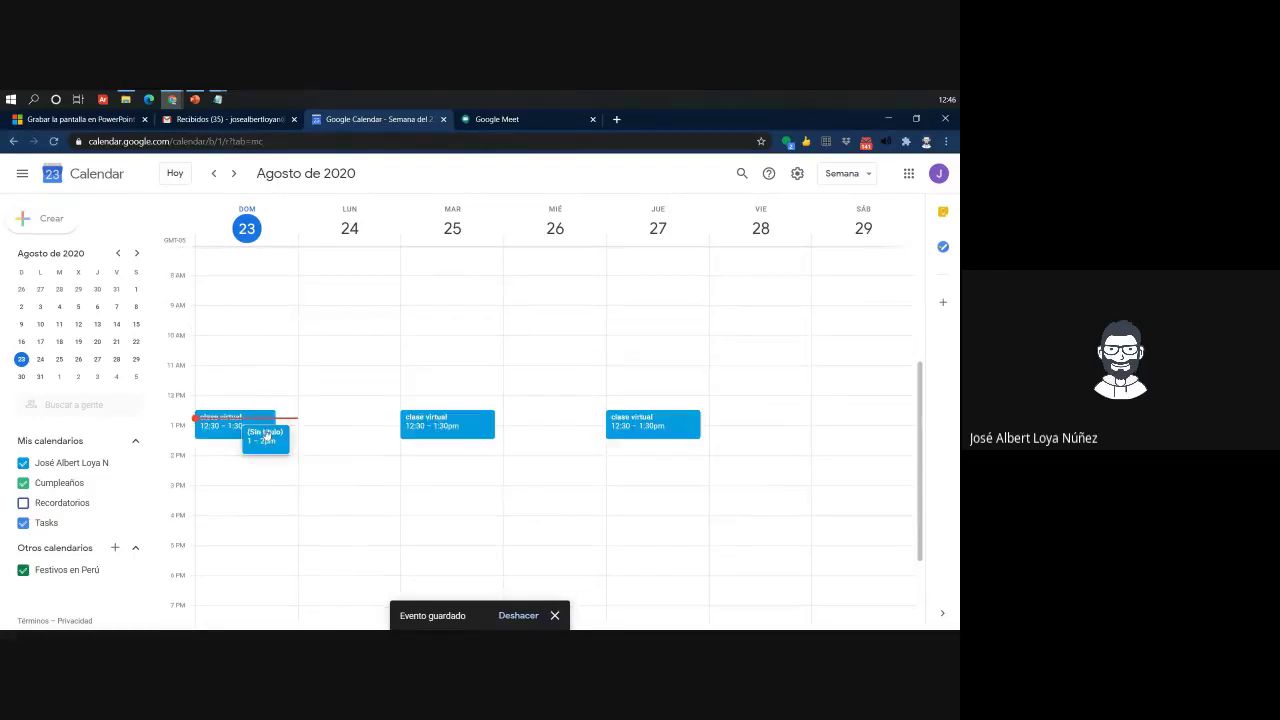
left_click_drag(265, 460, 254, 444)
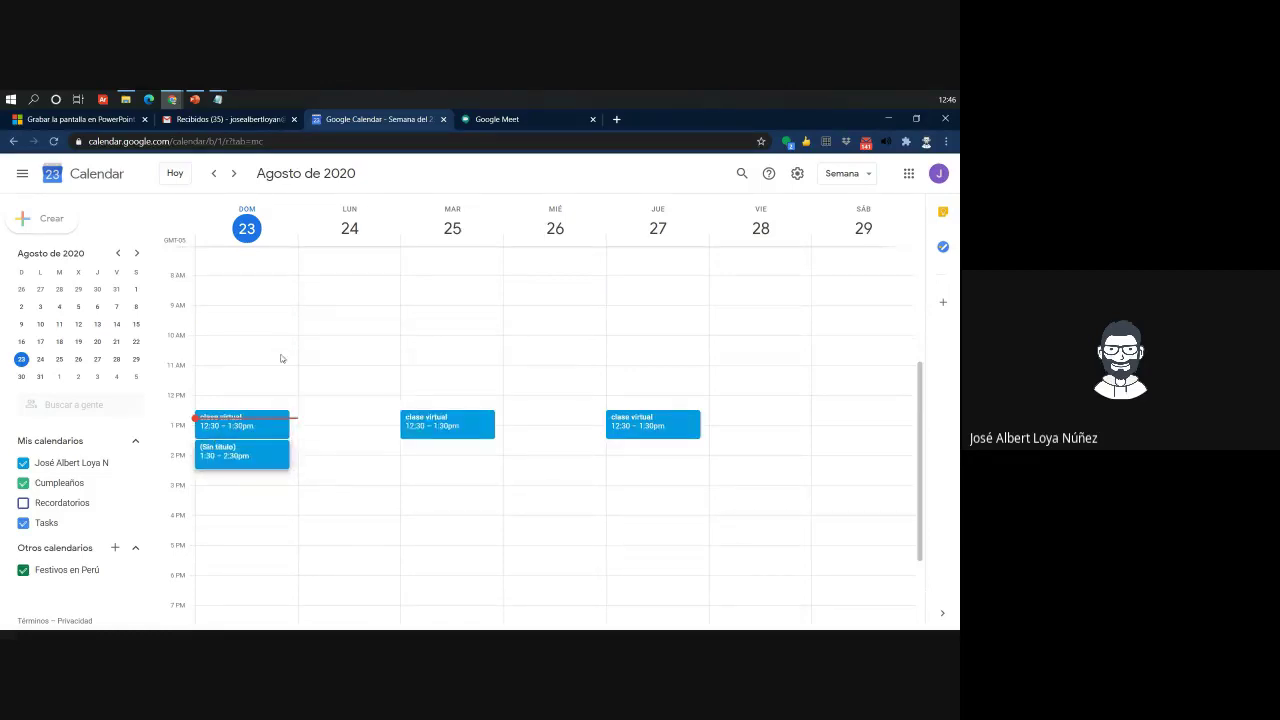
key("ctrl+z")
left_click(266, 430)
key("Escape")
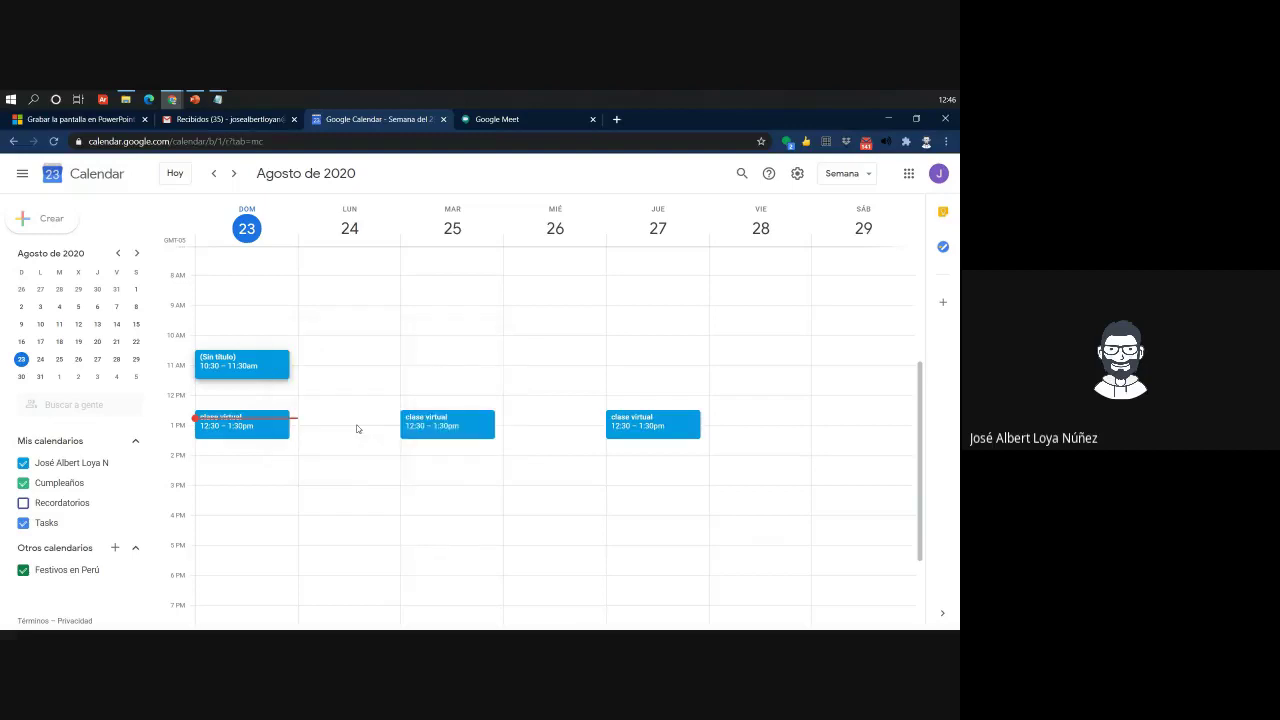
Open the Meet meeting of the 23 August "clase virtual" event and turn off the microphone and camera
mouse_move(431, 422)
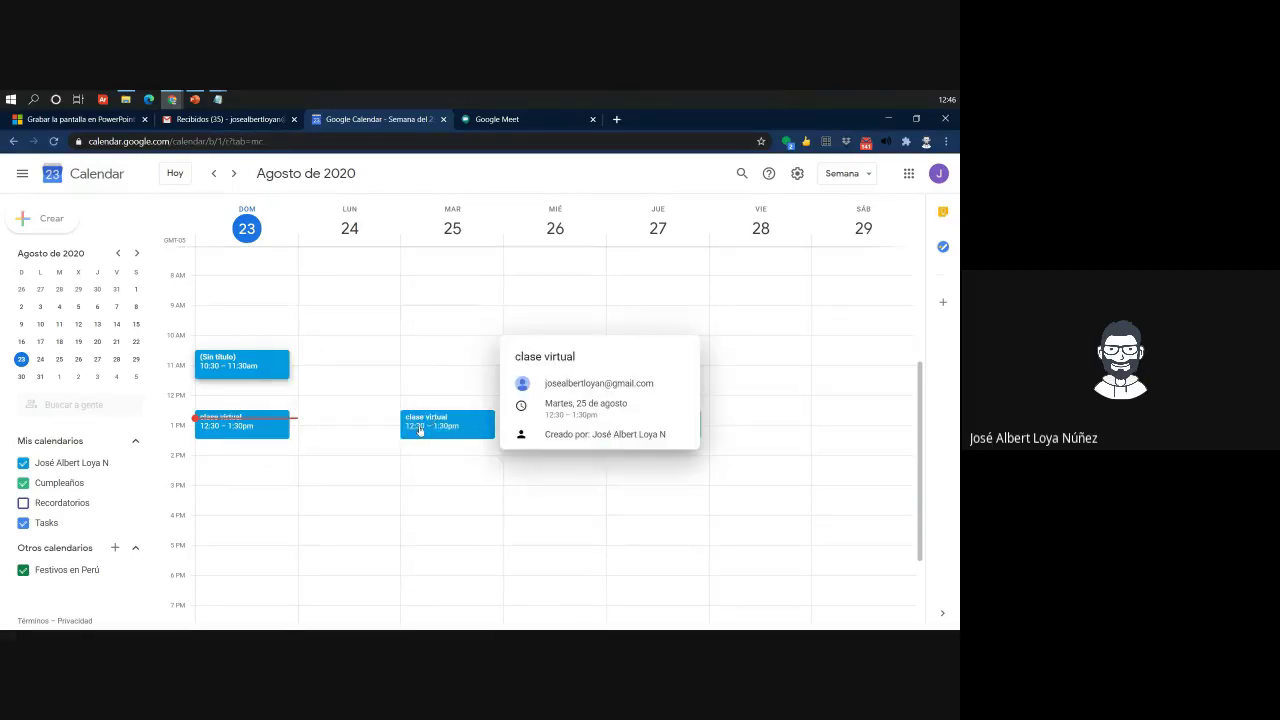
right_click(228, 427)
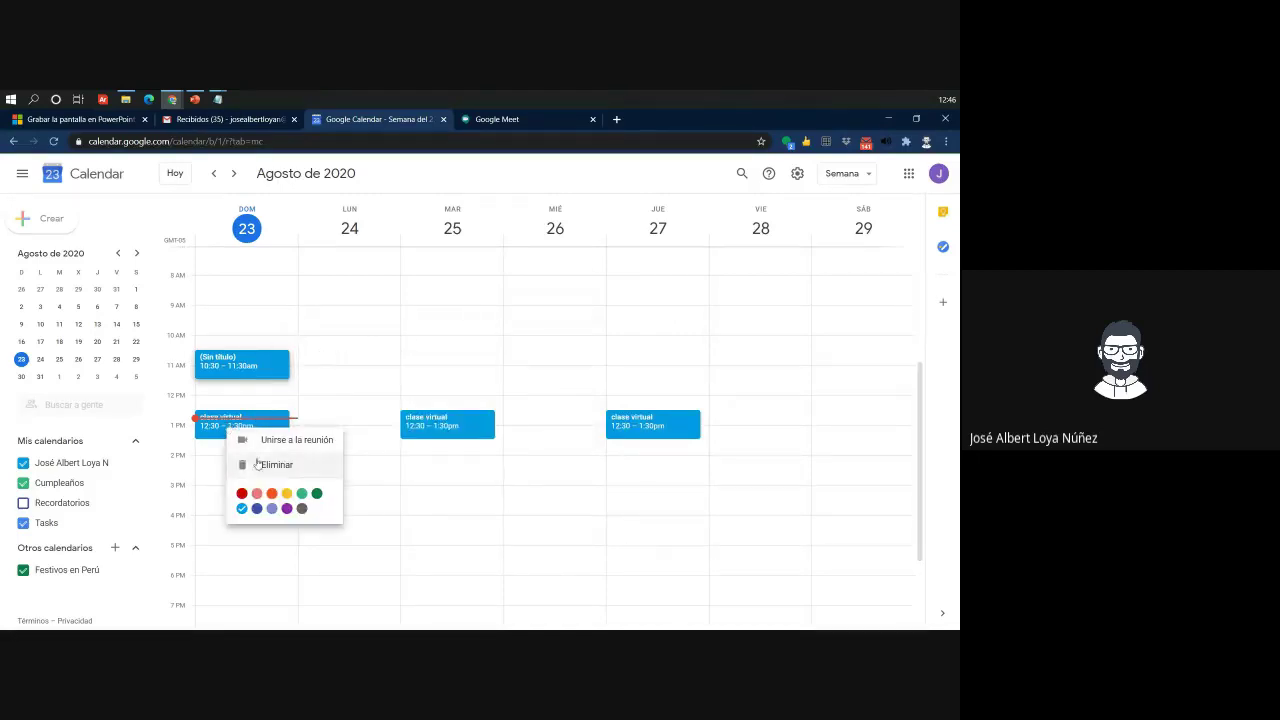
left_click(261, 442)
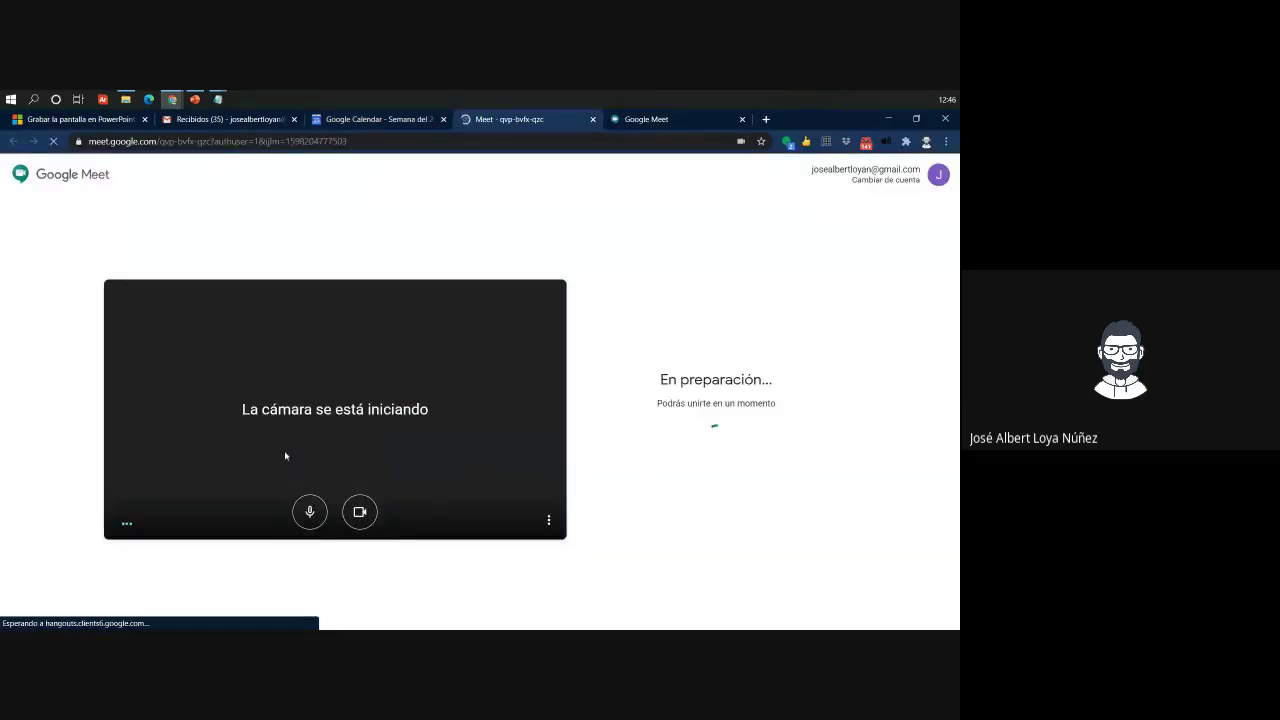
left_click(318, 512)
left_click(360, 512)
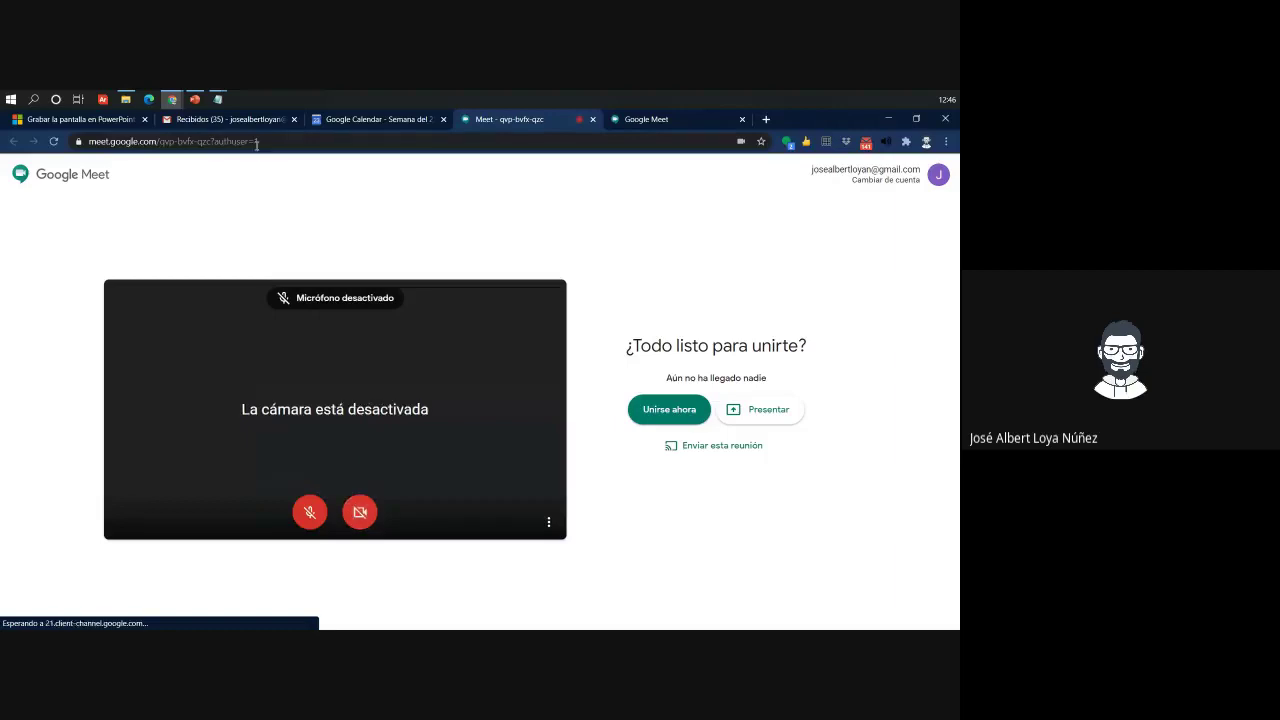
Open the Meet meeting from the 25 August 12:30pm "clase virtual" event, with its microphone and camera turned off
left_click(645, 121)
left_click(396, 121)
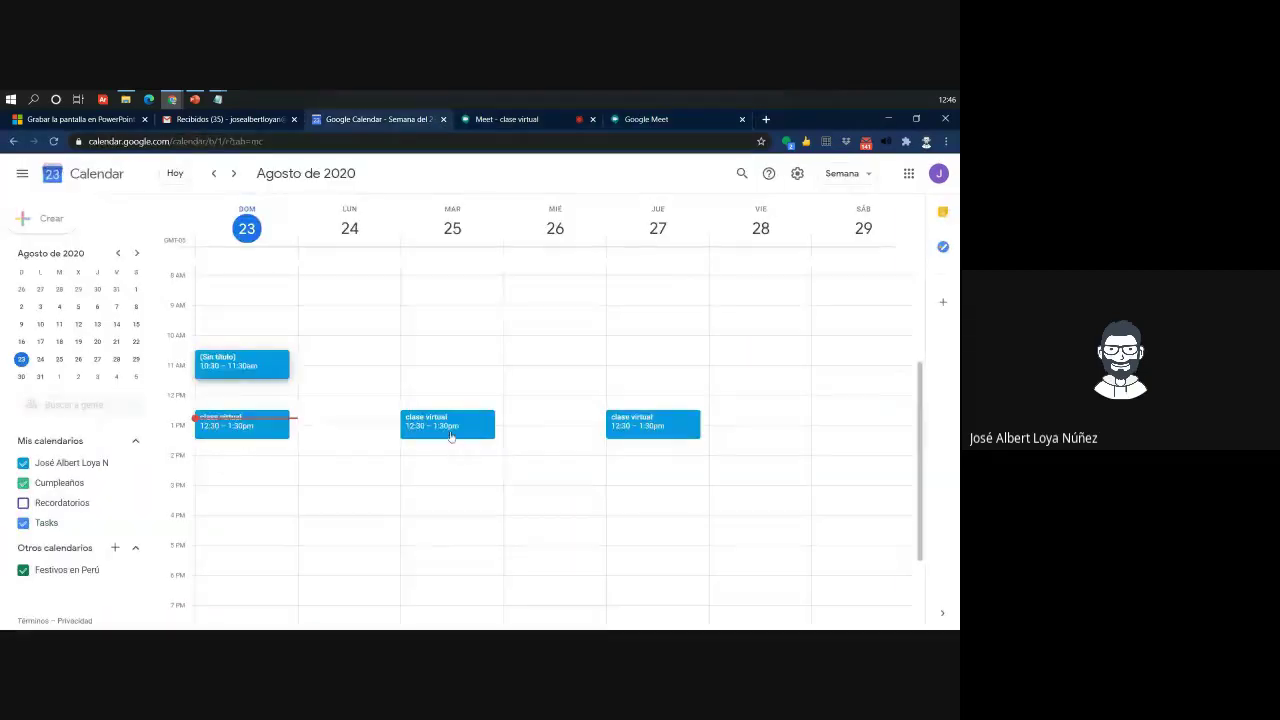
right_click(438, 428)
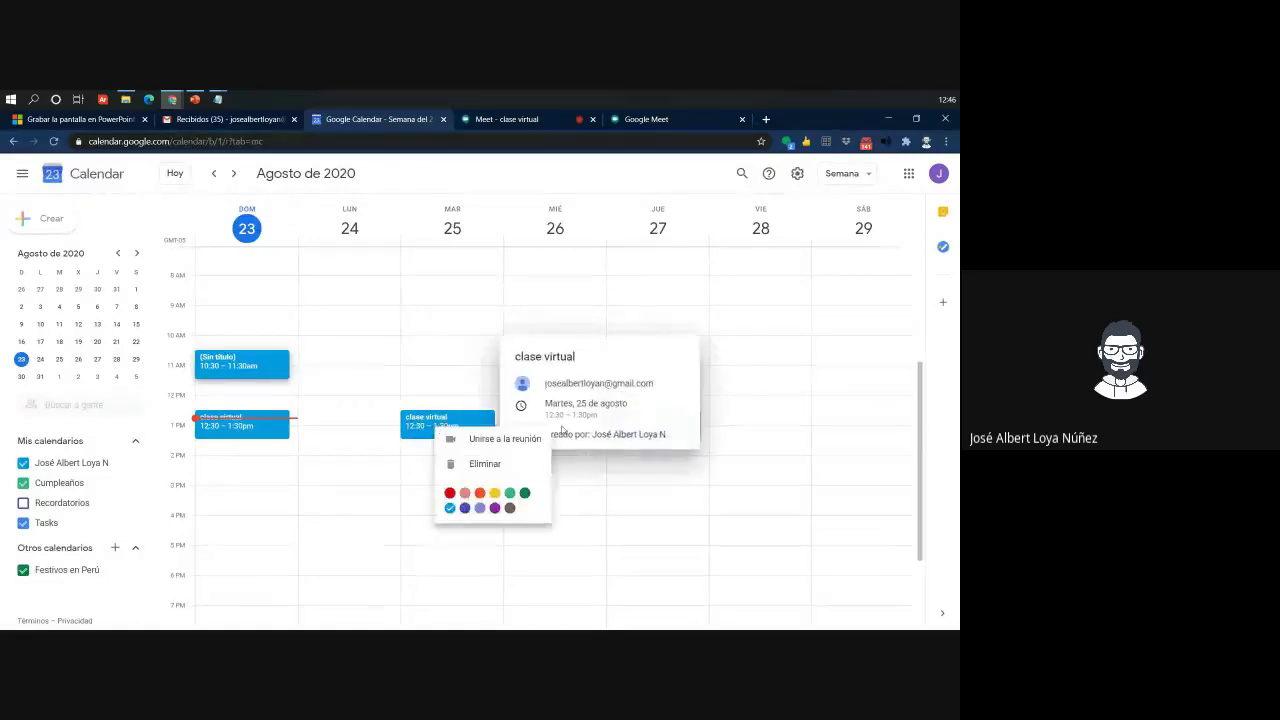
left_click(503, 439)
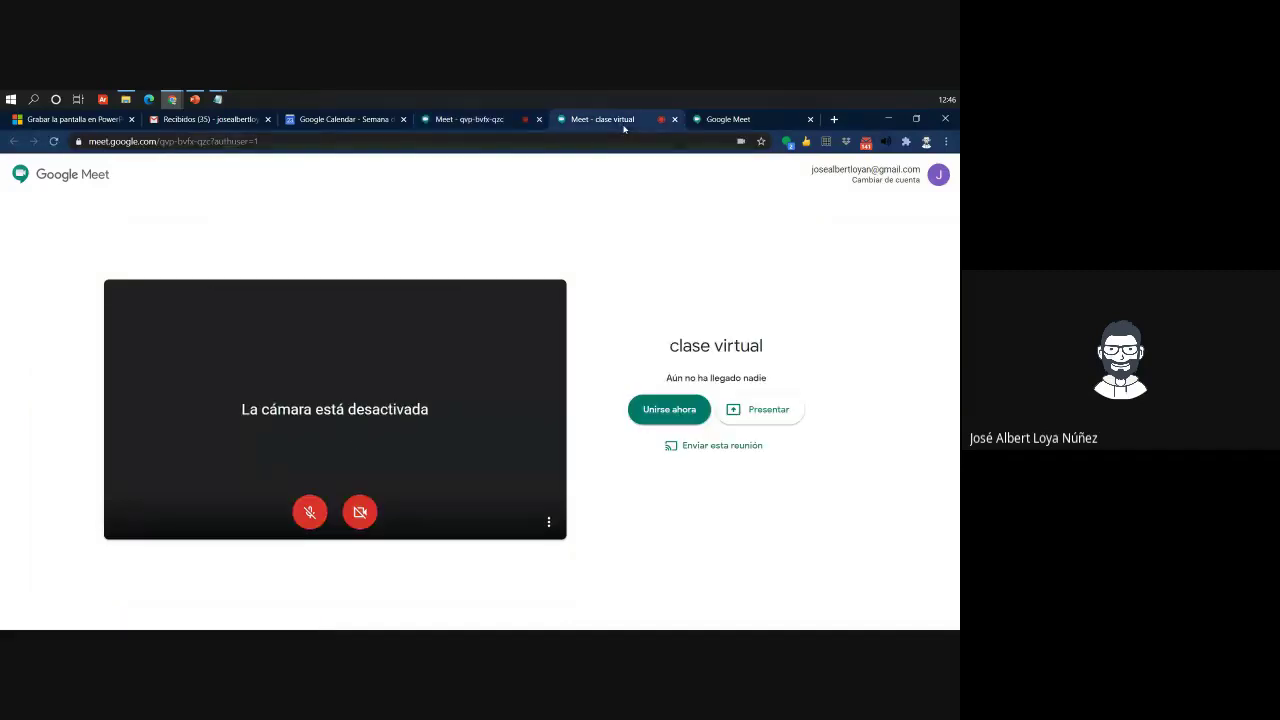
left_click(360, 512)
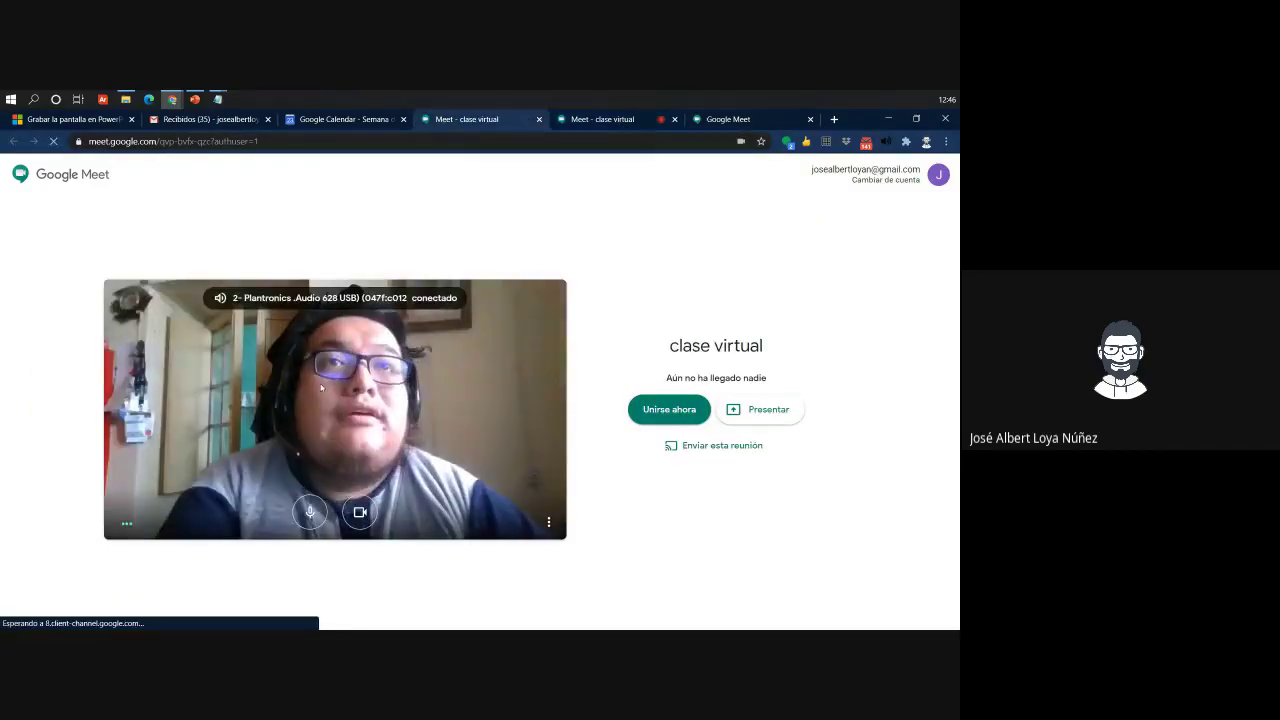
left_click(362, 513)
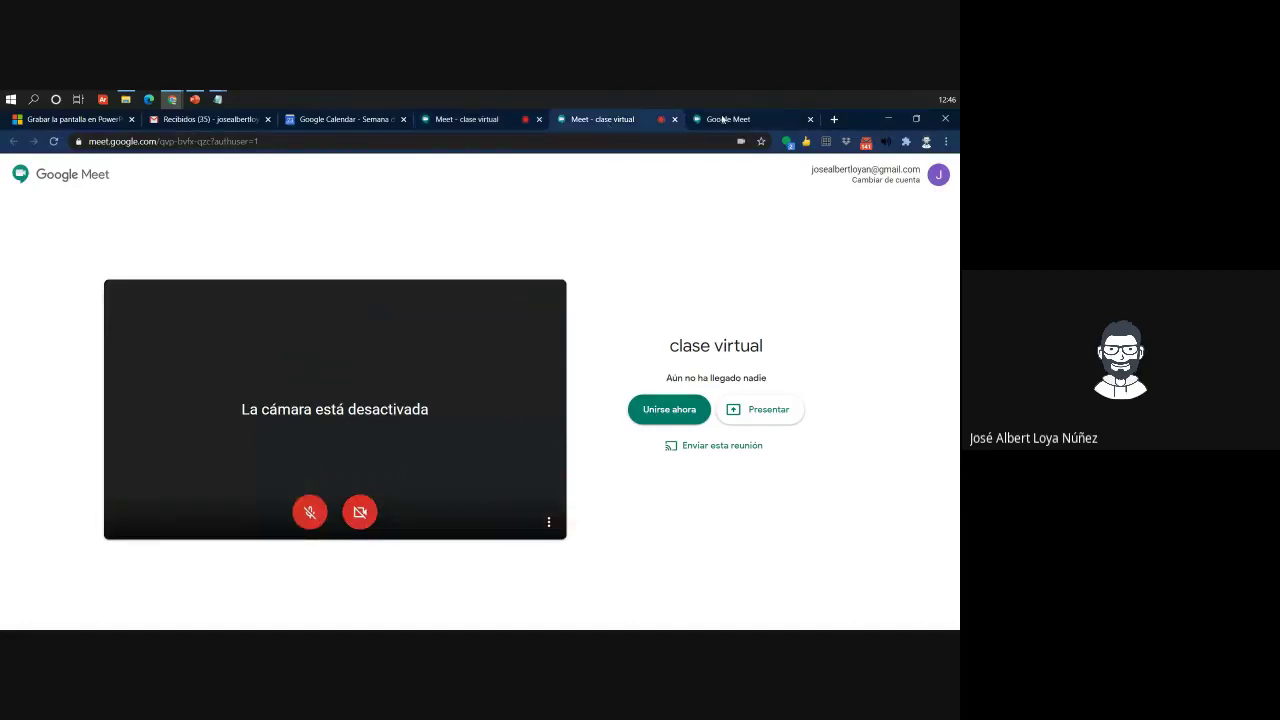
Close the Google Meet start page and both "clase virtual" meeting pages, returning to the calendar
left_click(723, 119)
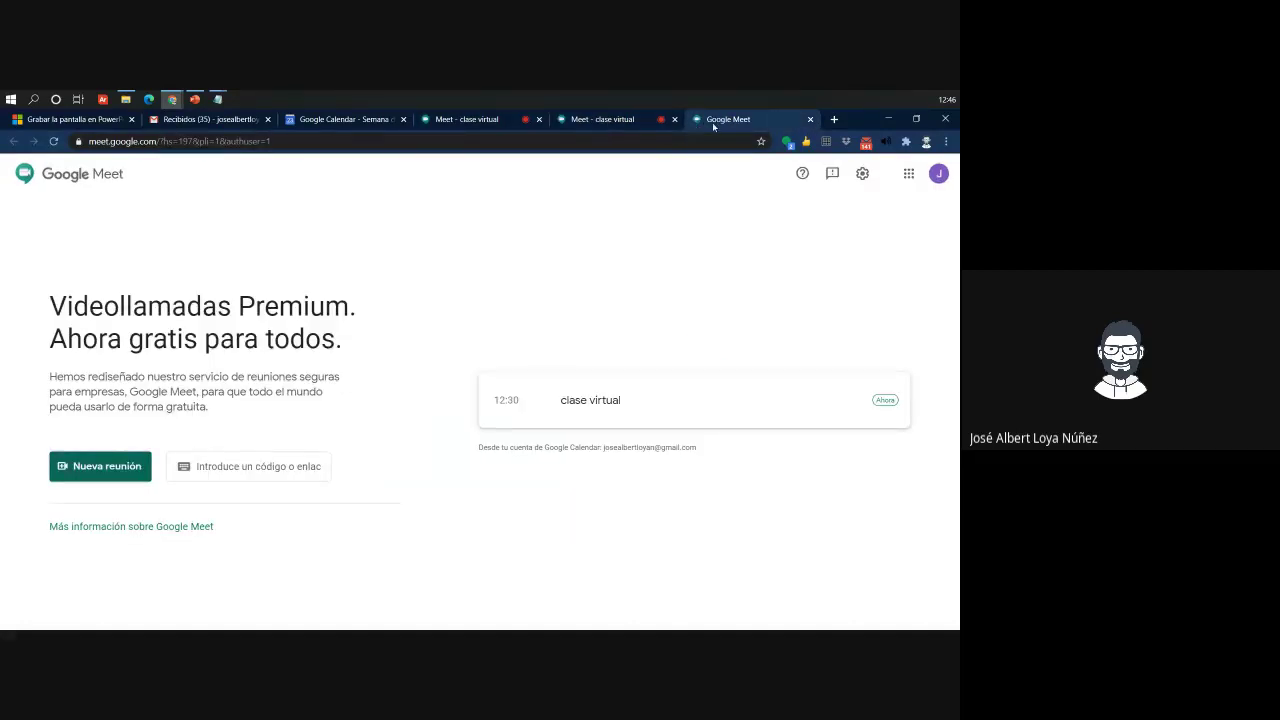
left_click(810, 119)
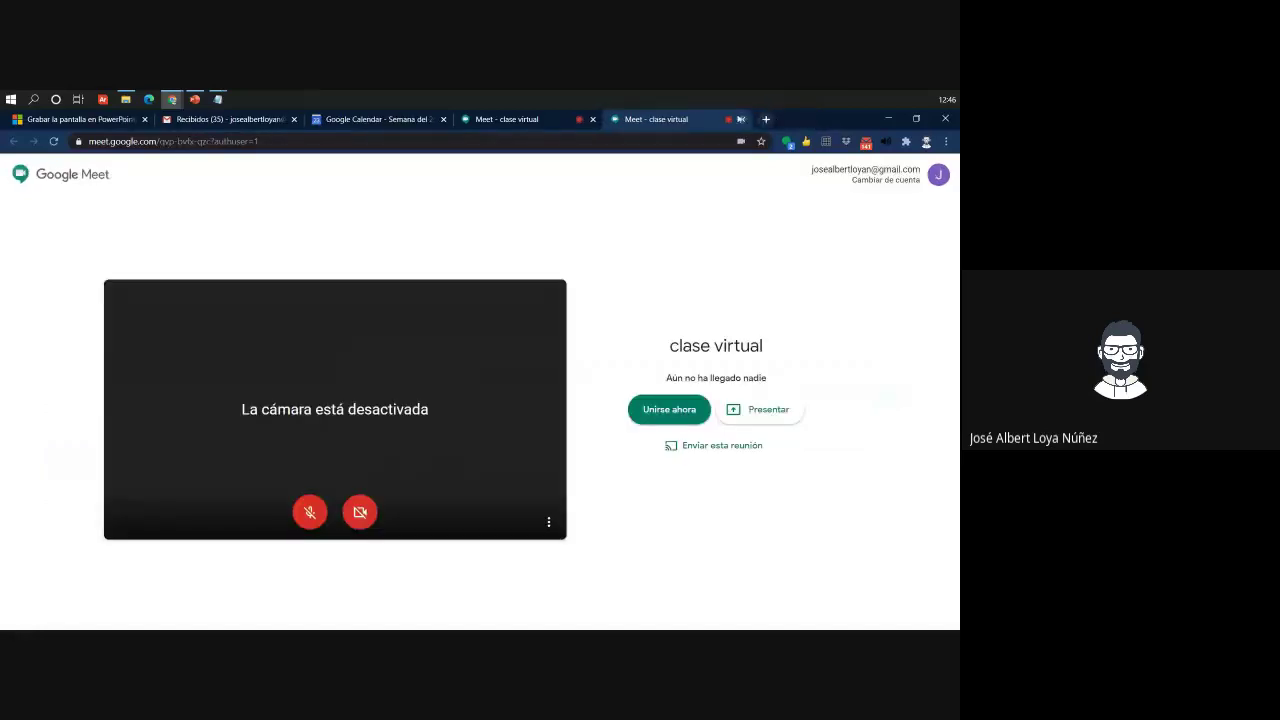
left_click(741, 119)
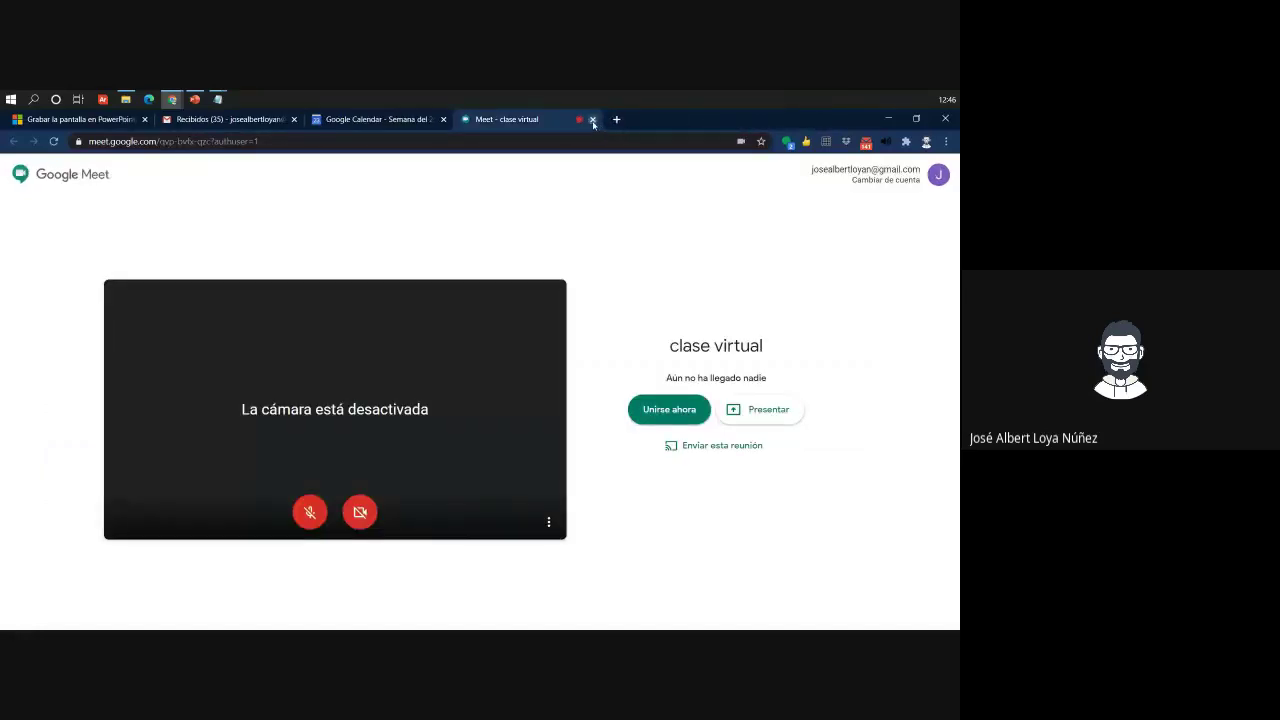
left_click(592, 119)
Move the untitled placeholder event on 23 August to 2–3pm, and reload the calendar to clear it
left_click_drag(377, 334, 230, 464)
left_click(244, 433)
right_click(230, 464)
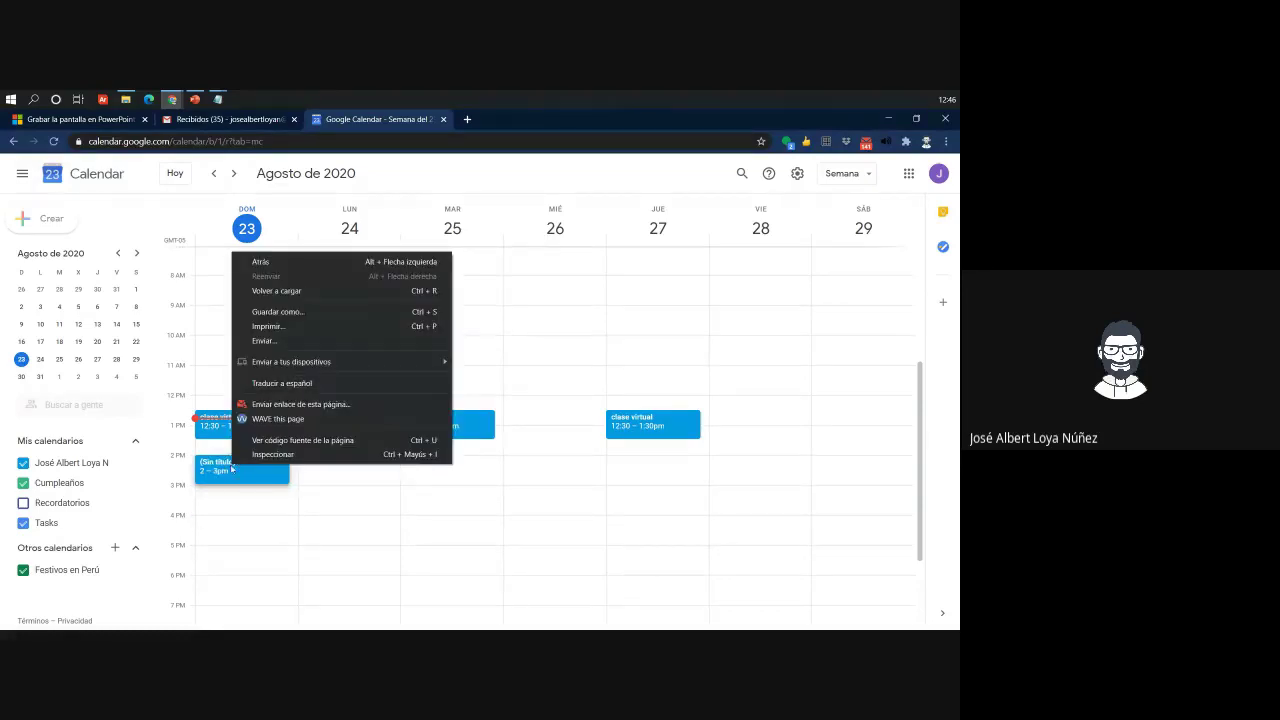
key("Escape")
right_click(219, 465)
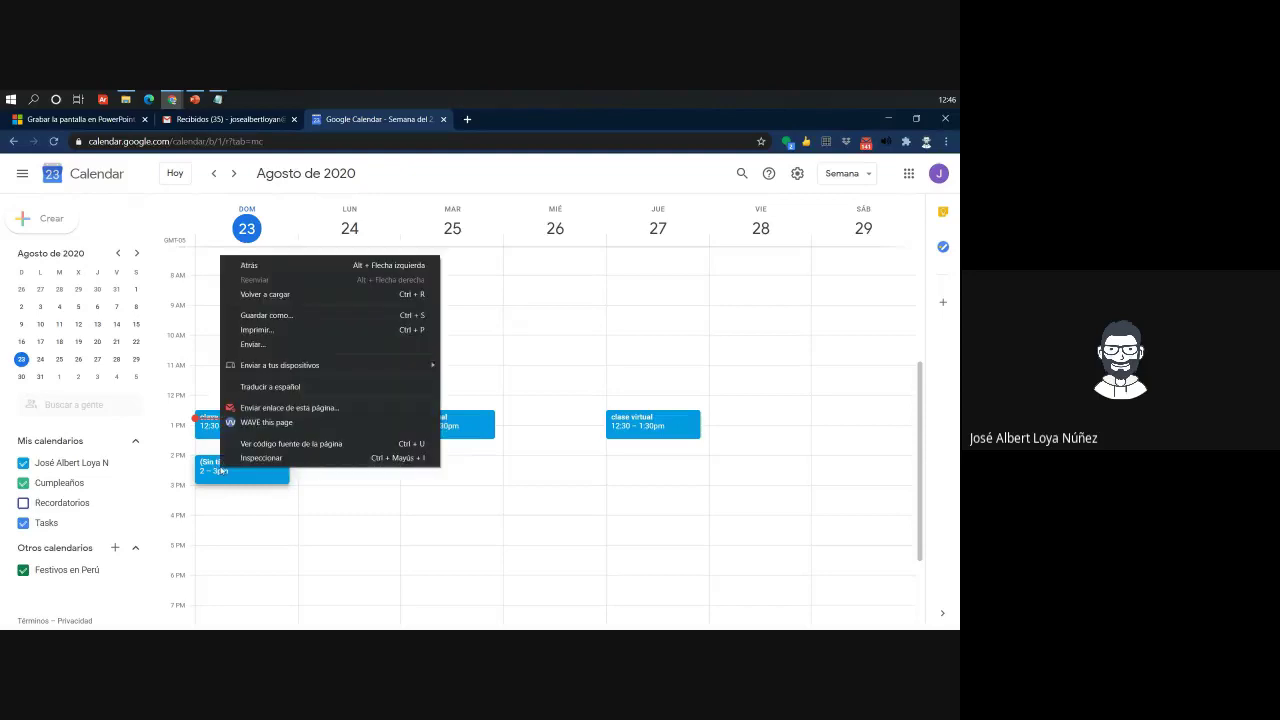
left_click(52, 214)
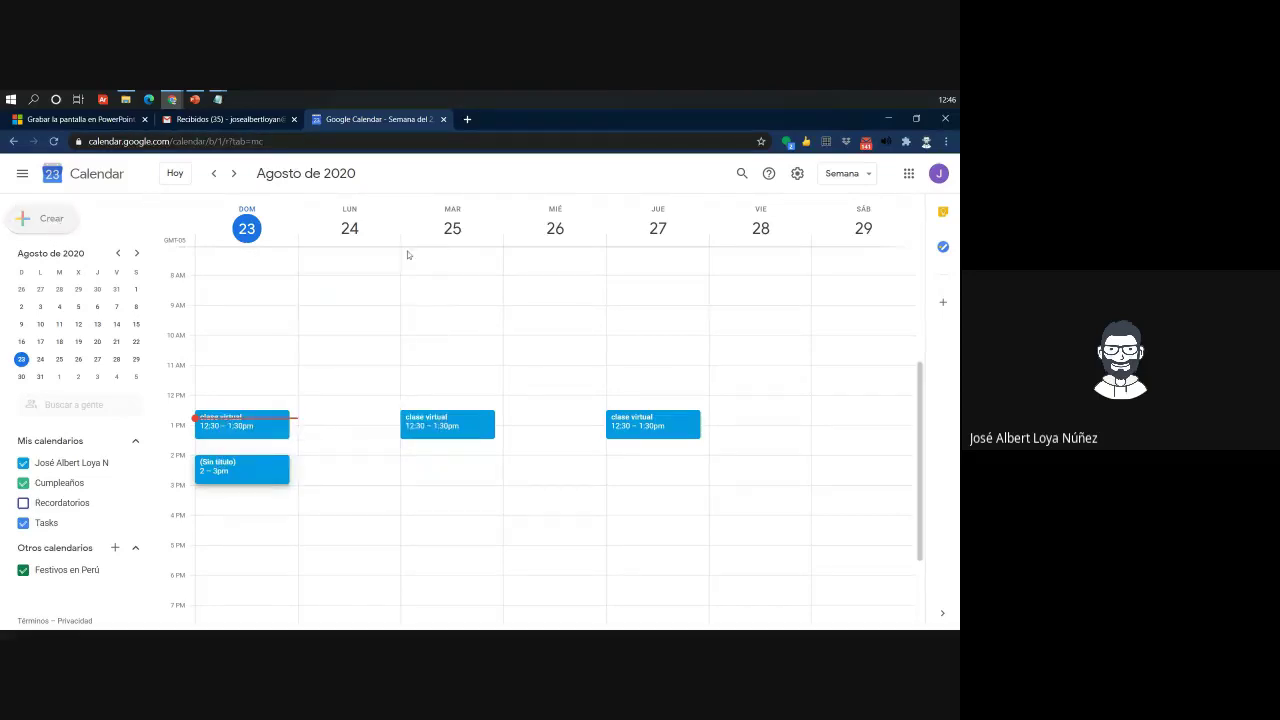
left_click(53, 141)
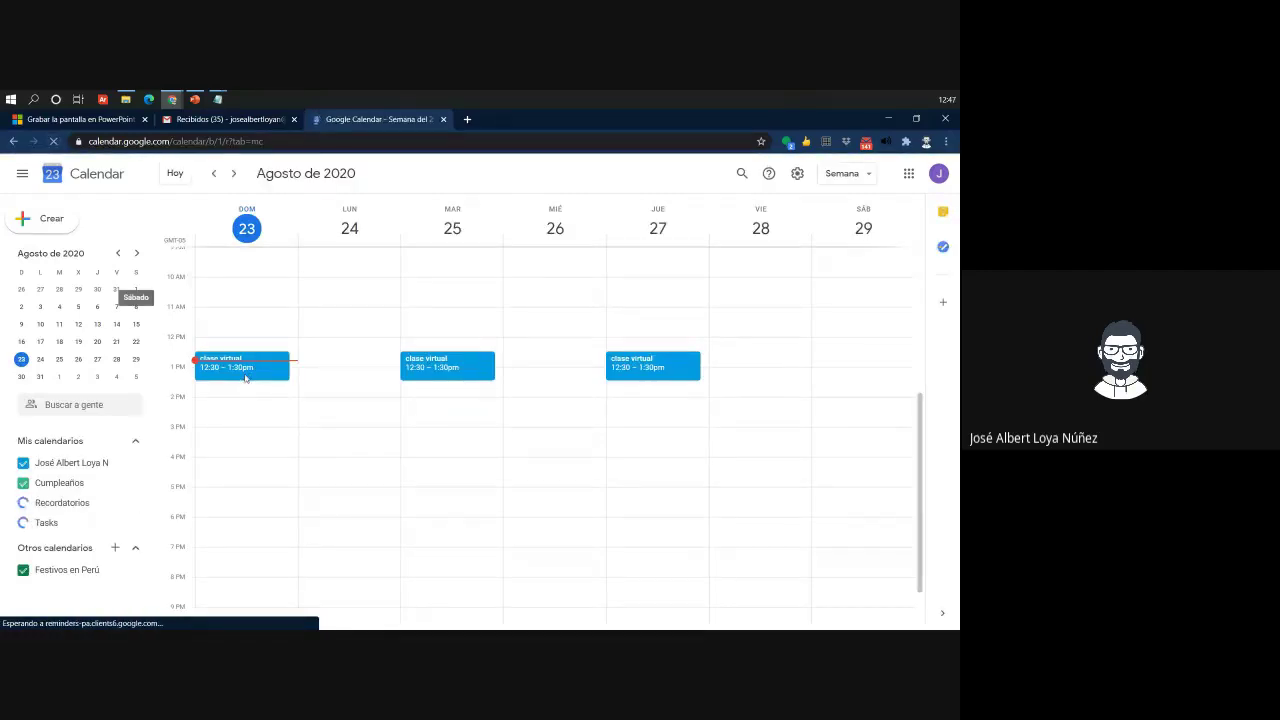
View the 23 August 12:30pm "clase virtual" event in the event editor and close it without saving
left_click(245, 377)
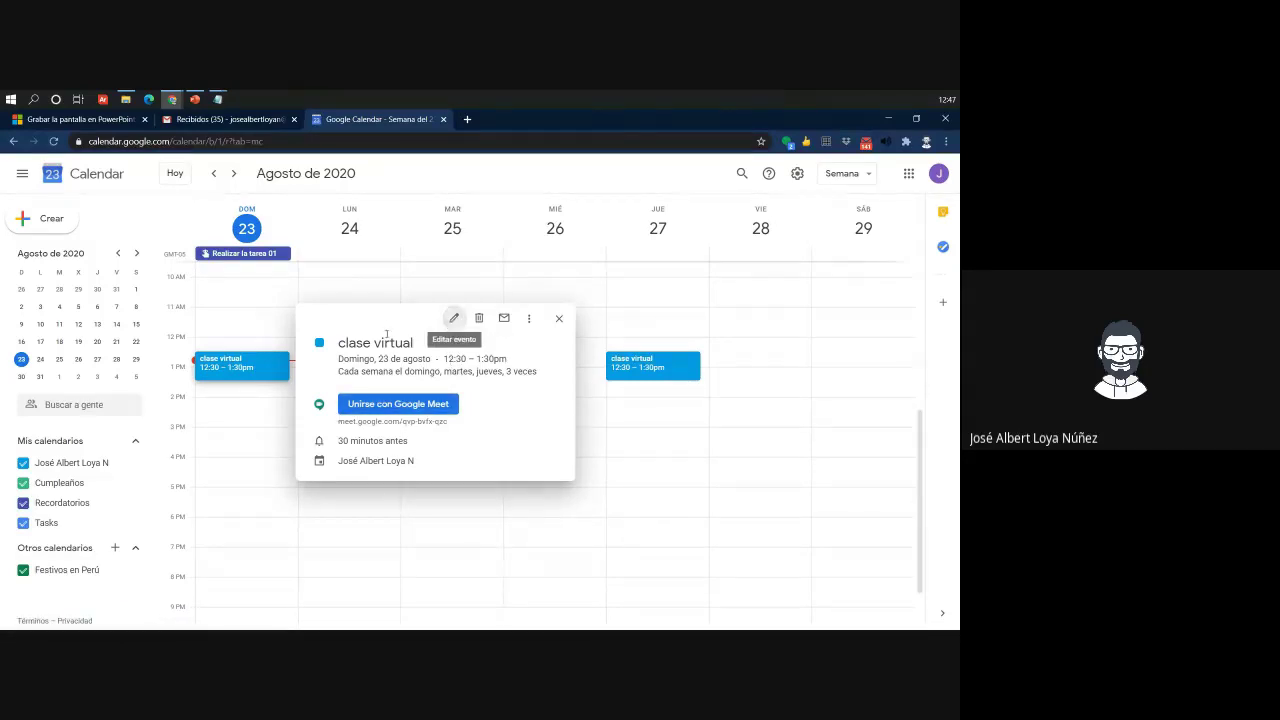
left_click(455, 319)
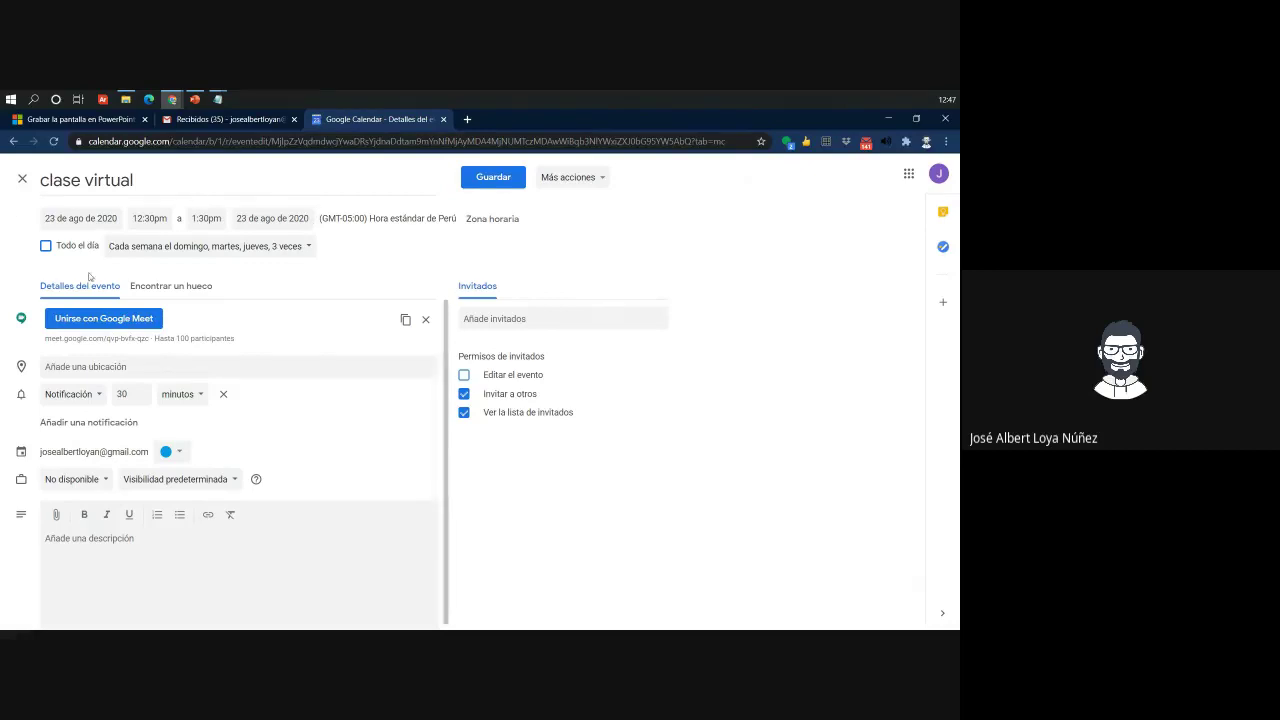
left_click(23, 180)
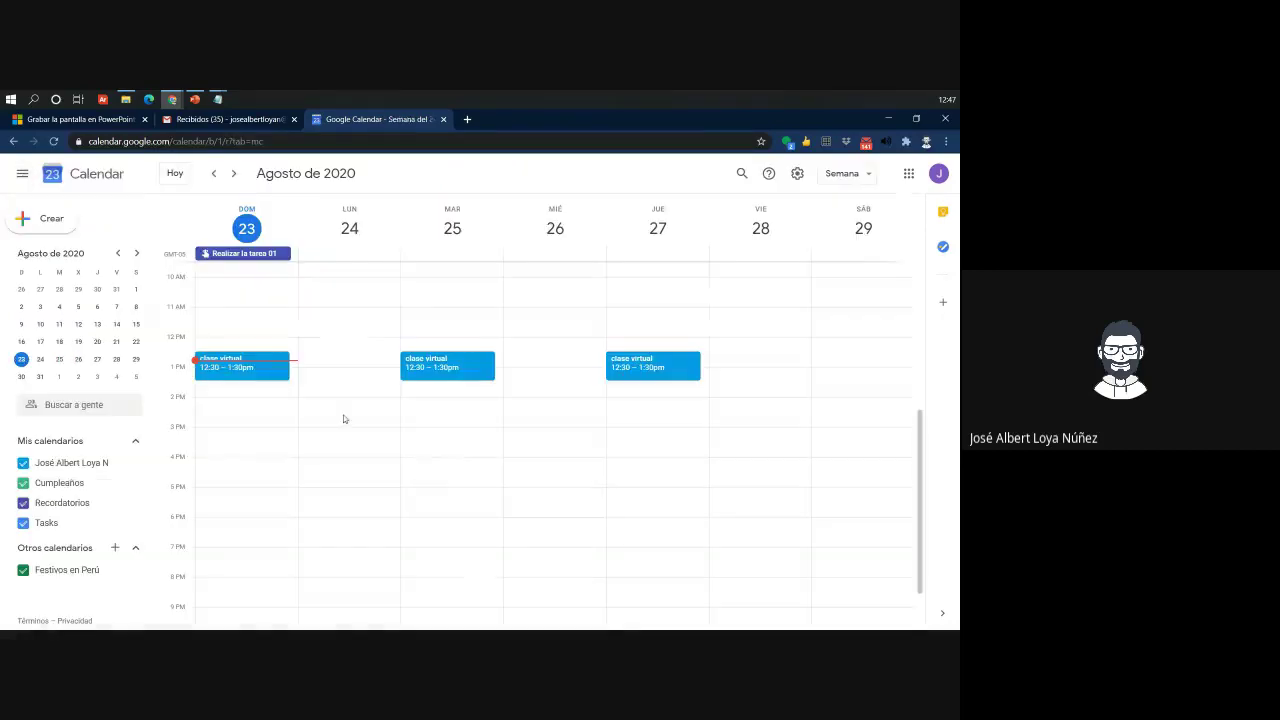
Duplicate the 23 August "clase virtual" event with its weekly repetition, set the copy to 5:00–6:00pm and save it
left_click(240, 359)
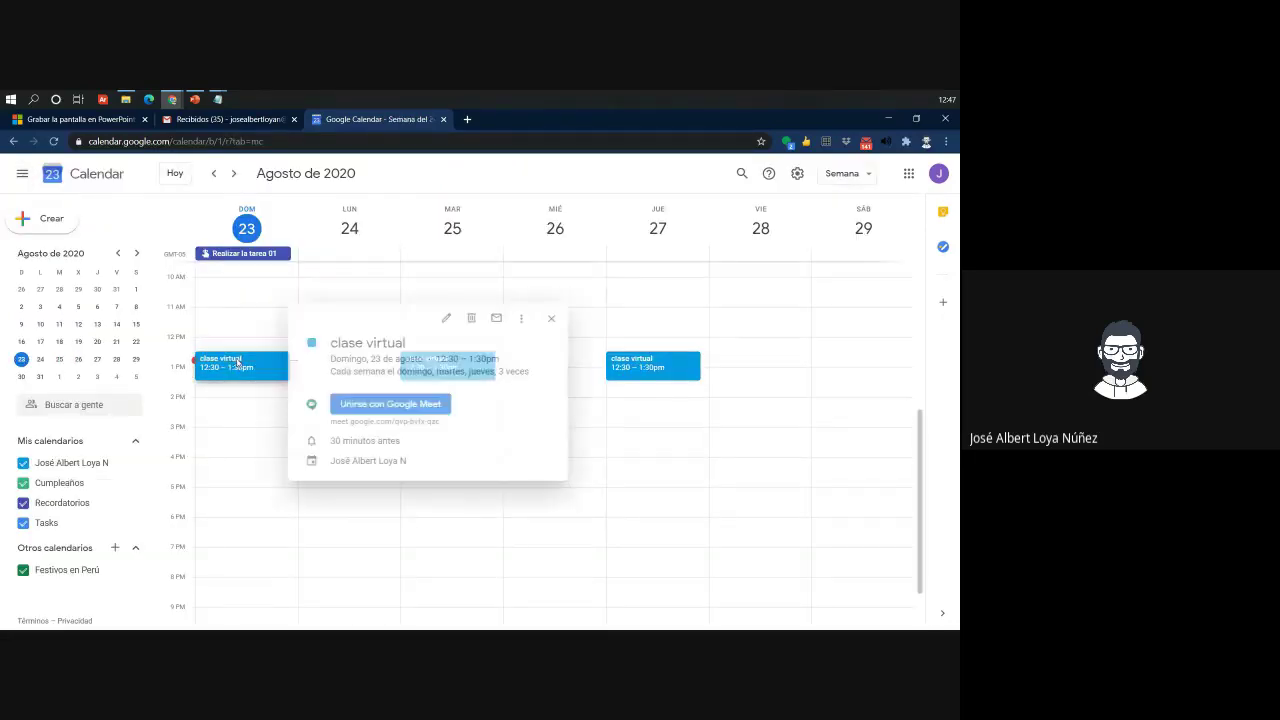
left_click(528, 320)
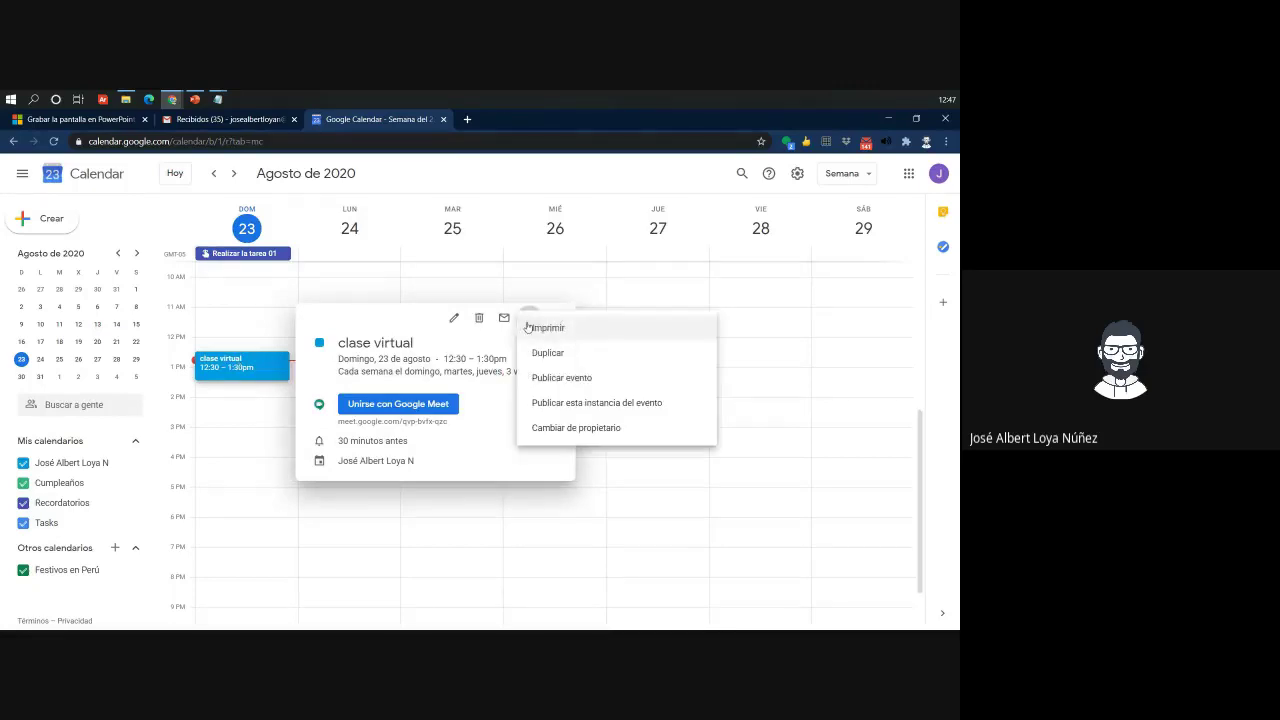
left_click(530, 355)
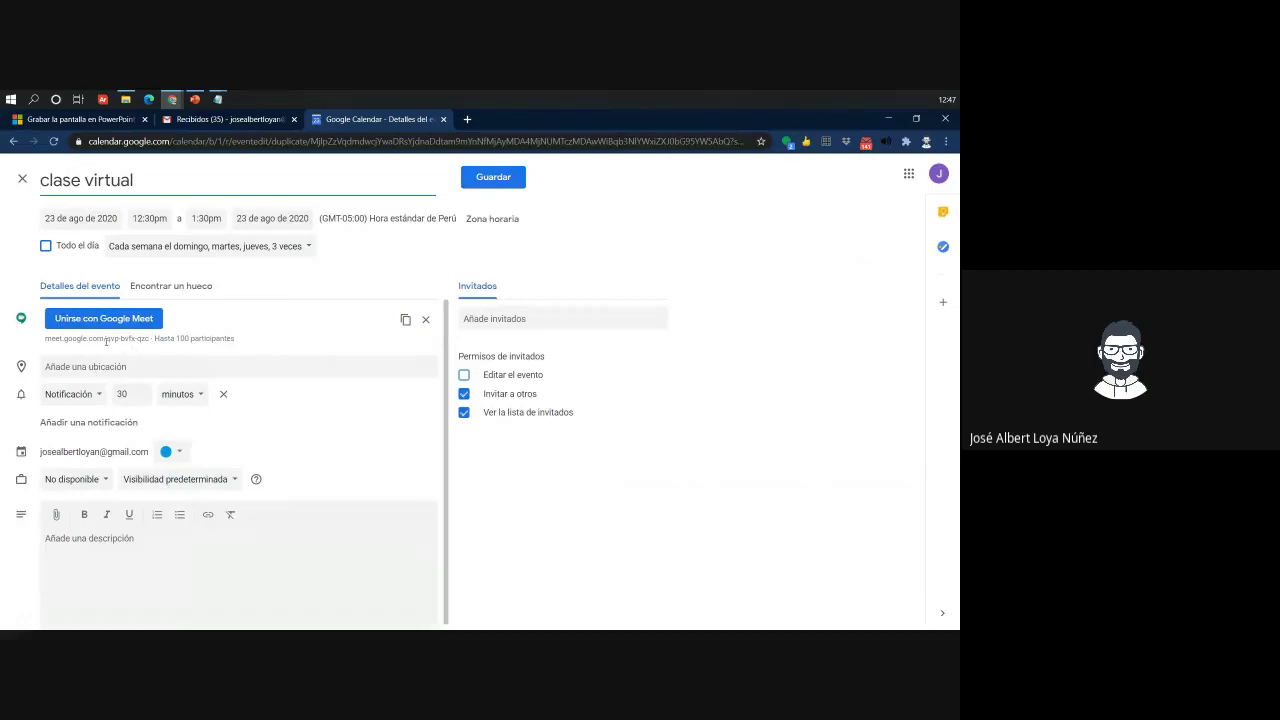
left_click(103, 336)
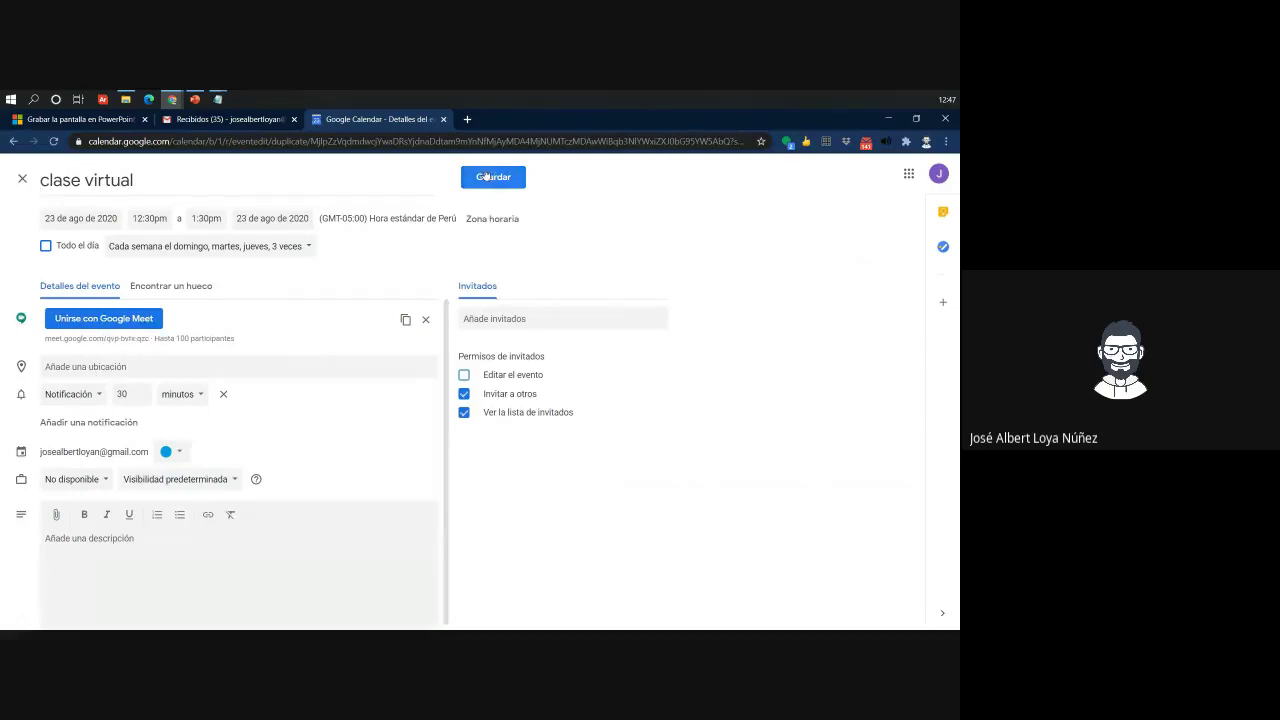
left_click(160, 218)
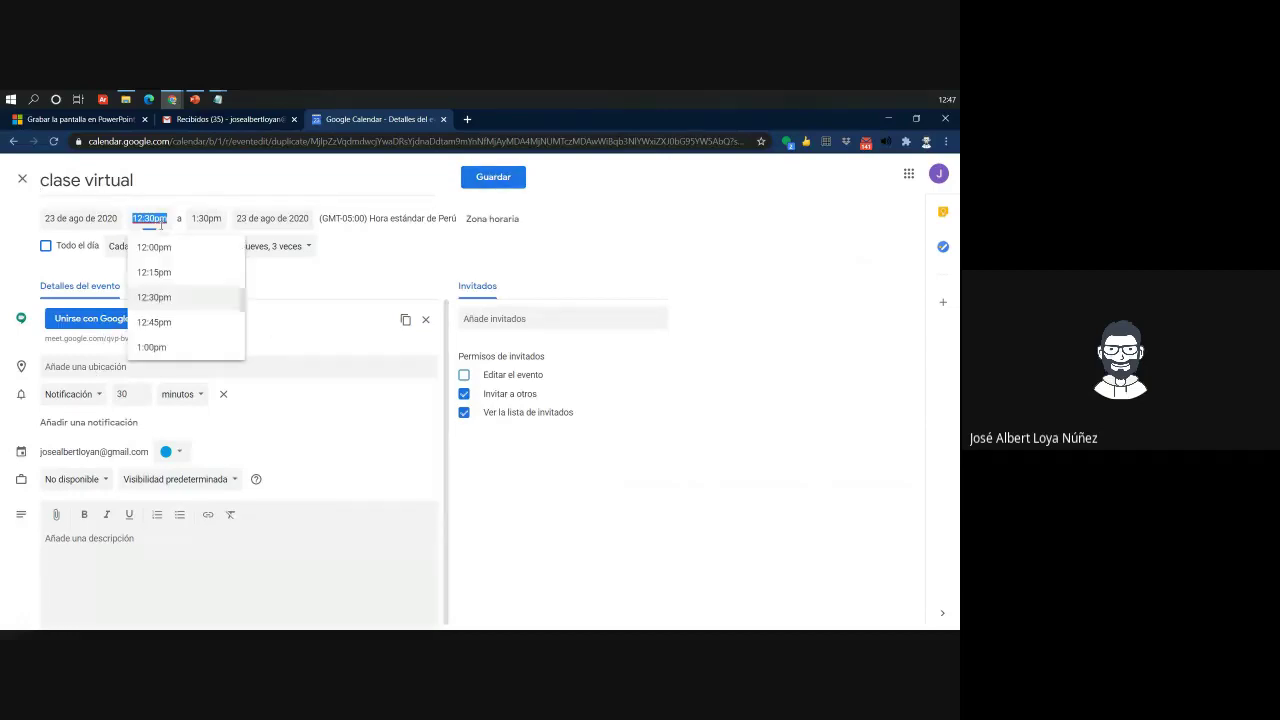
scroll(170, 335, "down", 3)
scroll(166, 335, "down", 3)
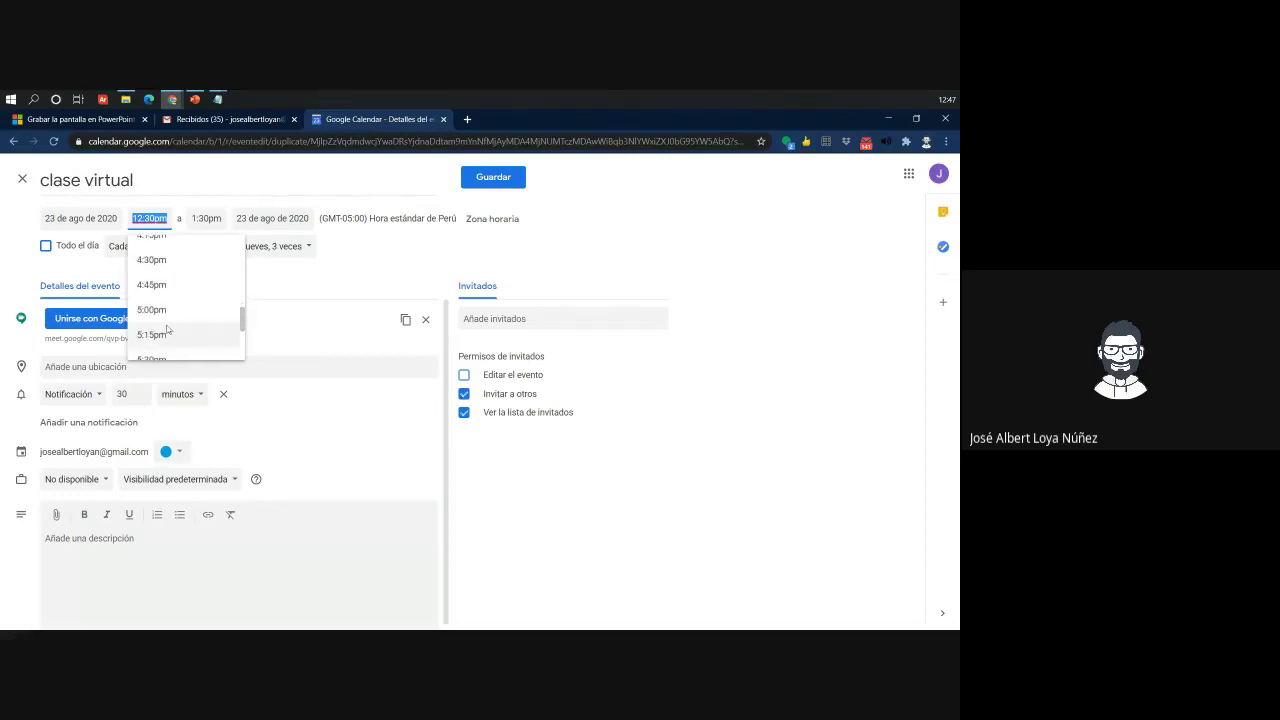
left_click(152, 309)
left_click(495, 177)
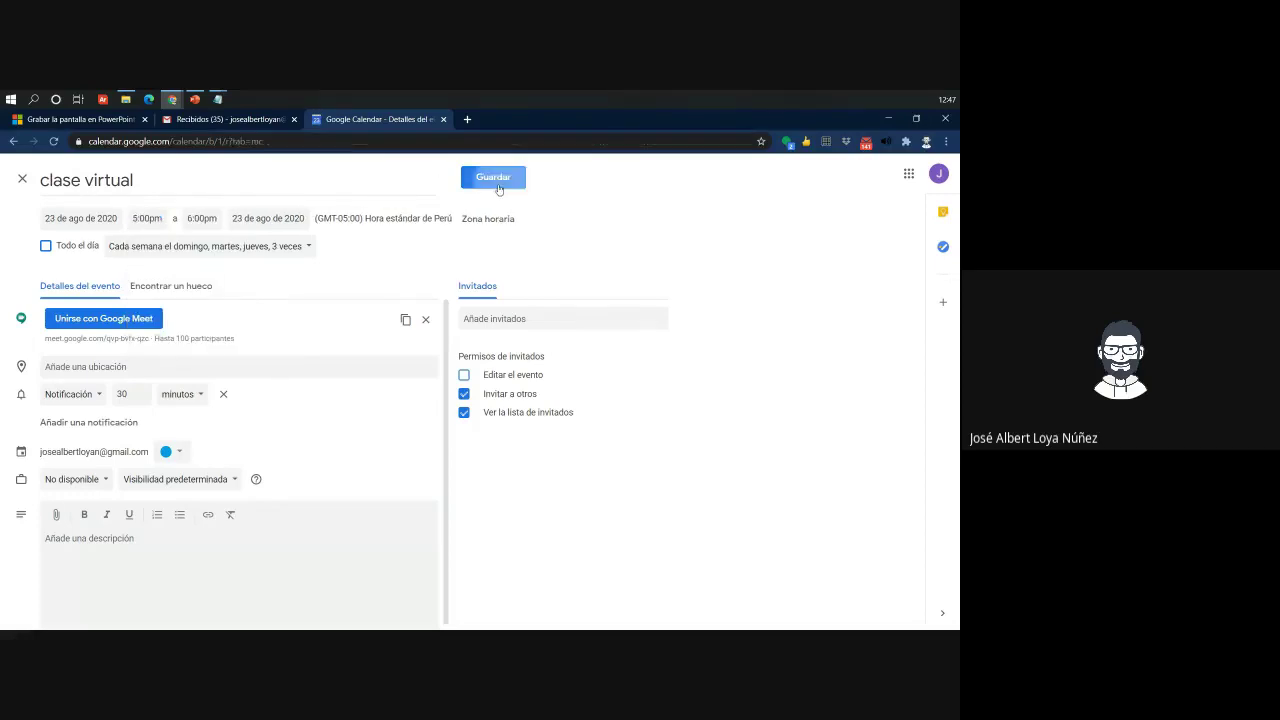
Compare the Meet links of the 5–6pm "clase virtual" events on 23, 25 and 27 August with the 12:30pm class
left_click(240, 496)
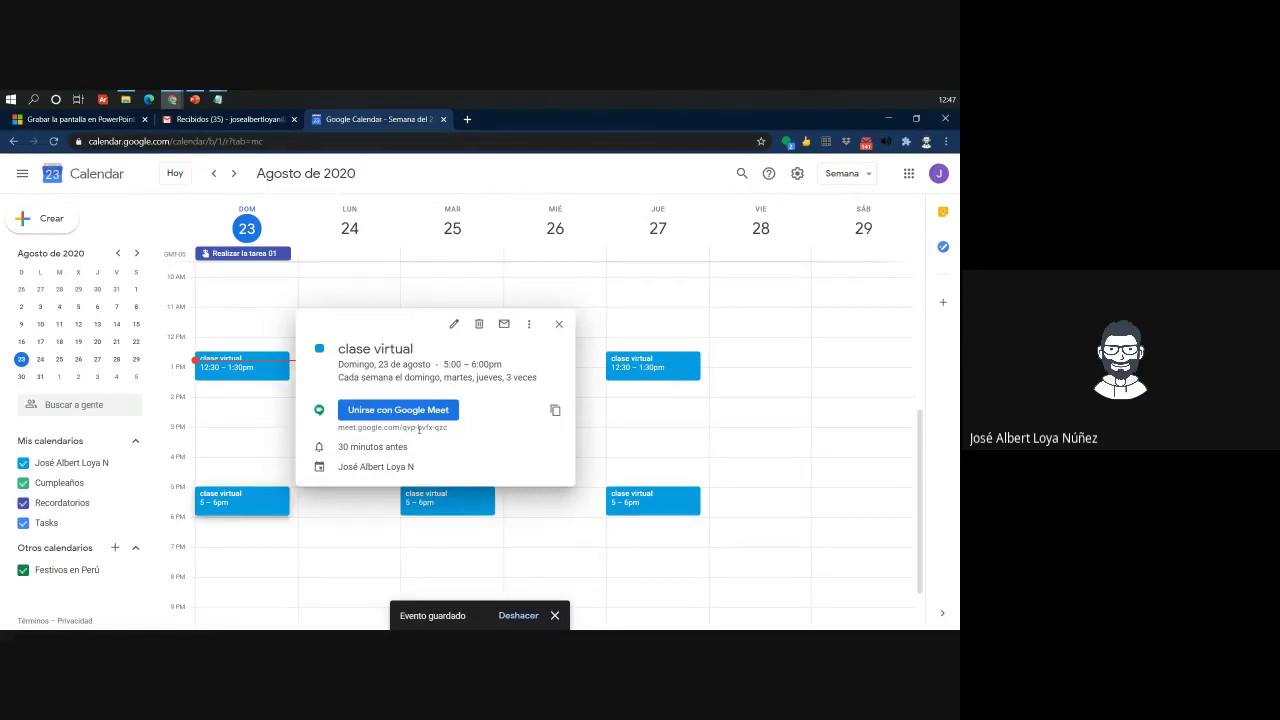
left_click(266, 371)
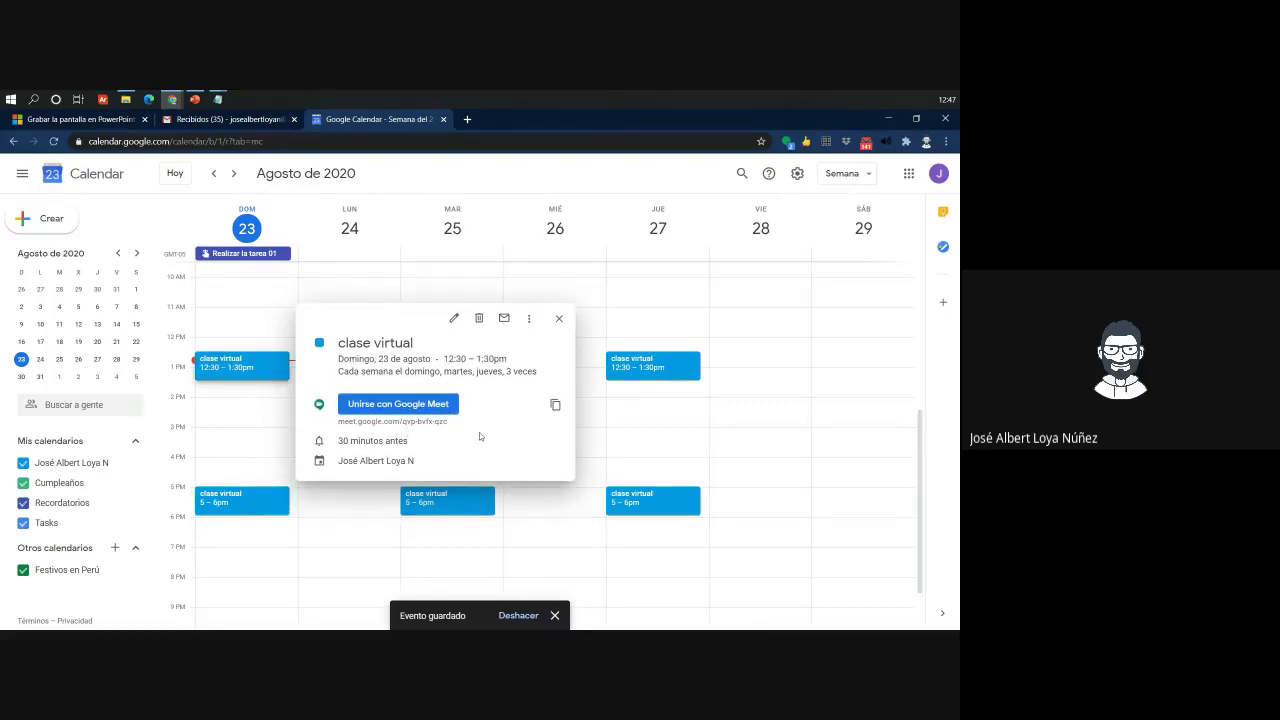
left_click(440, 500)
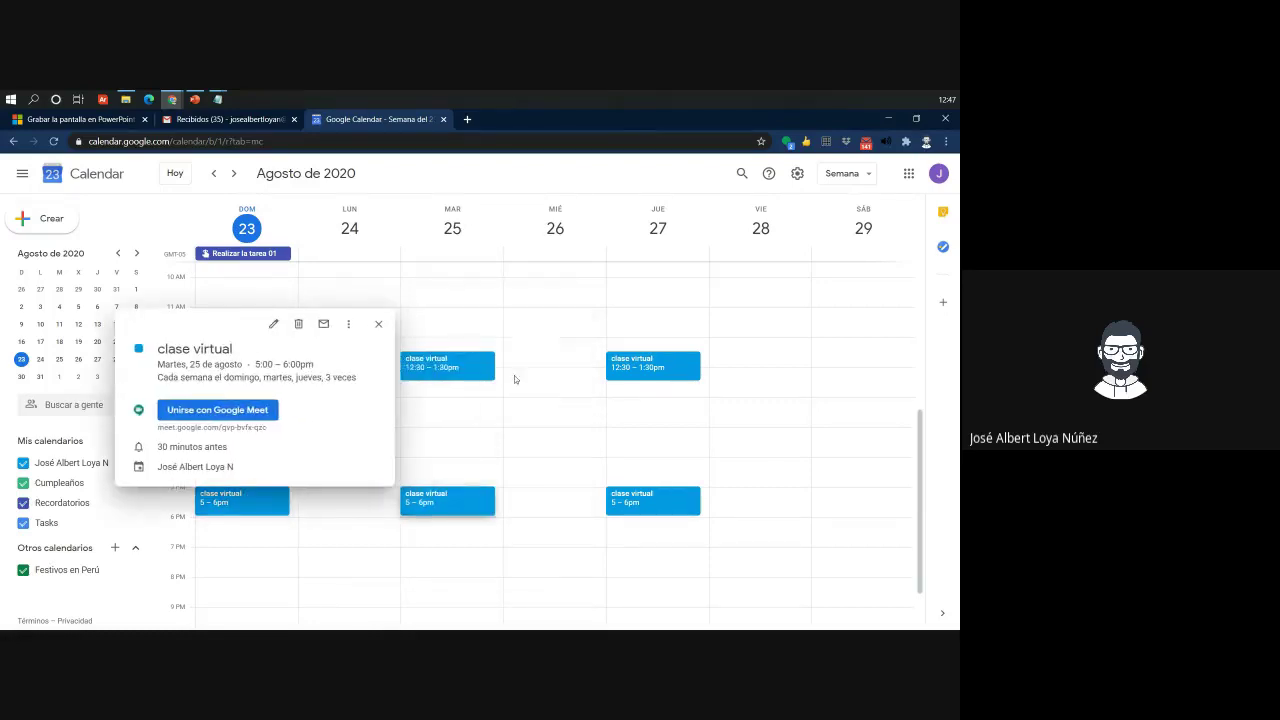
left_click(650, 500)
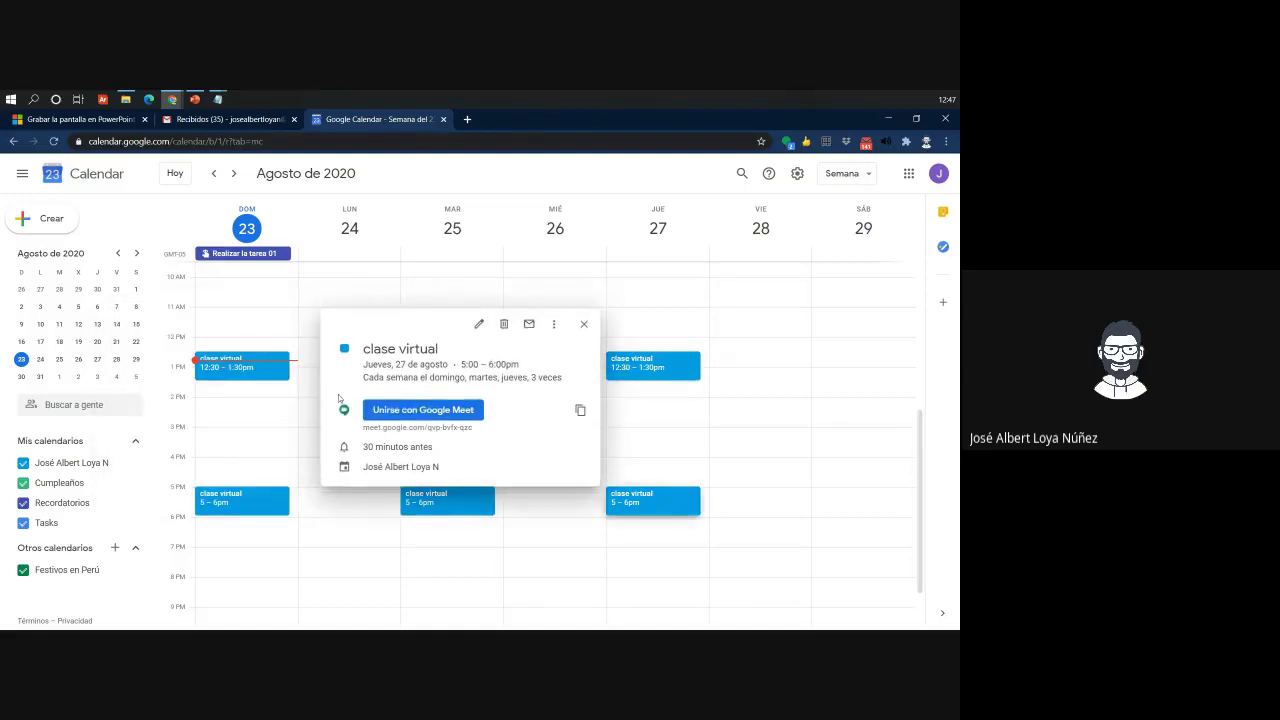
left_click(424, 177)
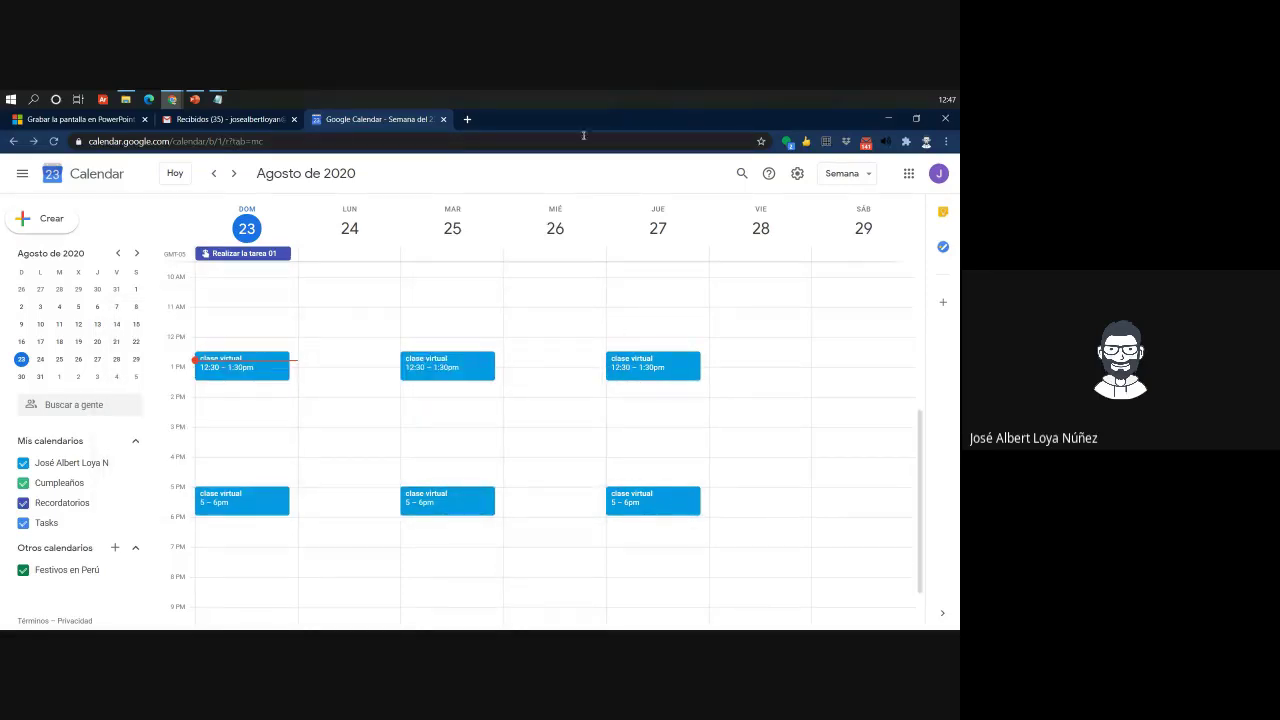
Open the calendar of the default organisation account through the Google account switcher
left_click(468, 121)
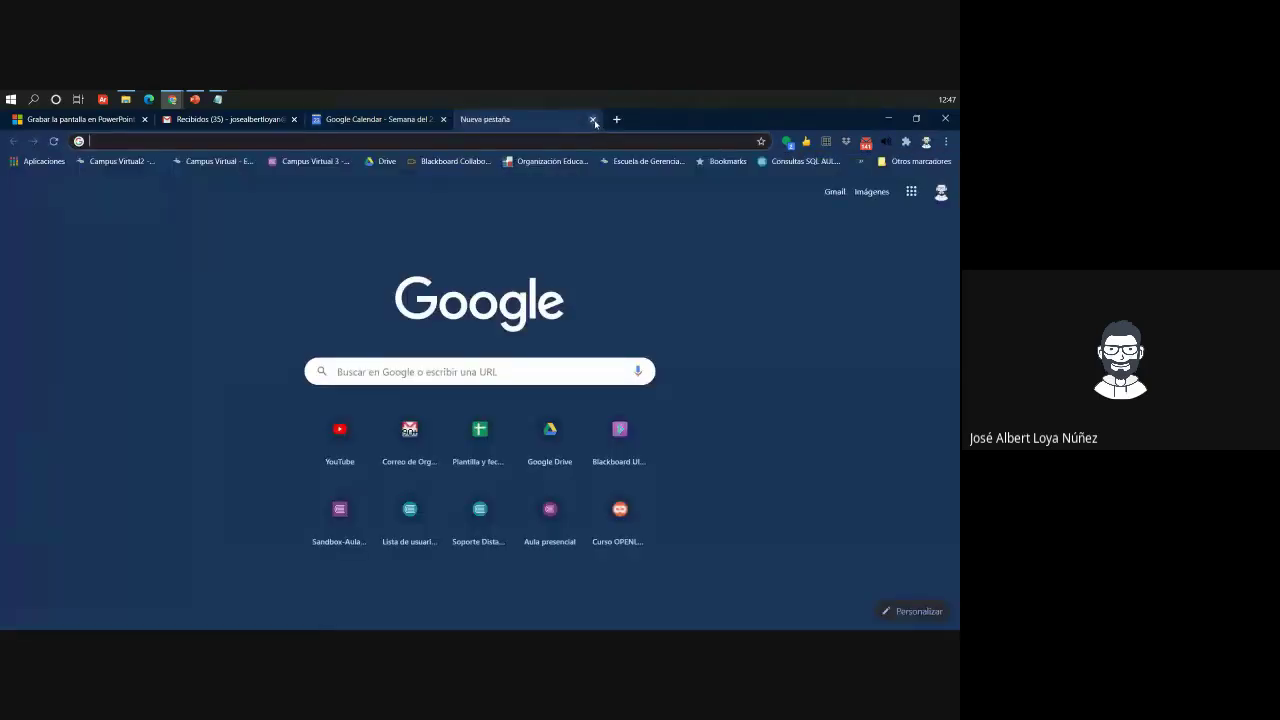
left_click(596, 119)
mouse_move(172, 99)
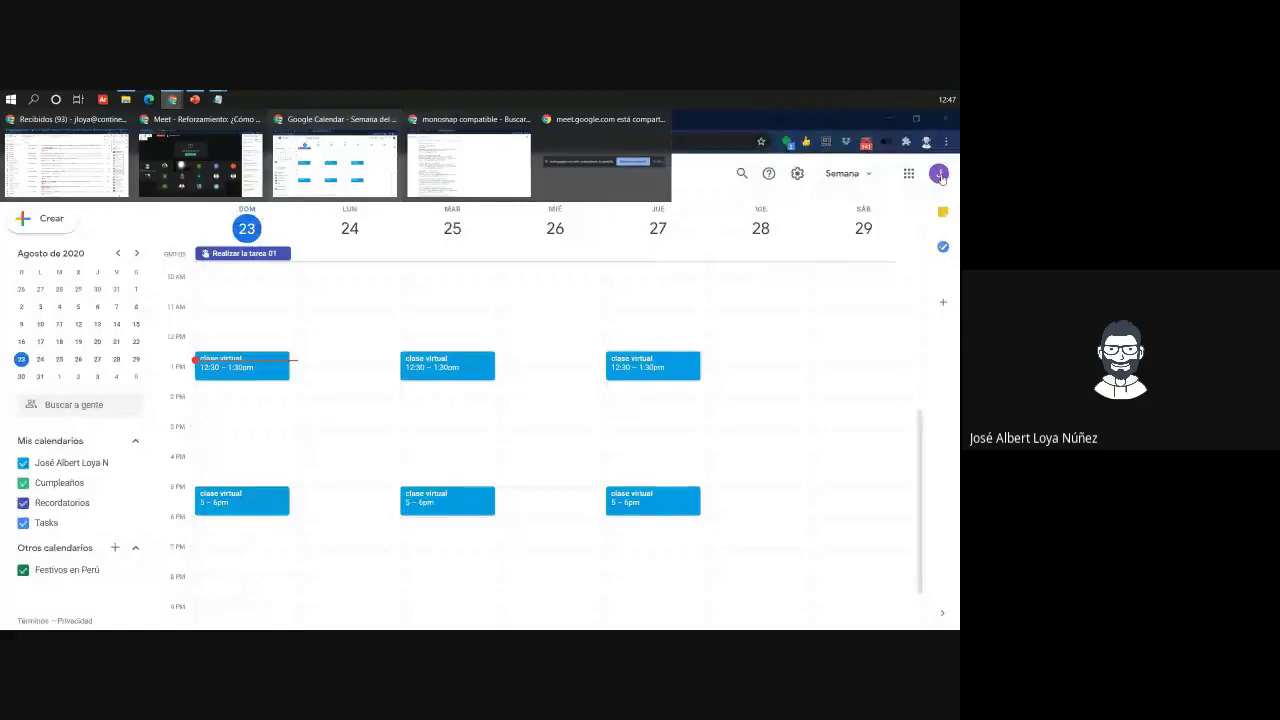
left_click(330, 160)
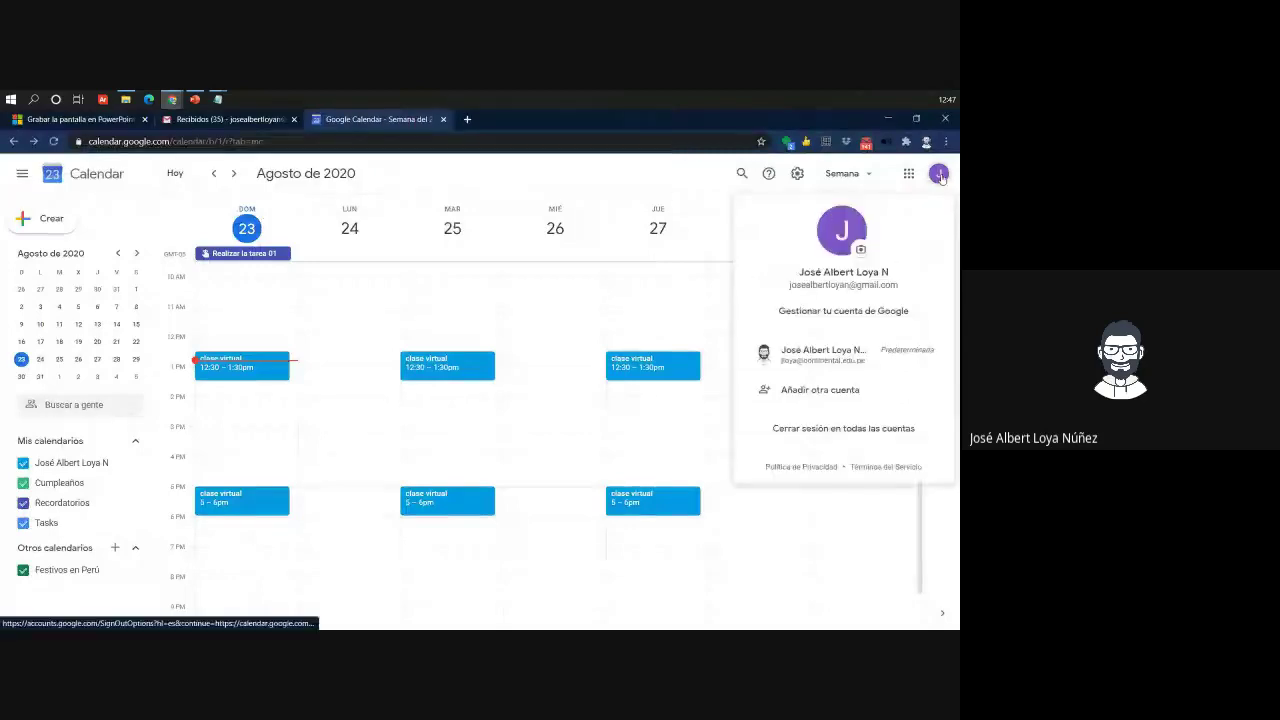
left_click(830, 352)
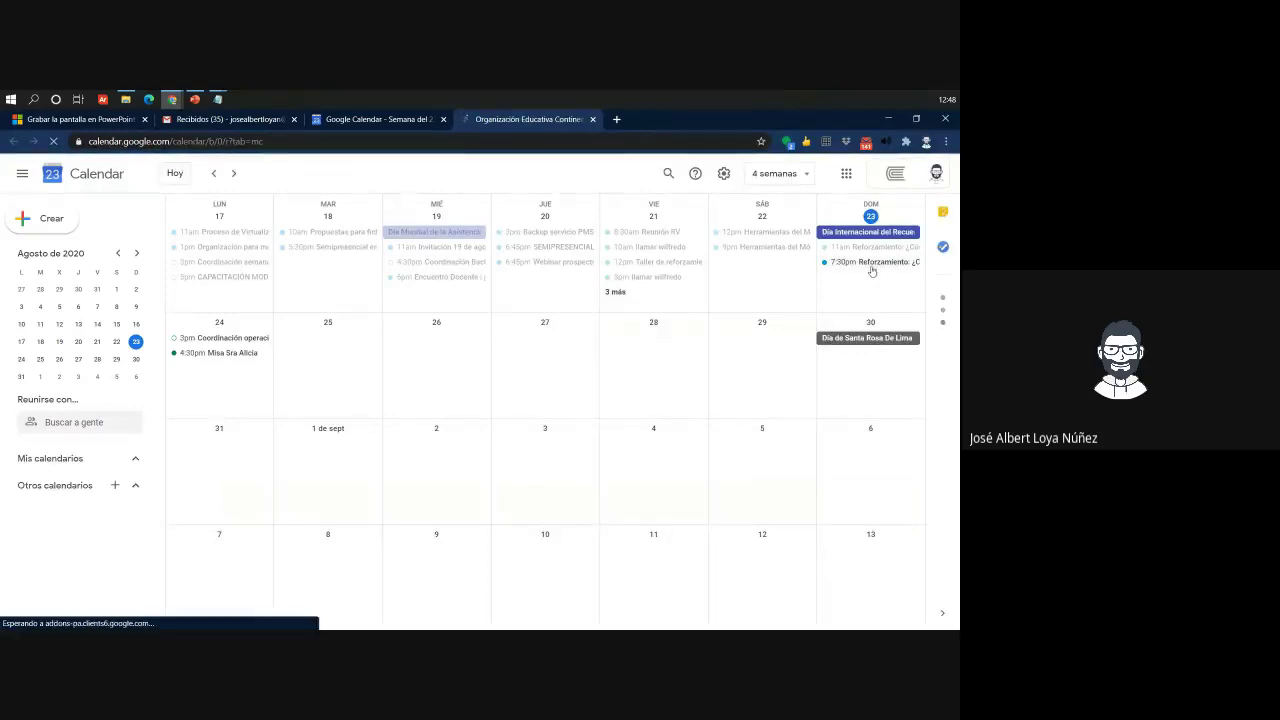
Open the 23 August 7:30pm "Reforzamiento" event for editing, expand its Meet details and highlight the meeting ID heading
left_click(870, 263)
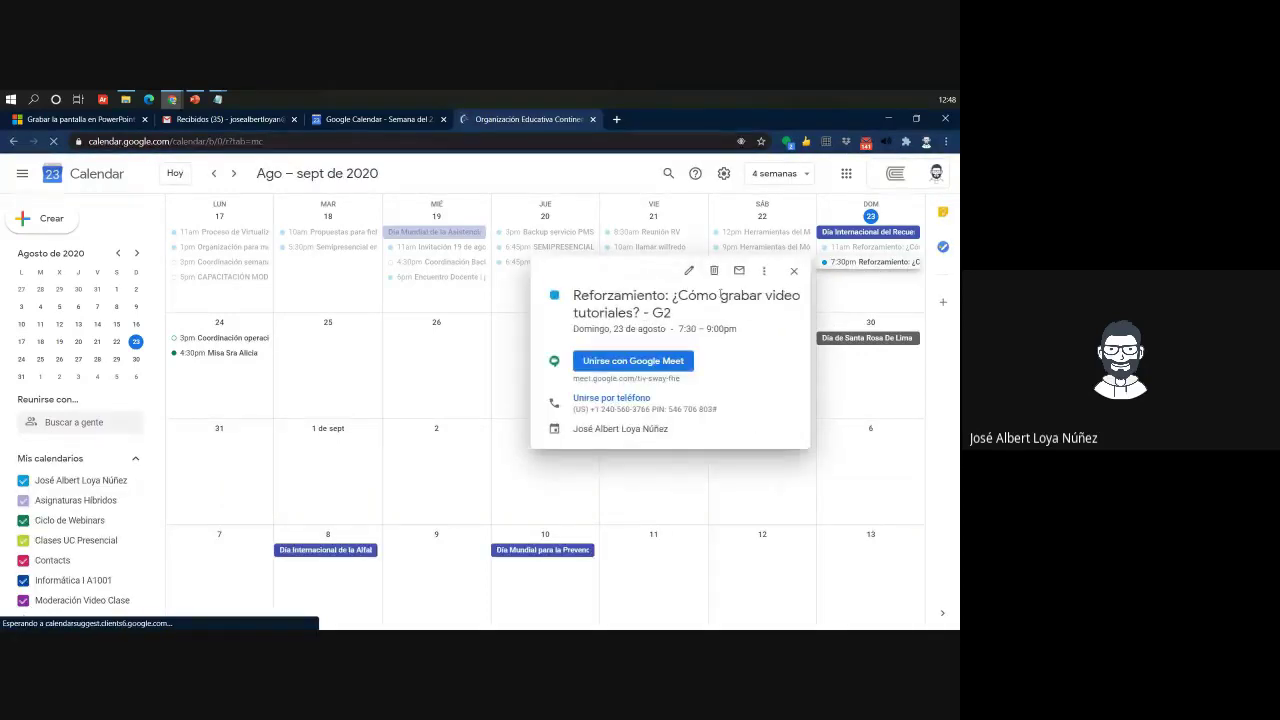
left_click(689, 271)
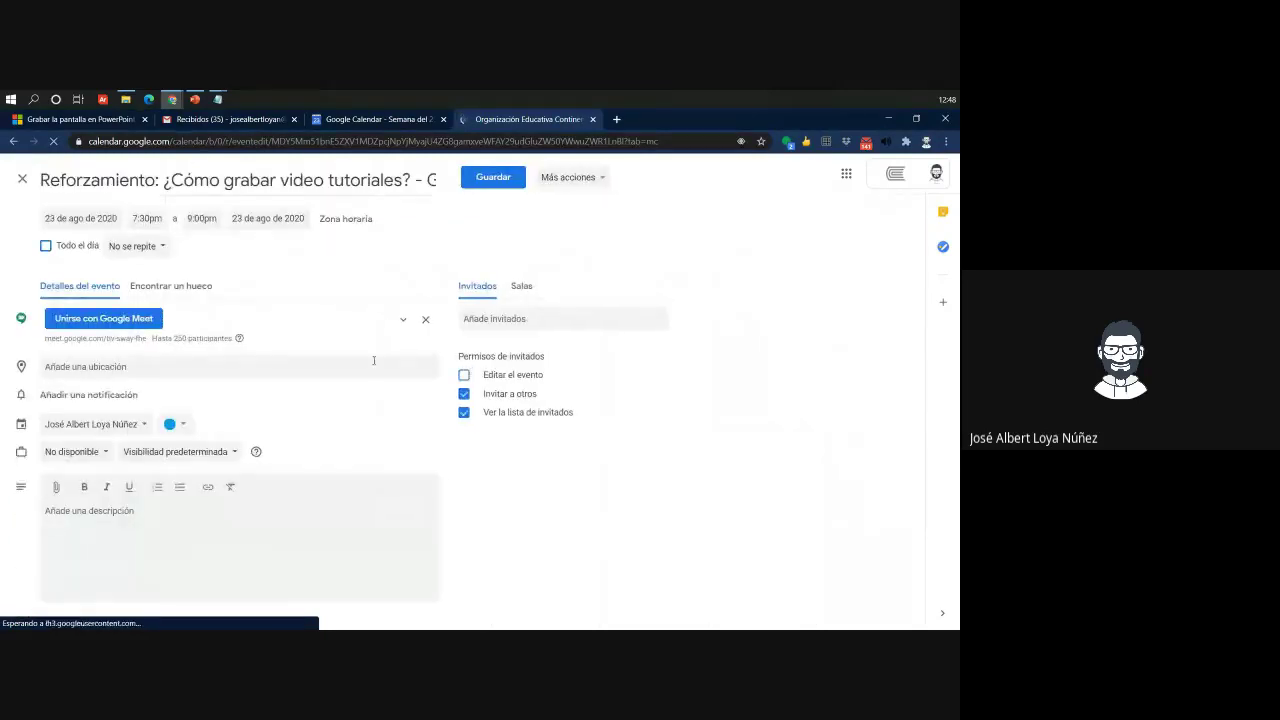
left_click(403, 319)
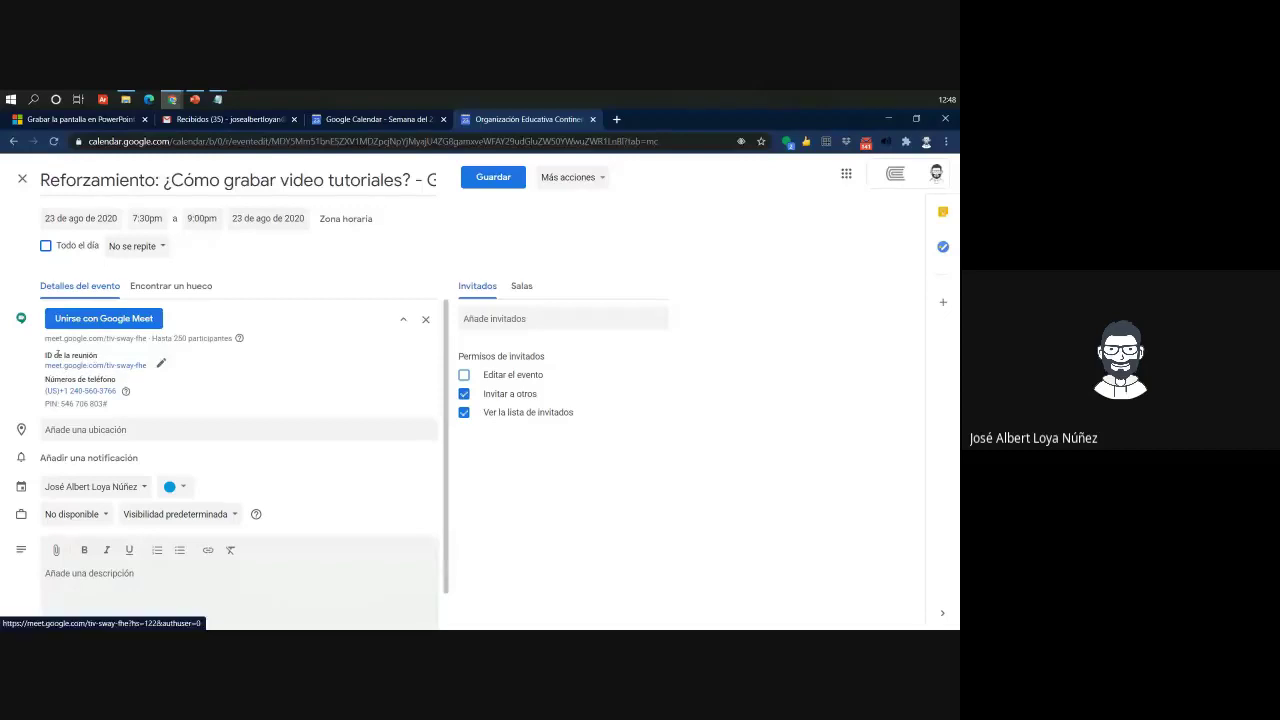
left_click_drag(43, 360, 111, 356)
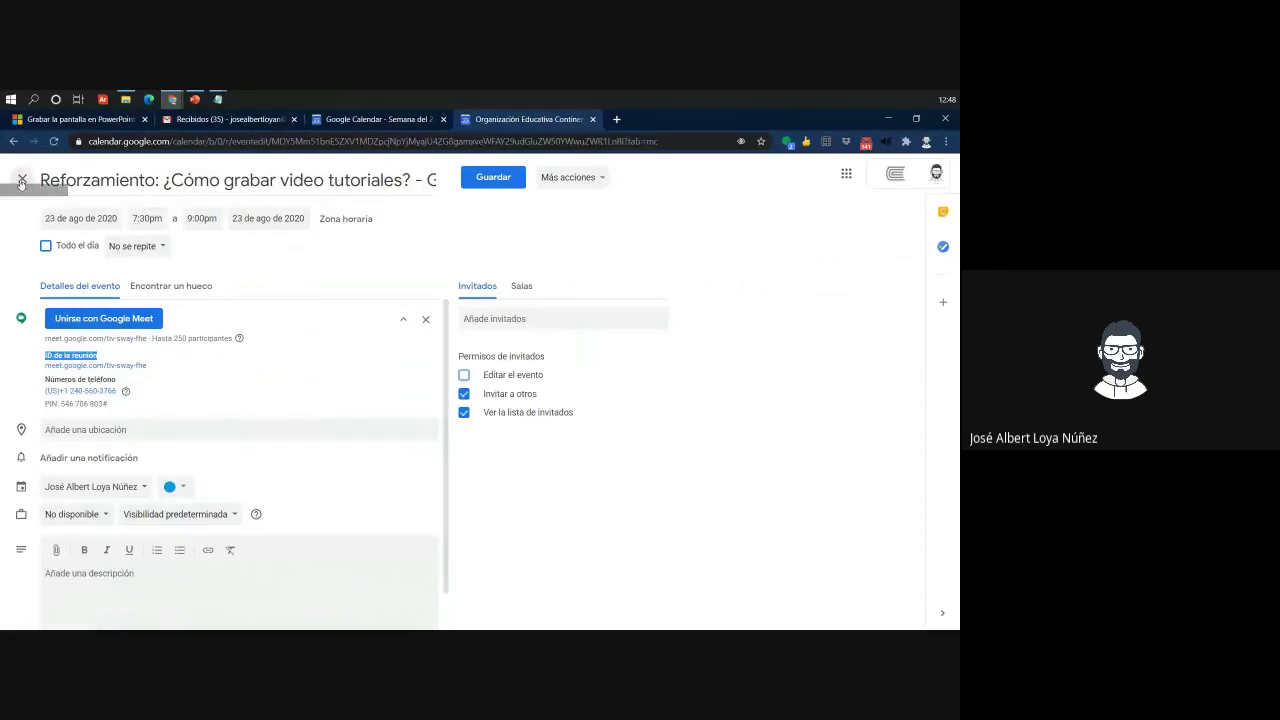
Duplicate the 23 August 12:30pm "clase virtual" event in the personal account's calendar, set the copy's date to 25 August 2020 and save it
left_click(22, 181)
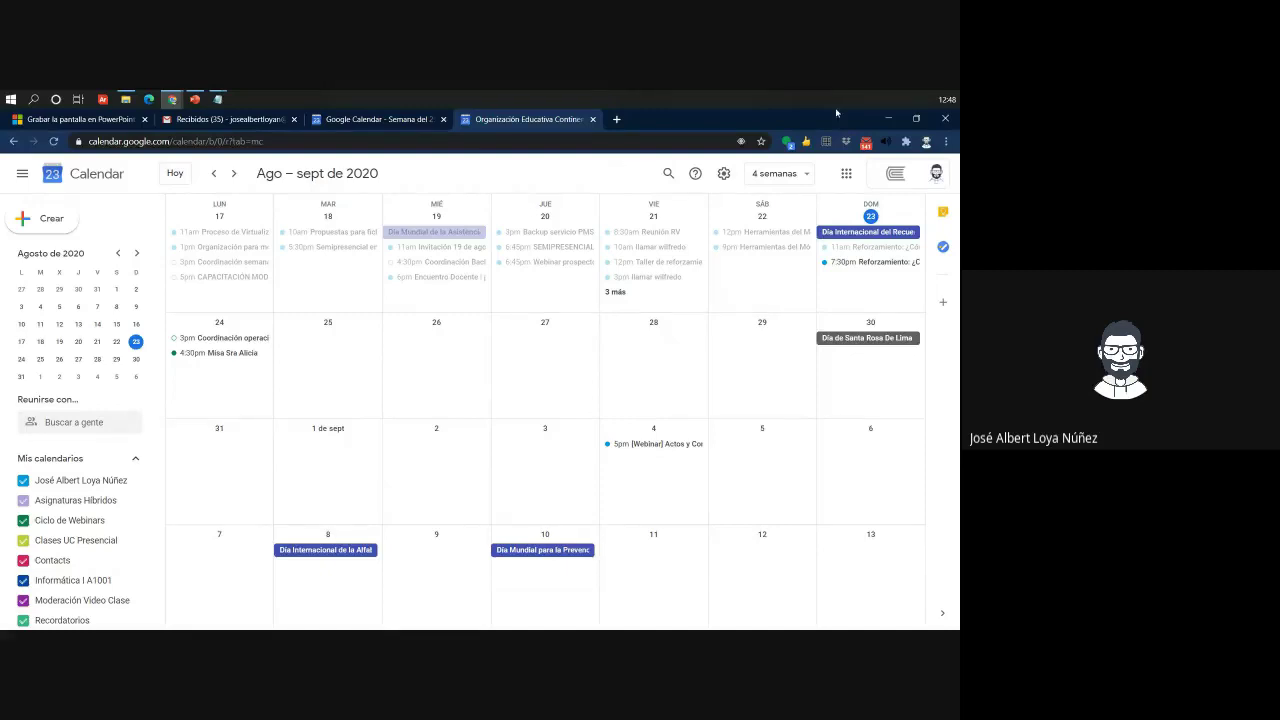
left_click(422, 120)
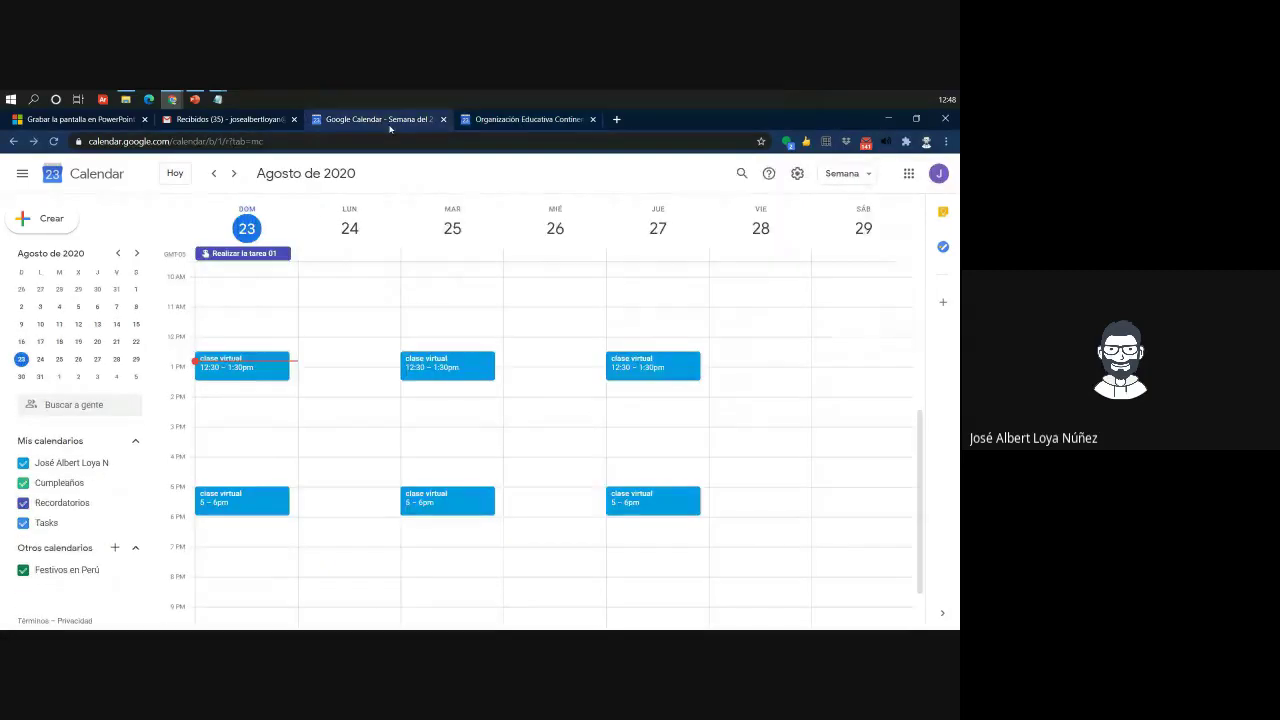
left_click(228, 374)
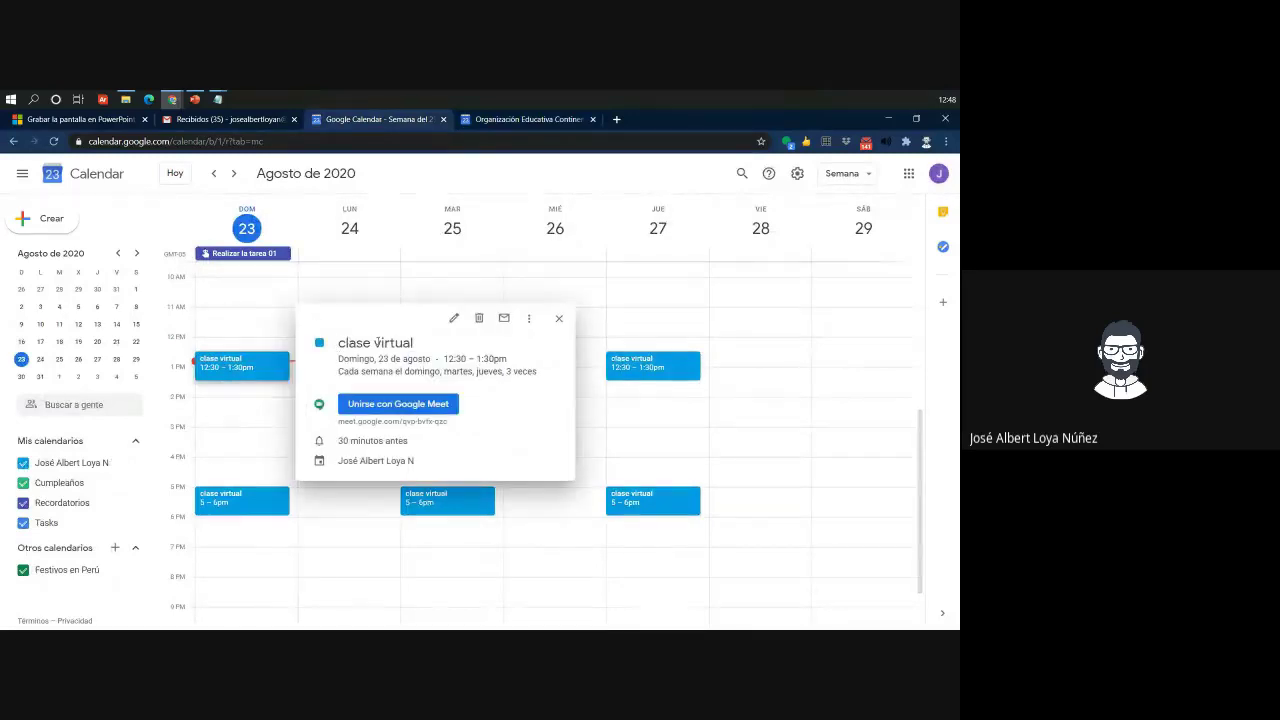
left_click(242, 378)
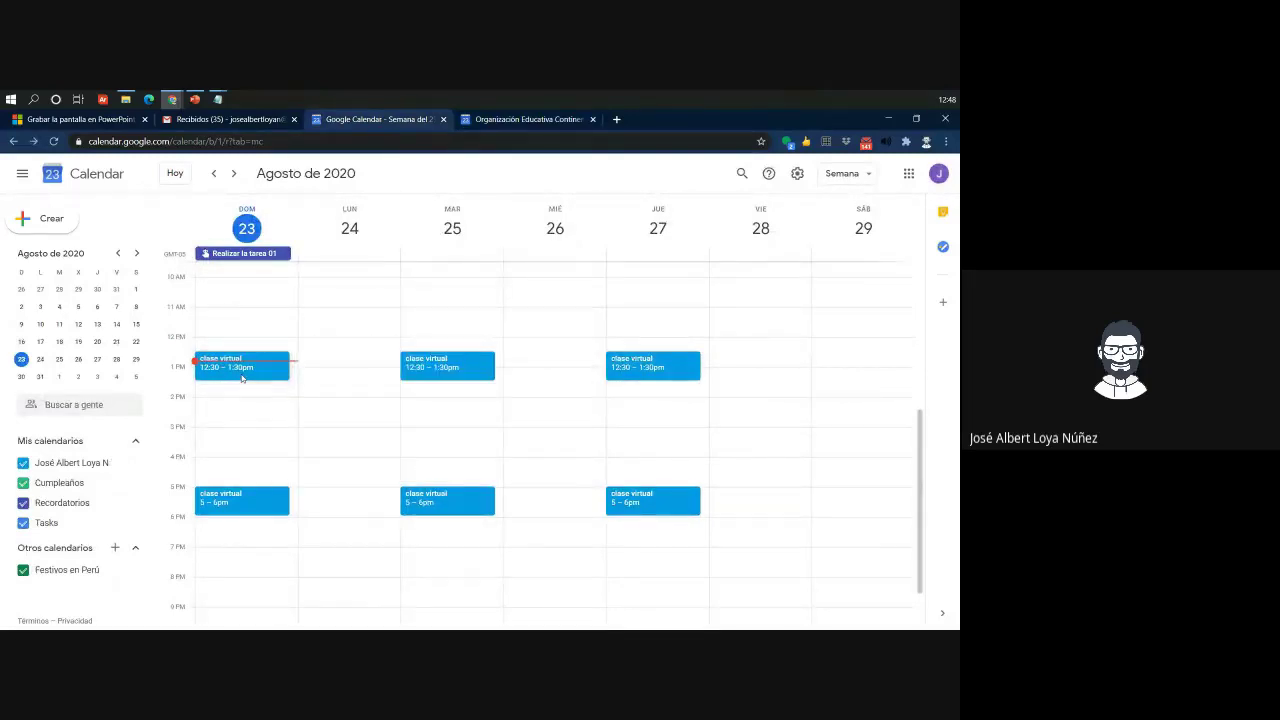
left_click(275, 371)
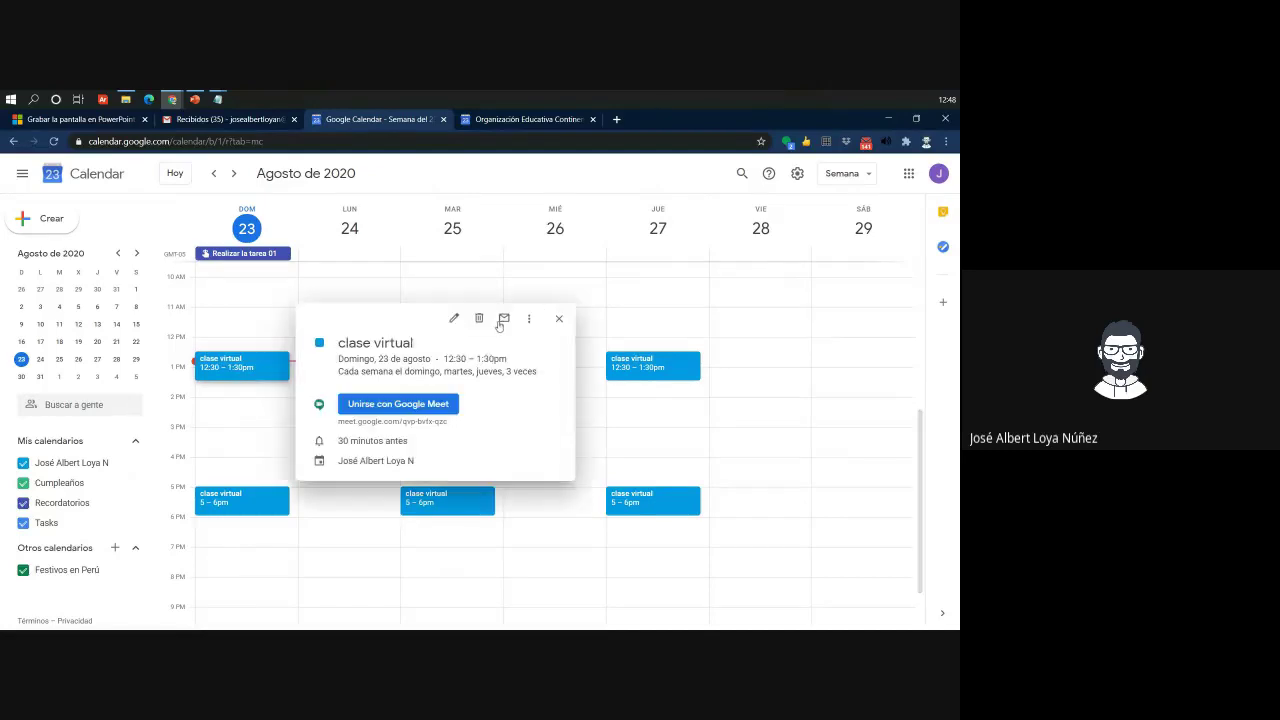
left_click(527, 318)
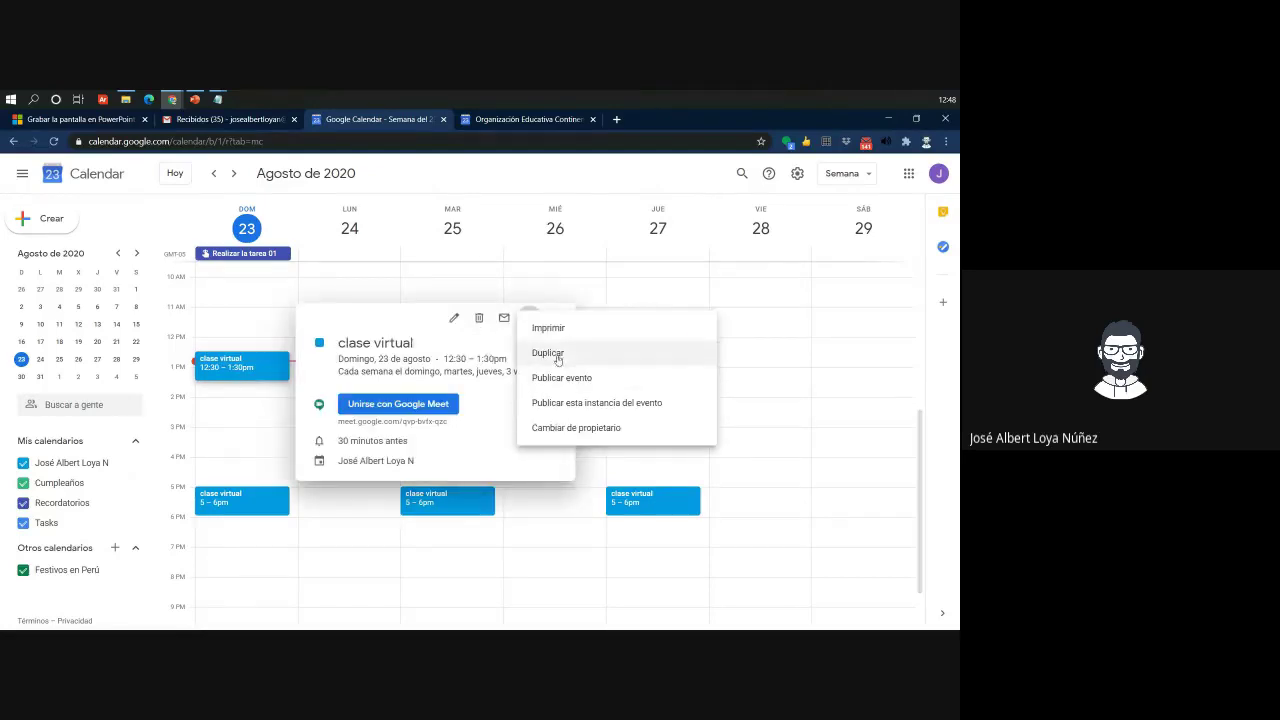
left_click(556, 355)
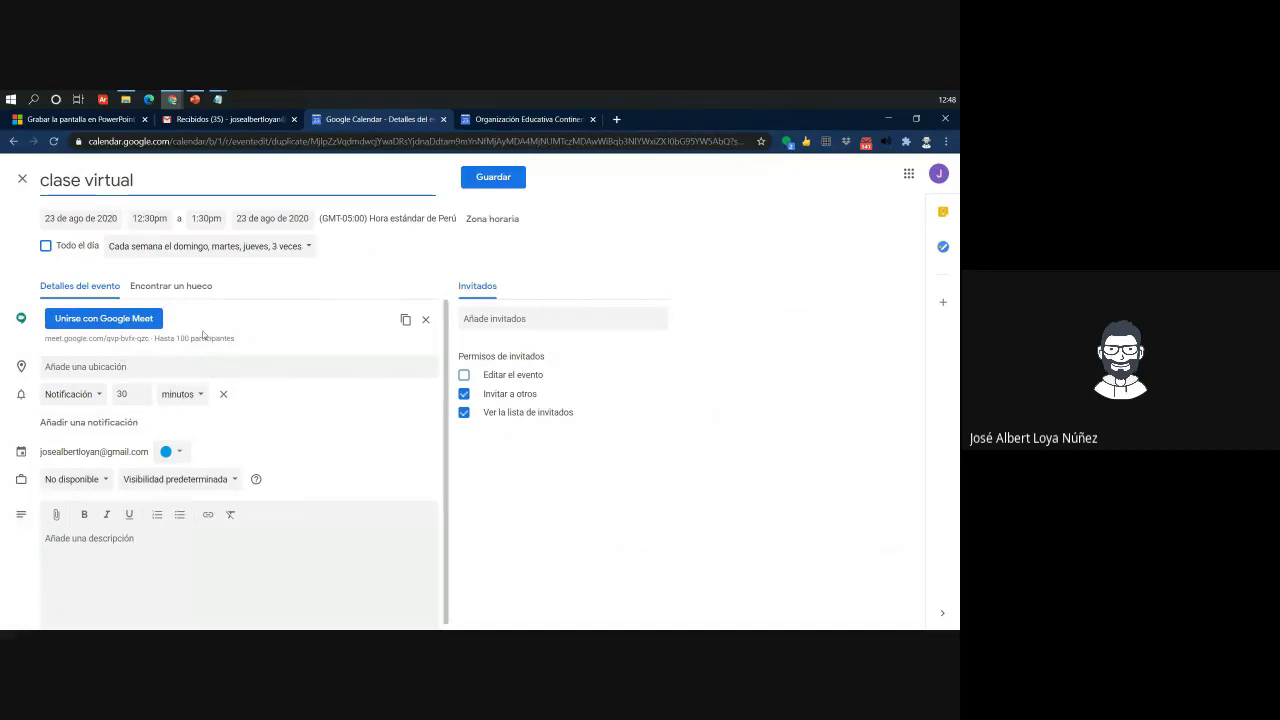
left_click(88, 218)
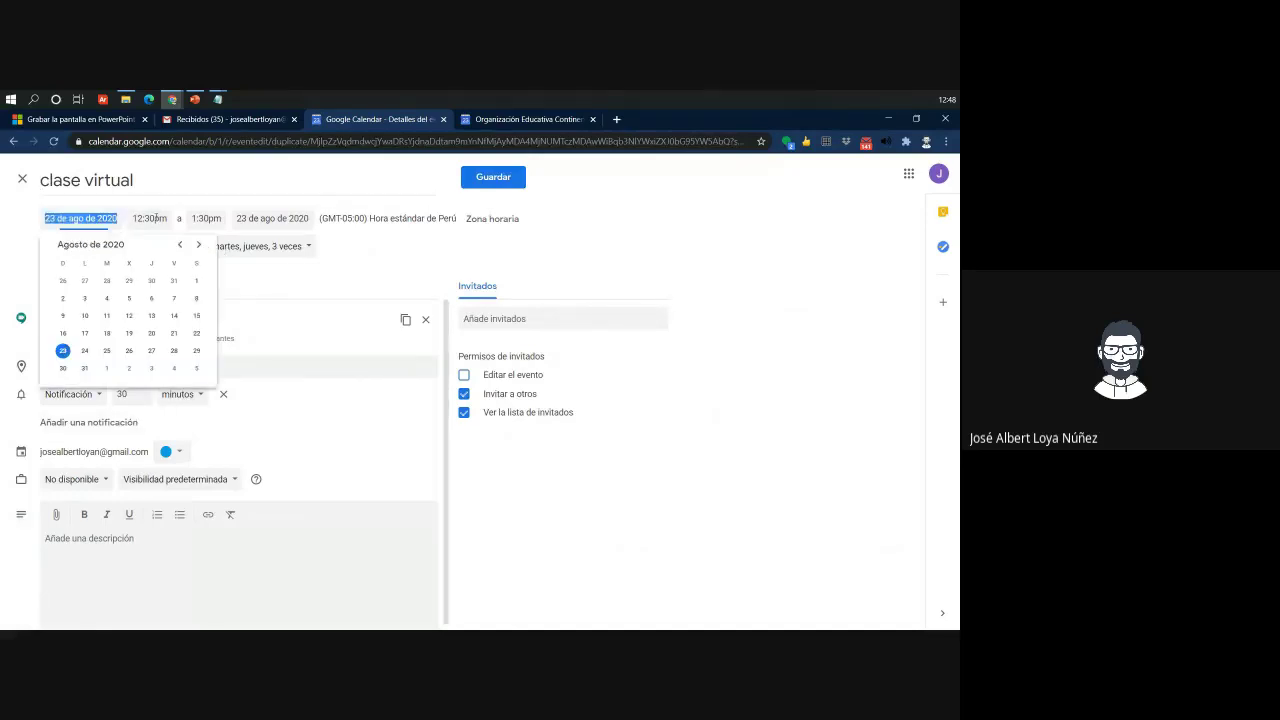
left_click(106, 350)
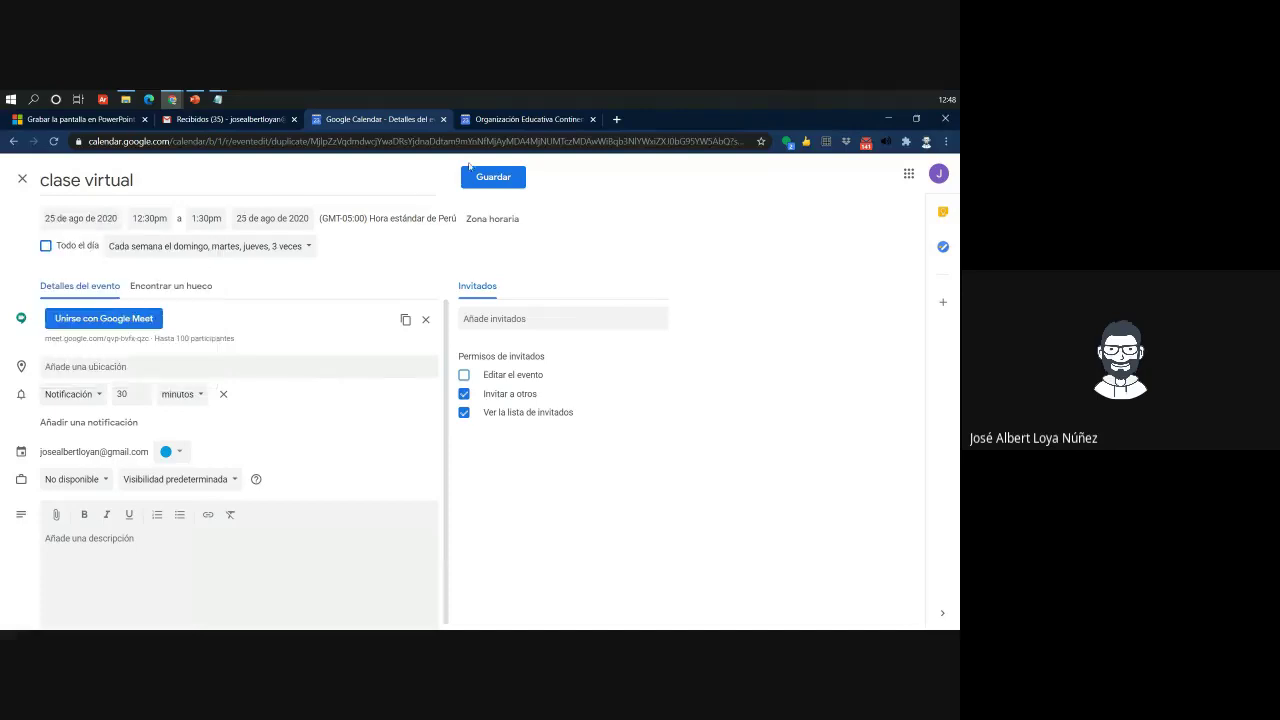
left_click(520, 176)
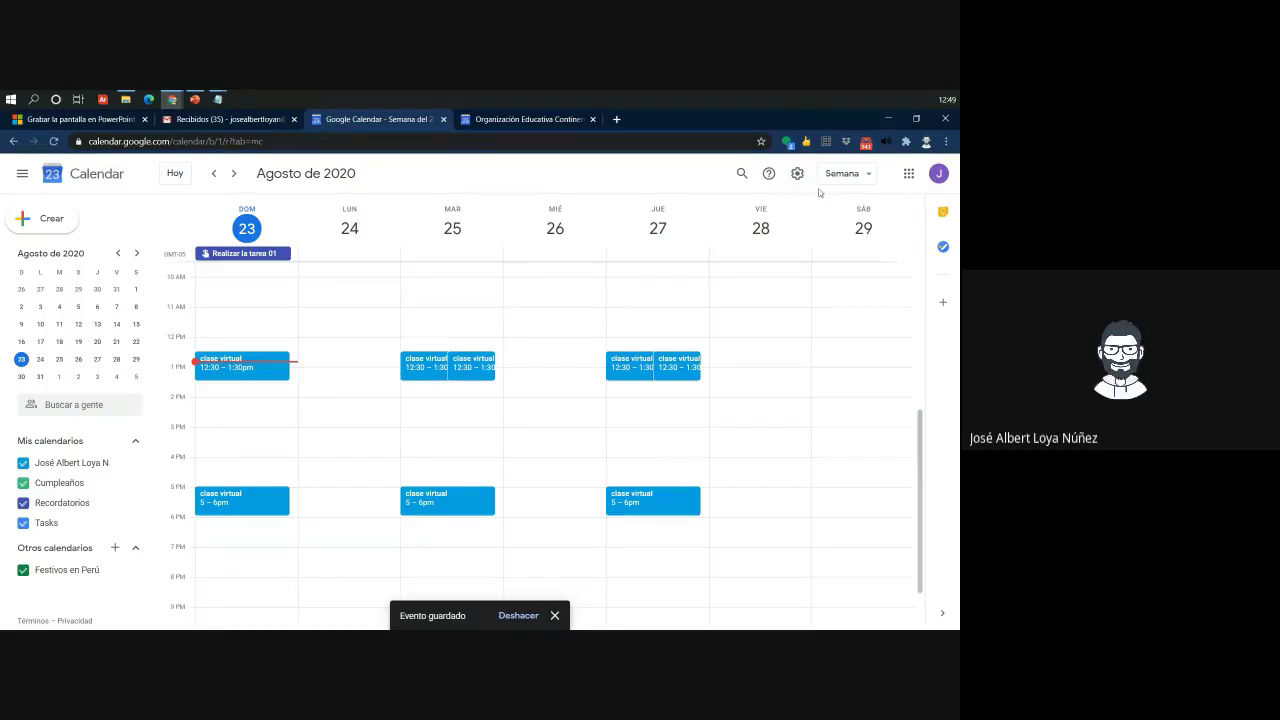
Close the personal account's calendar, leaving the organisation account's calendar open beside the other browser pages
left_click(583, 119)
left_click(593, 119)
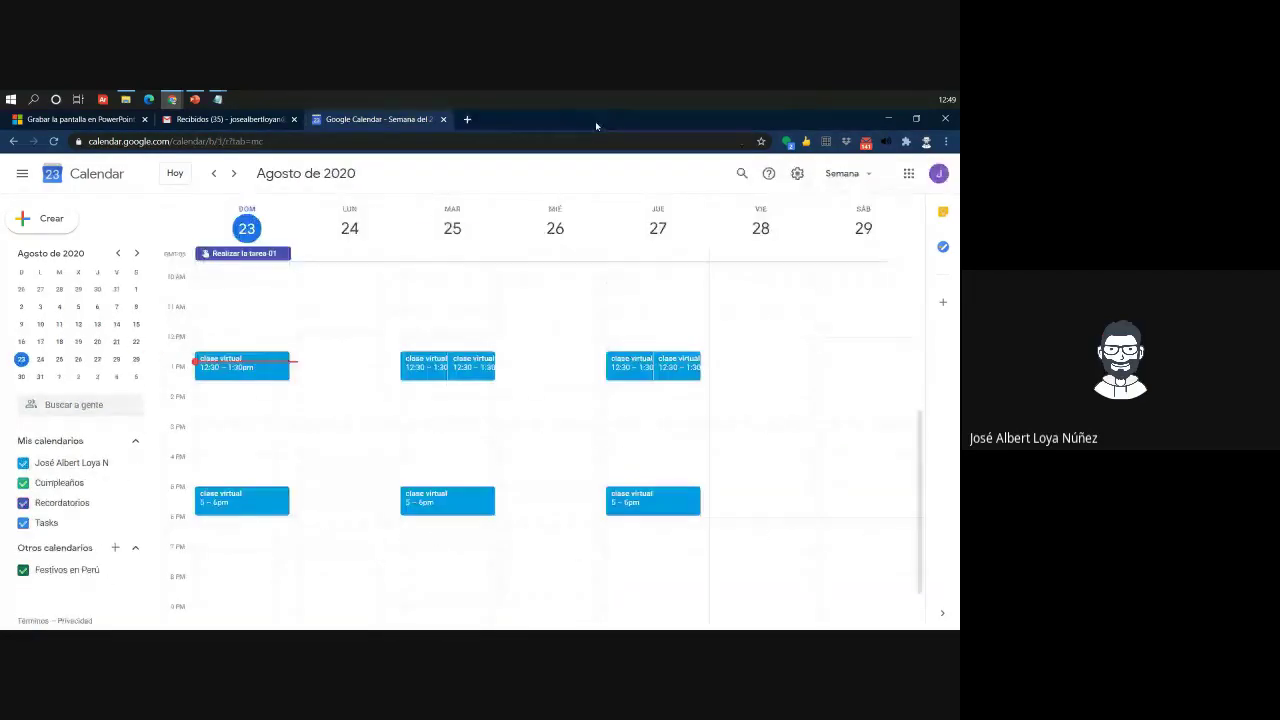
left_click(468, 119)
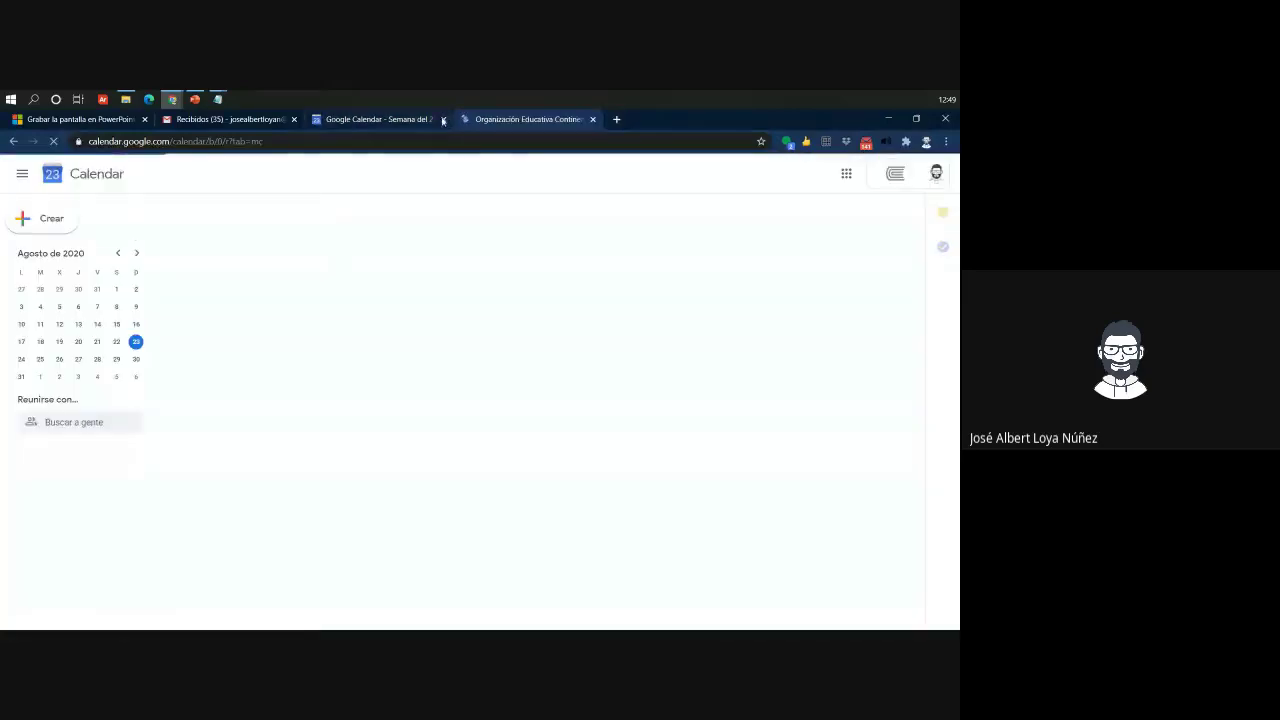
left_click(444, 121)
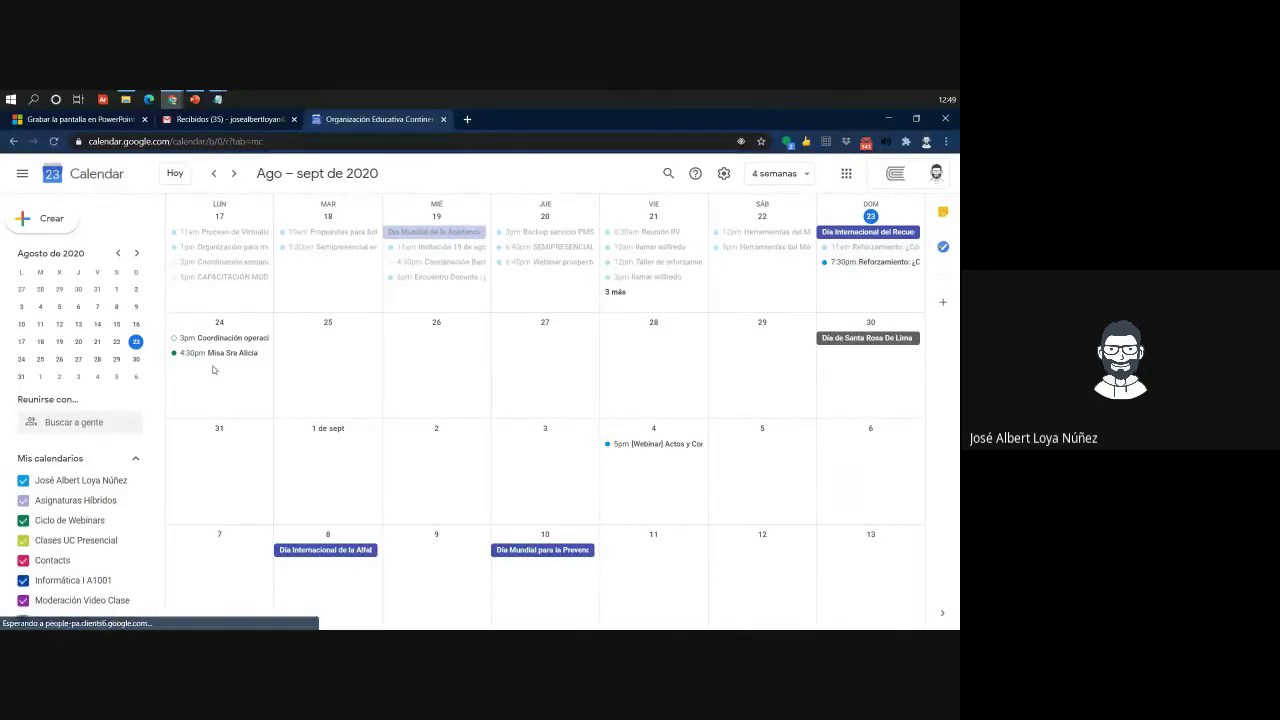
Open the 23 August 7:30pm "Reforzamiento" event for editing, expand its Meet details and copy the meeting ID
left_click(857, 265)
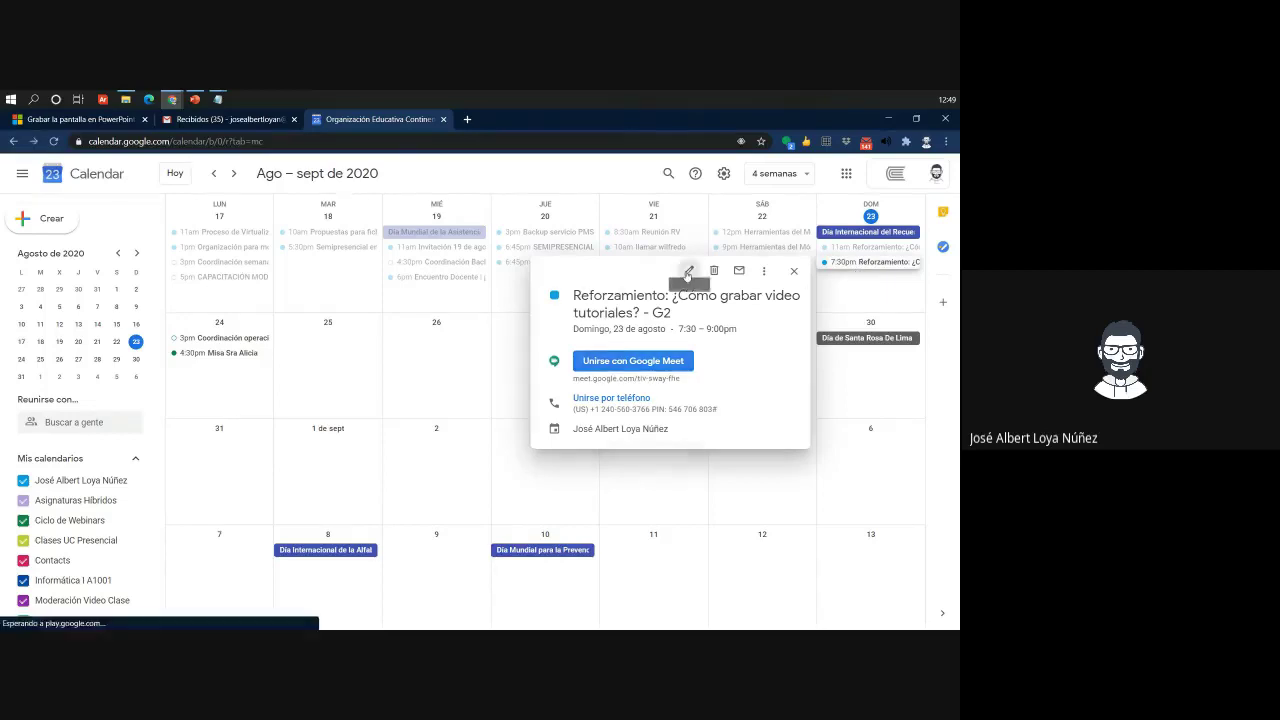
left_click(694, 270)
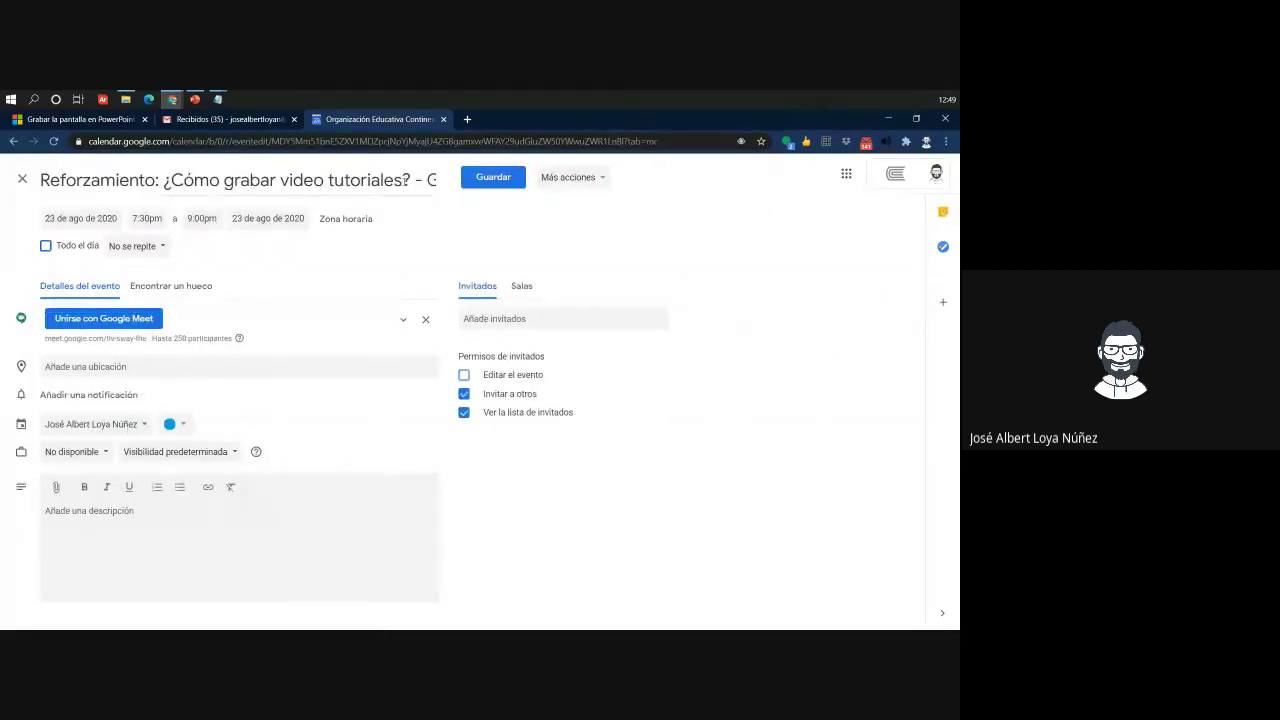
left_click(410, 183)
left_click(408, 218)
left_click(332, 322)
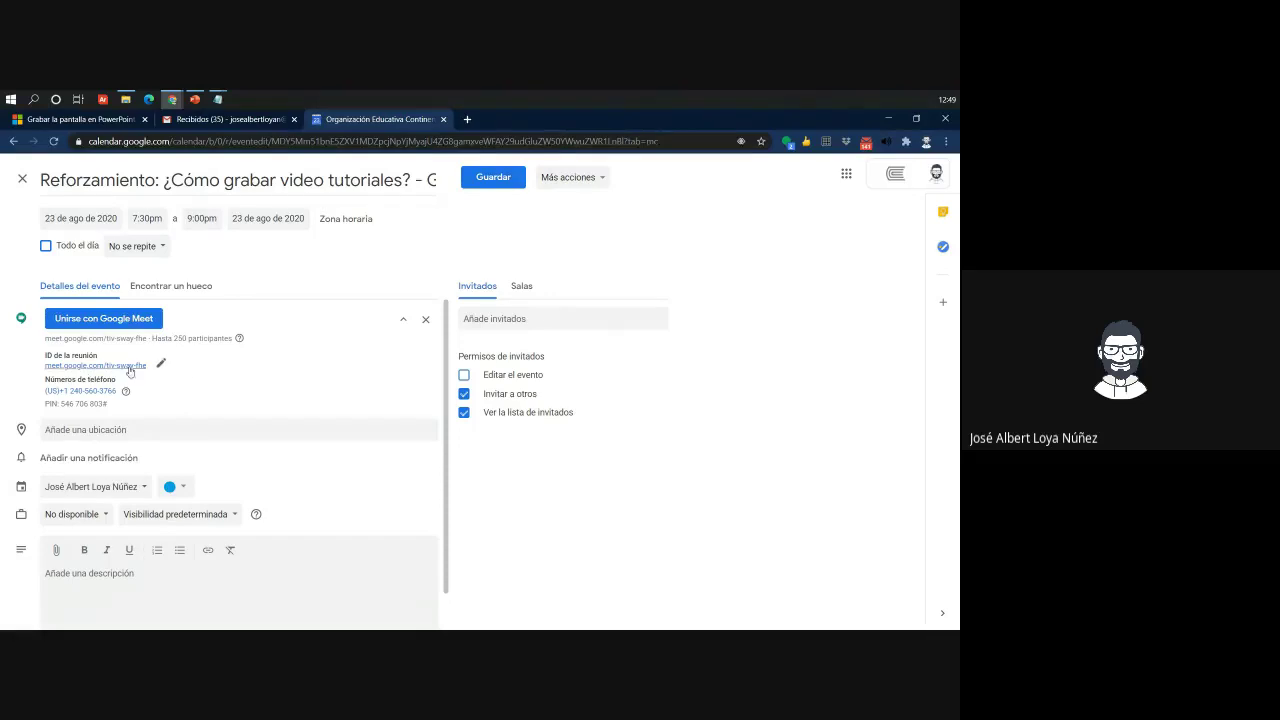
left_click(161, 367)
key("ctrl+c")
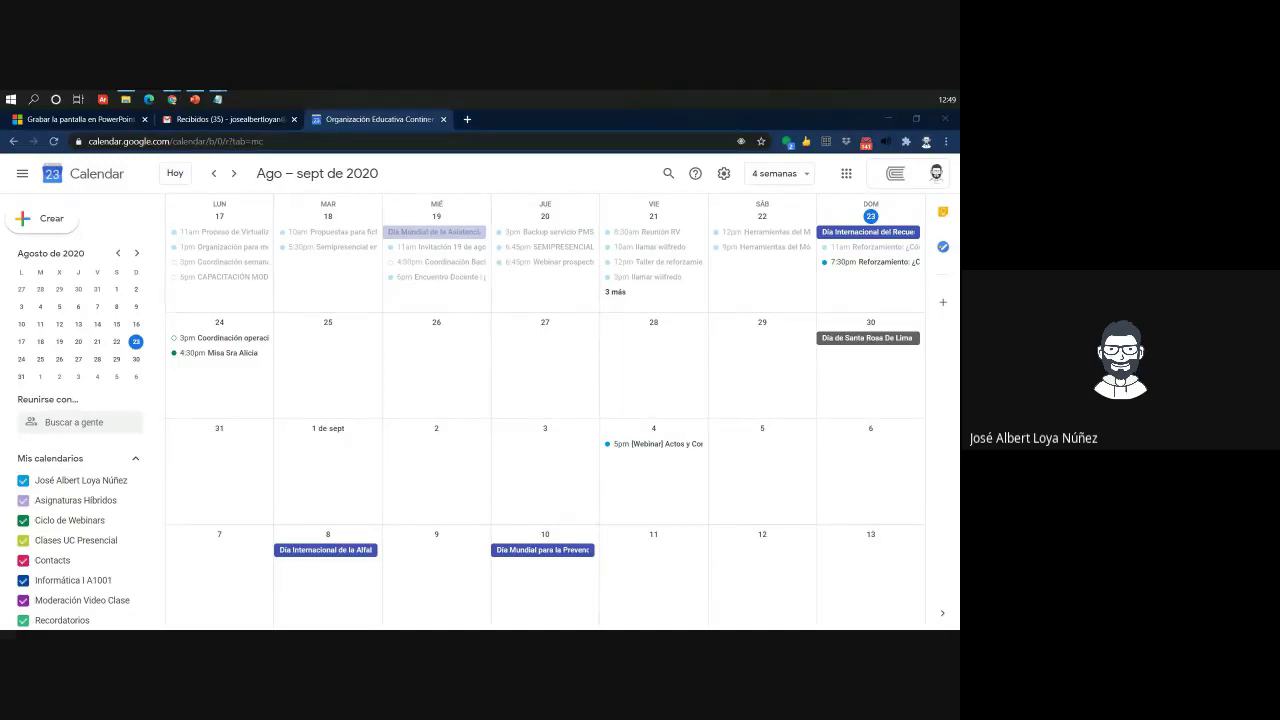
Switch to Notepad and paste the copied meeting ID below the recording notes, leaving two blank lines in between
key("alt+Tab")
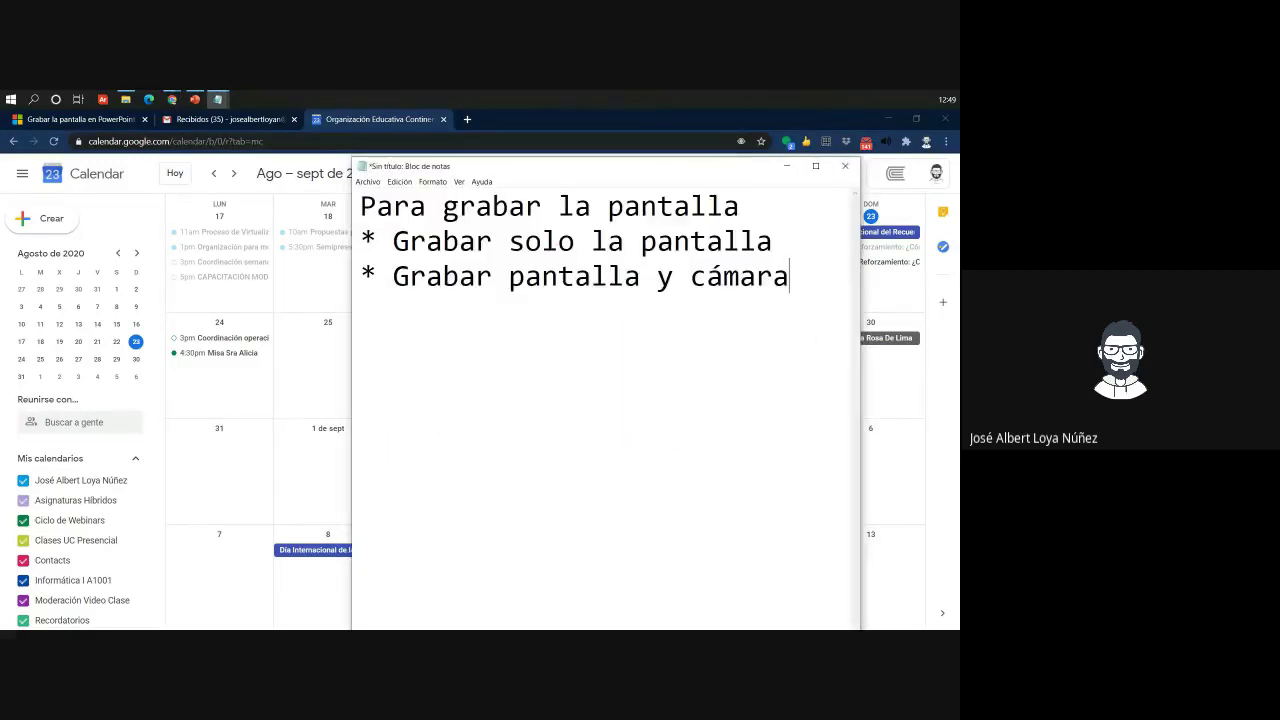
type("333")
key("BackSpace")
key("BackSpace")
key("BackSpace")
key("Return")
key("Return")
key("Return")
key("ctrl+v")
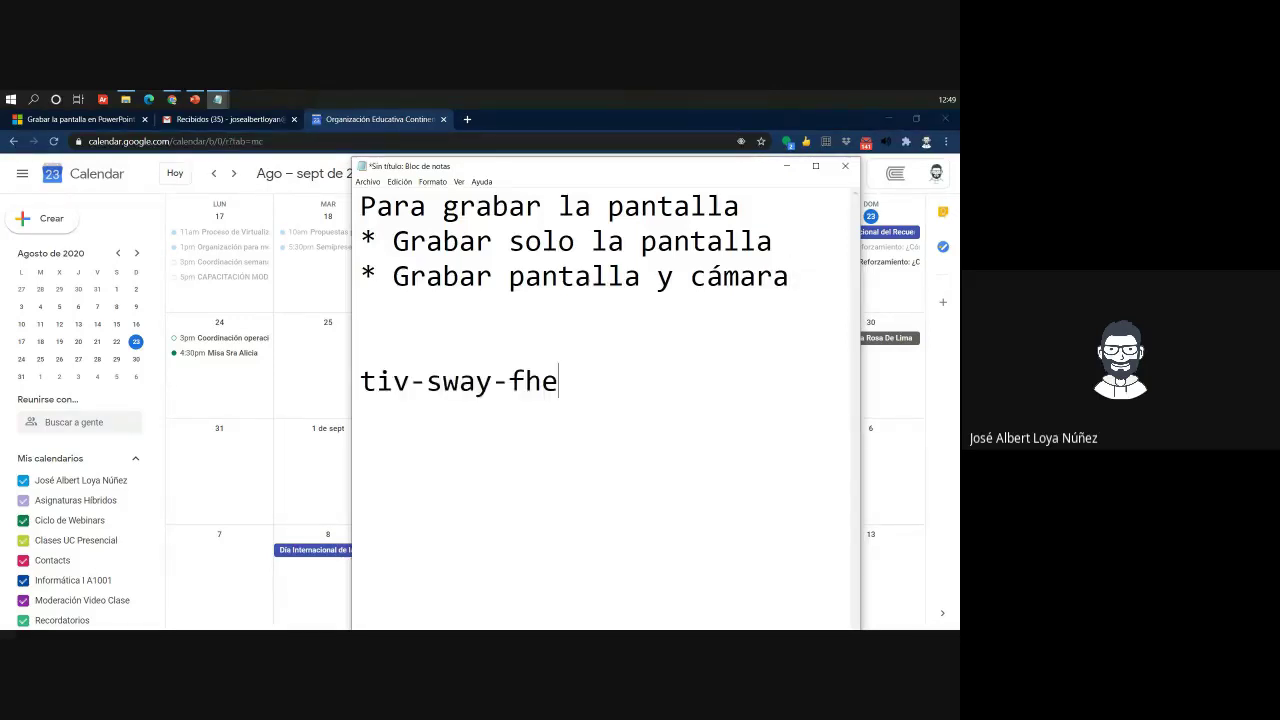
Start an event titled "Clase virtual" on Monday 24 August and add a Google Meet video call to it
left_click(193, 340)
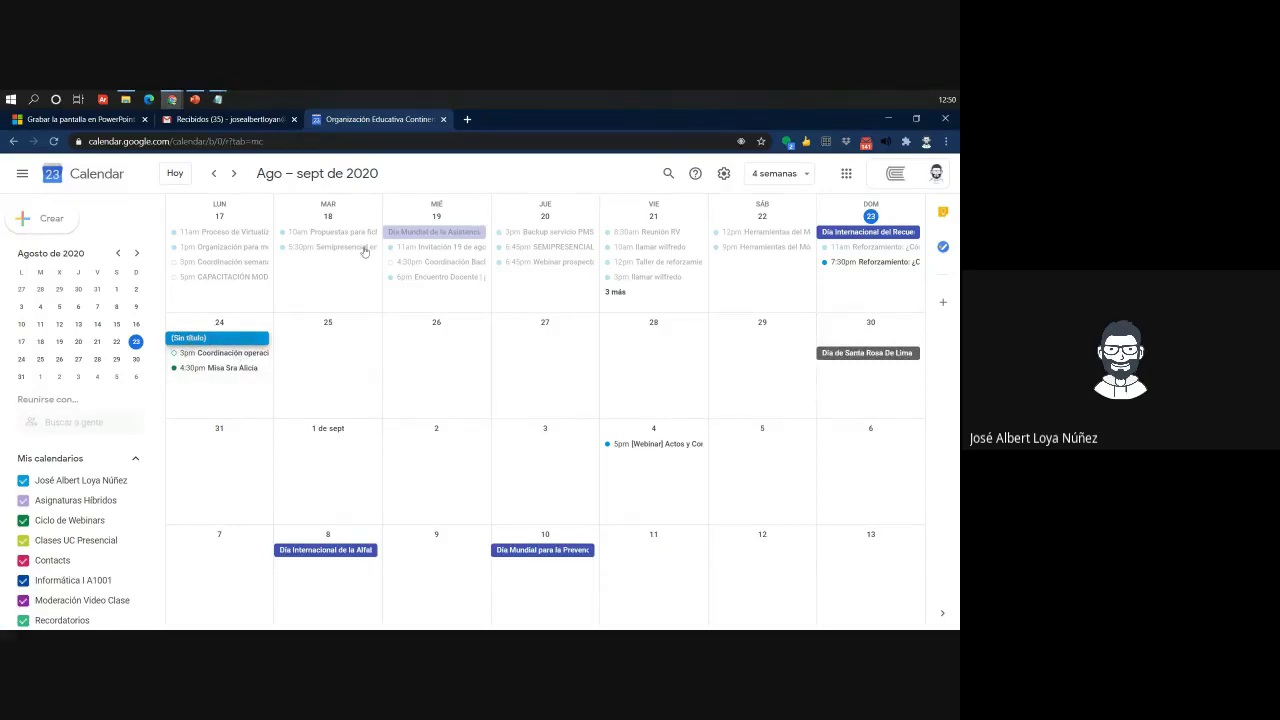
key("Escape")
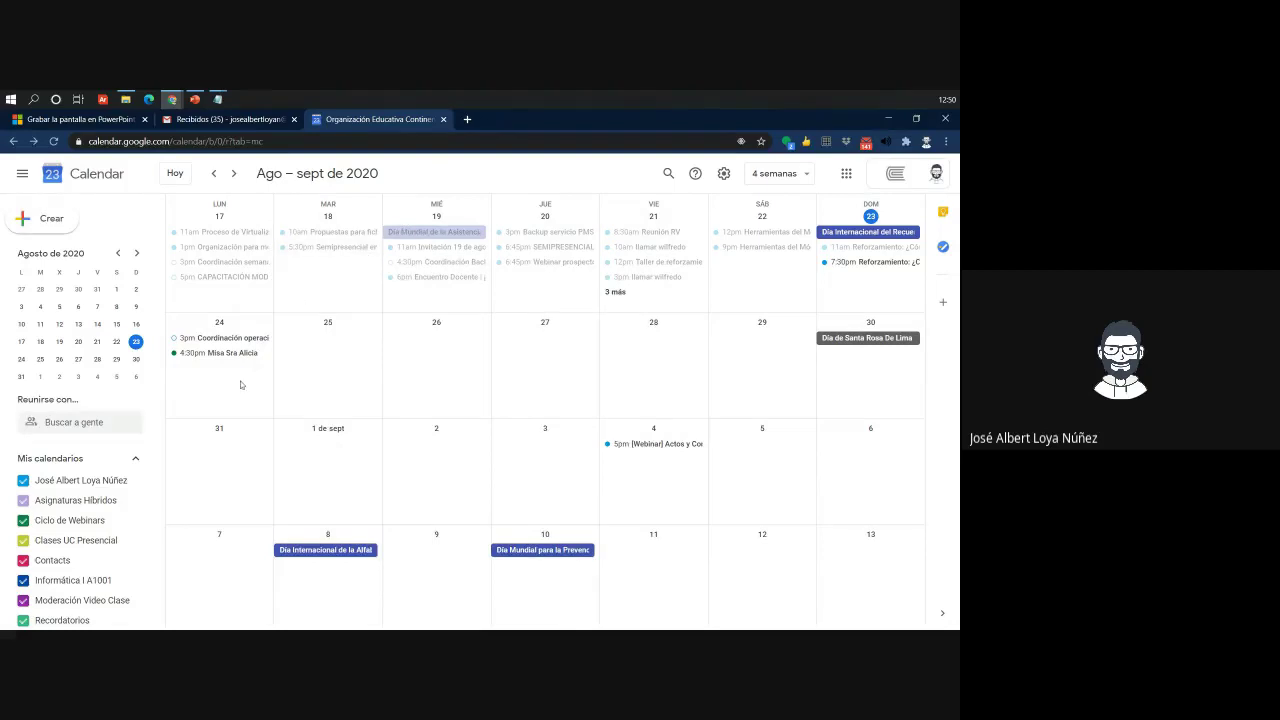
left_click(194, 404)
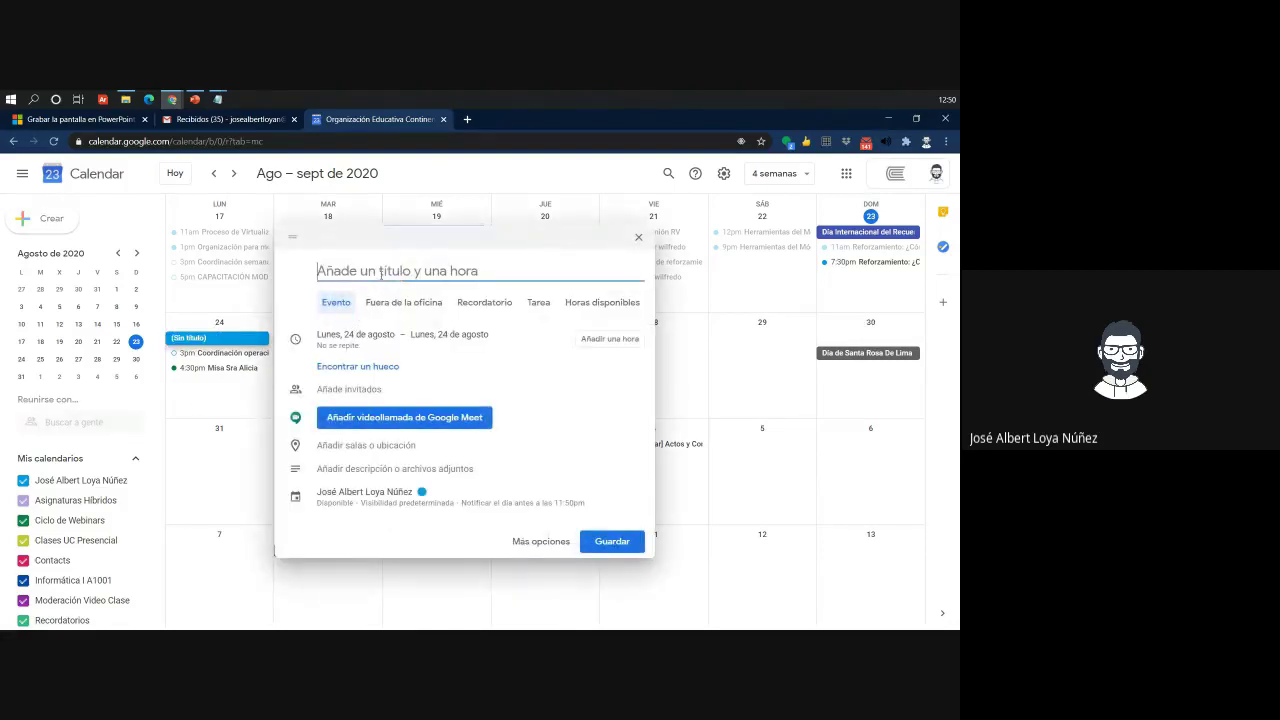
type("Clase ")
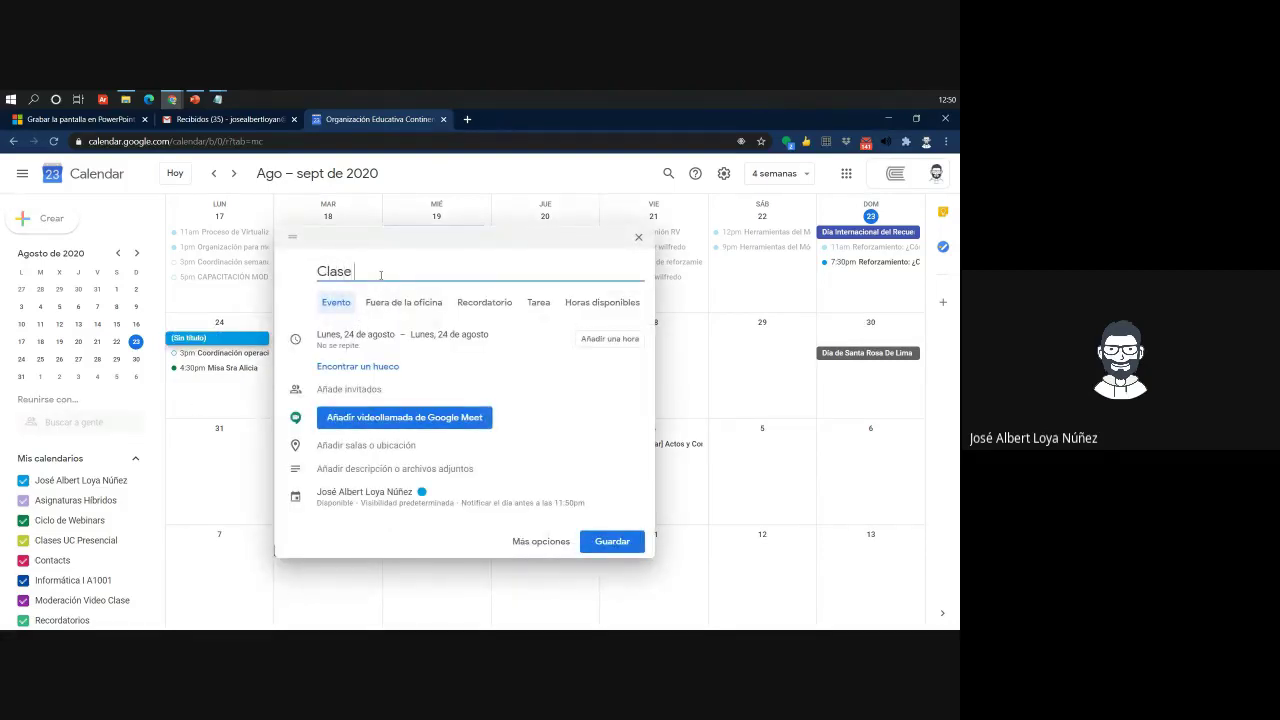
type("virtual")
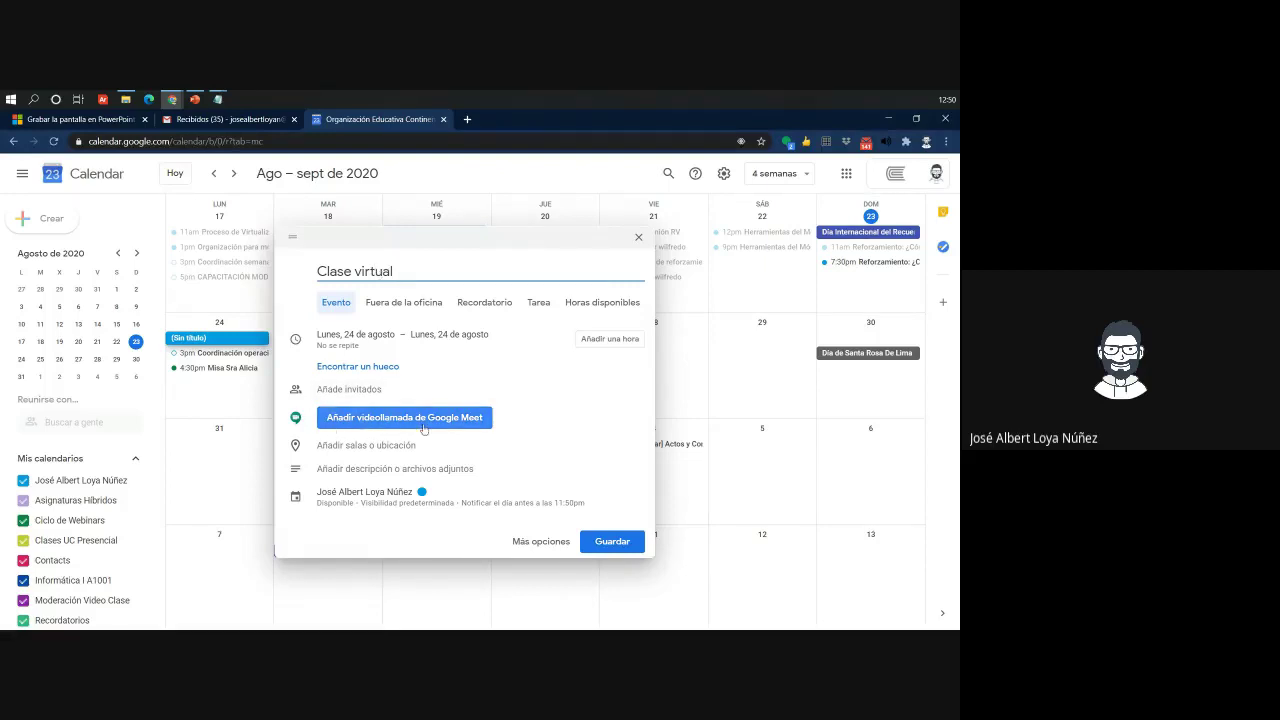
left_click(365, 428)
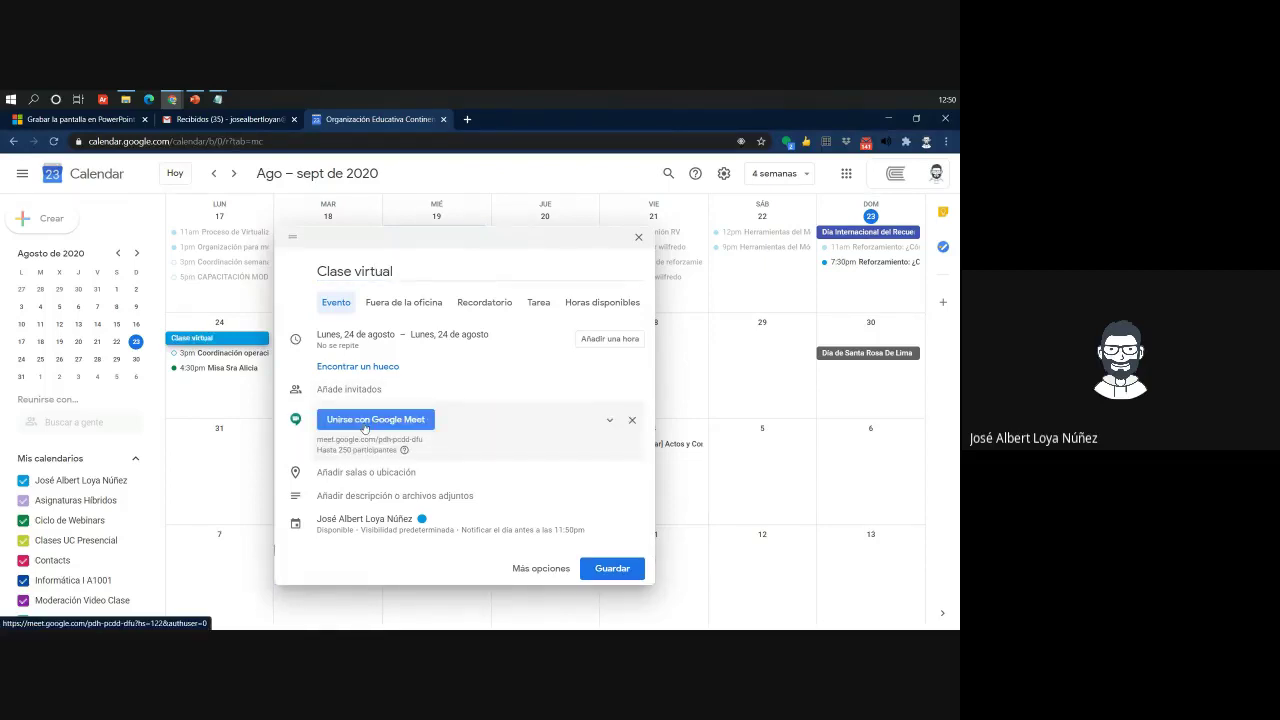
Replace the new event's Meet meeting ID with the one noted in Notepad and save the event
left_click(609, 420)
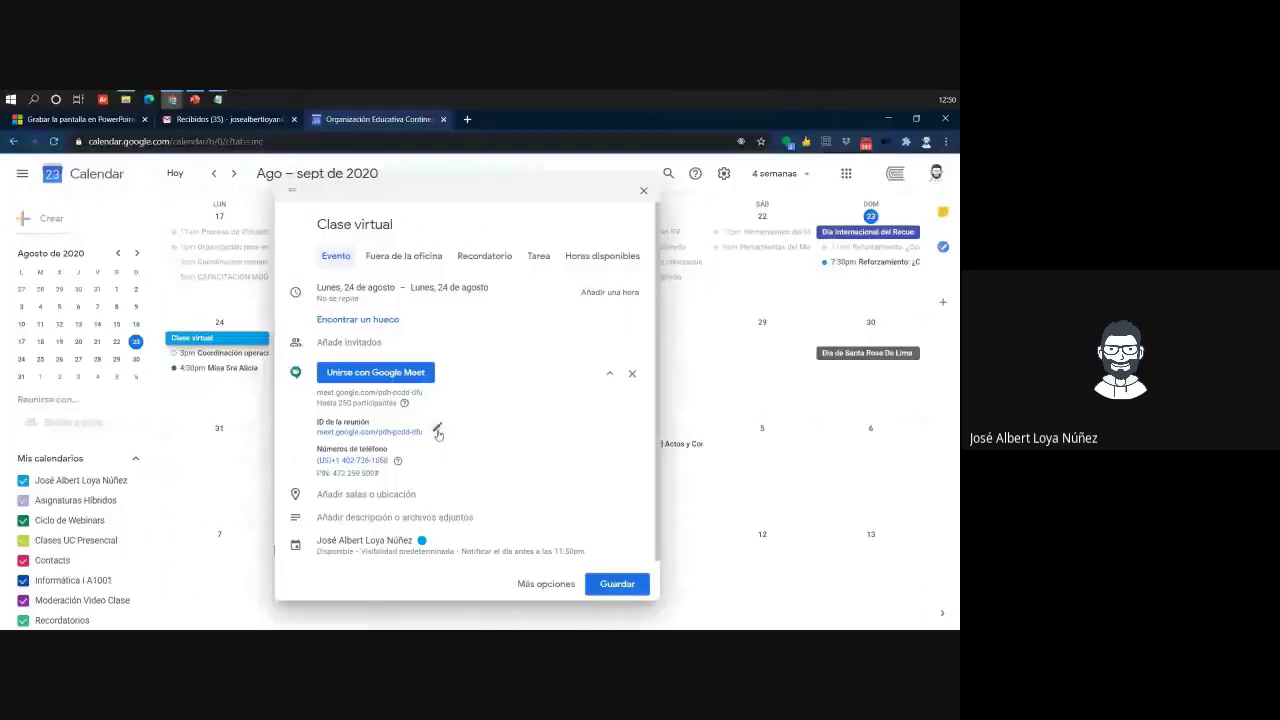
left_click(437, 429)
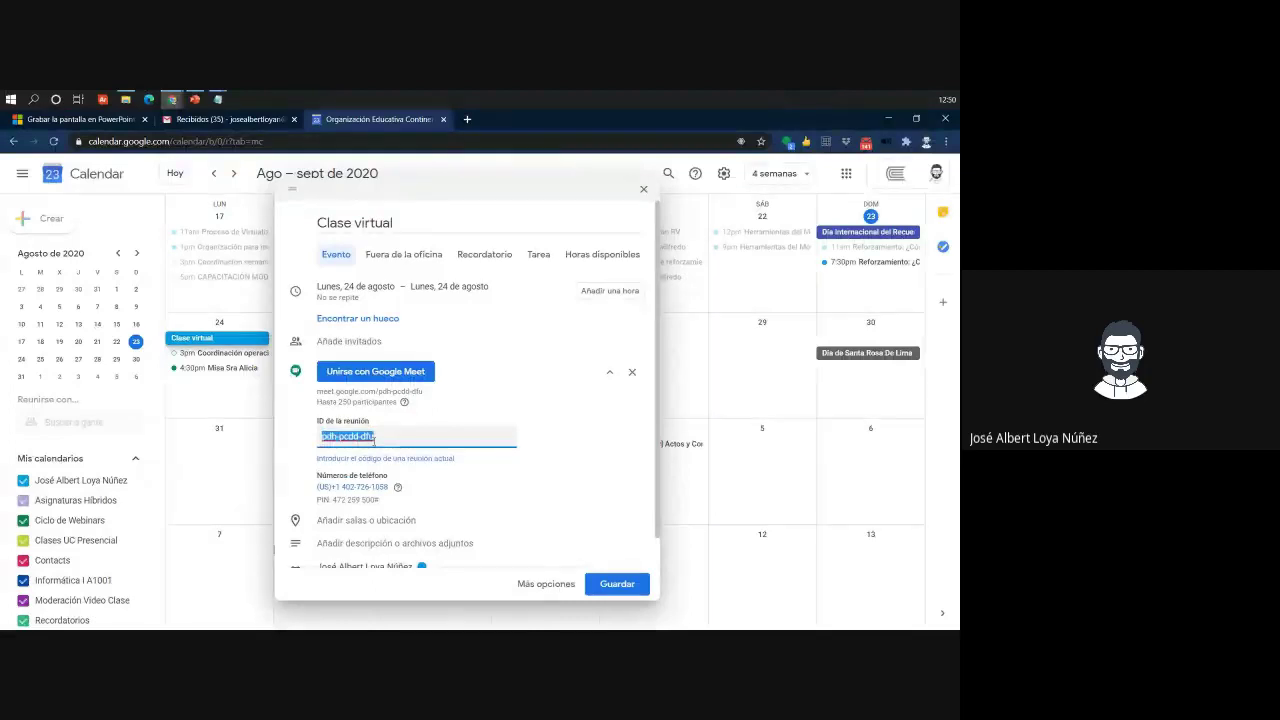
key("alt+Tab")
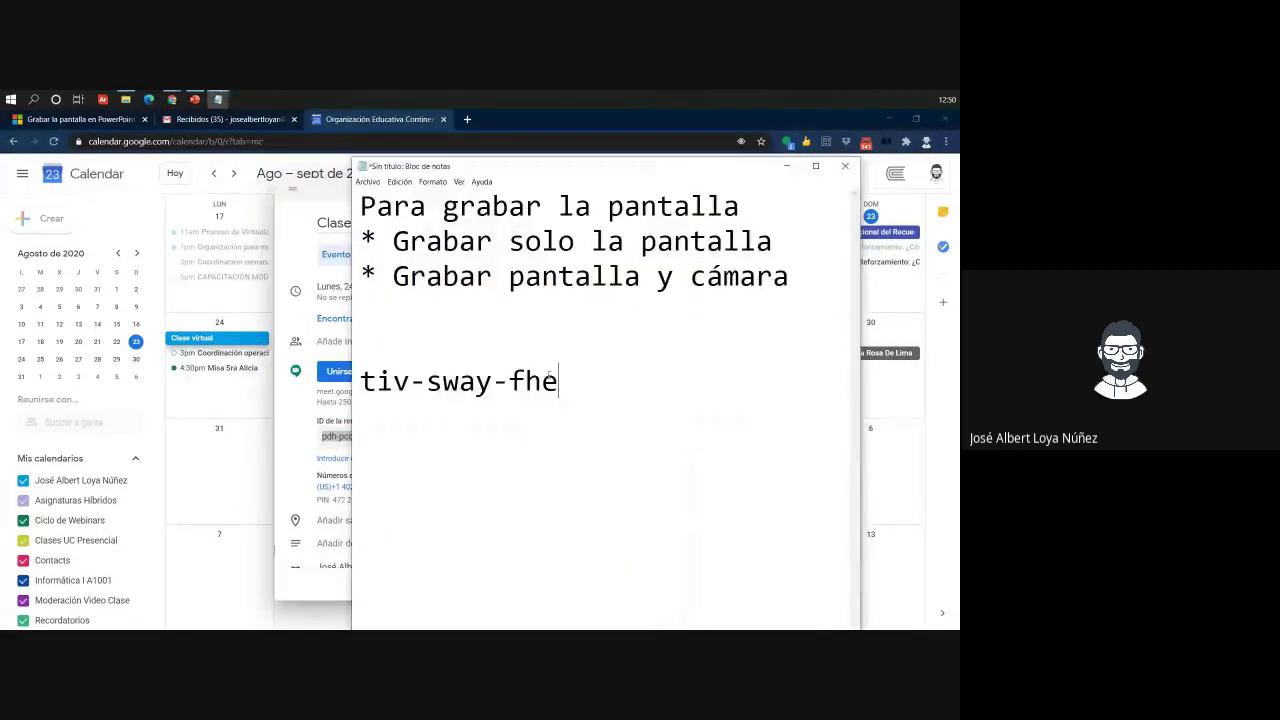
left_click_drag(557, 381, 359, 383)
key("ctrl+c")
left_click(293, 434)
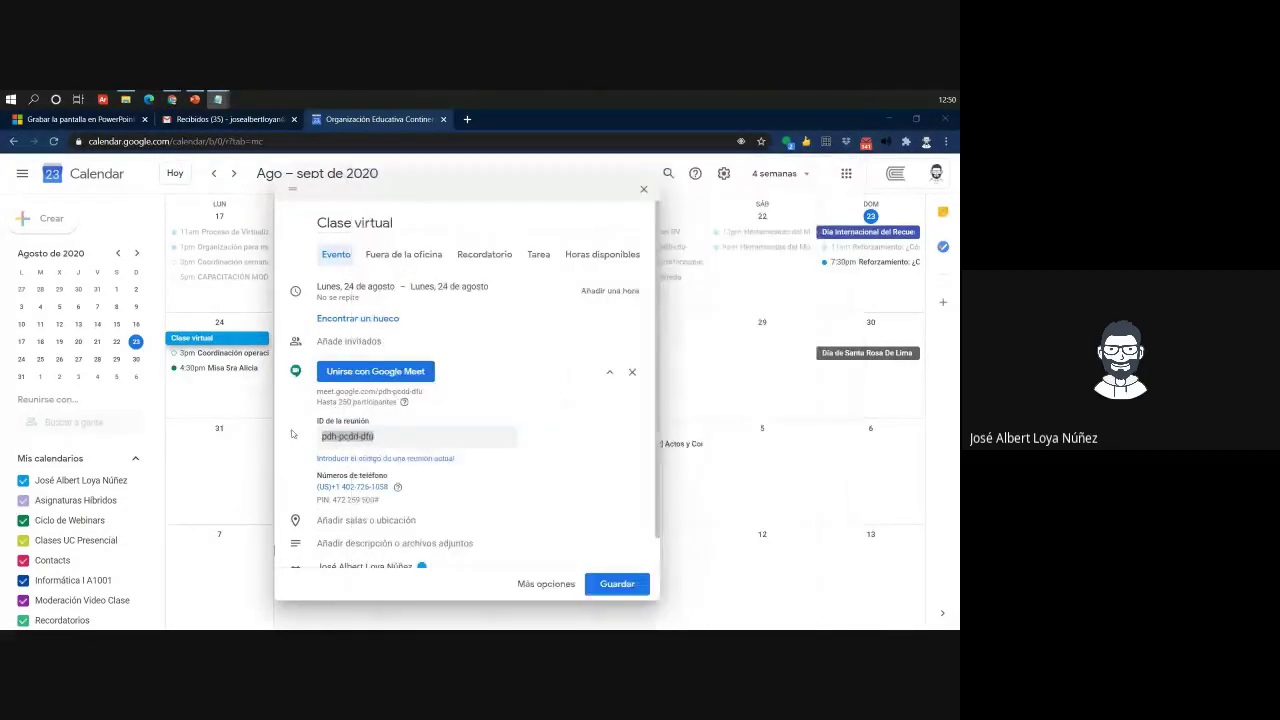
key("ctrl+v")
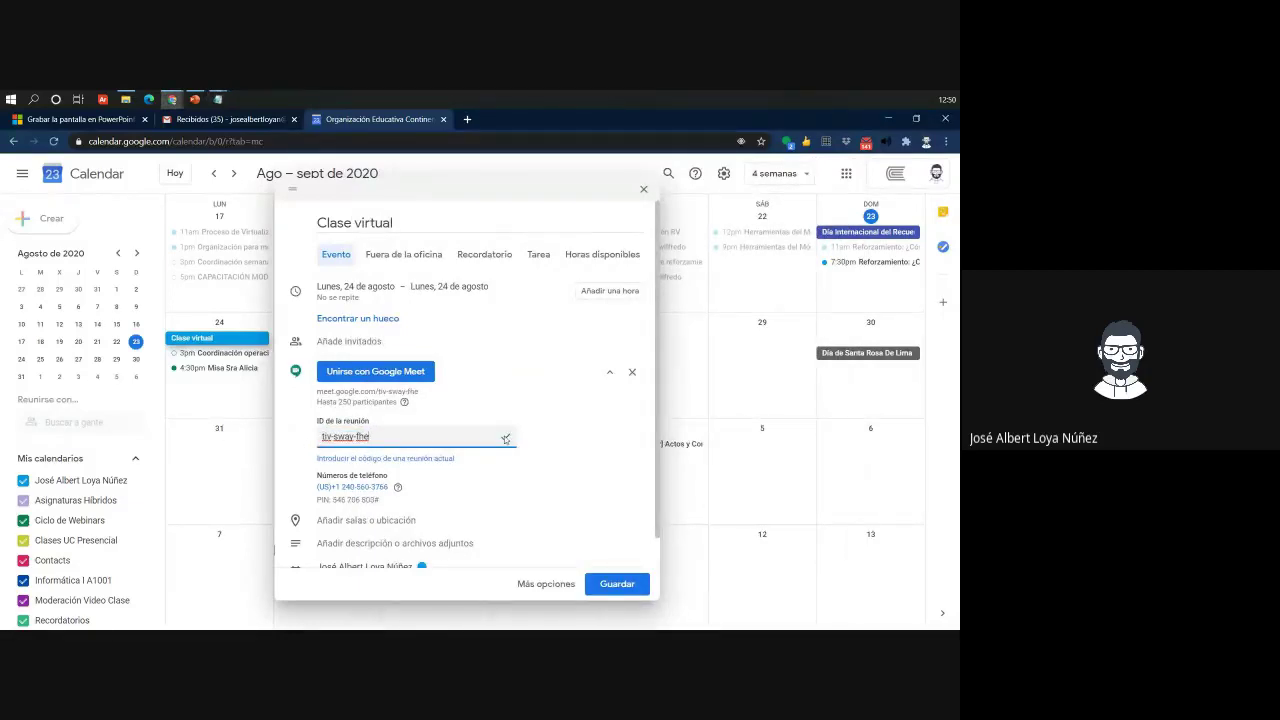
left_click(556, 489)
left_click(552, 521)
left_click(620, 586)
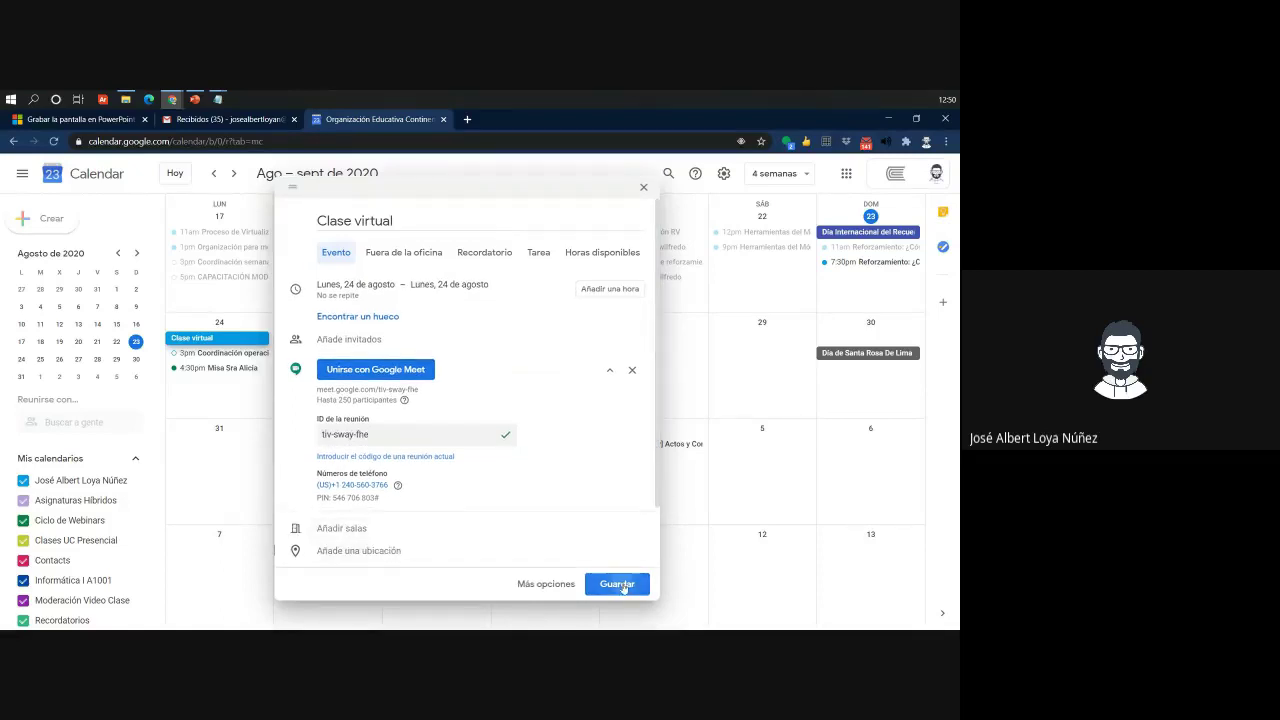
Check the Meet link in the details of the saved 24 August "Clase virtual" event and close them
left_click(233, 355)
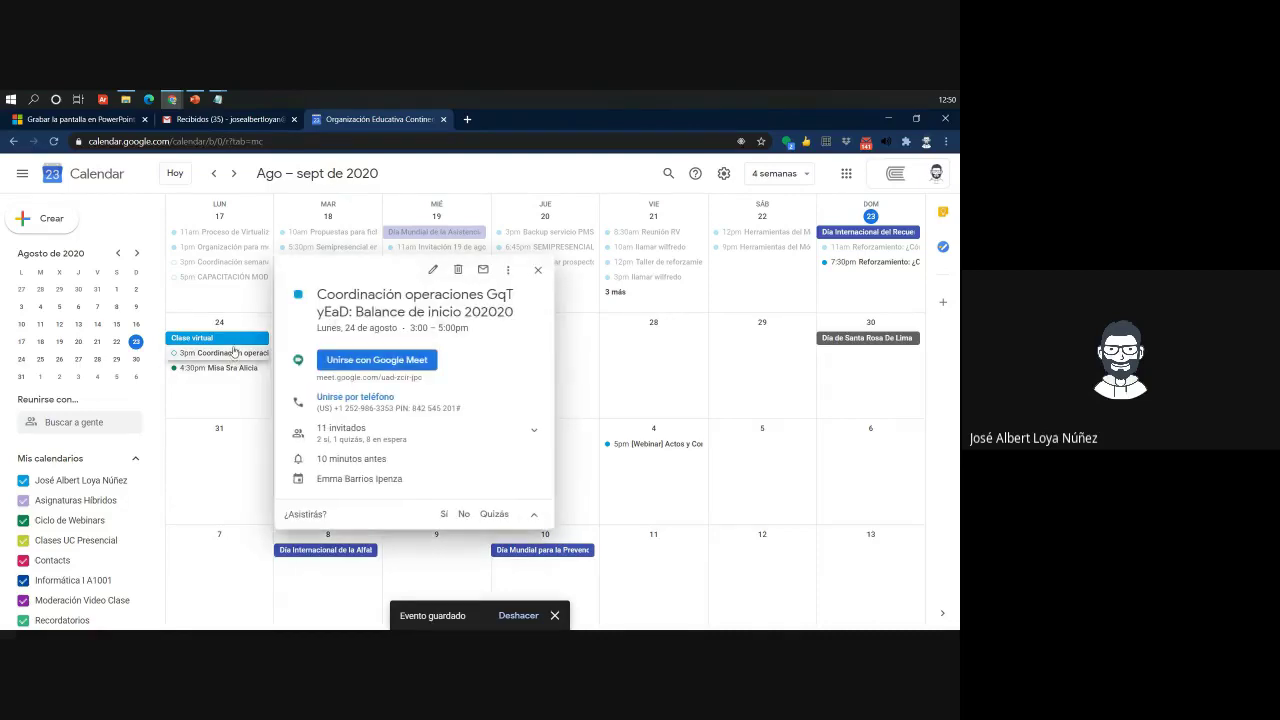
left_click(215, 338)
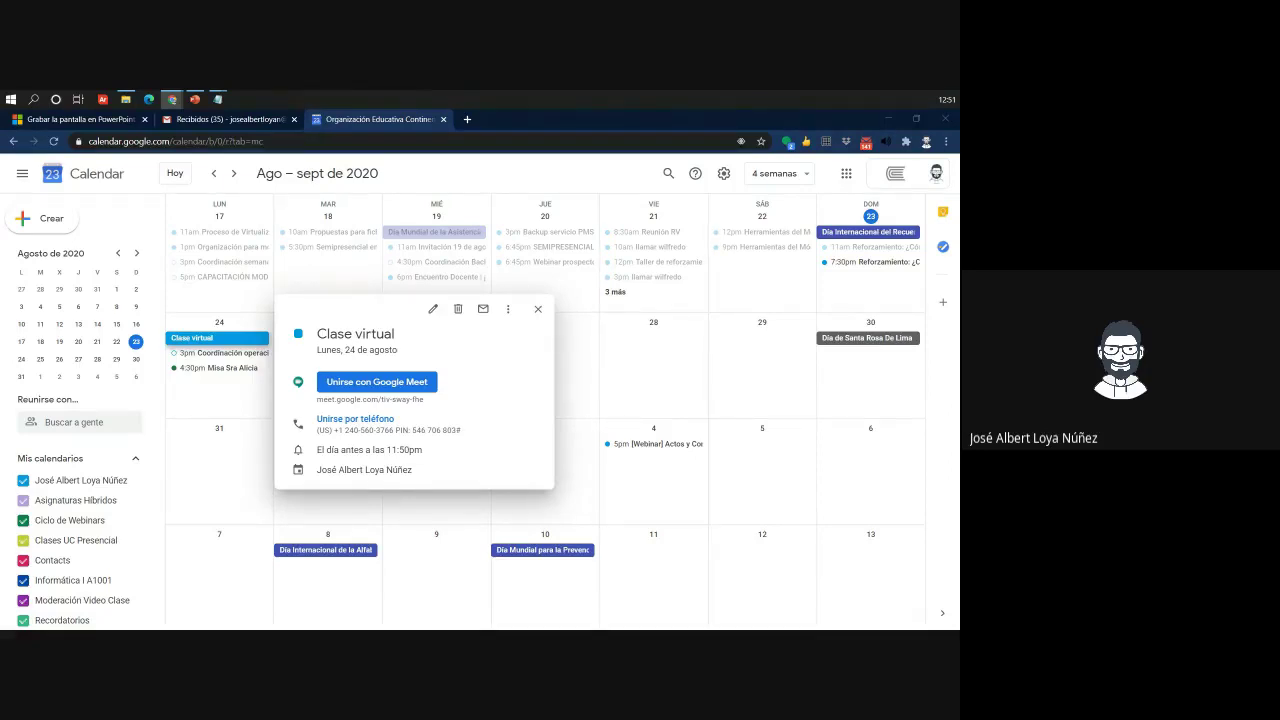
left_click(538, 309)
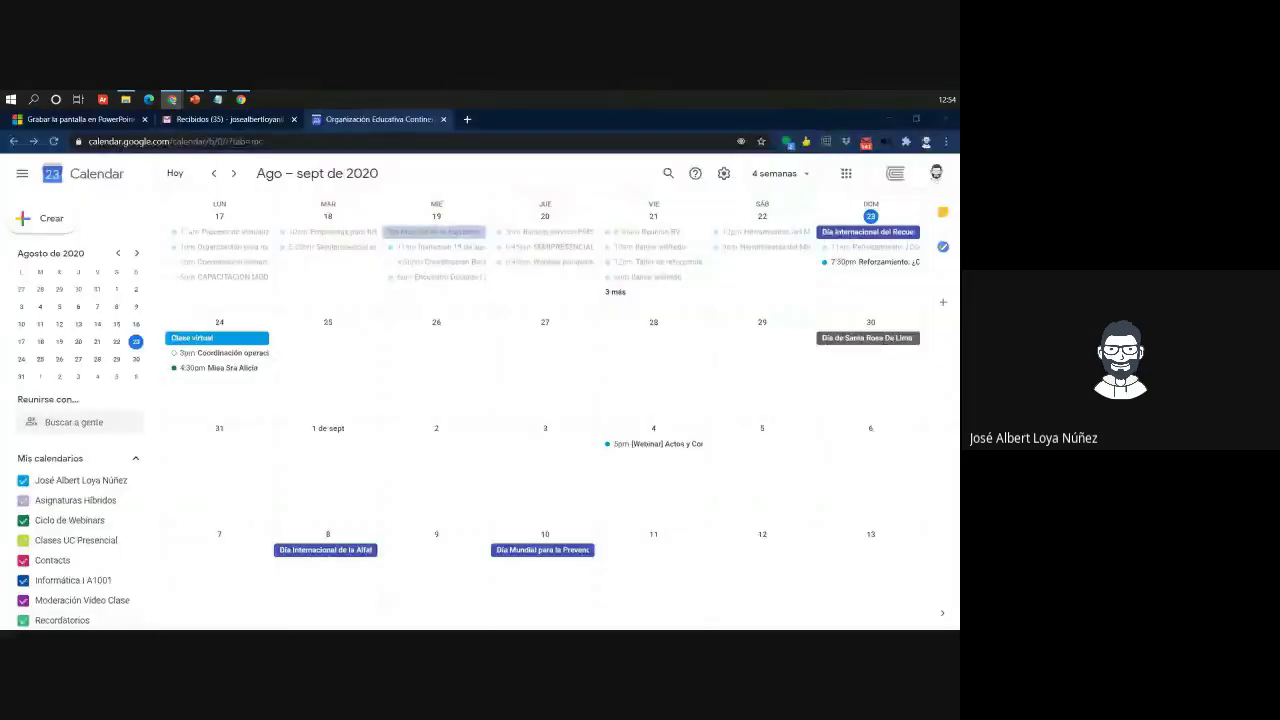
key("super+d")
key("super+d")
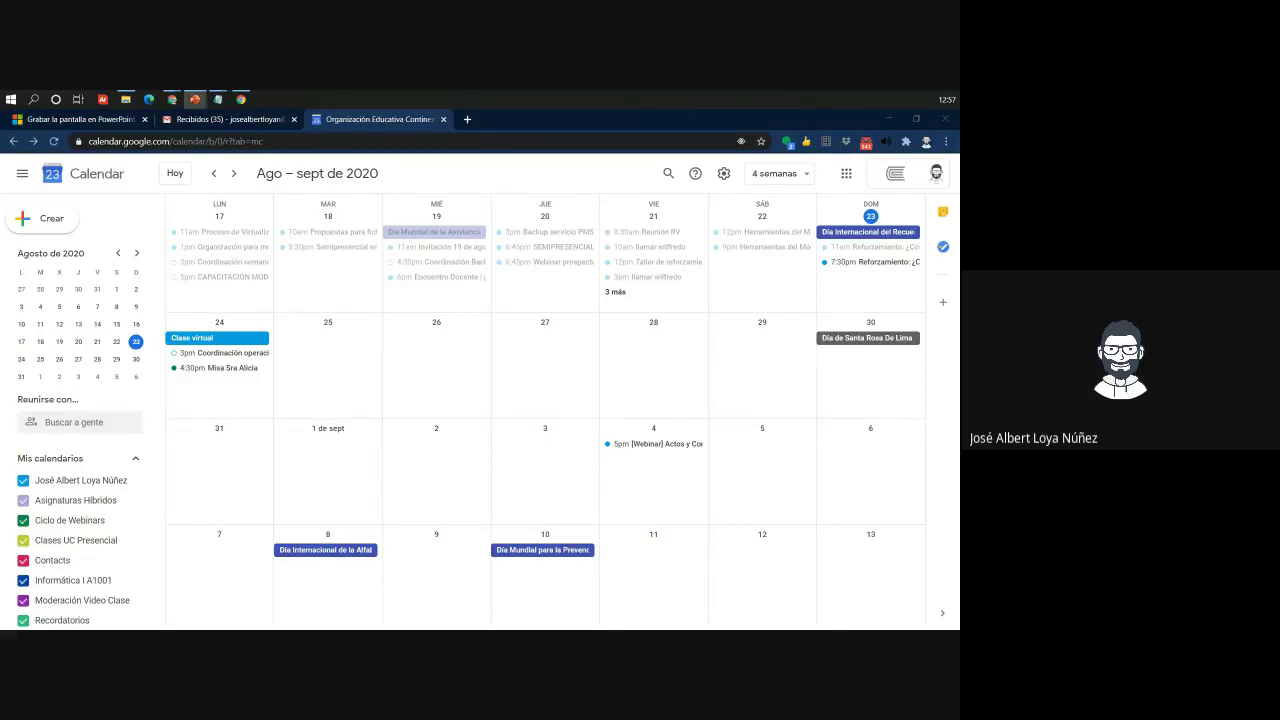
Switch to the PowerPoint slideshow at the slide about video editing
left_click(195, 99)
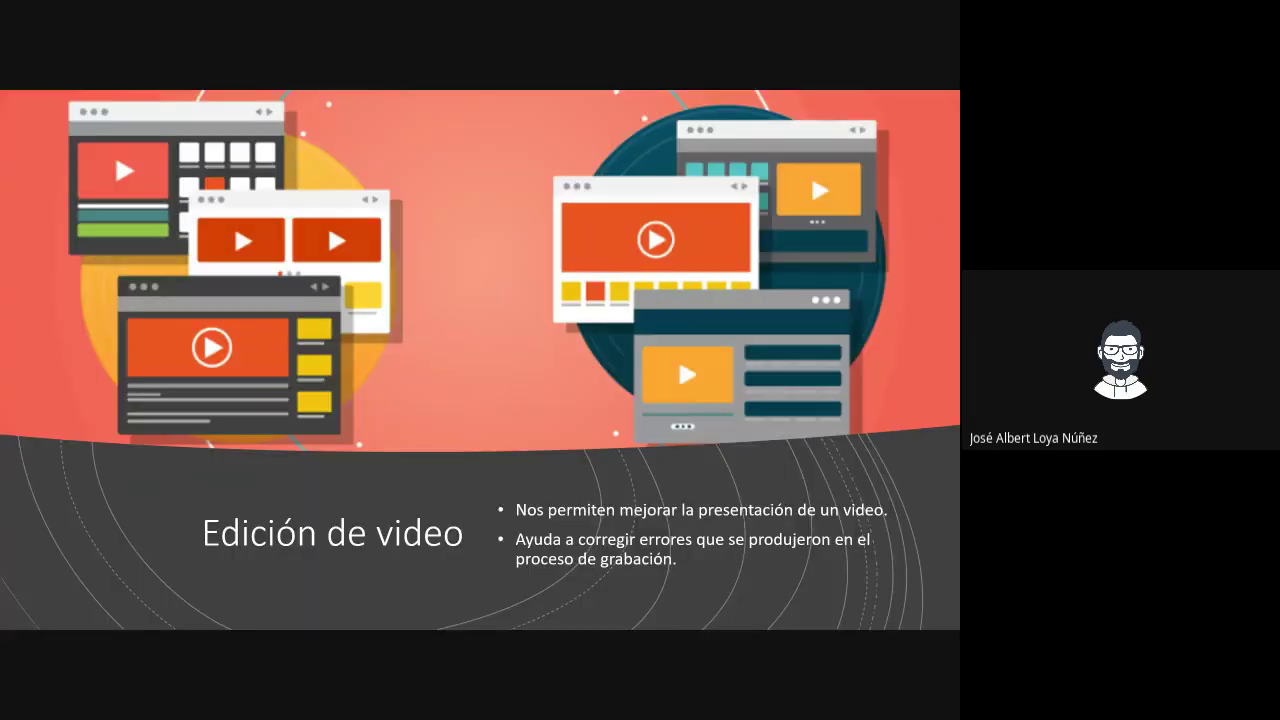
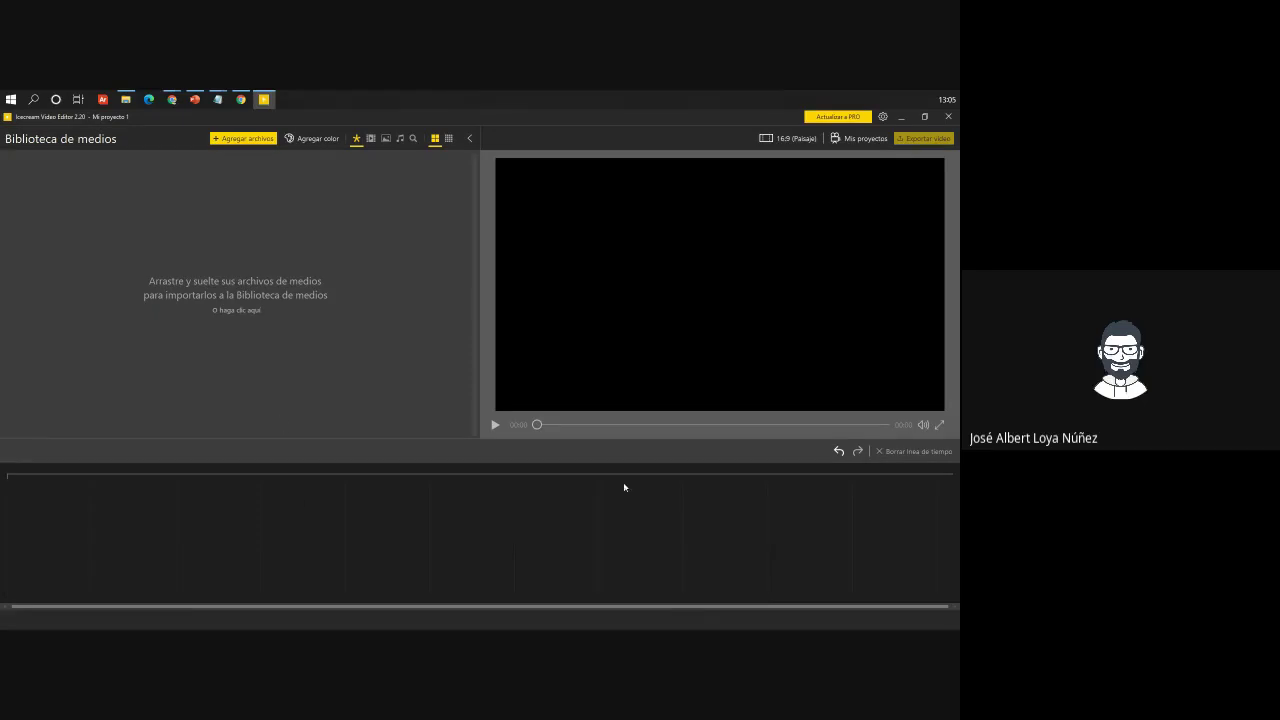
Import the Tutorial 3 video from the Ejemplo tutorial folder in Descargas into the media library
left_click(240, 138)
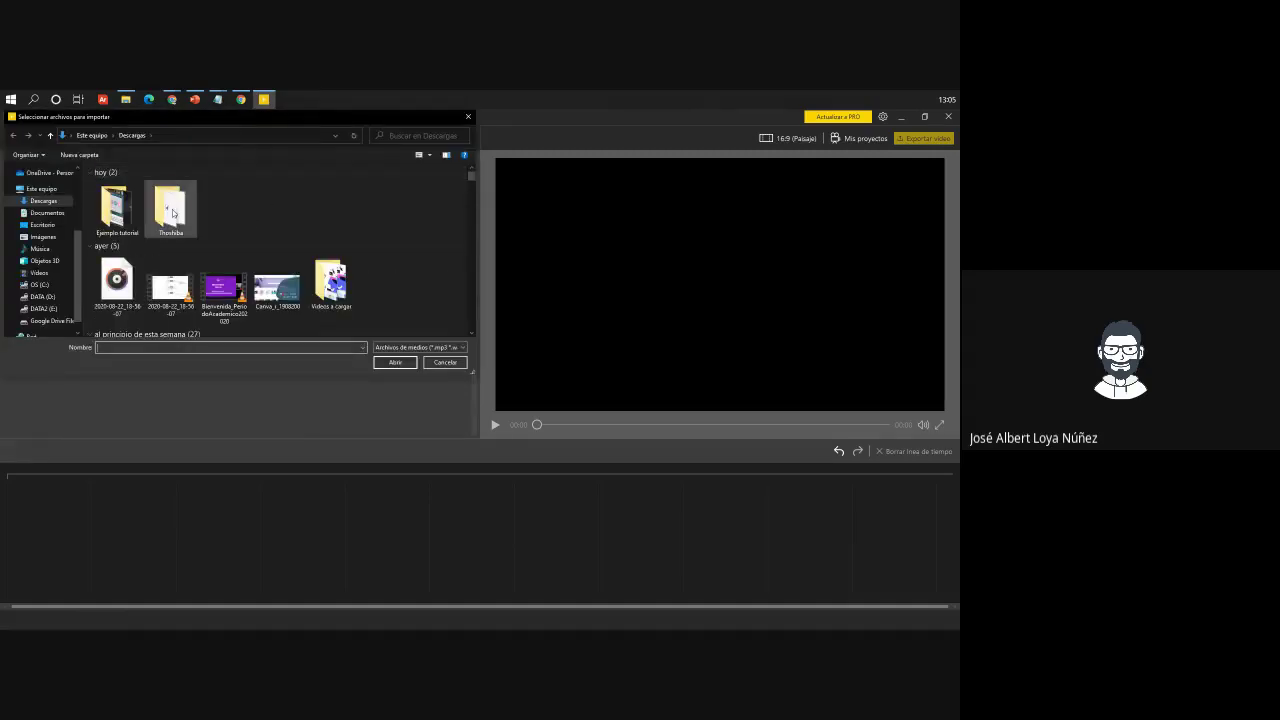
double_click(112, 208)
left_click(227, 195)
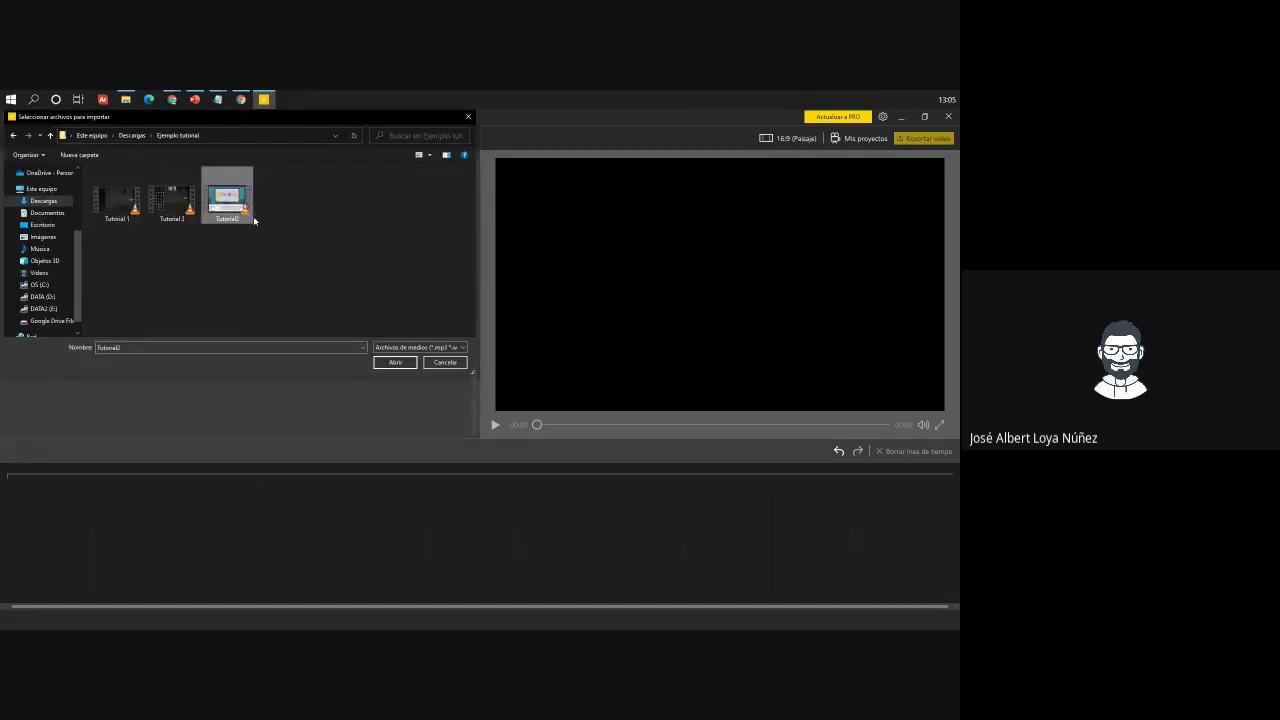
left_click(154, 199)
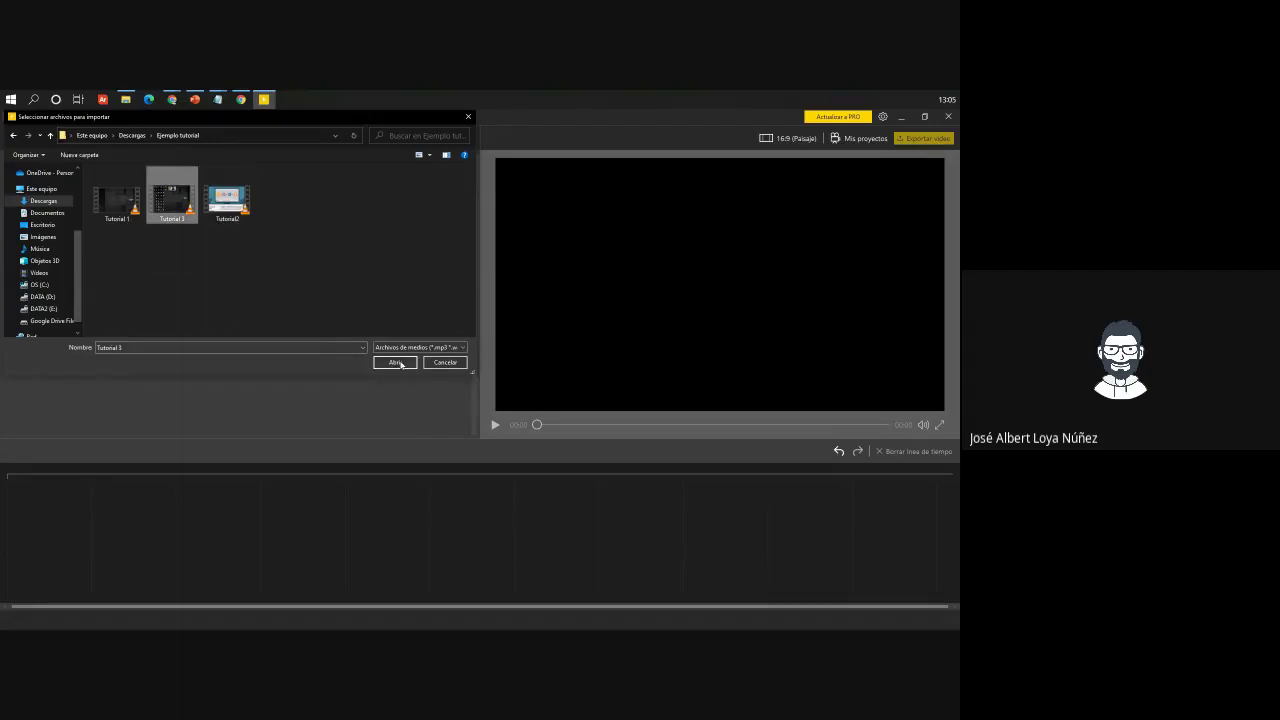
left_click(396, 362)
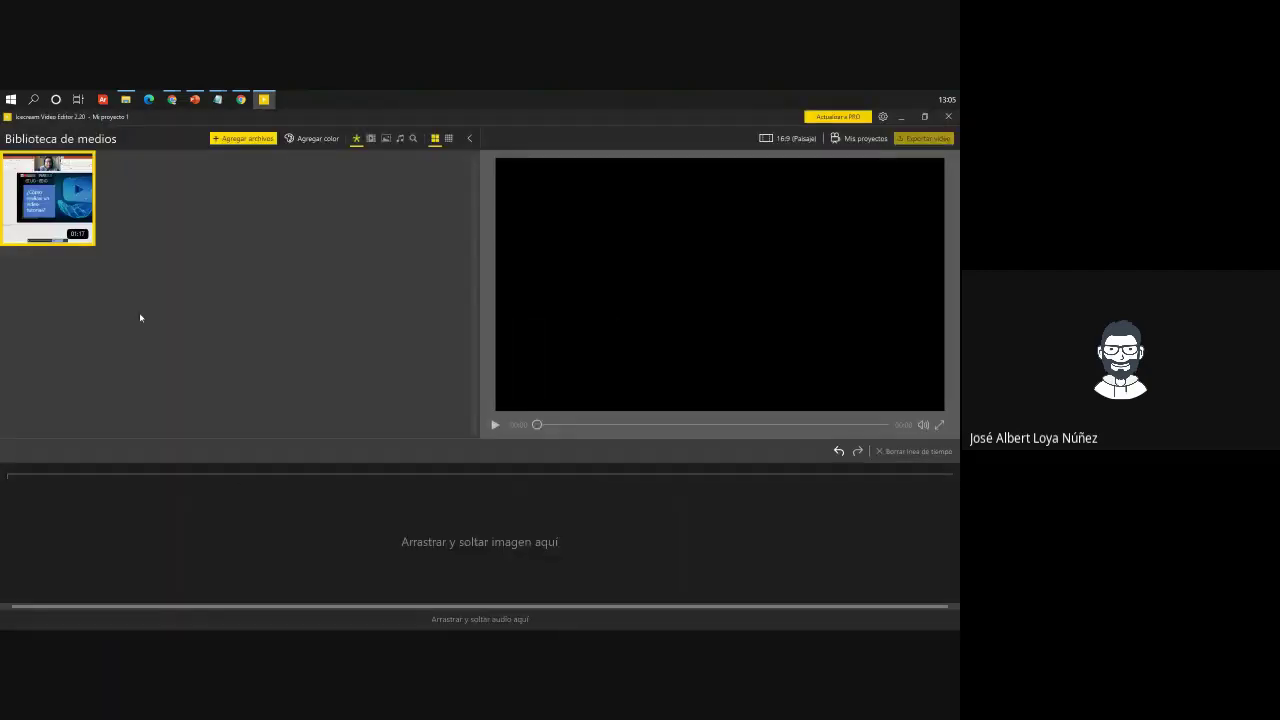
Place the imported tutorial video at the start of the empty timeline
mouse_move(93, 201)
left_click_drag(63, 215, 52, 496)
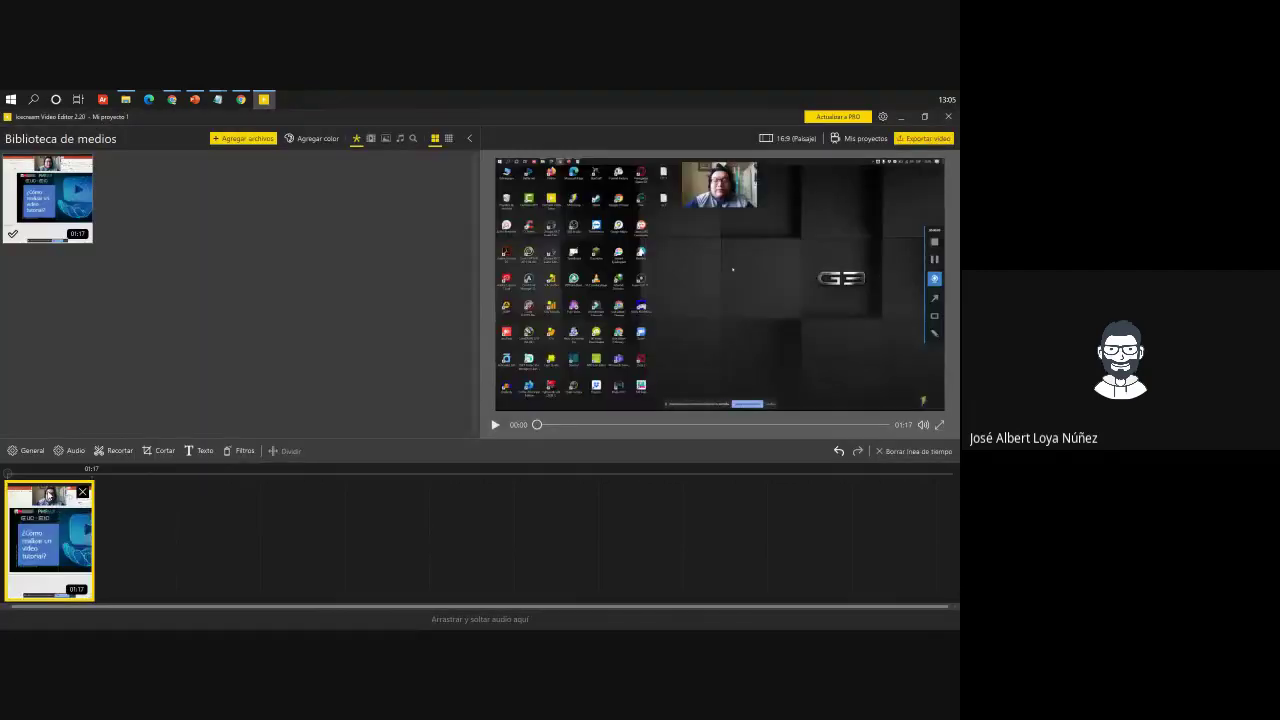
mouse_move(51, 572)
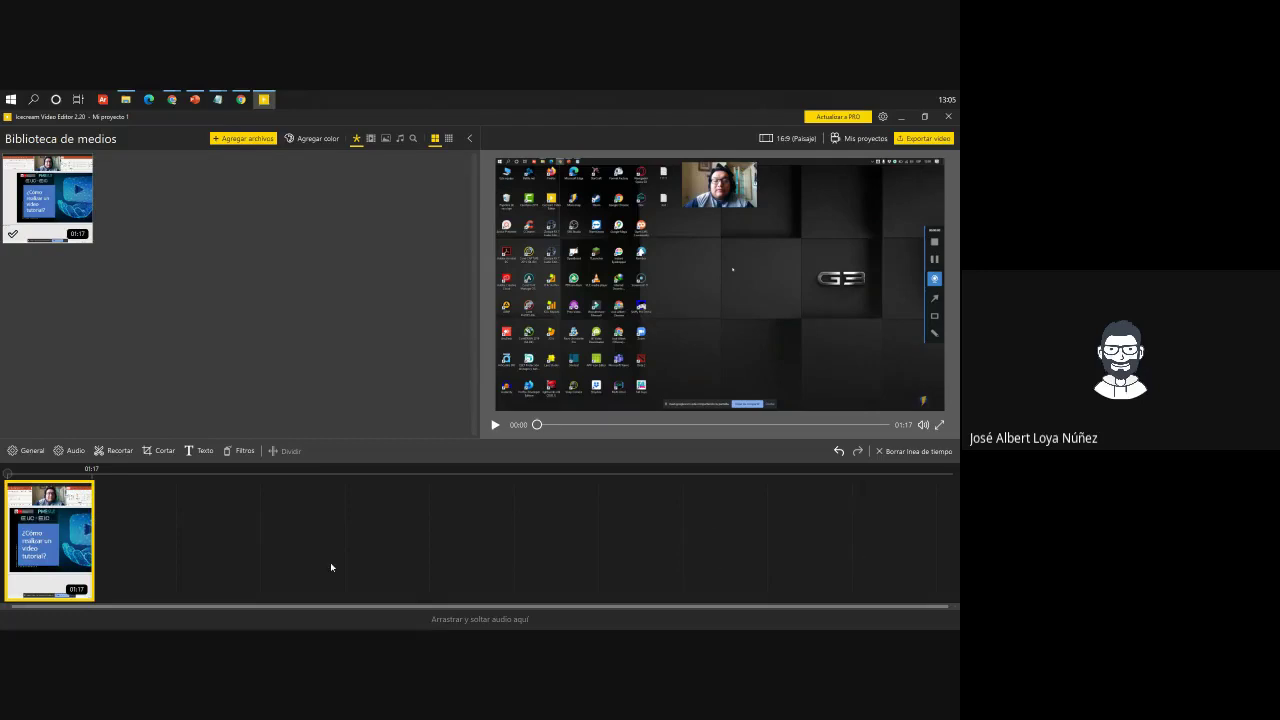
Trim the clip to start at 00:19, where the title slide is shown, and preview its opening seconds
left_click(494, 424)
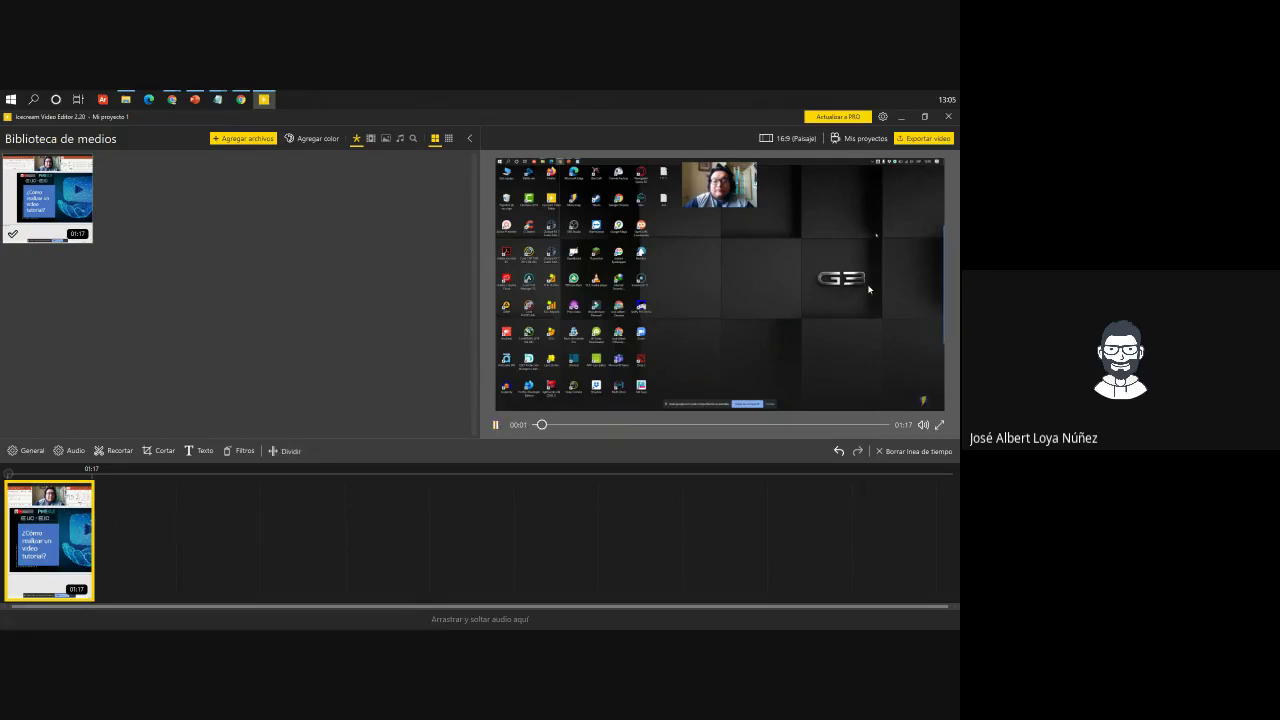
left_click(495, 425)
left_click_drag(551, 424, 623, 424)
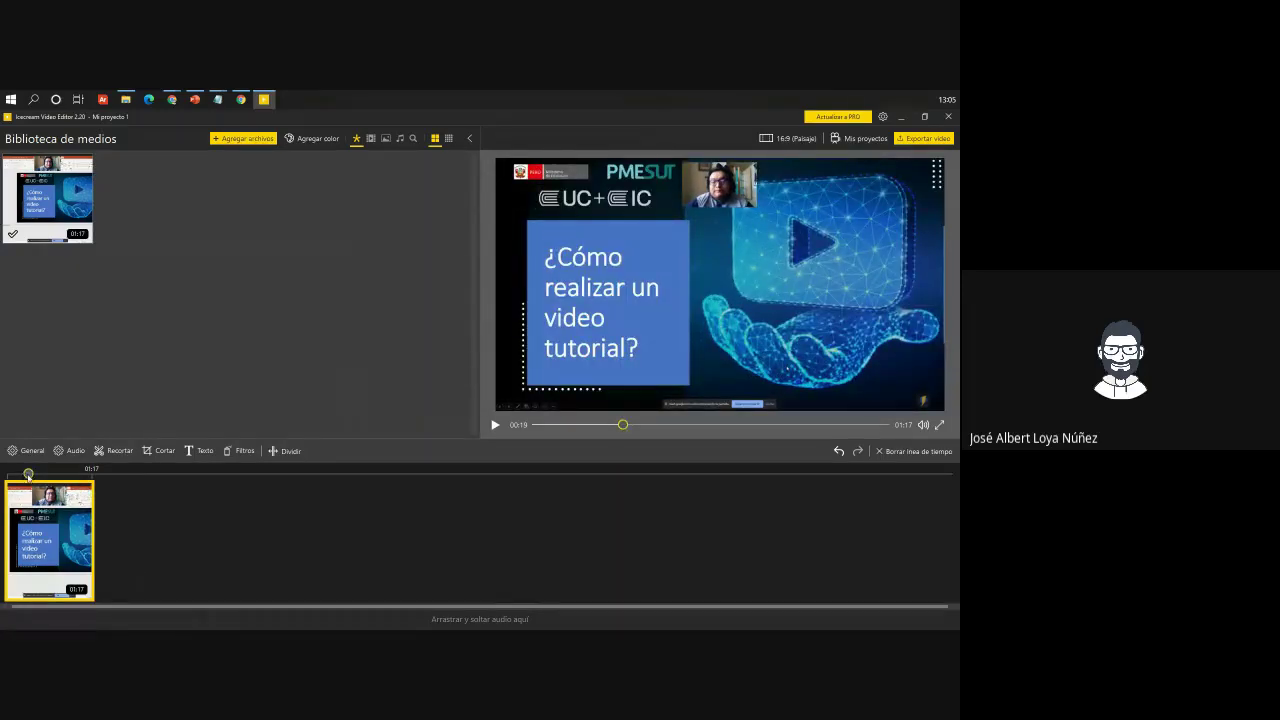
left_click(152, 451)
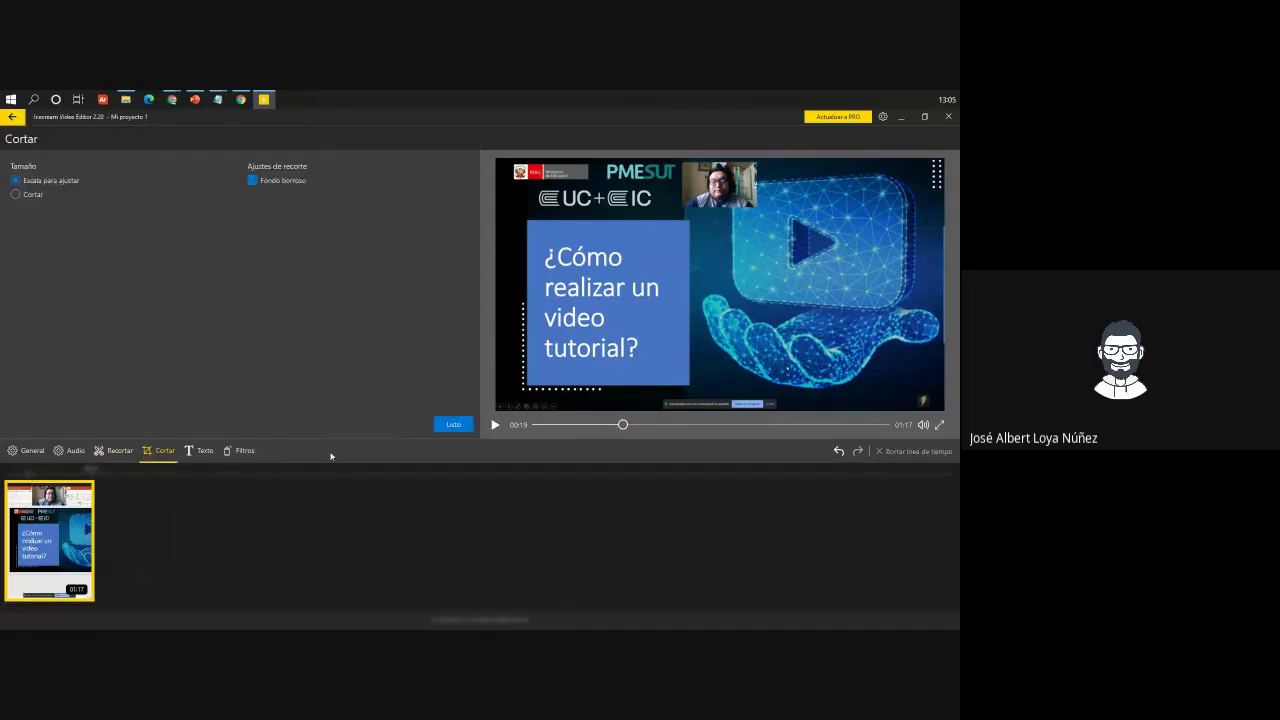
left_click(115, 451)
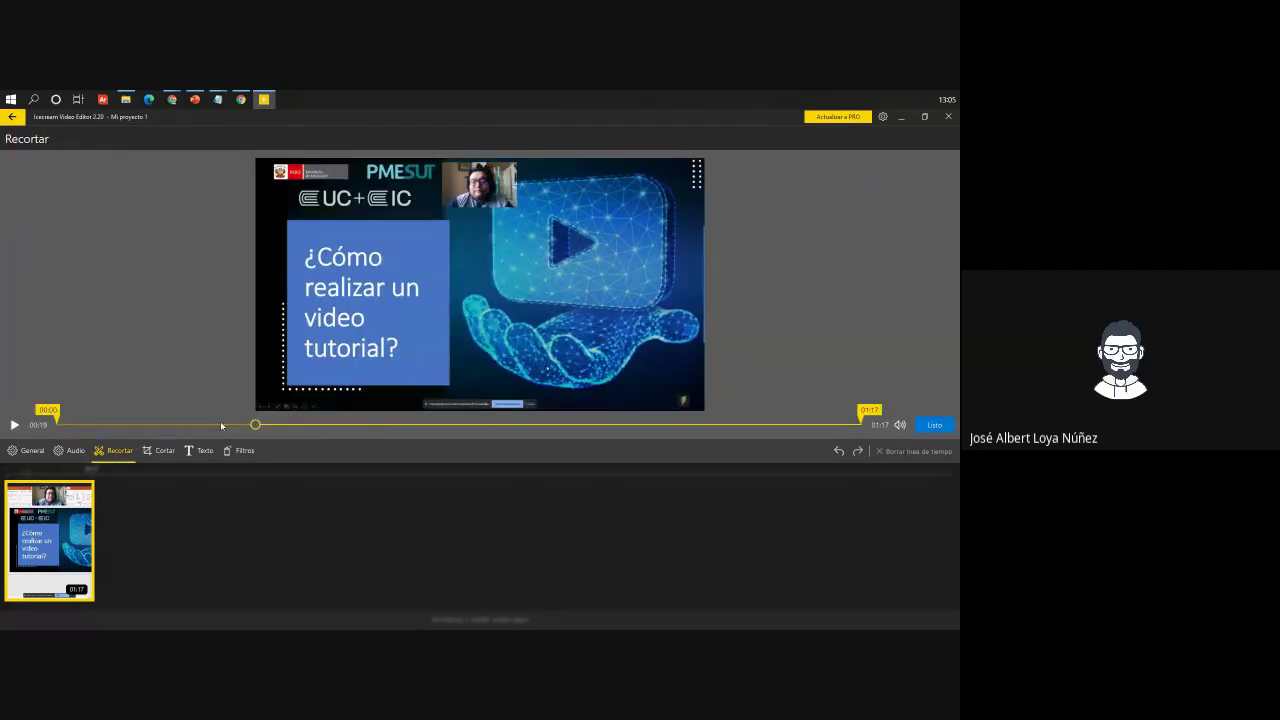
left_click_drag(47, 412, 247, 414)
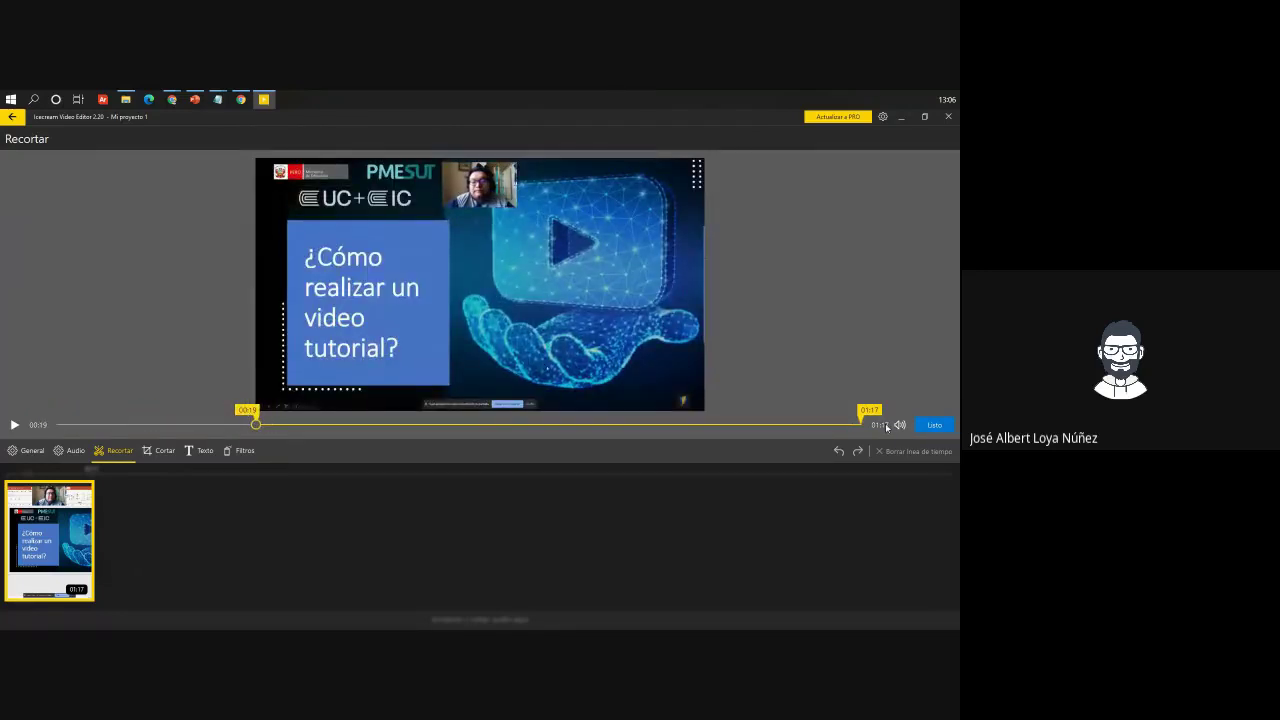
left_click(933, 425)
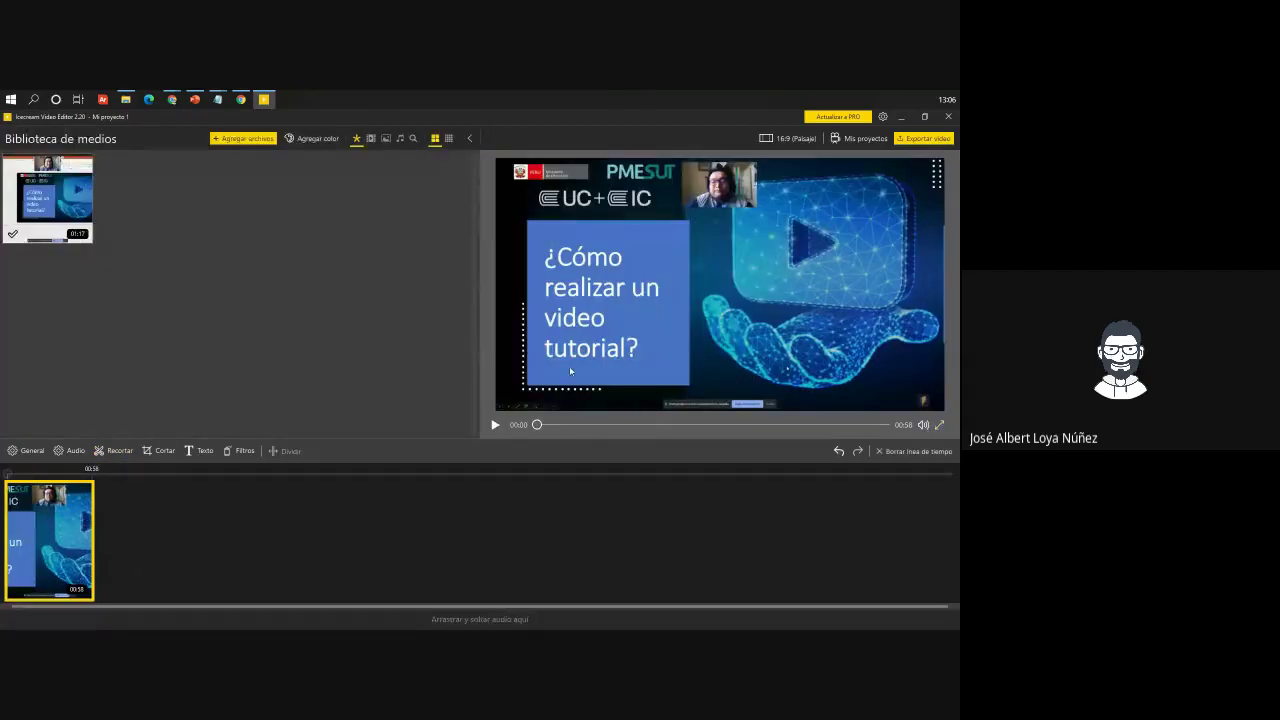
left_click(496, 426)
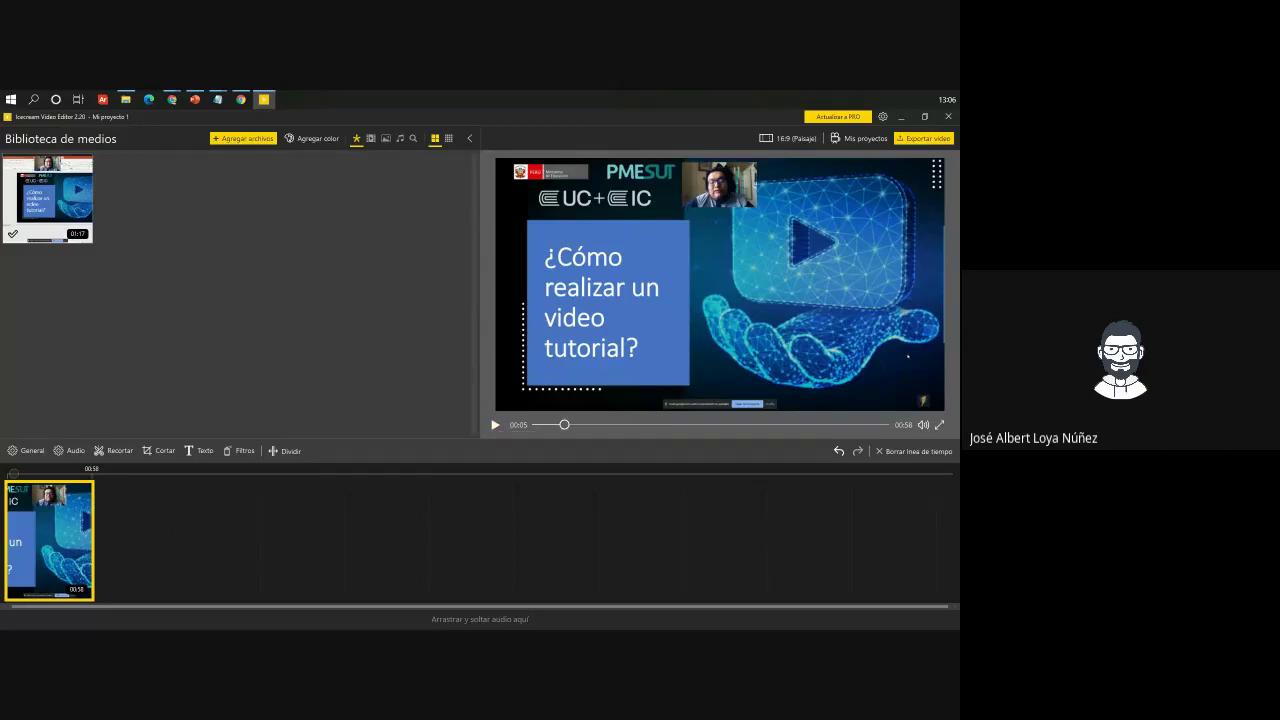
key("super+d")
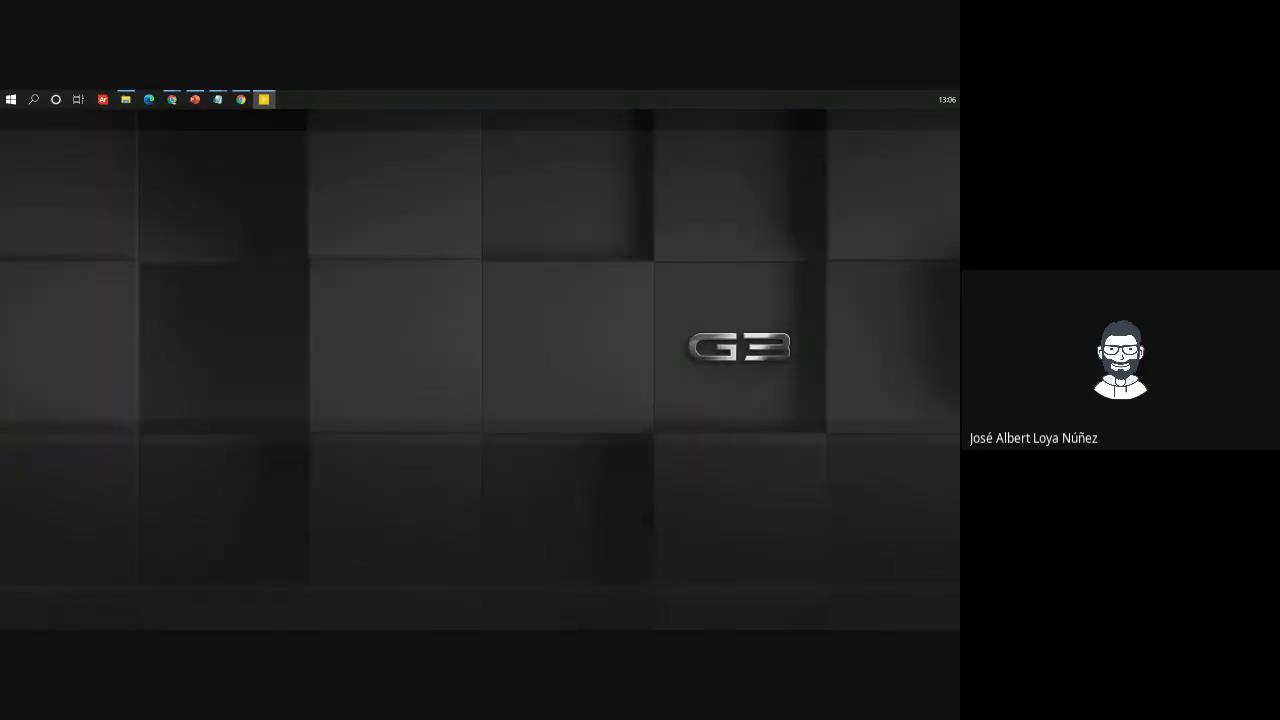
key("super+d")
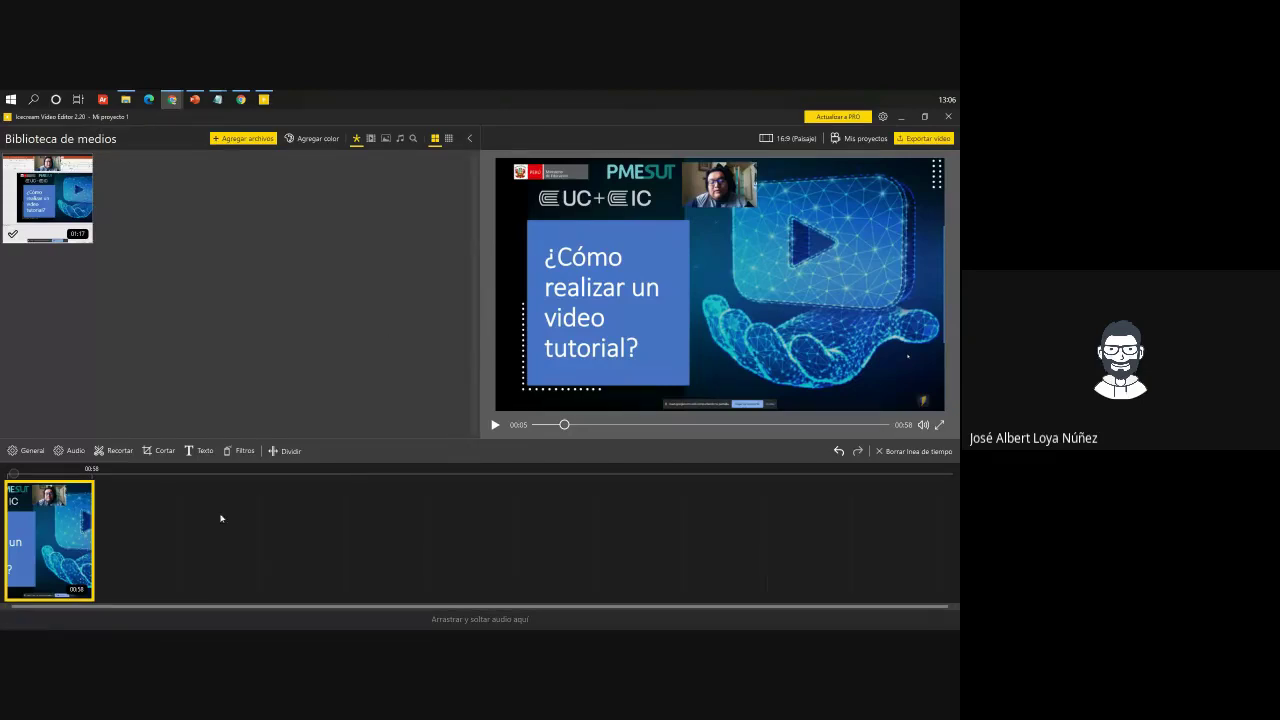
left_click(264, 99)
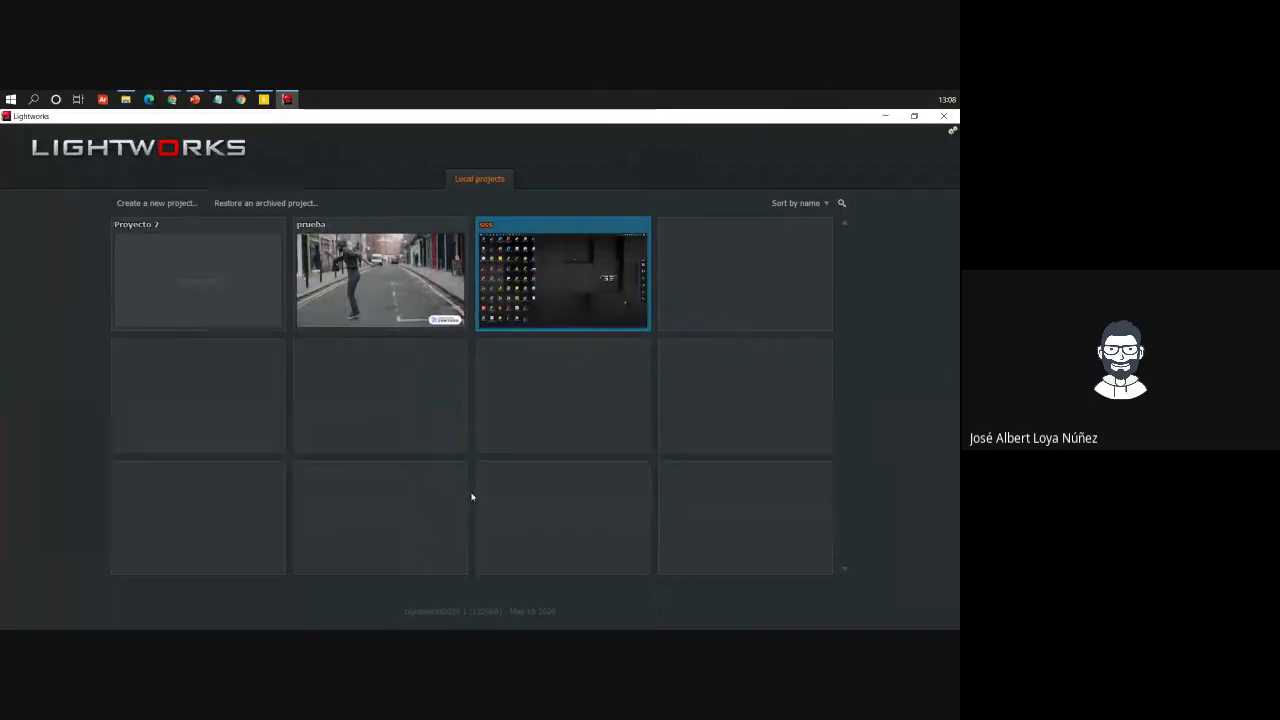
Create a new Lightworks project named "ok" and choose its frame rate
left_click(136, 202)
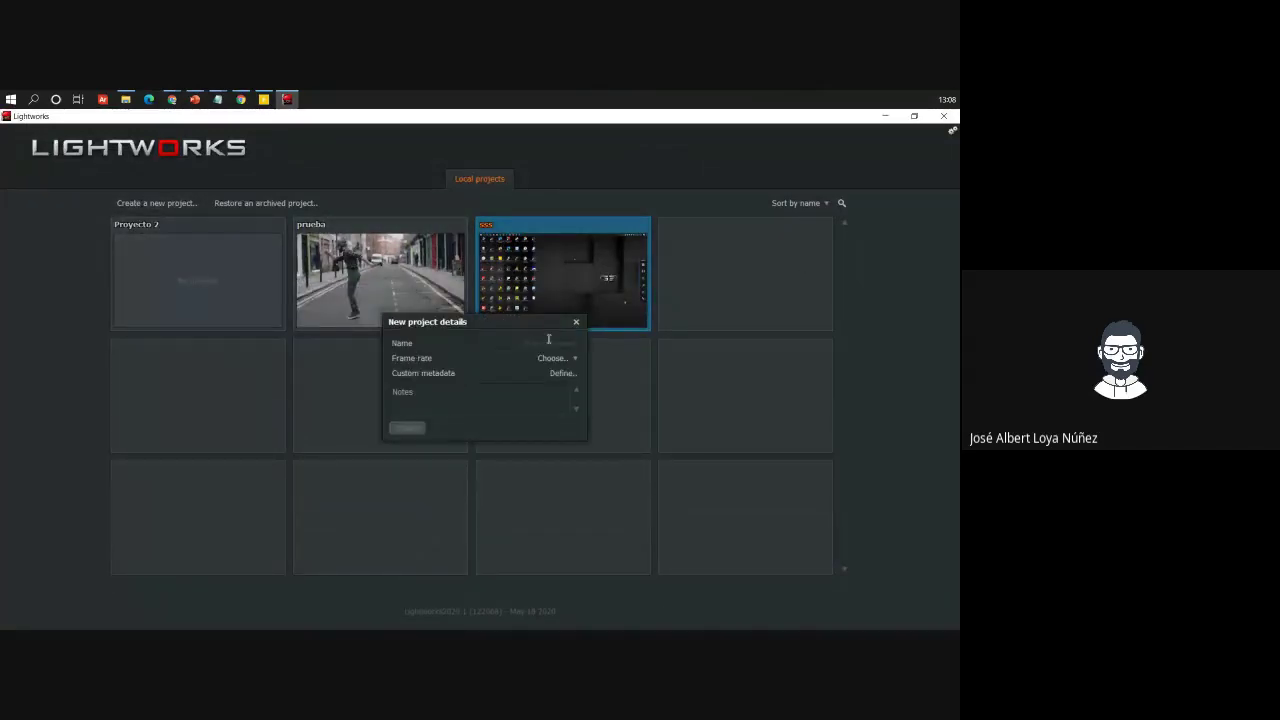
type("ok")
left_click(552, 360)
left_click(552, 384)
left_click(397, 430)
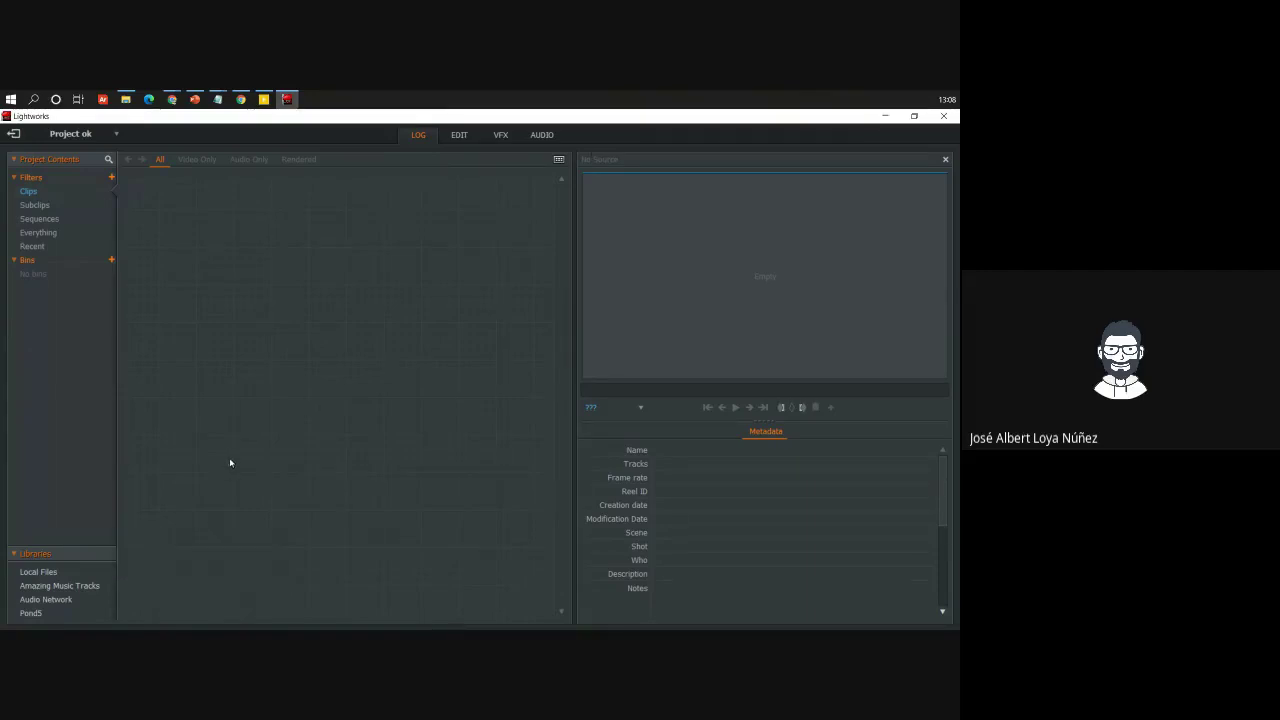
Go to the editing view and look at the commands available for the empty clip bin
left_click(463, 135)
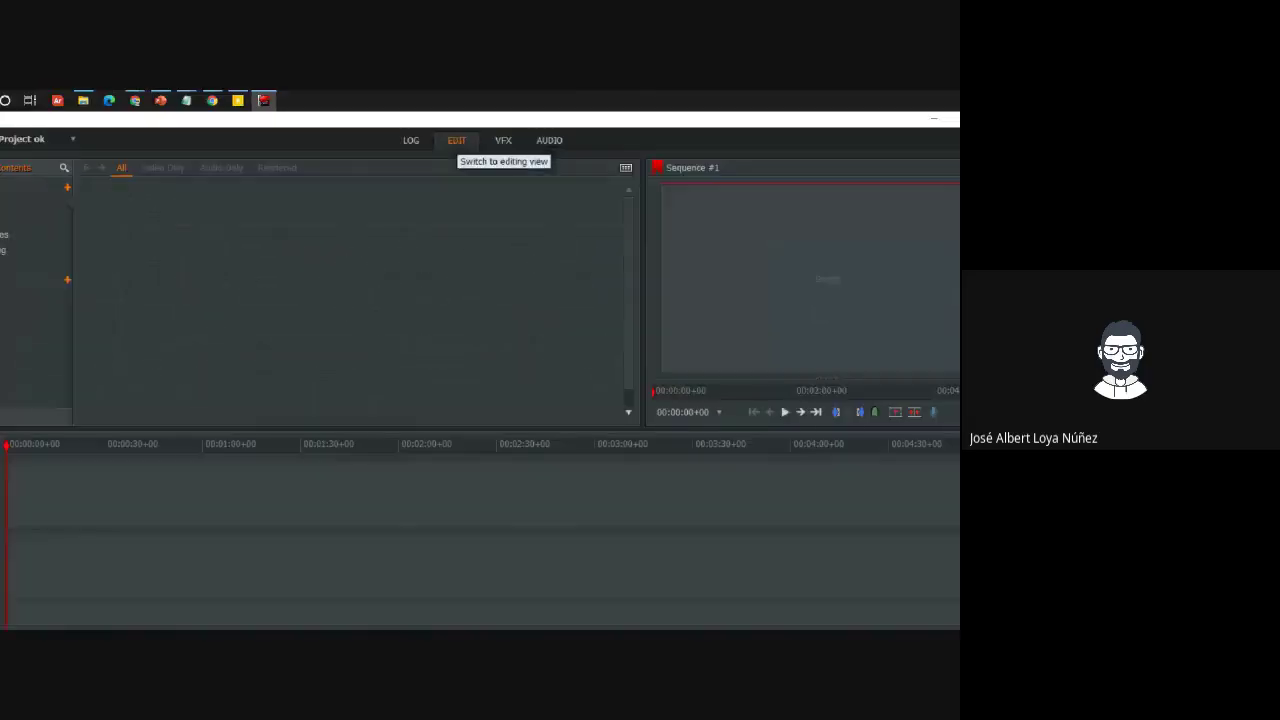
right_click(116, 229)
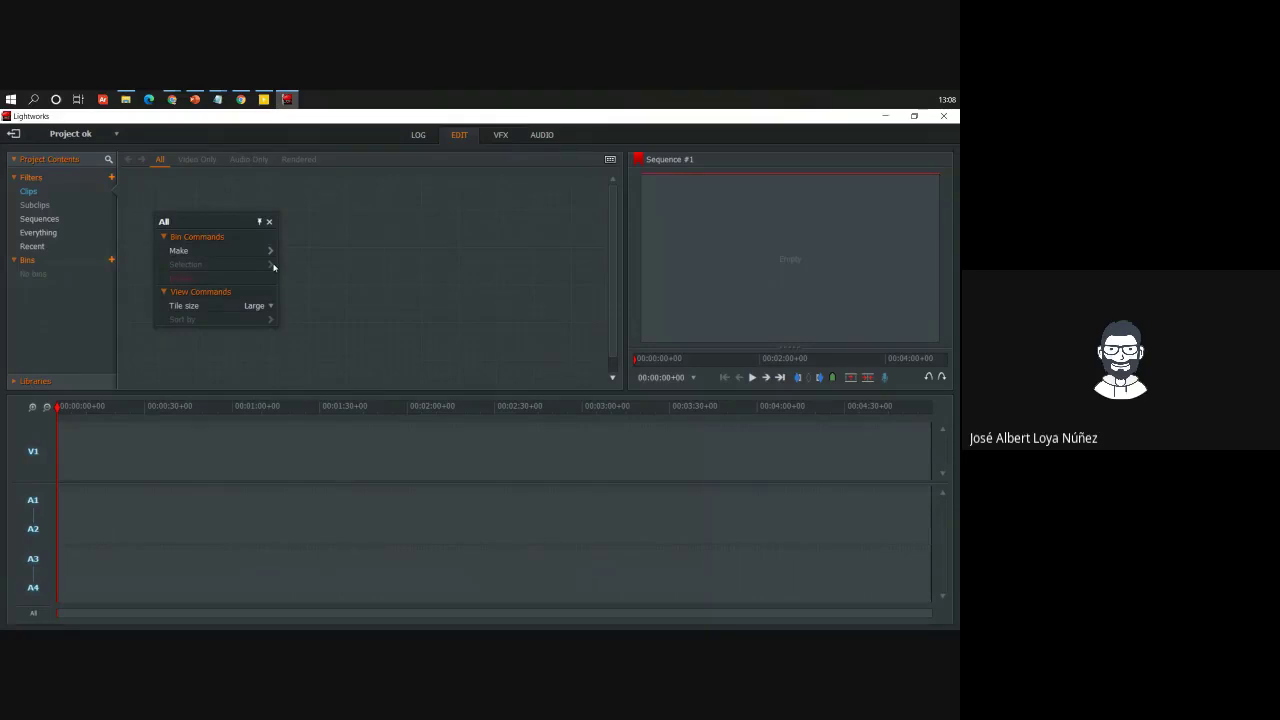
left_click(708, 435)
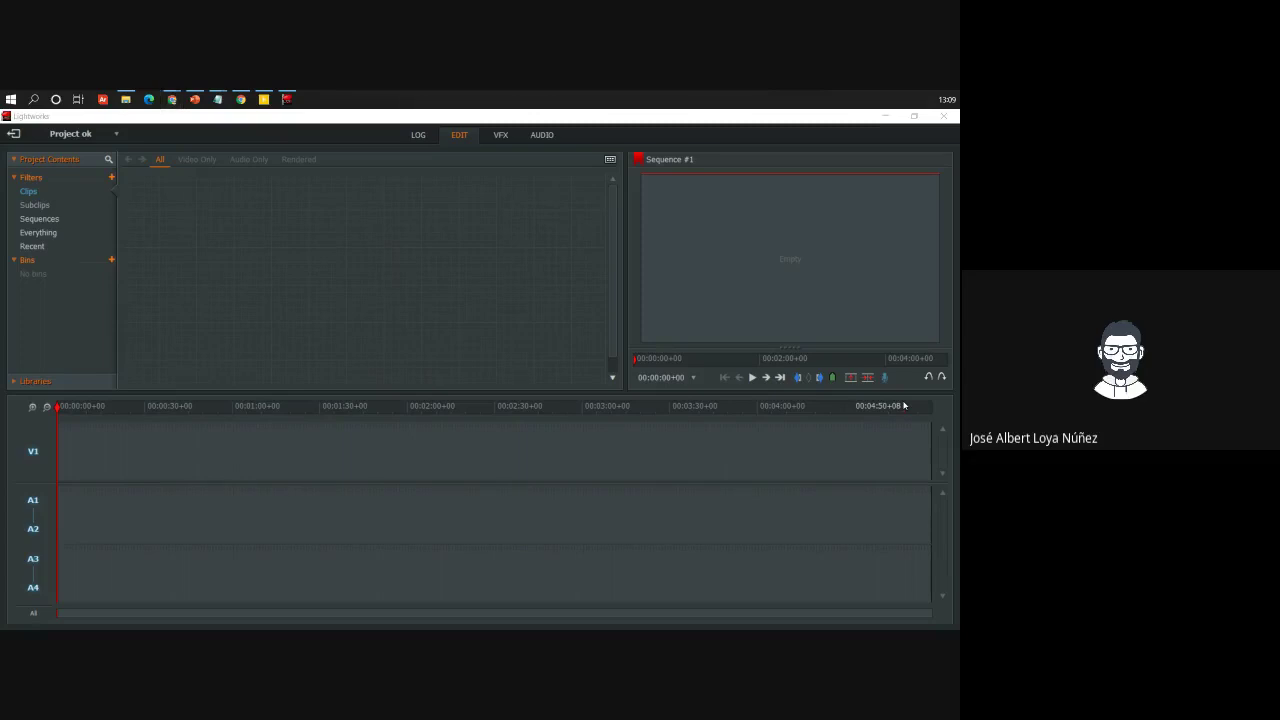
Return to the Lightworks project and review its Log, Edit, VFX and Audio views, ending in the Edit view
key("alt+Tab")
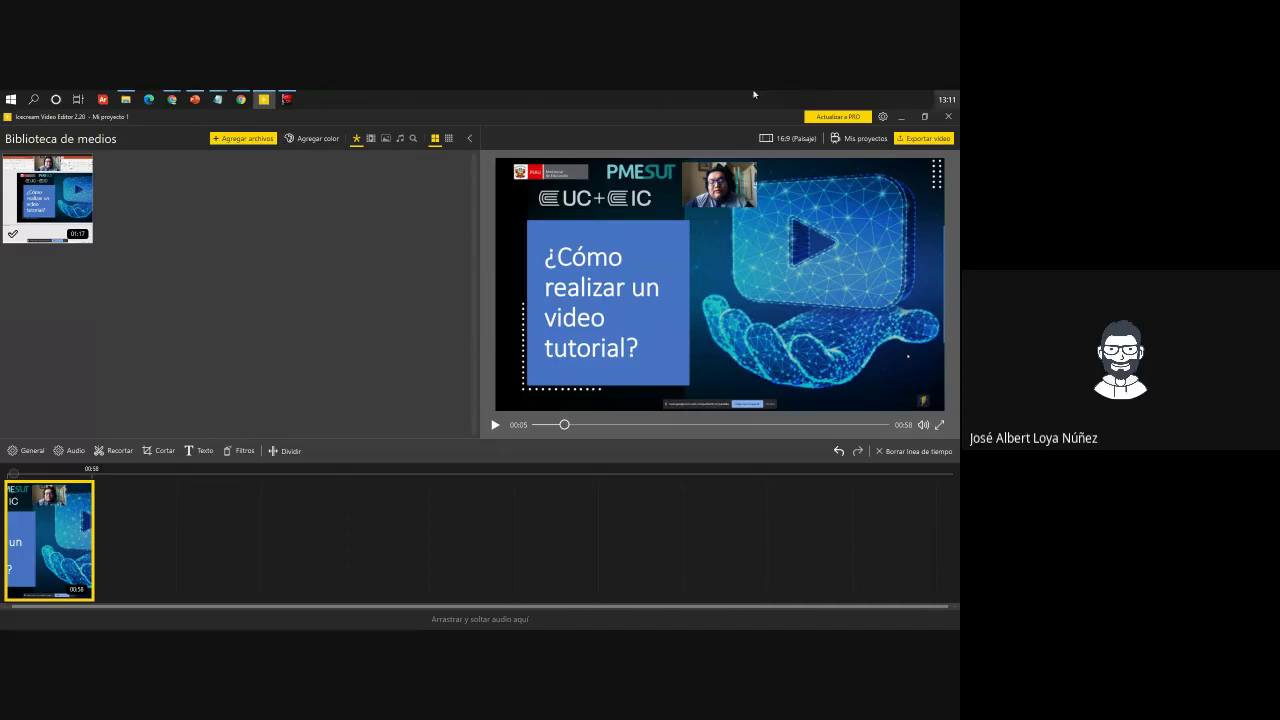
left_click(287, 99)
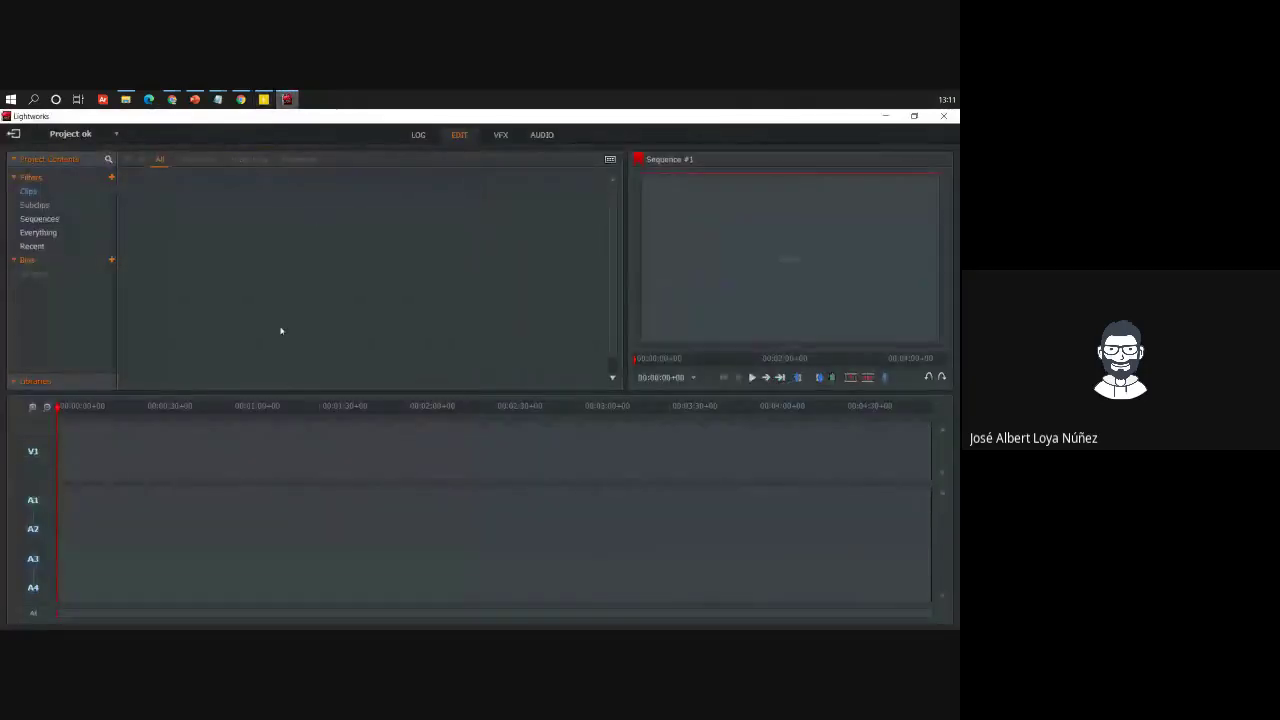
left_click(424, 141)
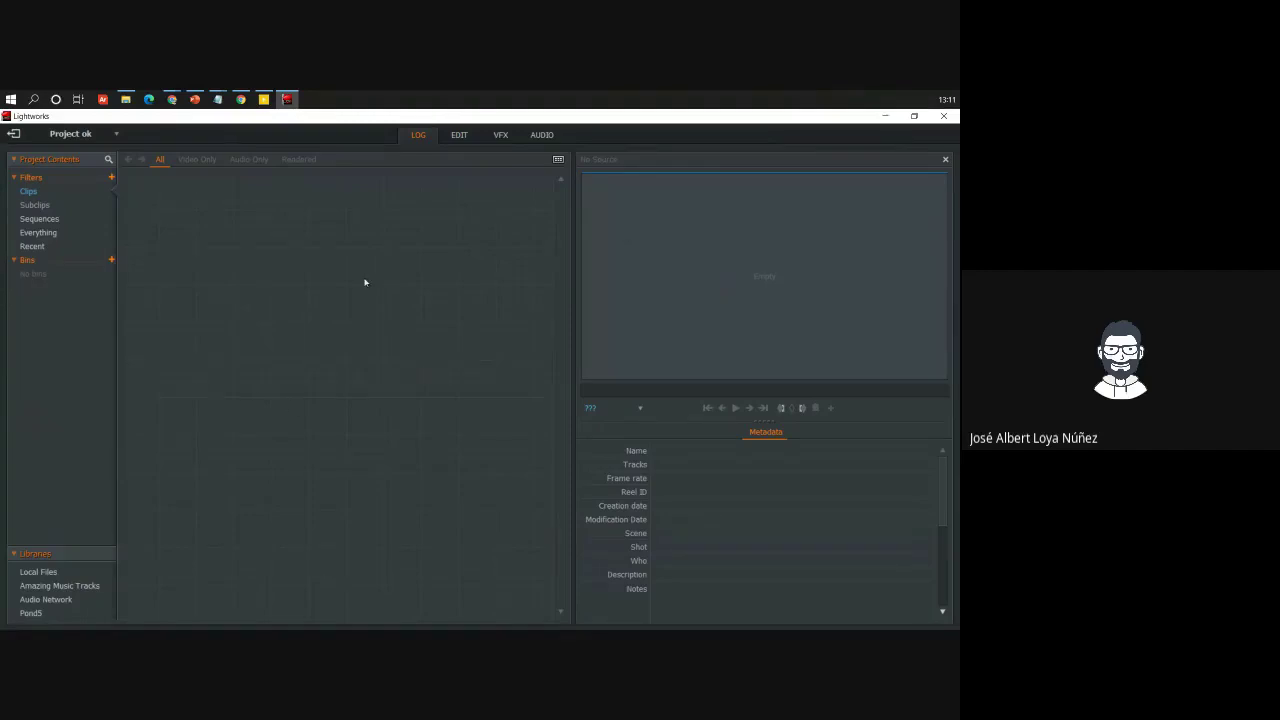
left_click(459, 134)
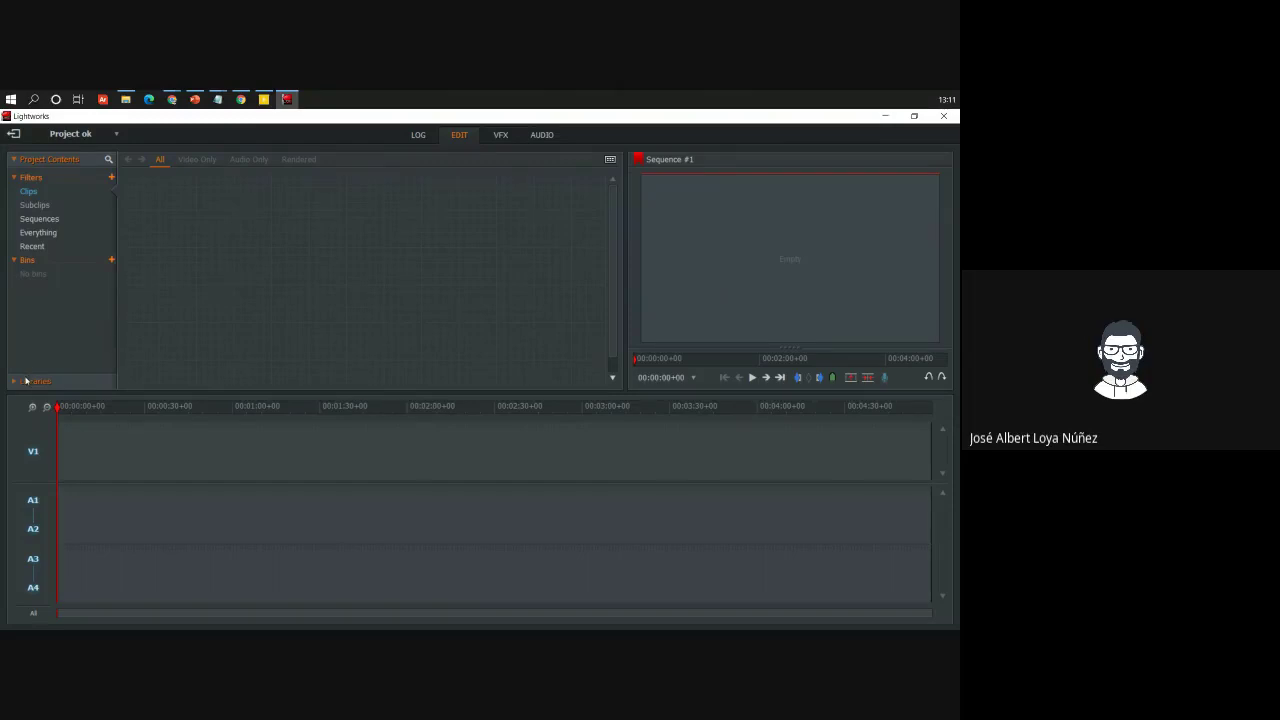
left_click(496, 136)
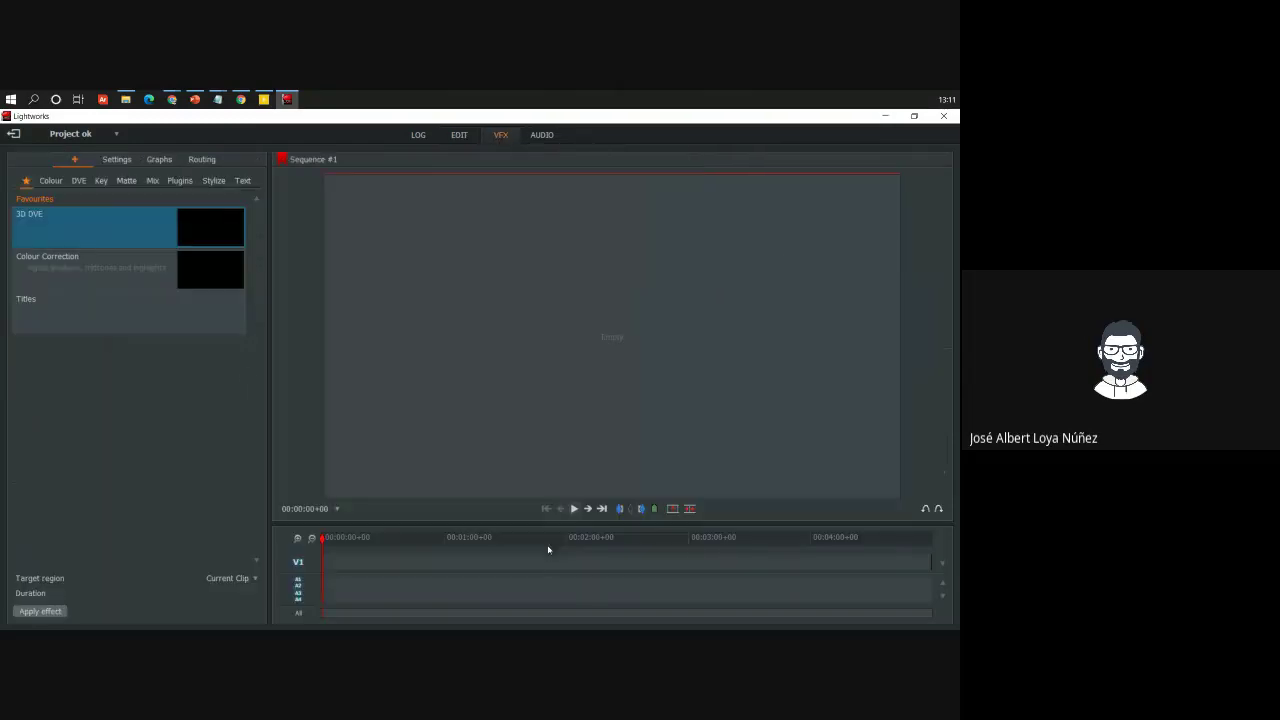
left_click(542, 134)
left_click(468, 135)
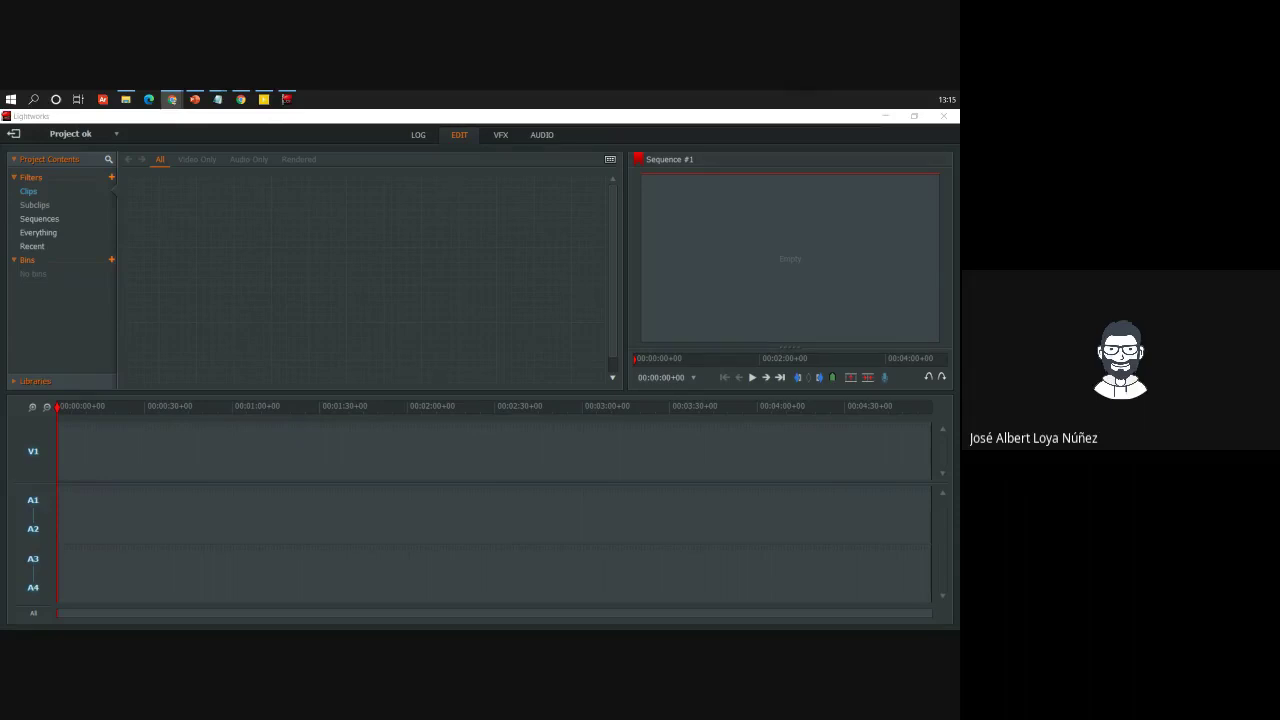
Switch to the PowerPoint slideshow and advance to the slide on publishing video on YouTube
key("alt+Tab")
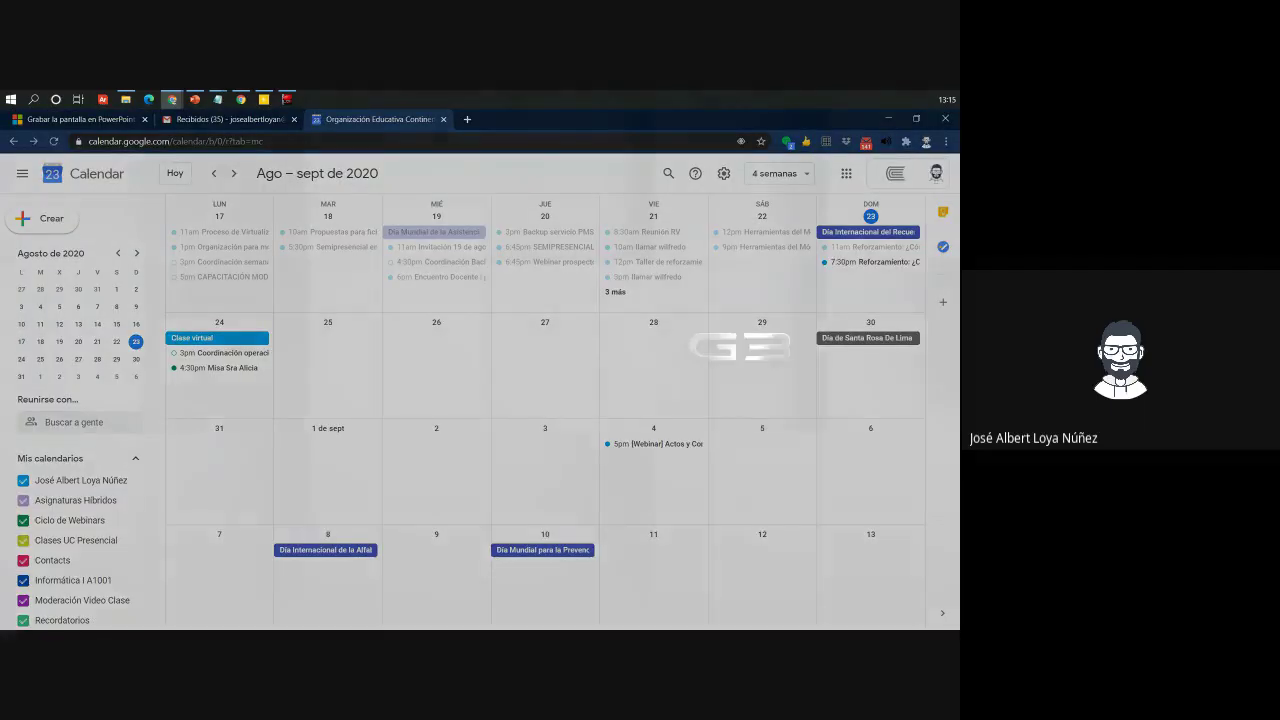
key("alt+Tab")
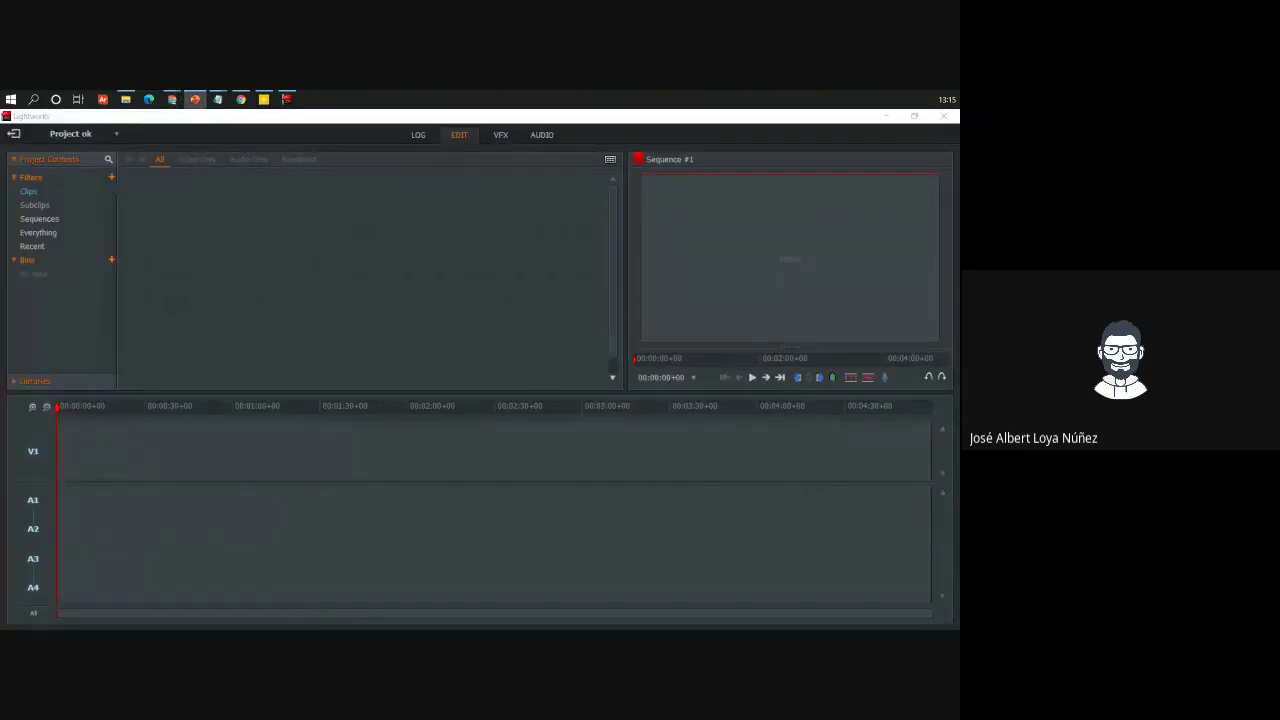
key("alt+Tab")
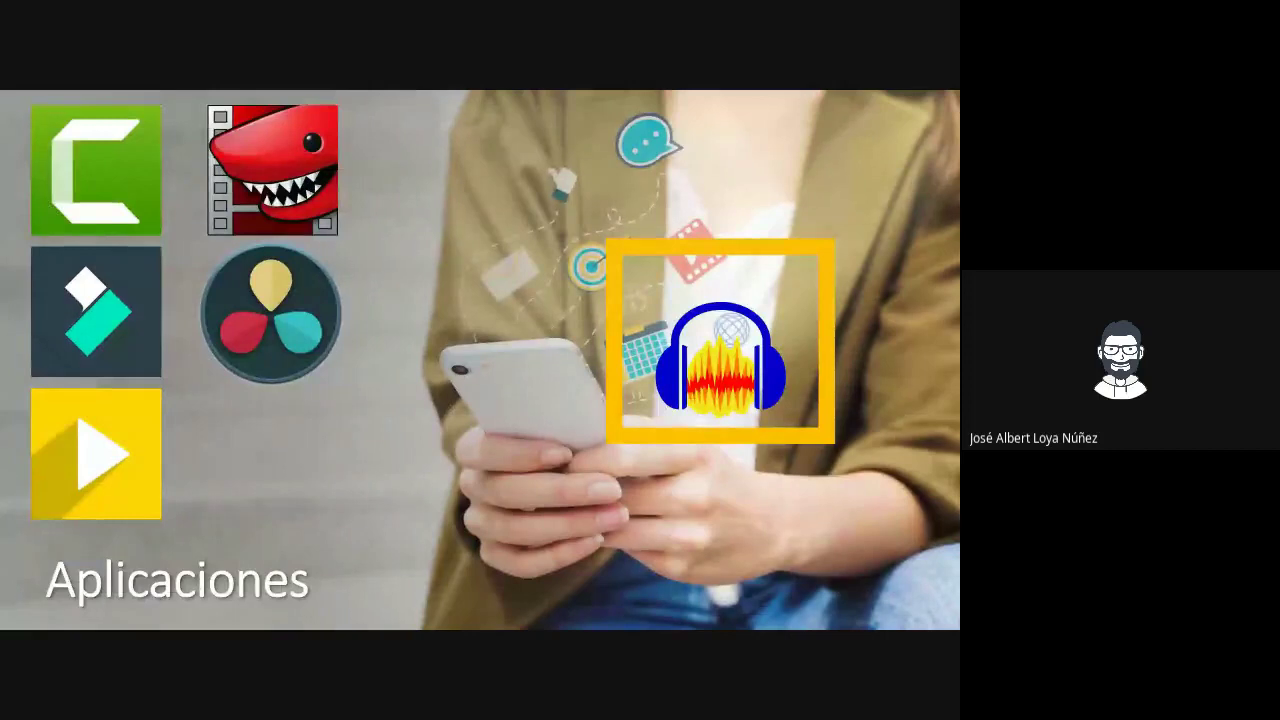
key("Right")
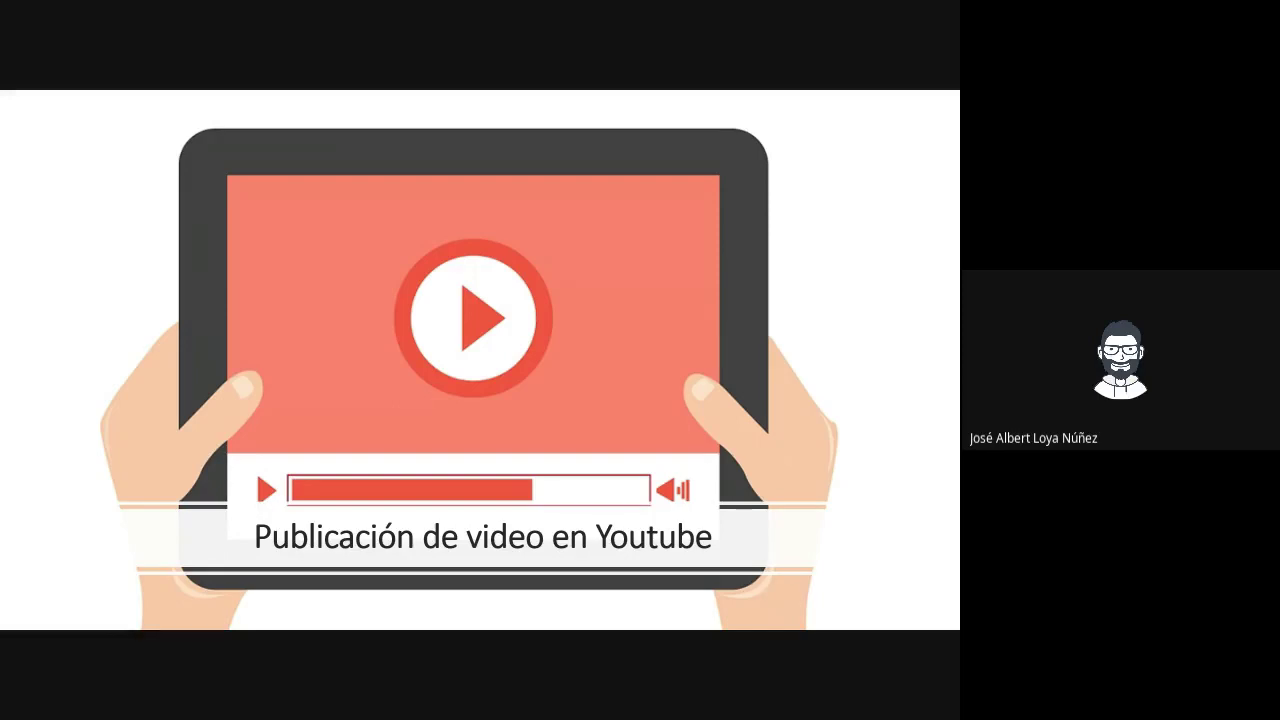
Switch to the browser, go to youtube.com in a new tab and open the video "MENSAJE PARA TODOS LOS PROFES DEL MUNDO"
key("alt+Tab")
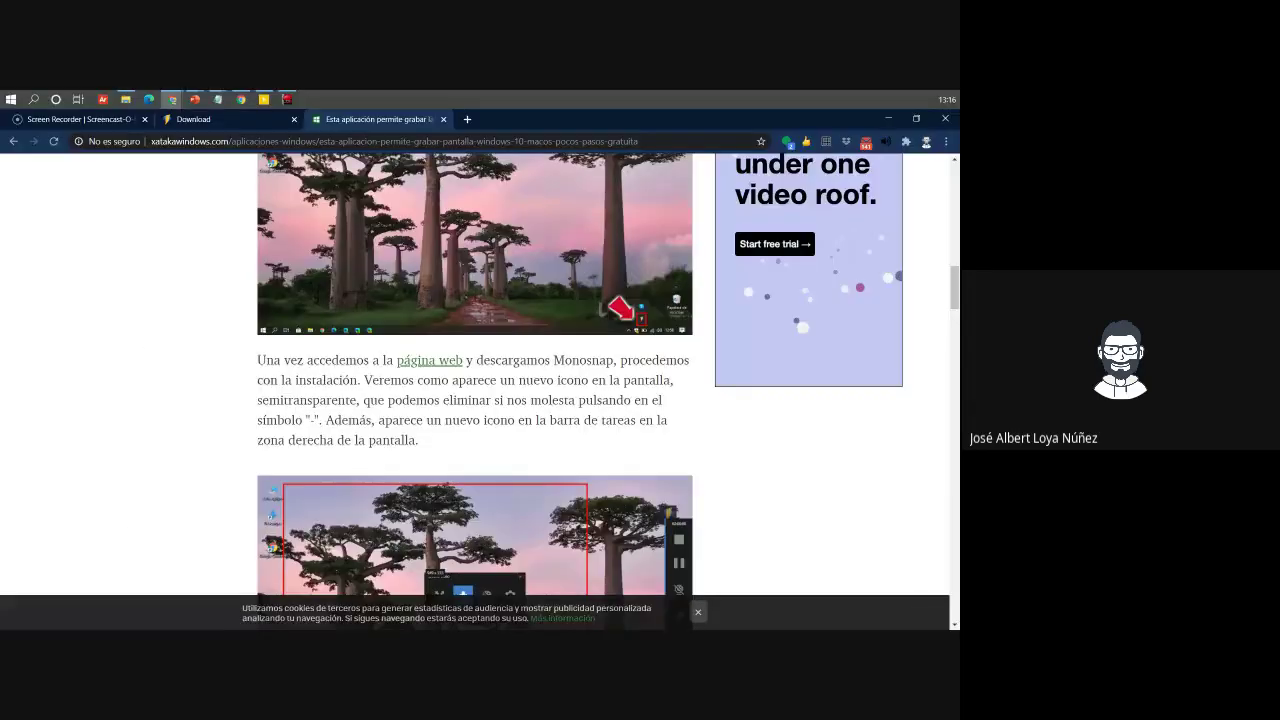
left_click(462, 119)
type("youtube.com")
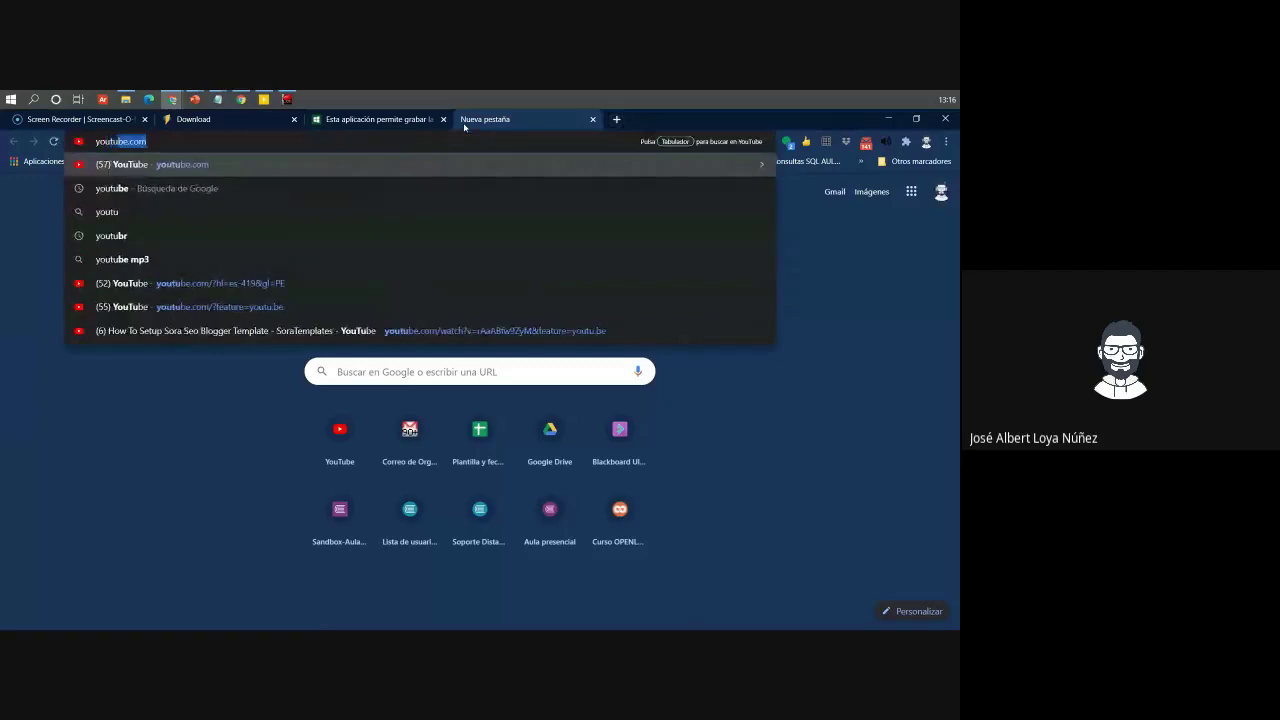
key("Return")
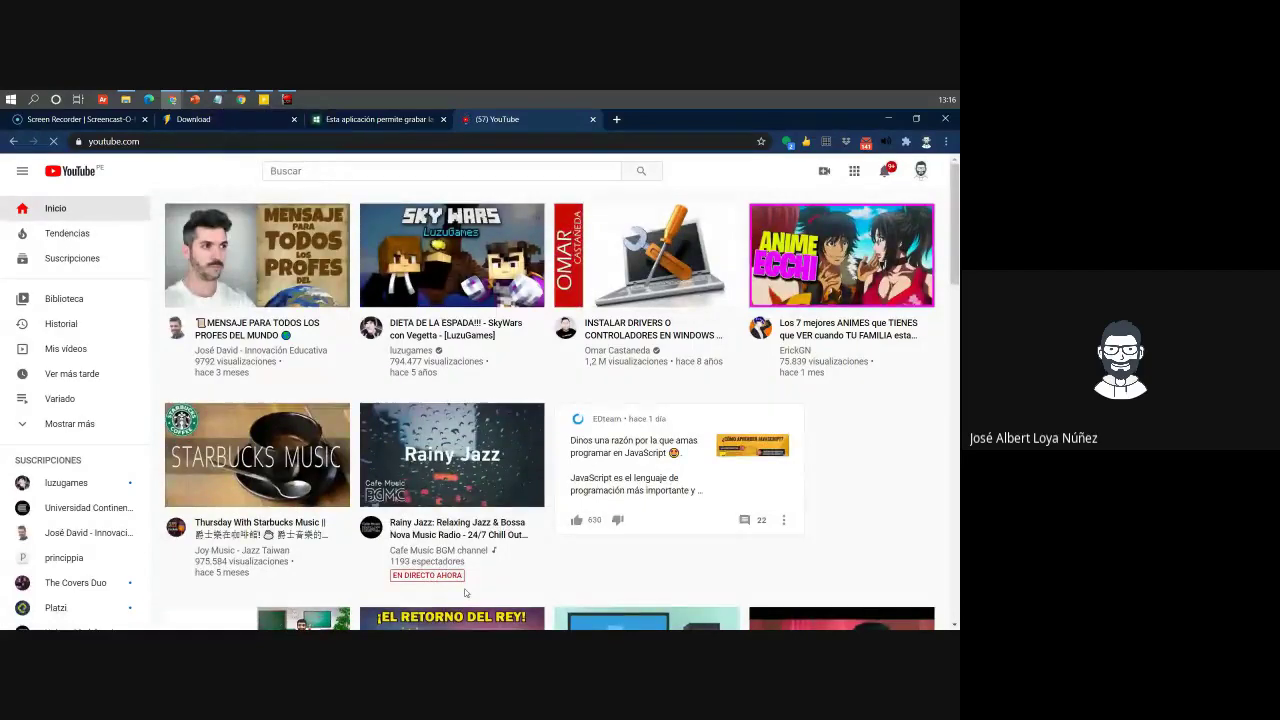
left_click(211, 230)
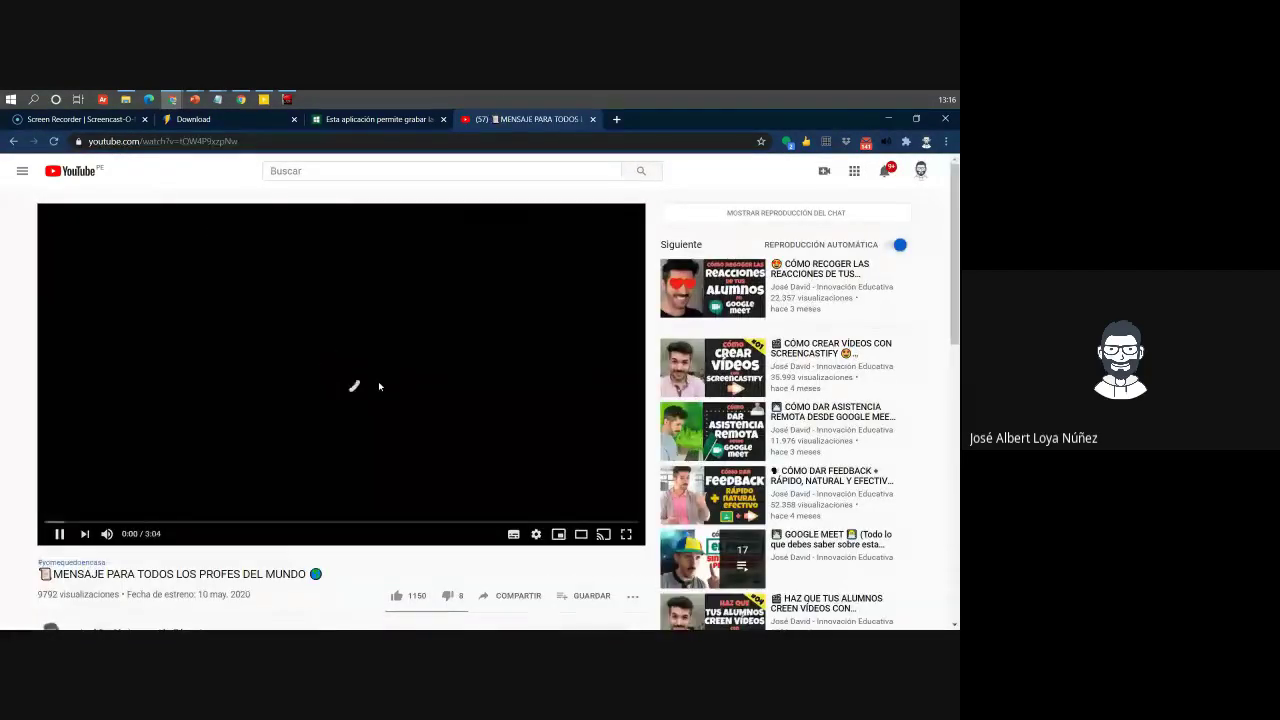
Check the player settings during the advertisement and skip the ads to reach the actual video
left_click(536, 535)
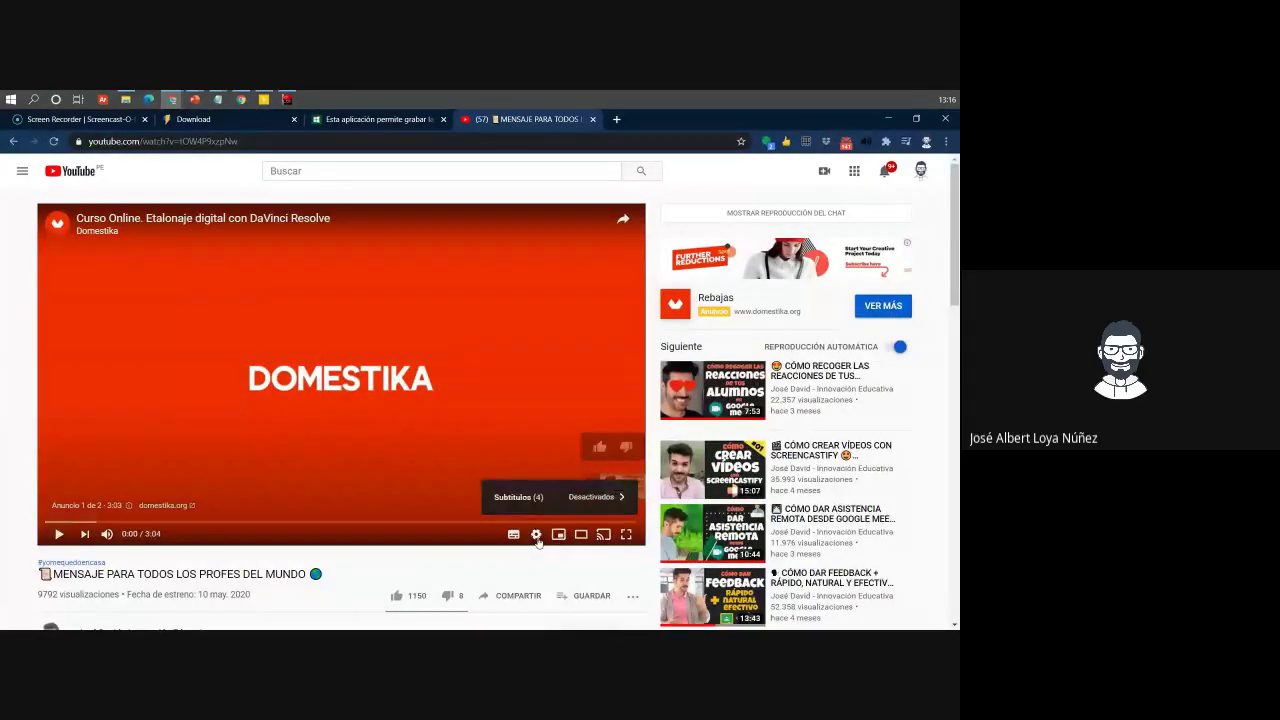
left_click(539, 456)
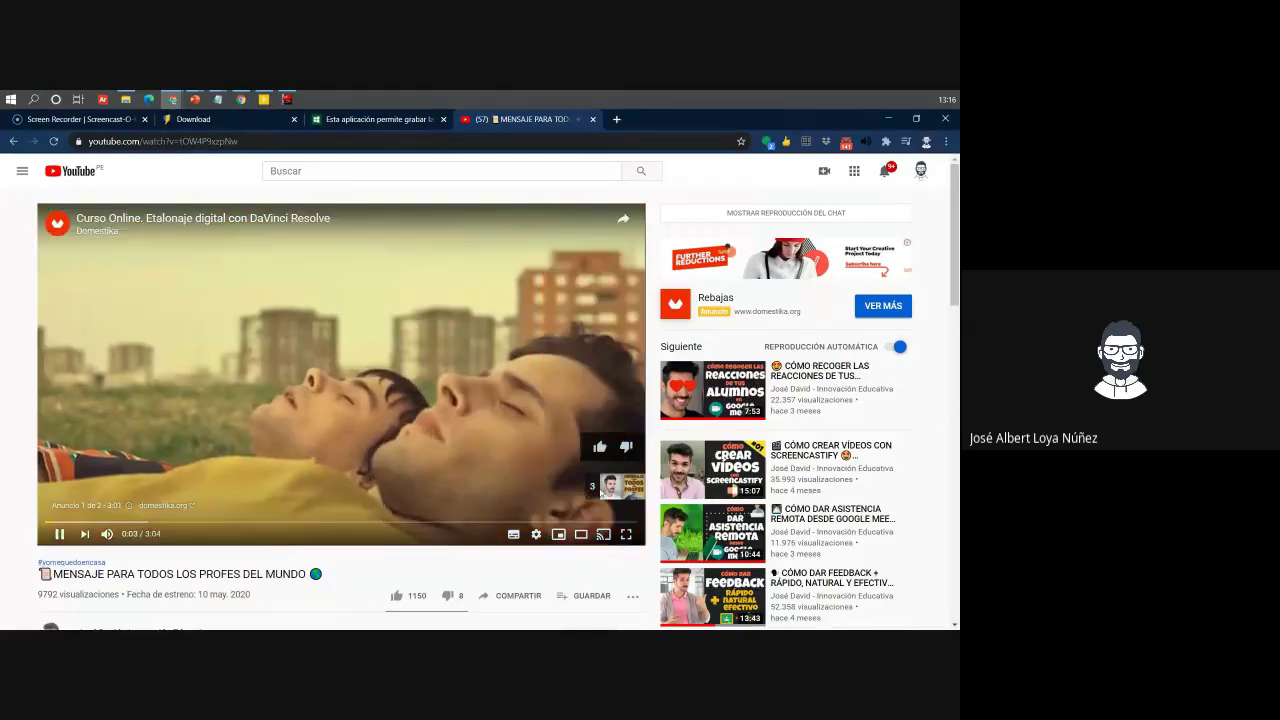
left_click(603, 488)
left_click(590, 500)
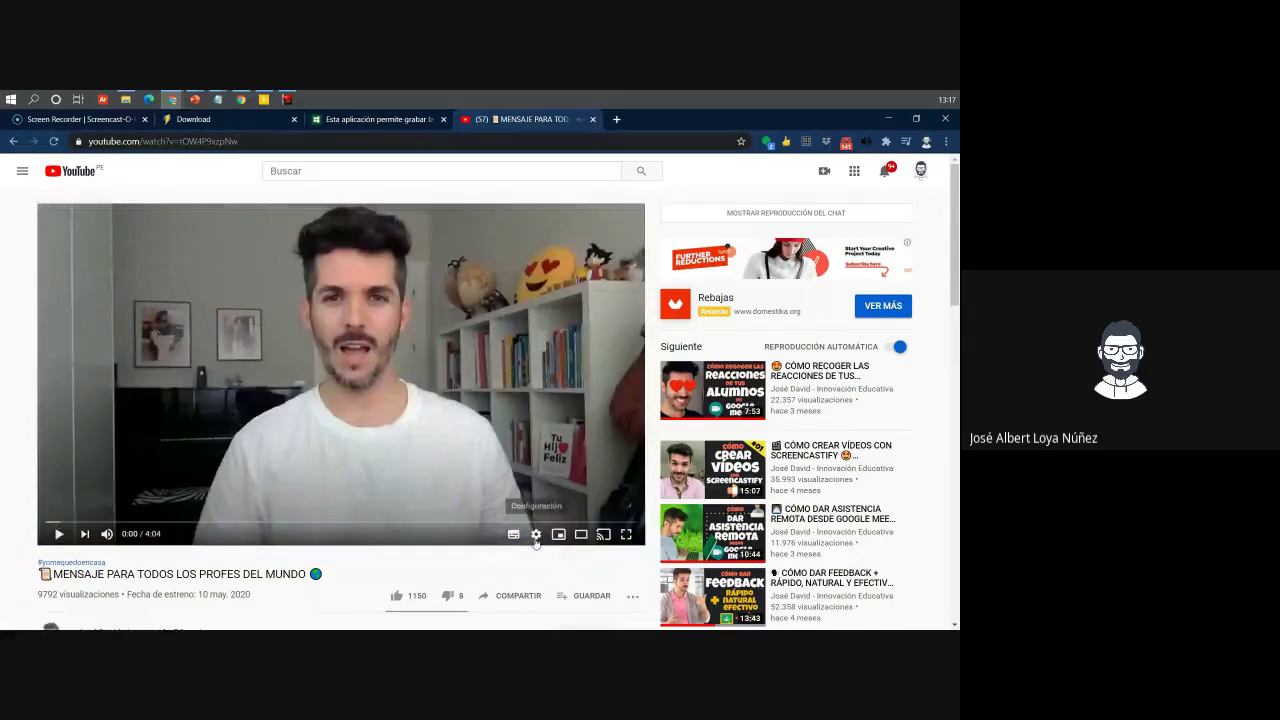
Look at the video's playback settings, pointing out the quality option and the resolutions it offers
left_click(536, 536)
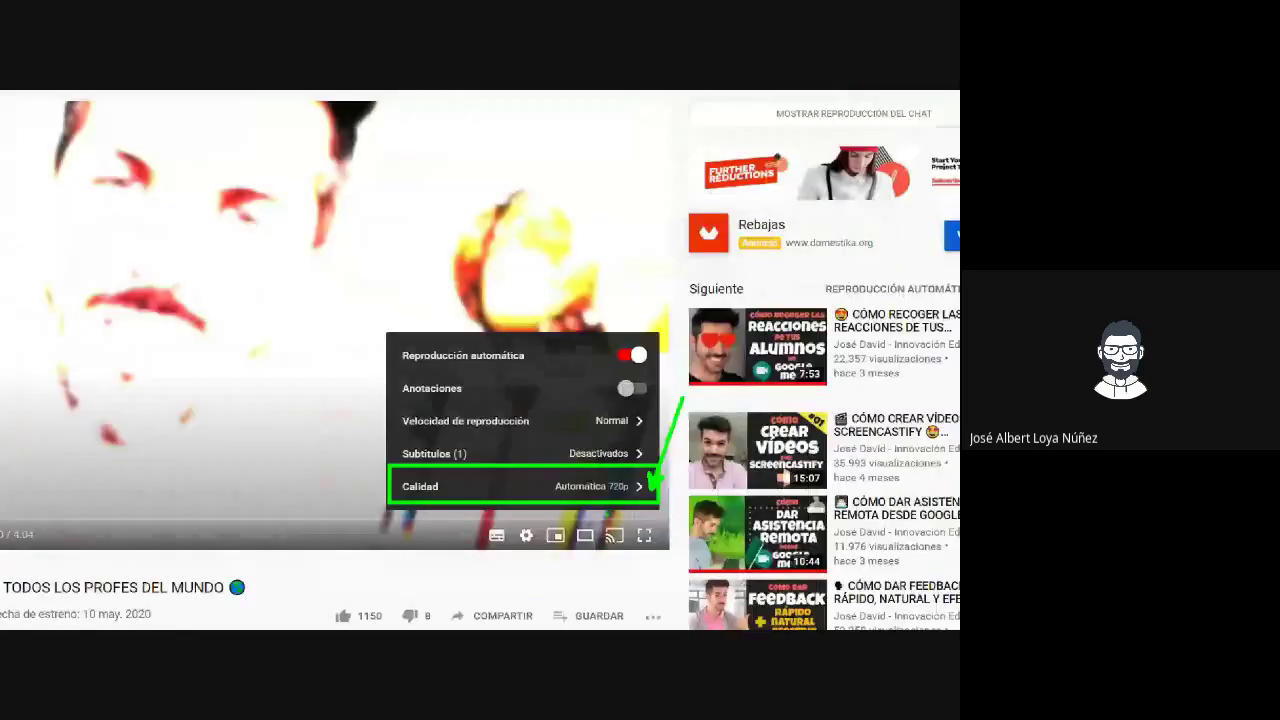
left_click(438, 543)
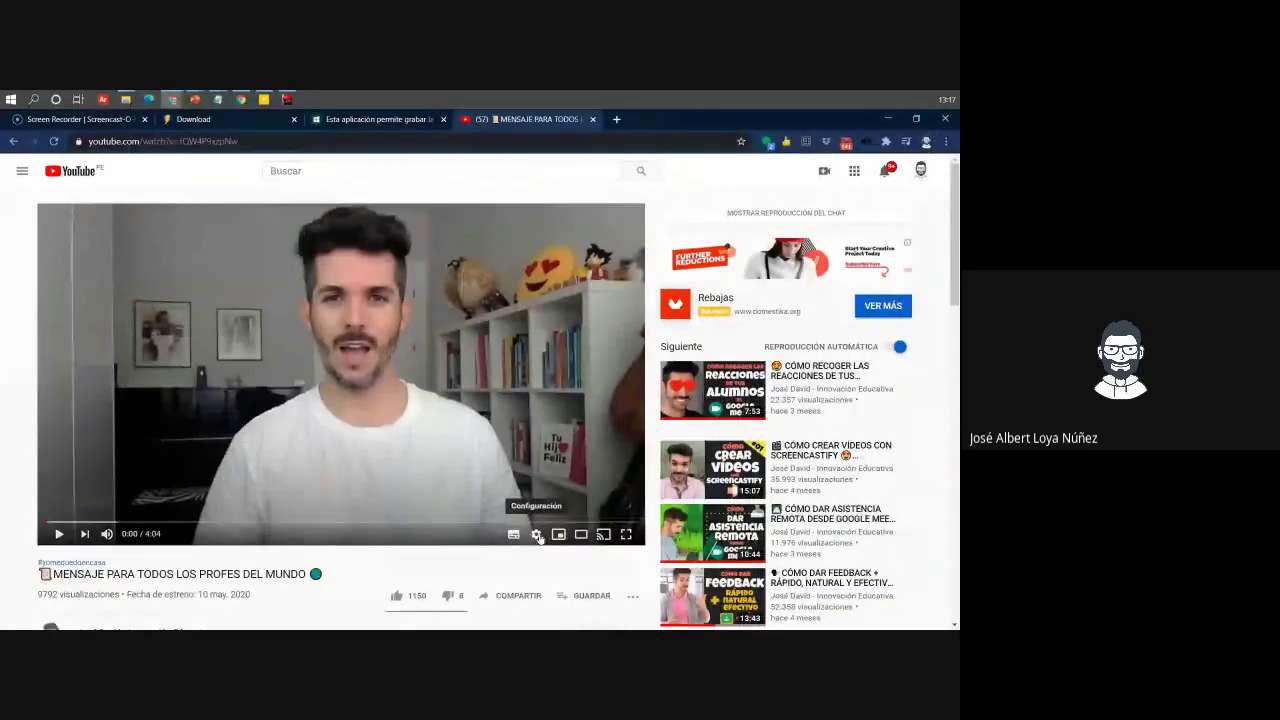
left_click(538, 537)
left_click(607, 497)
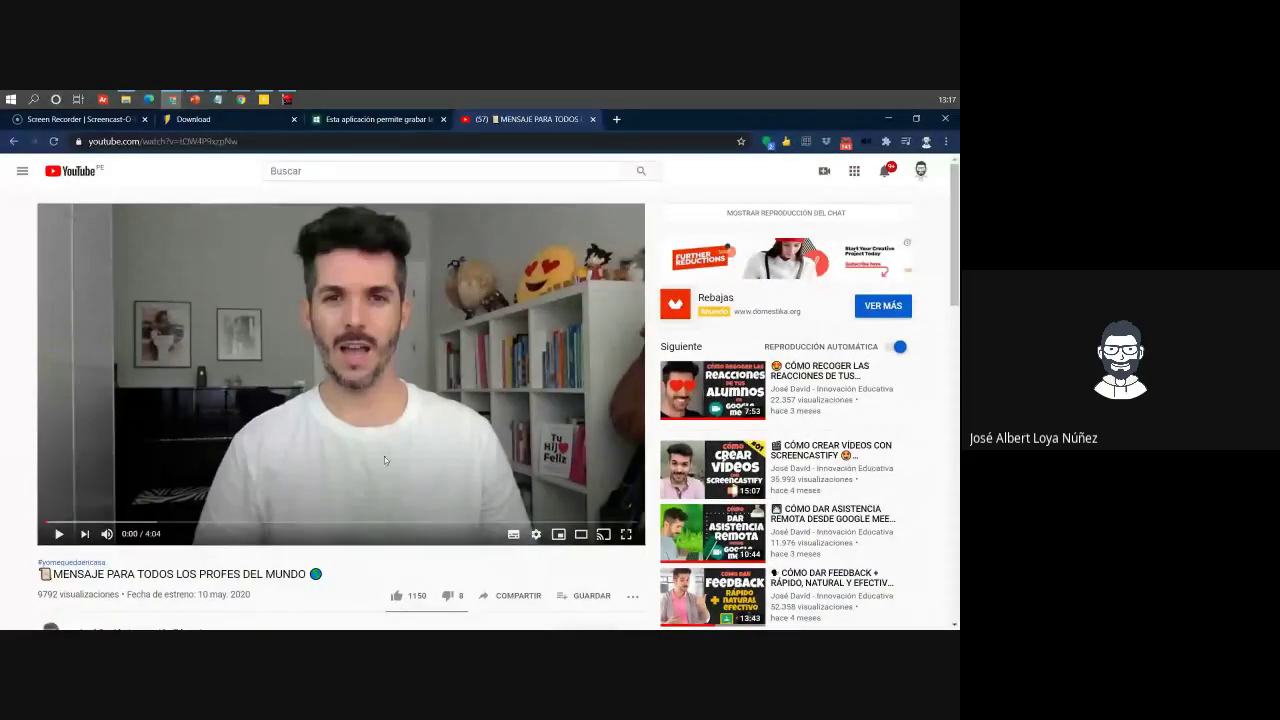
Try the video at a playback quality of 144p and at 360p
left_click(537, 533)
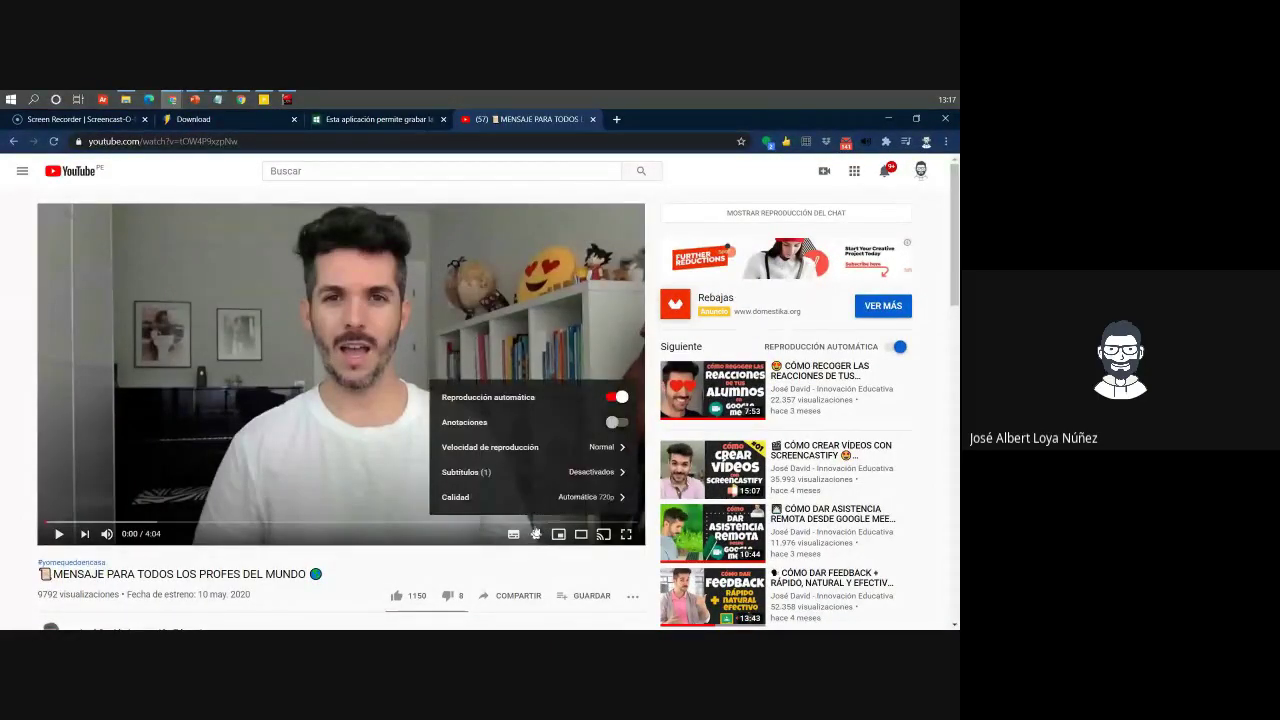
left_click(584, 497)
left_click(575, 470)
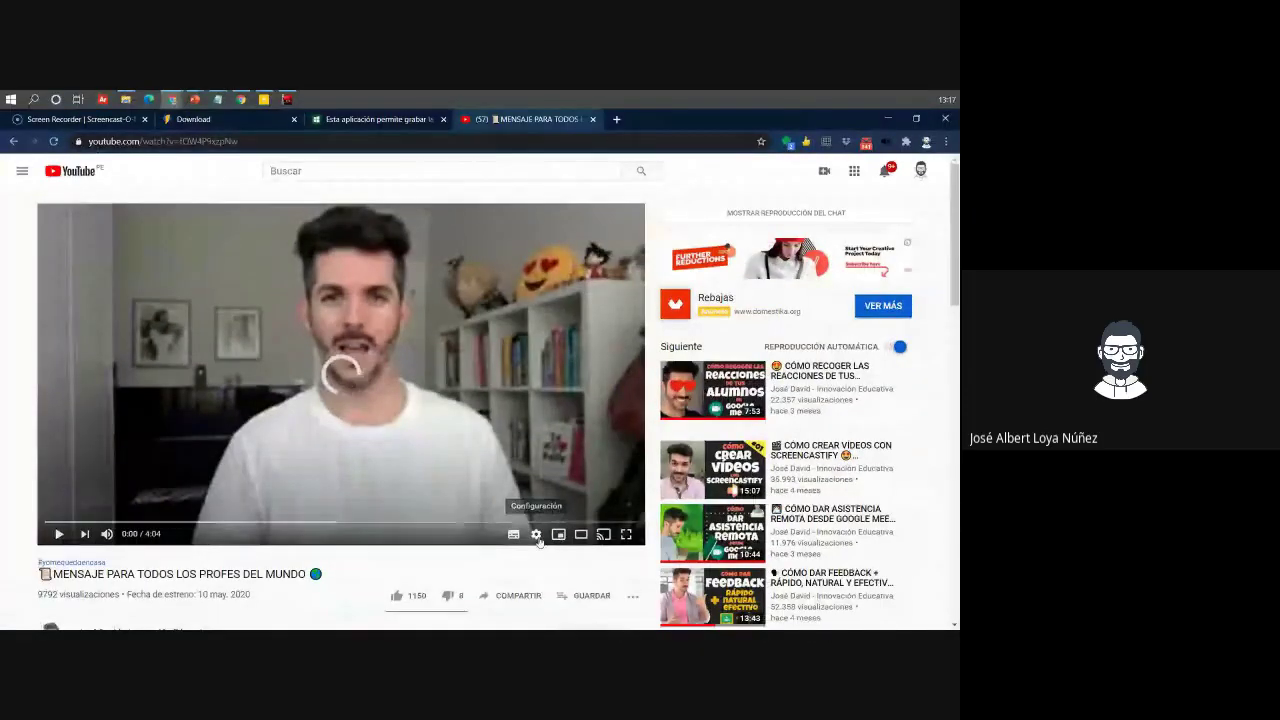
left_click(538, 538)
left_click(569, 495)
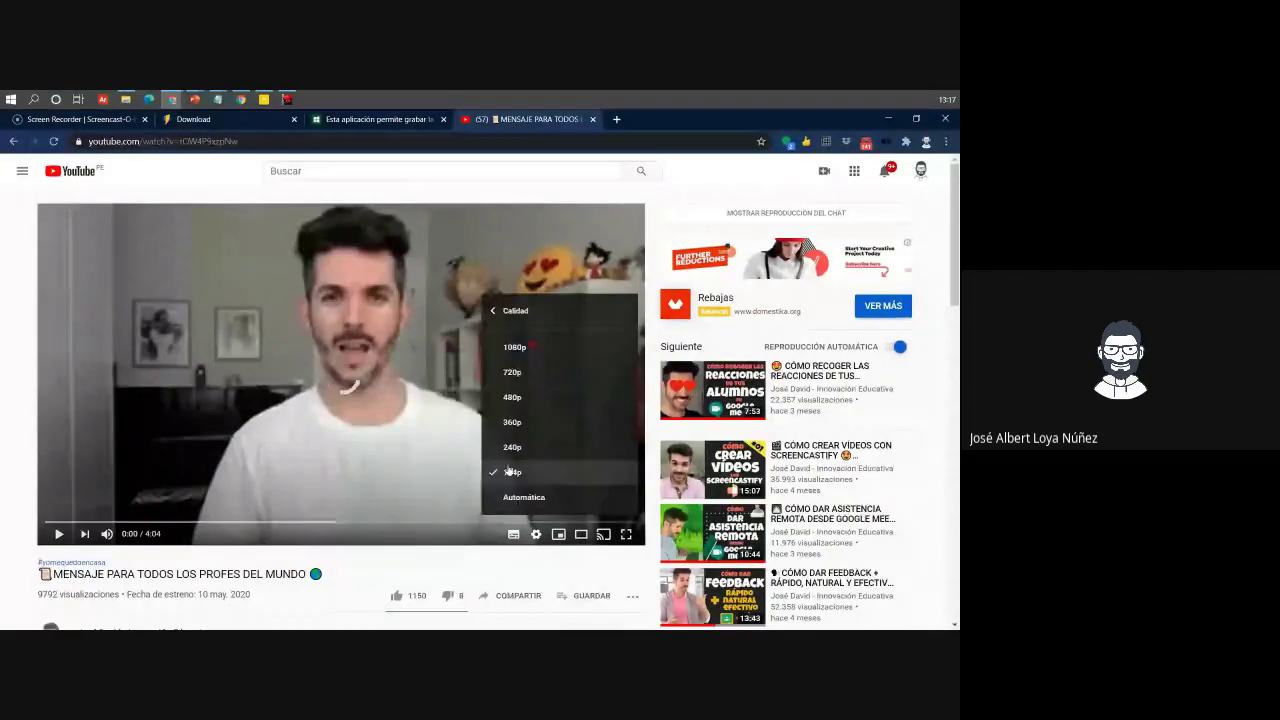
left_click(515, 440)
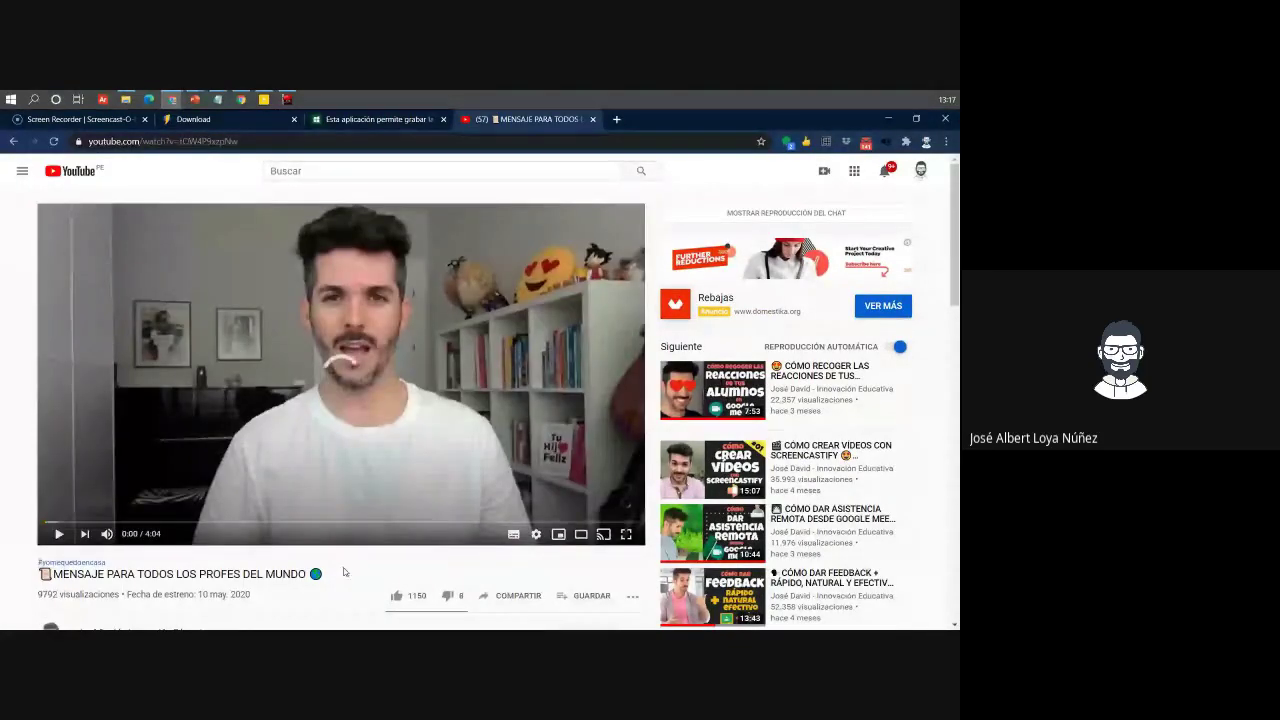
Raise the video's playback quality to 720p and finally to 1080p
left_click(536, 534)
left_click(548, 497)
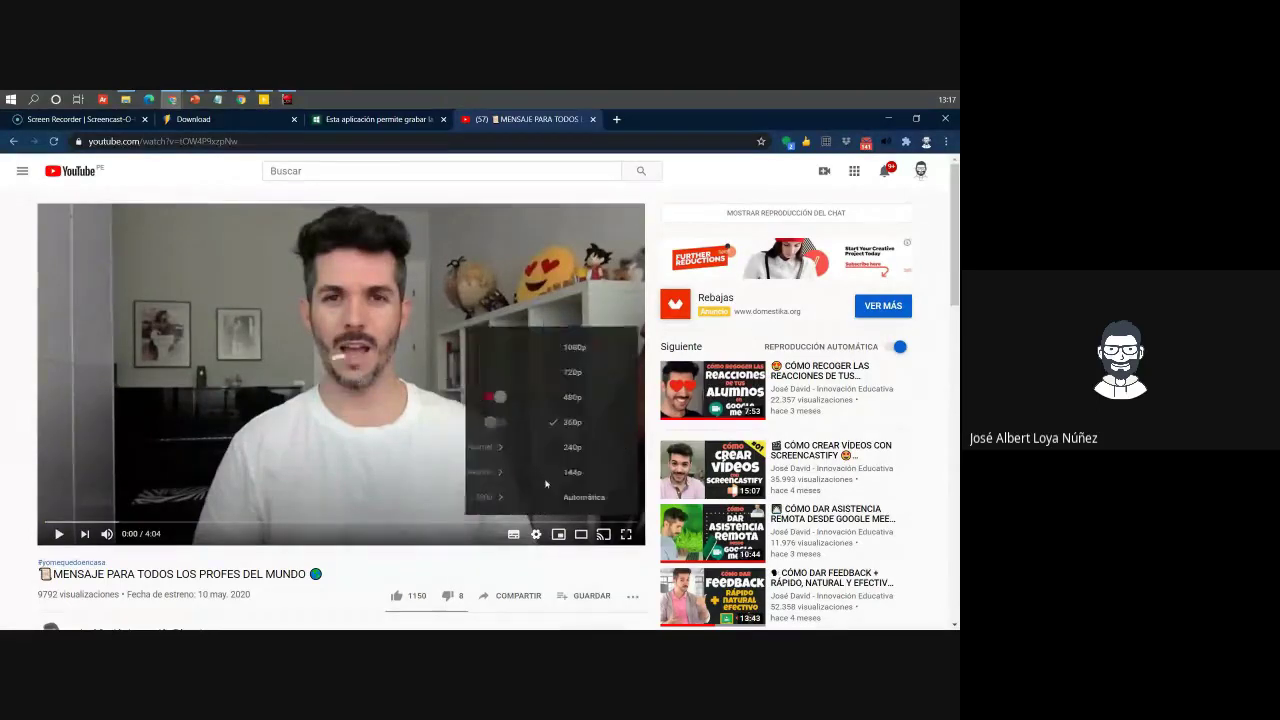
left_click(534, 374)
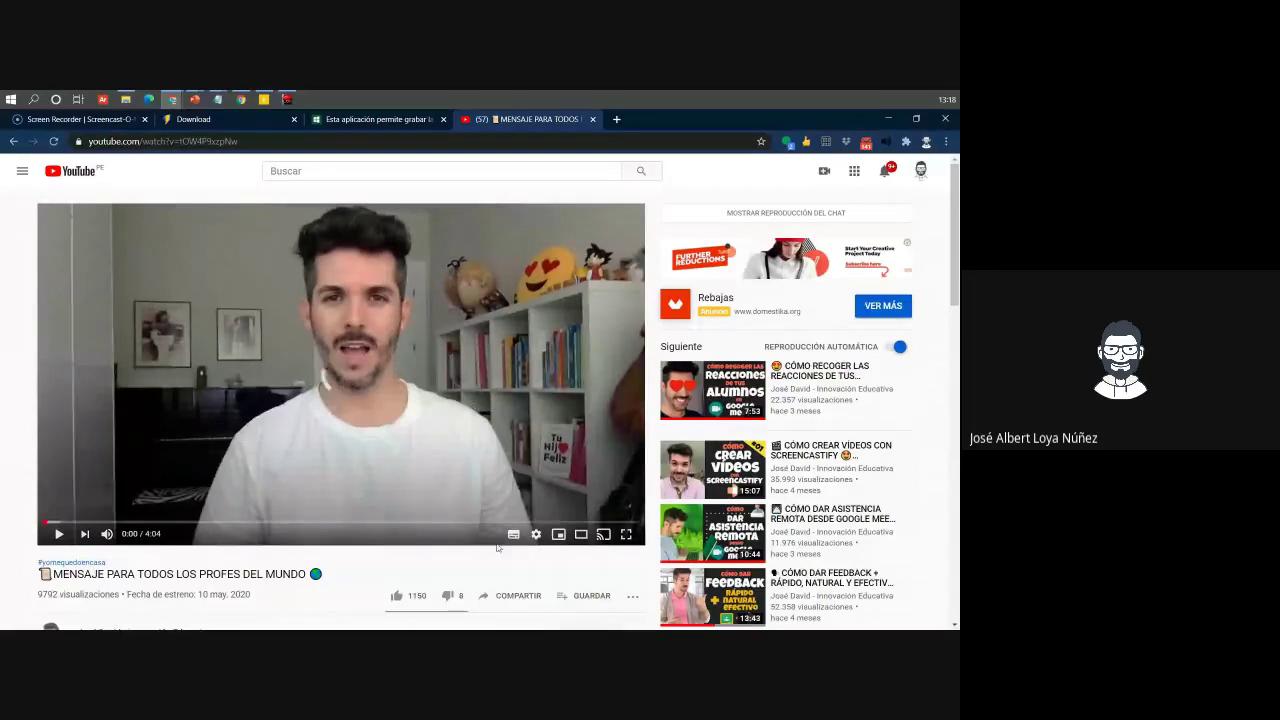
left_click(536, 534)
left_click(606, 497)
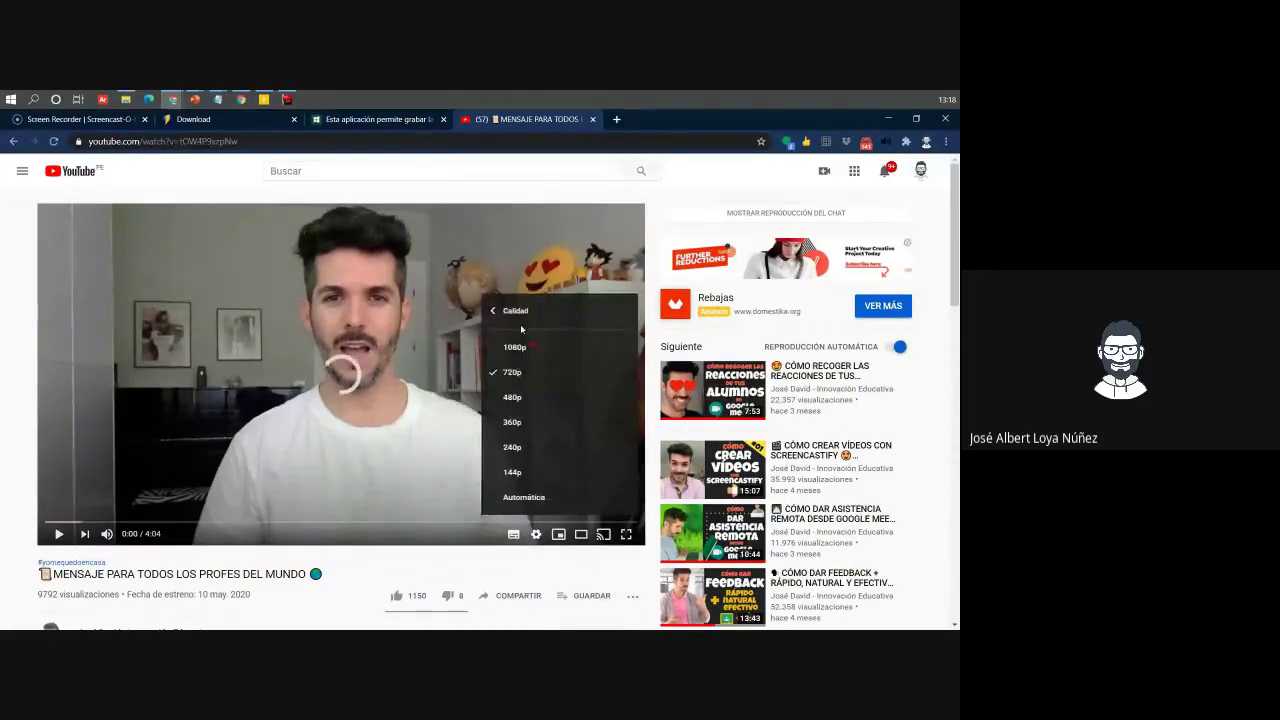
left_click(517, 350)
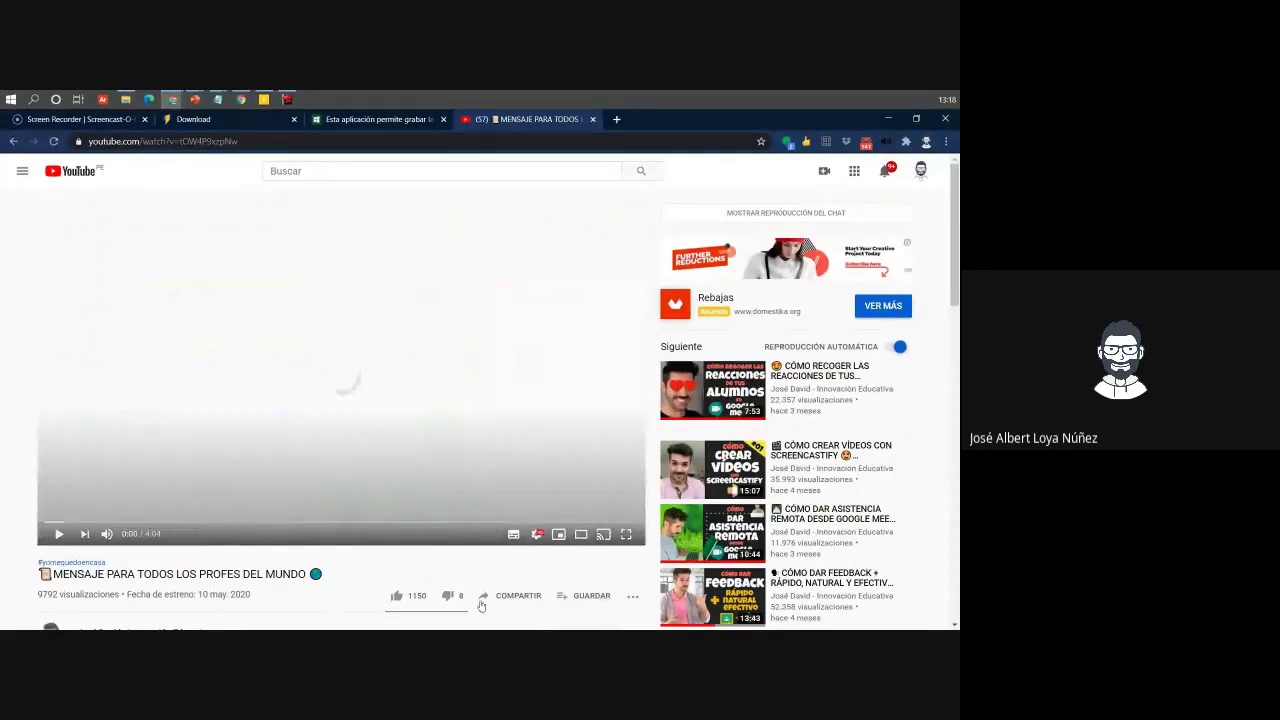
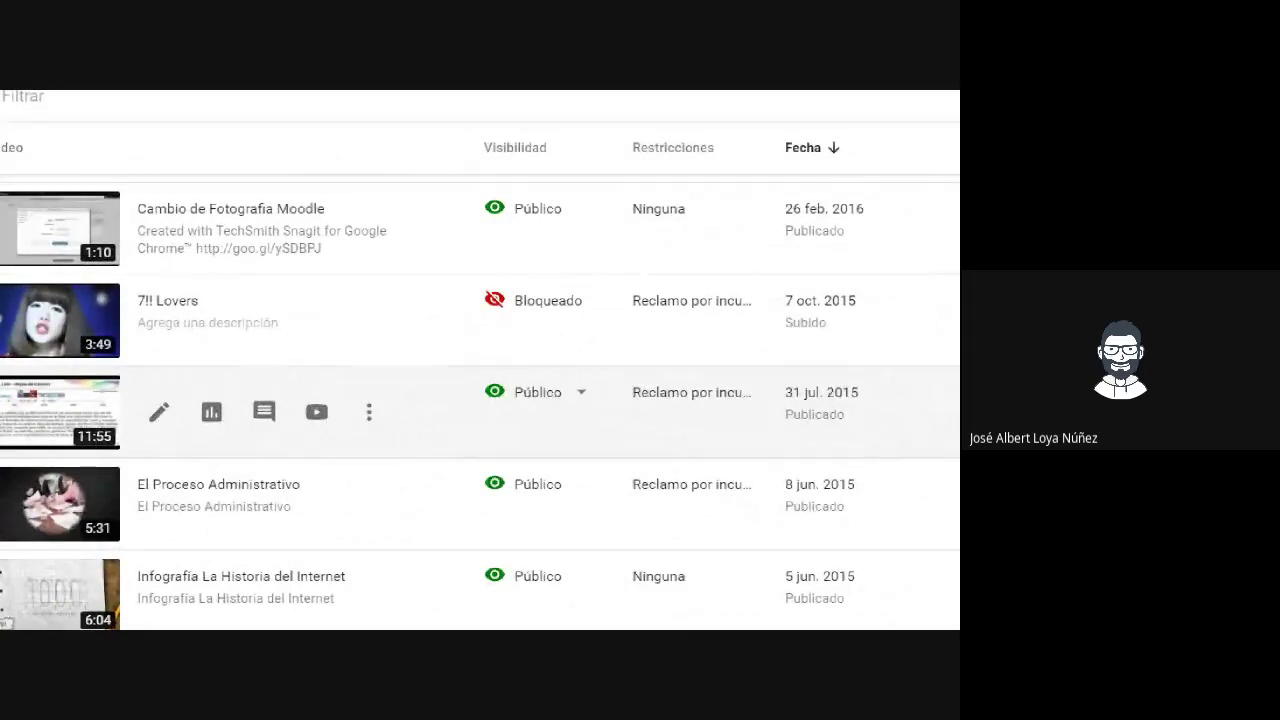
Mark the blocked video "7!! Lovers" in the channel's video list and view its copyright claim and visibility details
mouse_move(21, 275)
left_mouse_down()
mouse_move(509, 374)
mouse_move(655, 370)
left_mouse_up()
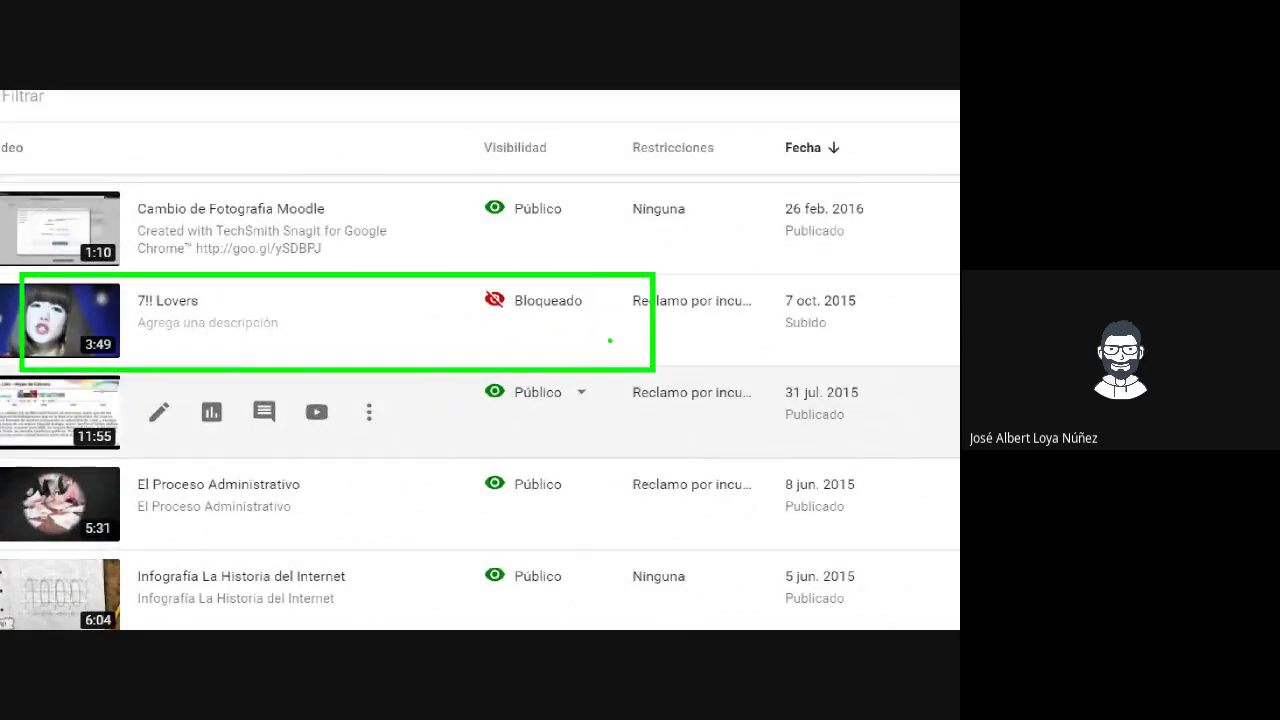
left_click_drag(597, 314, 752, 213)
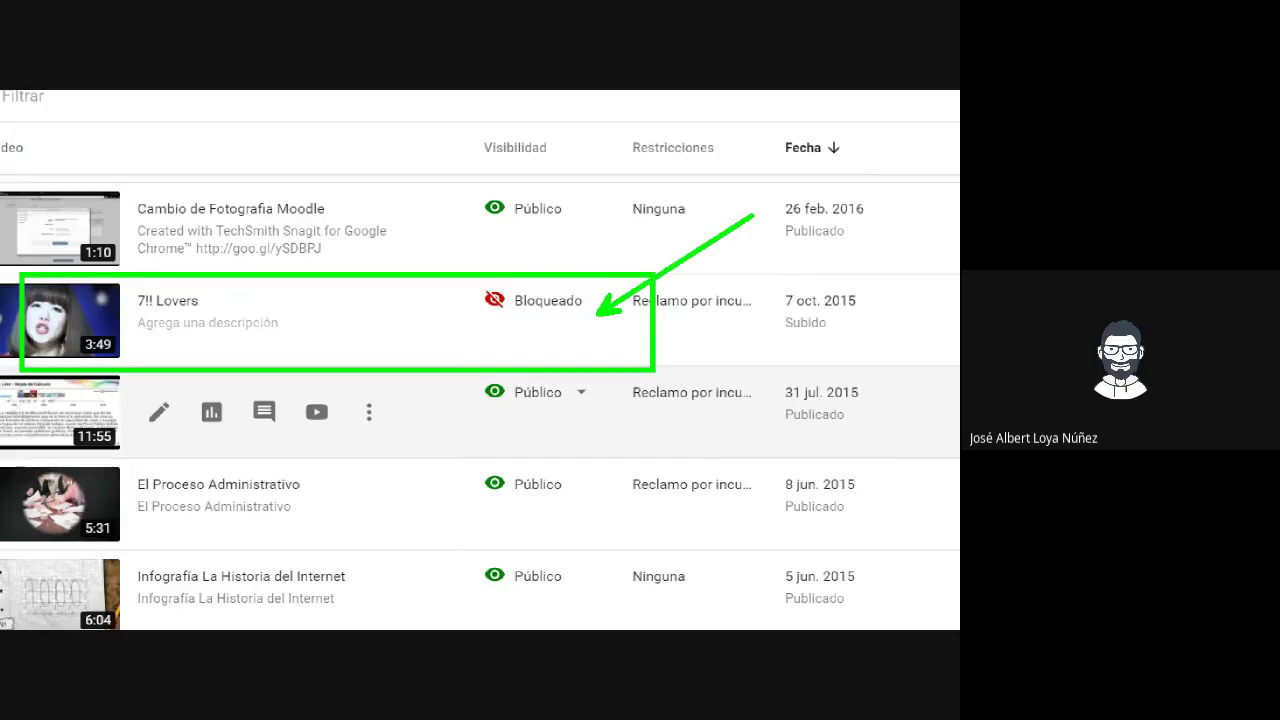
mouse_move(528, 355)
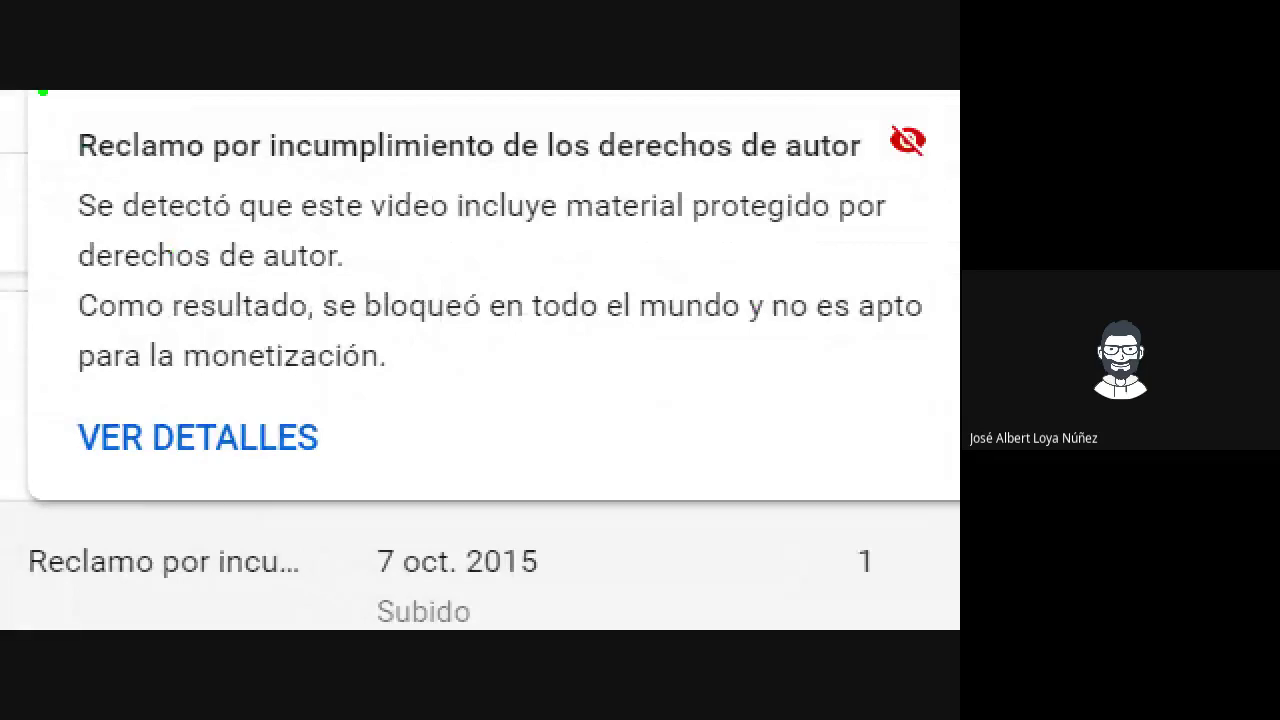
mouse_move(38, 93)
left_mouse_down()
mouse_move(784, 176)
mouse_move(957, 178)
mouse_move(925, 163)
mouse_move(955, 258)
left_mouse_up()
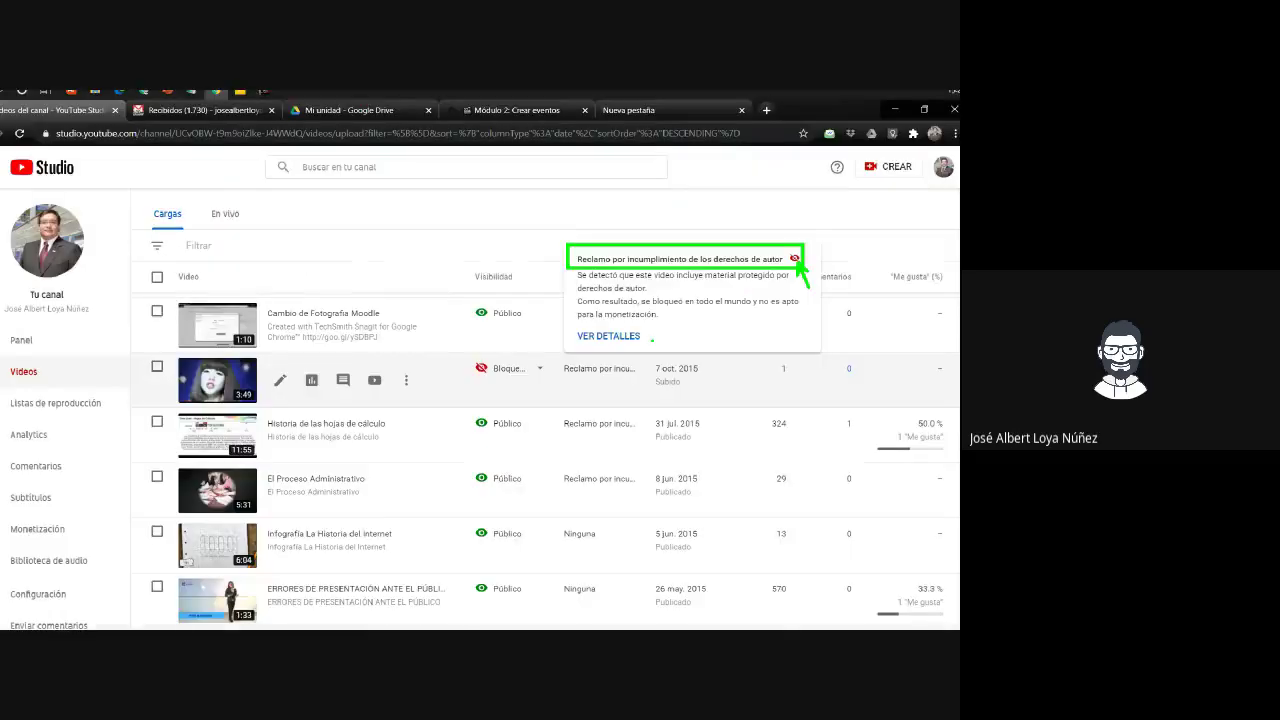
mouse_move(514, 362)
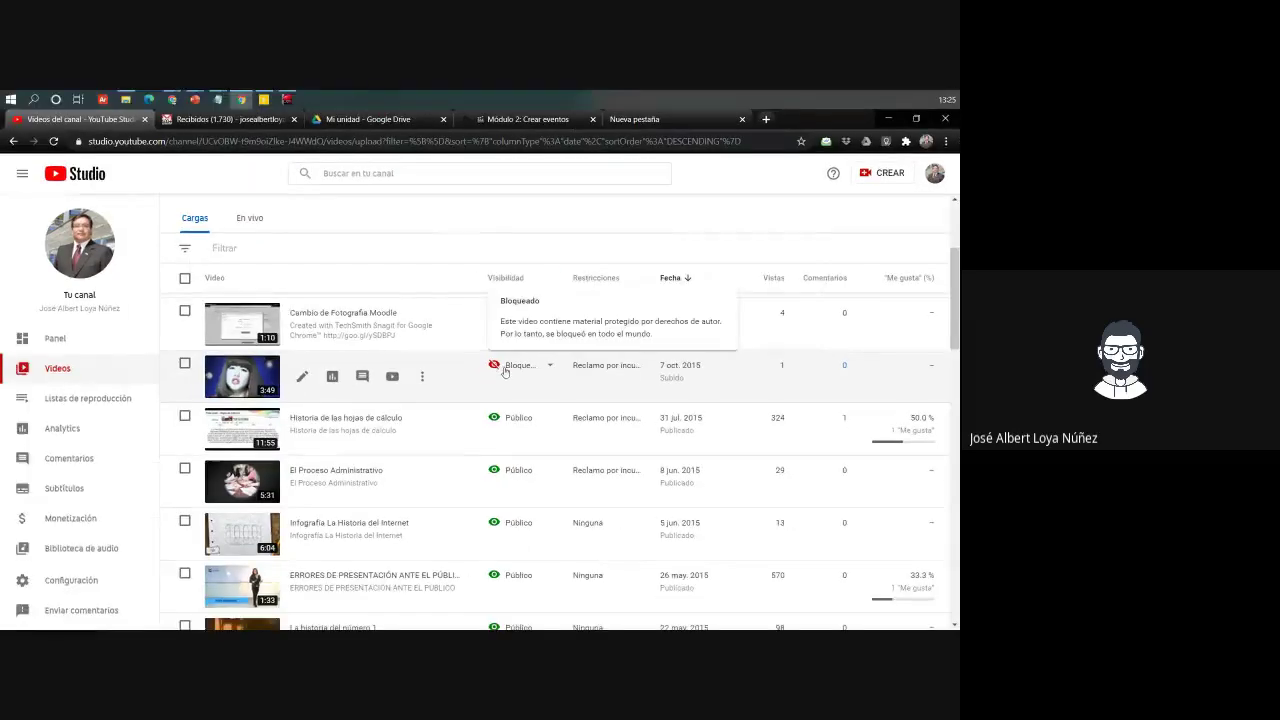
Look through the whole list of uploaded videos, checking their visibility and restrictions, and return to its beginning
scroll(514, 362, "down", 10)
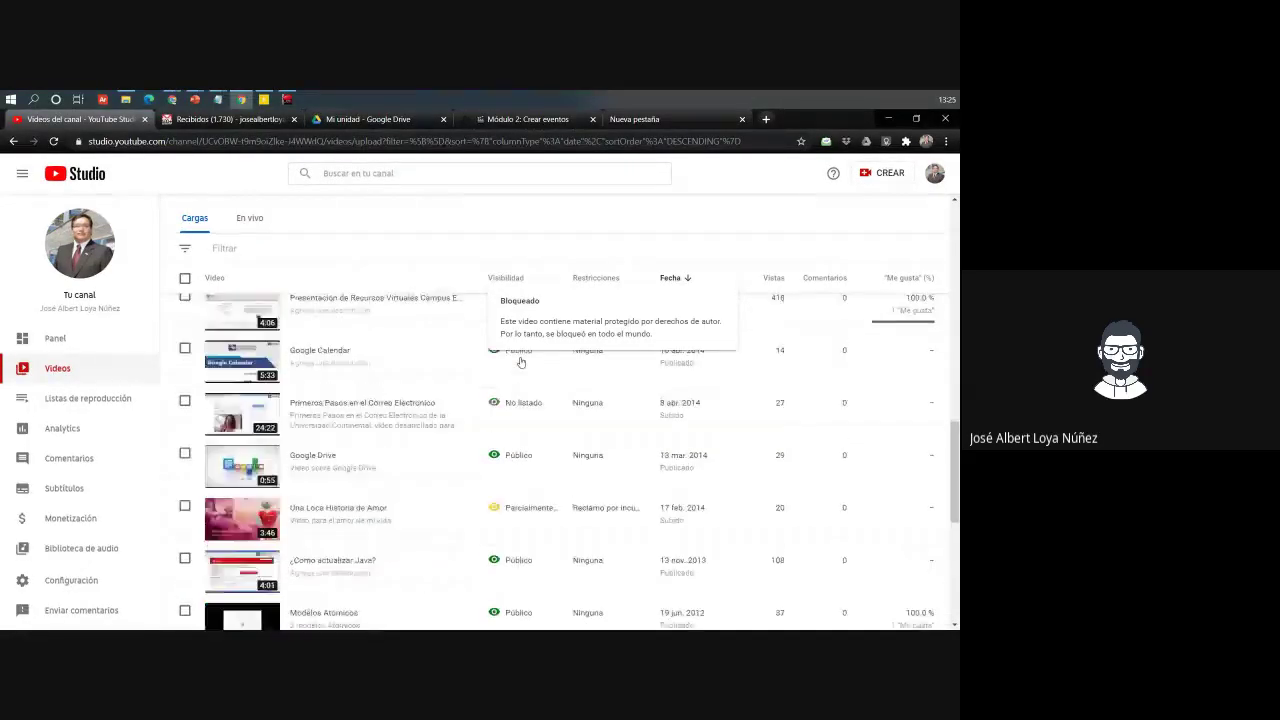
scroll(520, 362, "down", 3)
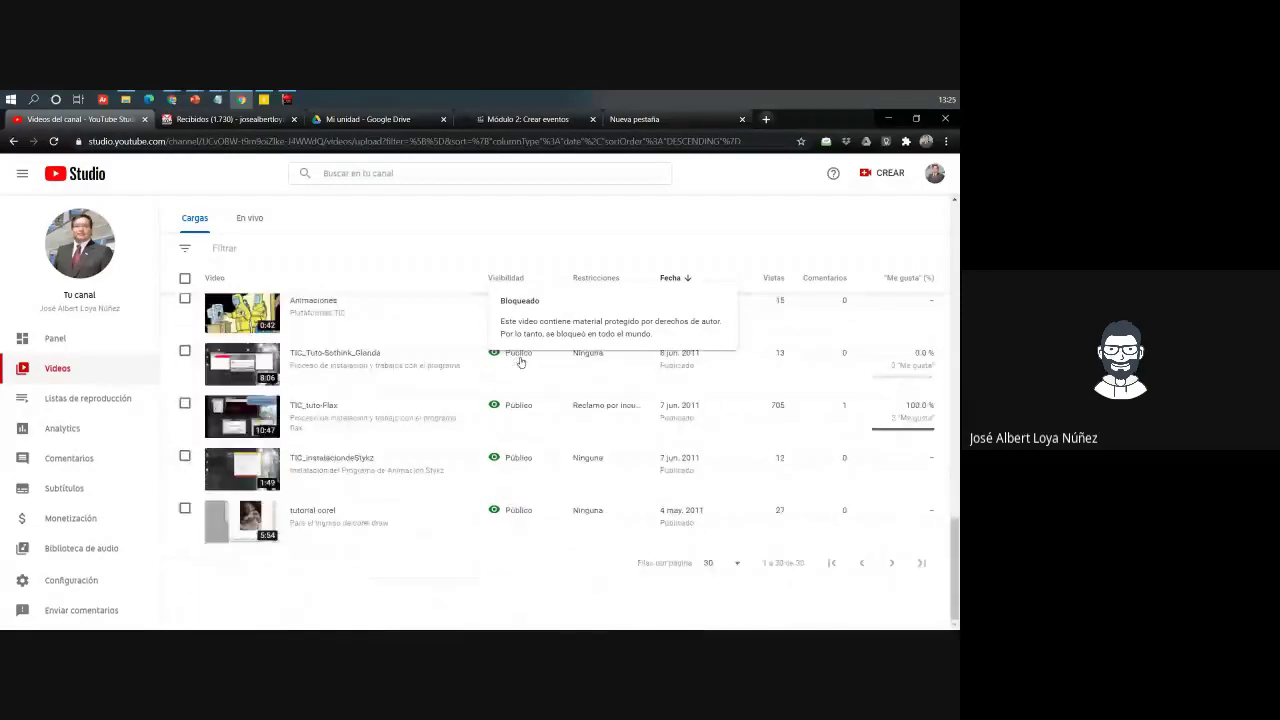
scroll(520, 362, "up", 3)
scroll(520, 362, "up", 10)
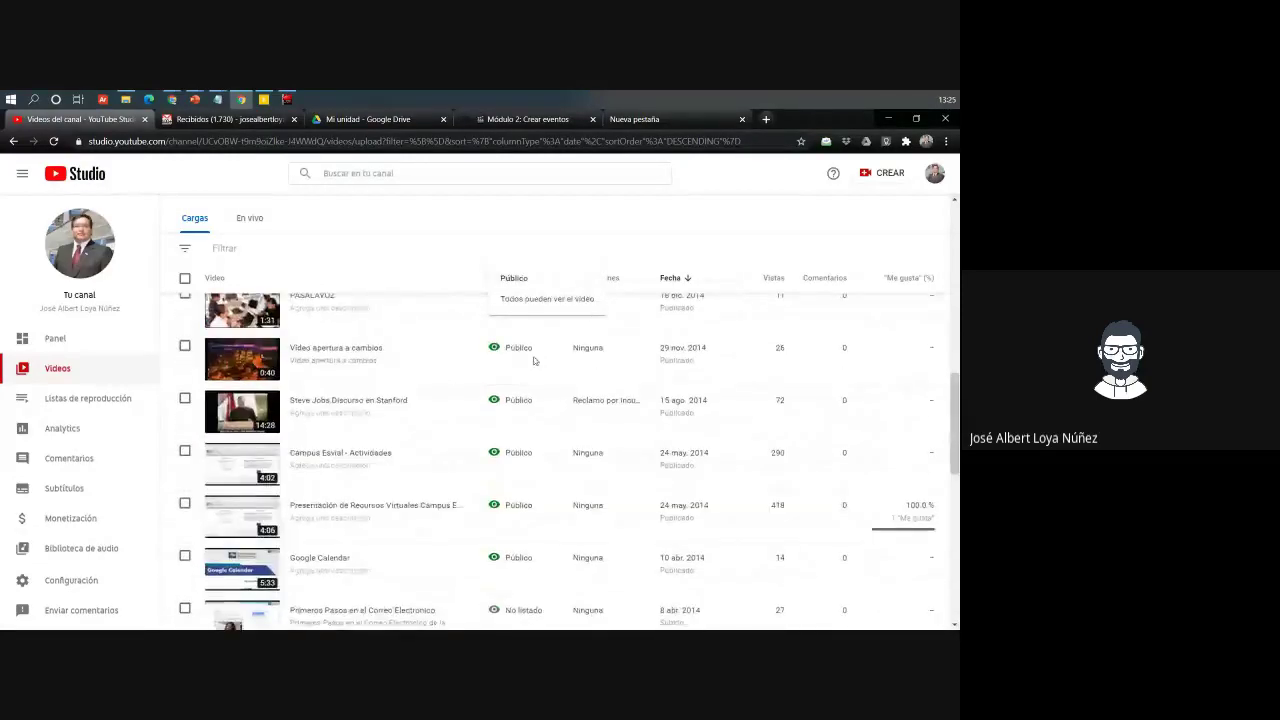
scroll(534, 361, "up", 6)
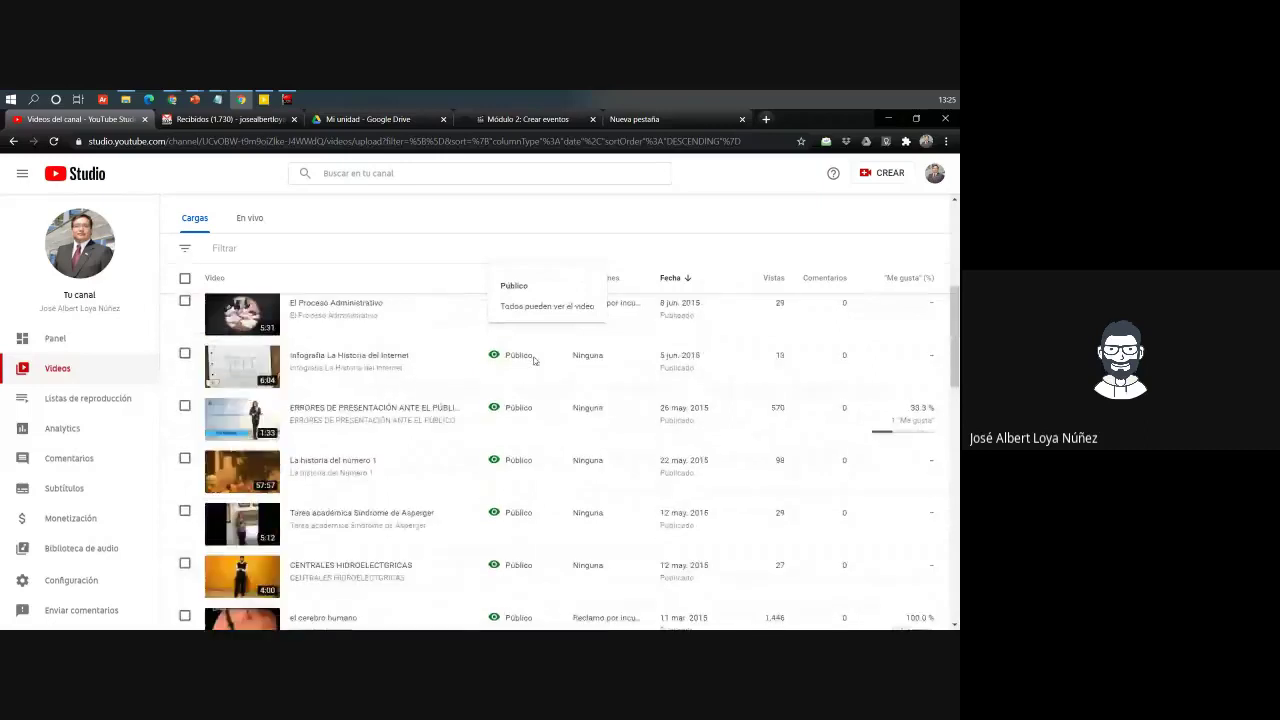
scroll(534, 361, "up", 3)
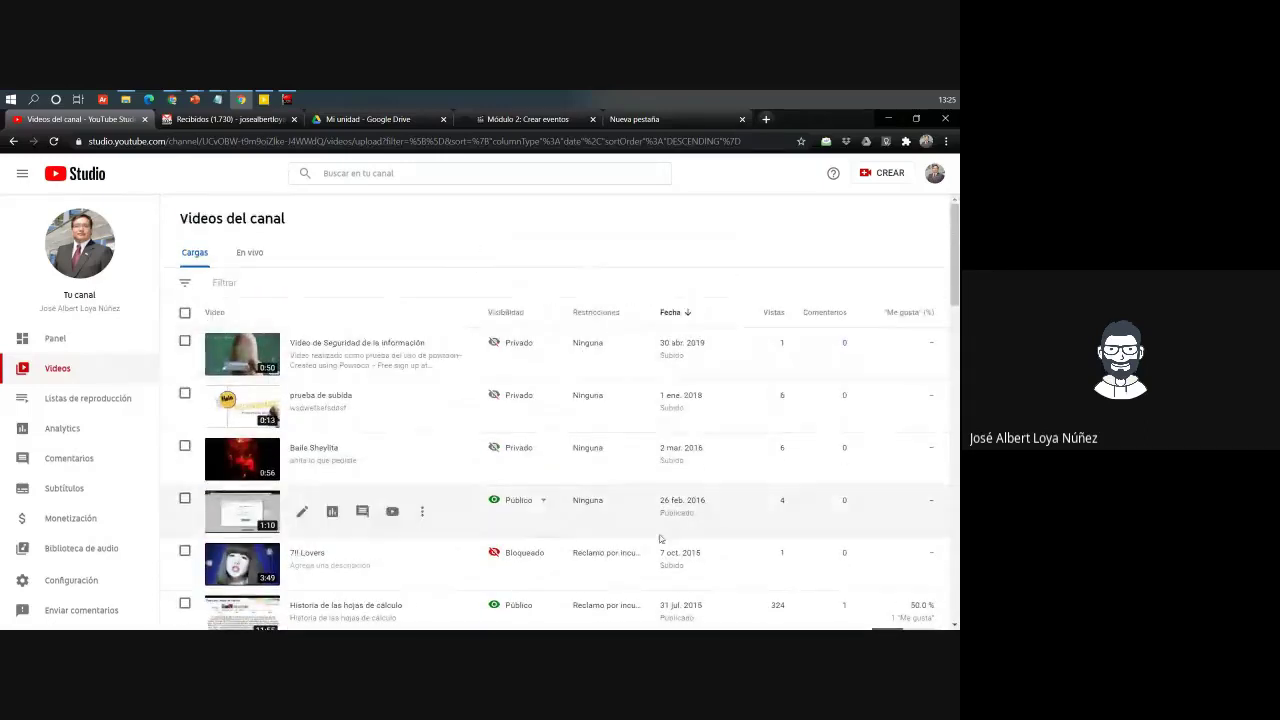
View the copyright claim on "Historia de las hojas de cálculo", mark its monetization sentence and skim the remaining uploads
mouse_move(629, 603)
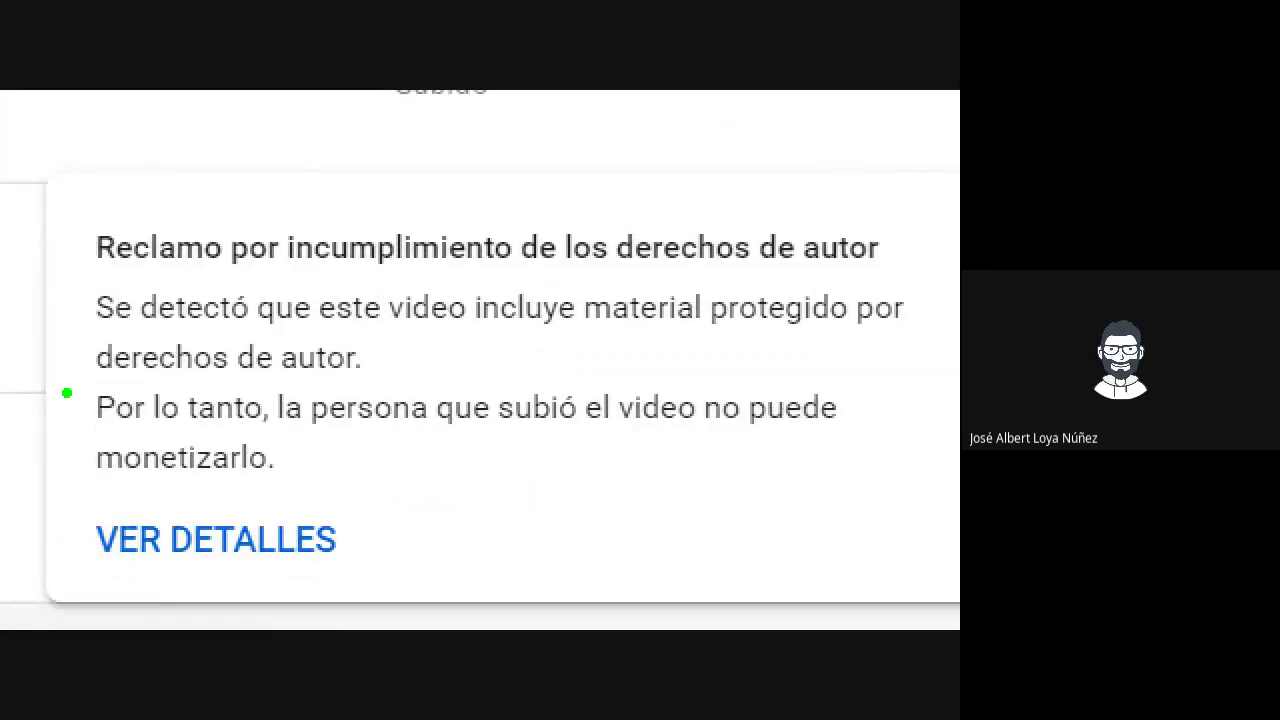
left_click_drag(64, 390, 938, 486)
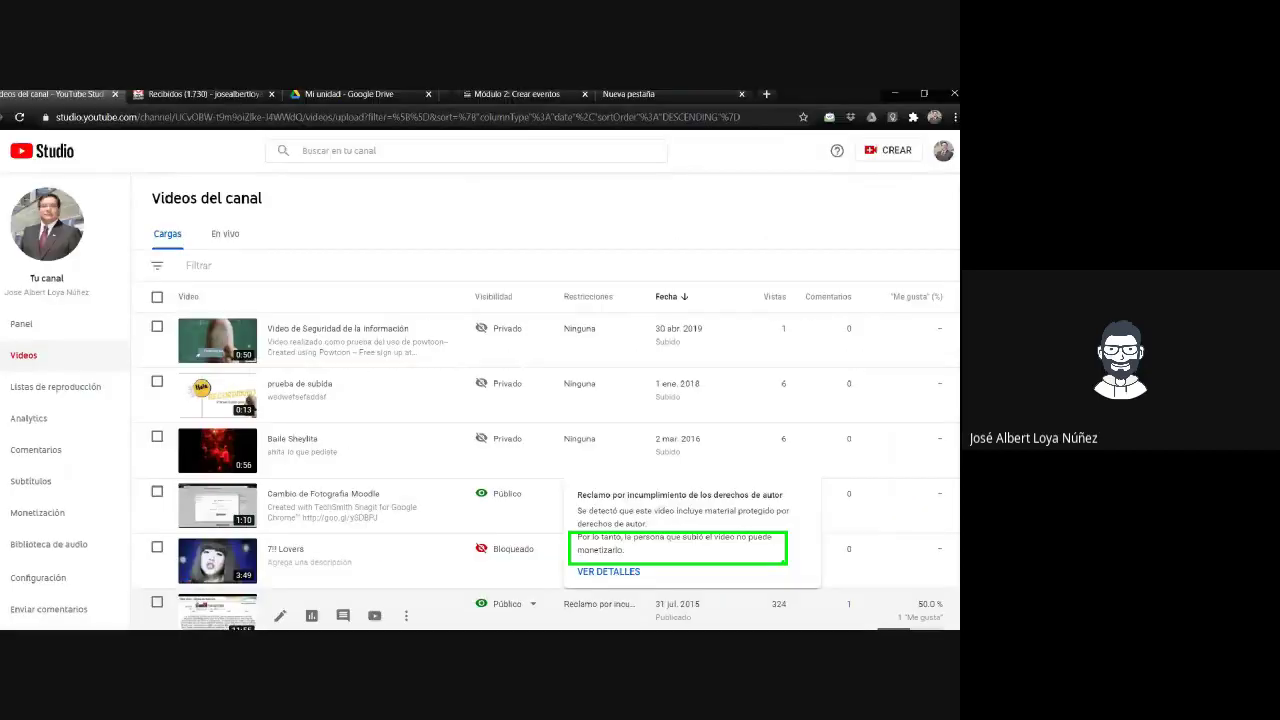
scroll(677, 523, "down", 3)
scroll(677, 523, "down", 10)
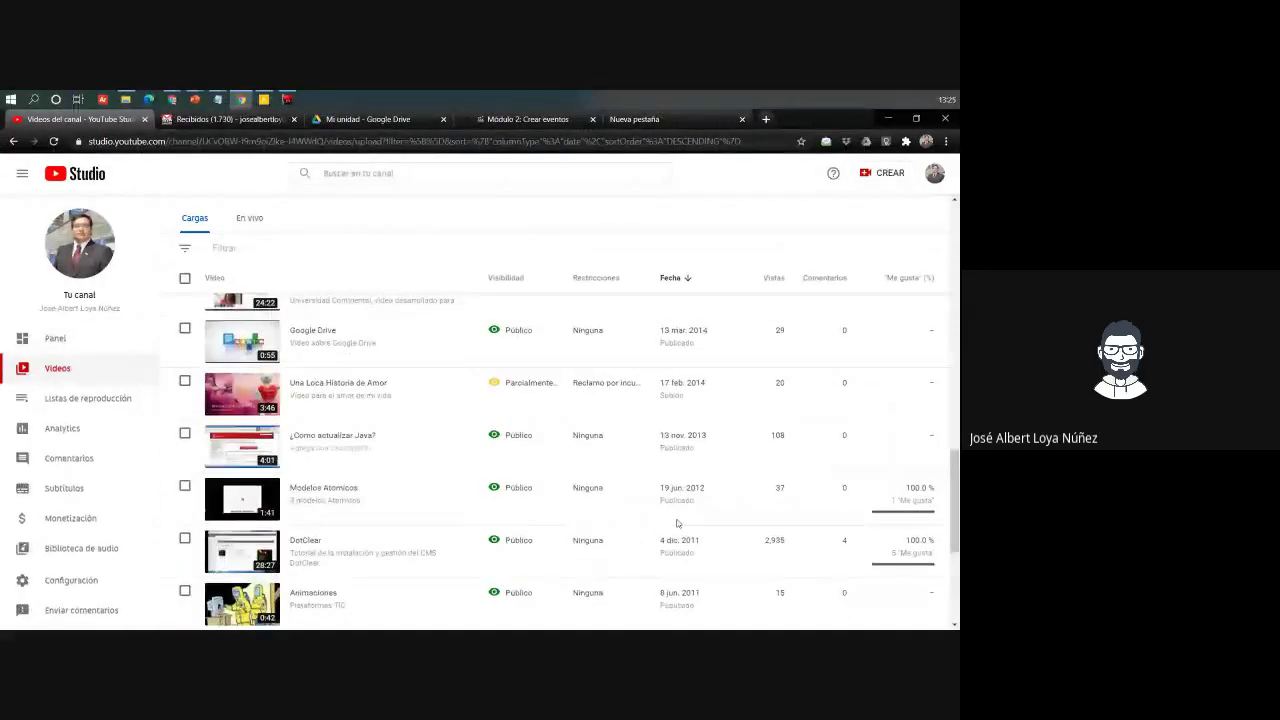
scroll(677, 523, "up", 15)
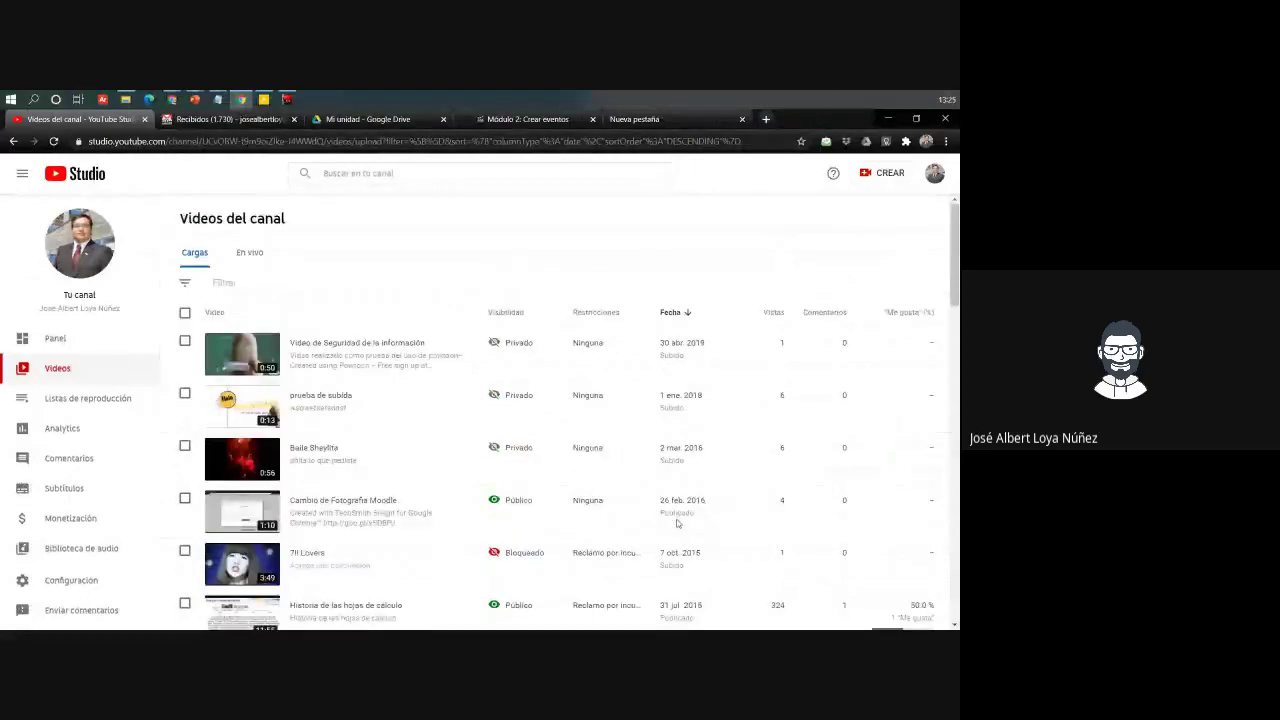
Go to the channel dashboard in YouTube Studio and minimize the browser to return to the PowerPoint slideshow
left_click(62, 338)
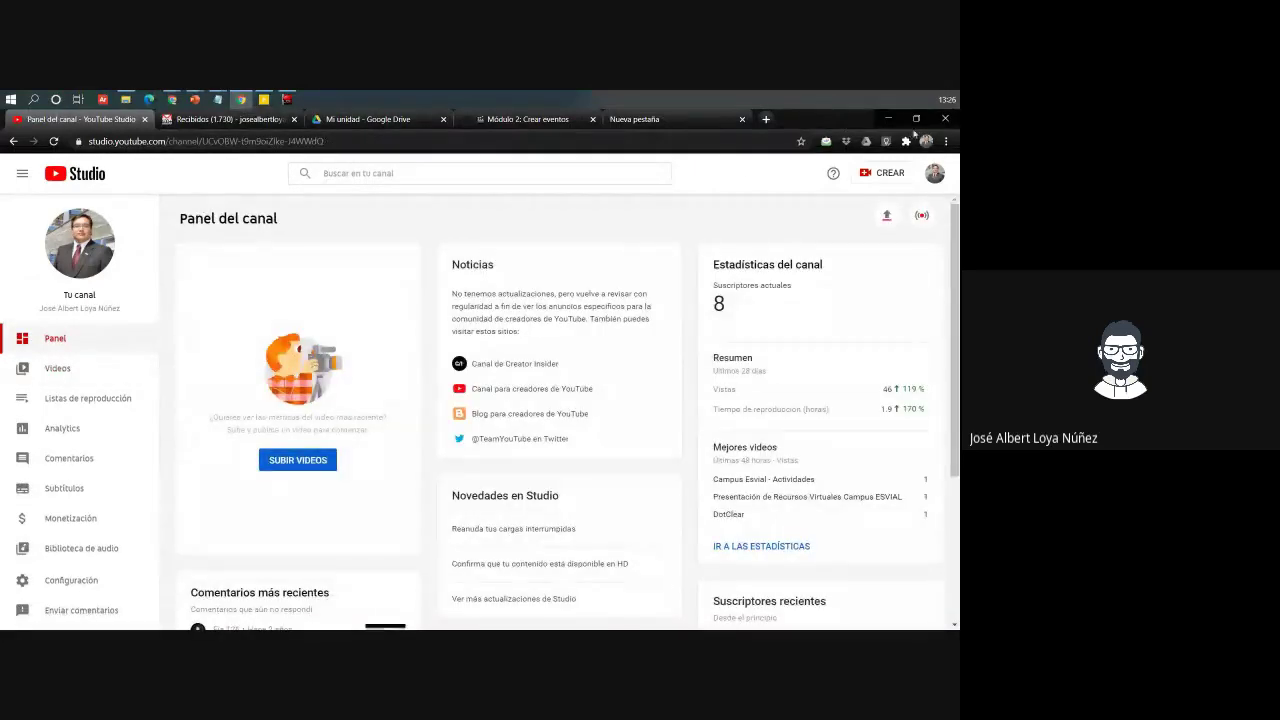
left_click(885, 118)
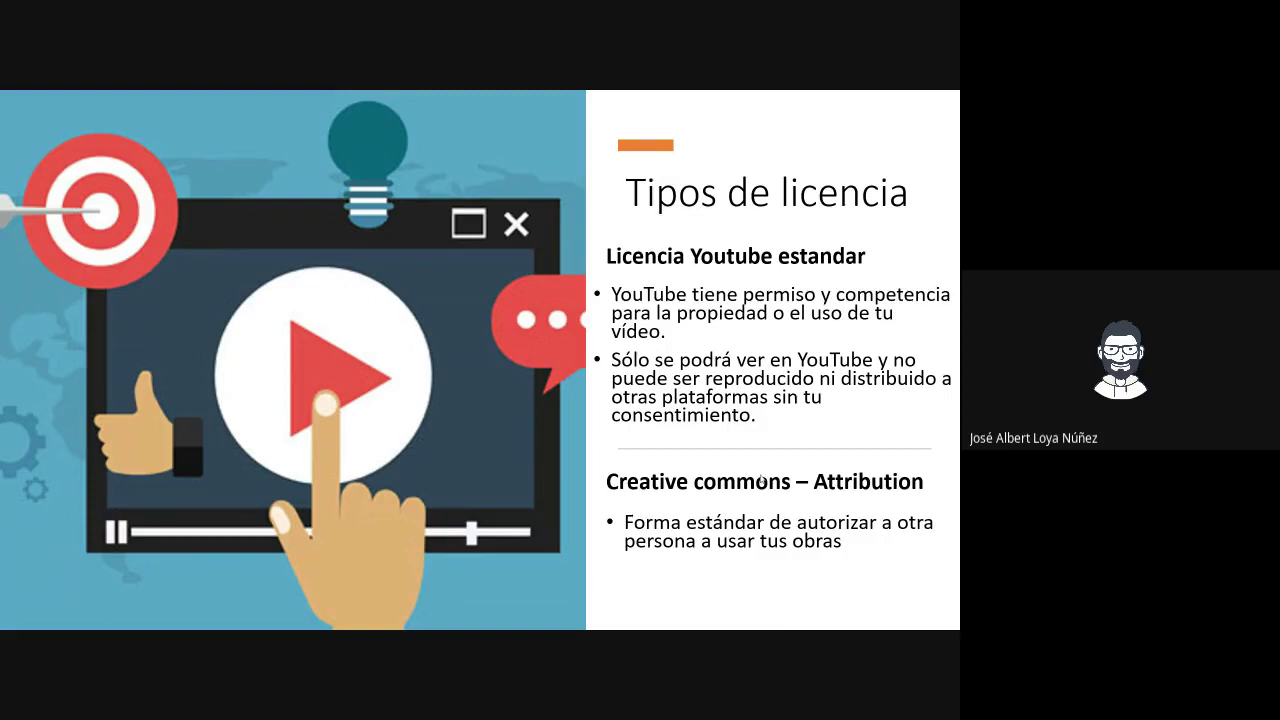
Switch to the browser, load youtube.com in a new tab and show the uploads of the Universidad Continental - Tecnologías Digitales channel
key("alt+Tab")
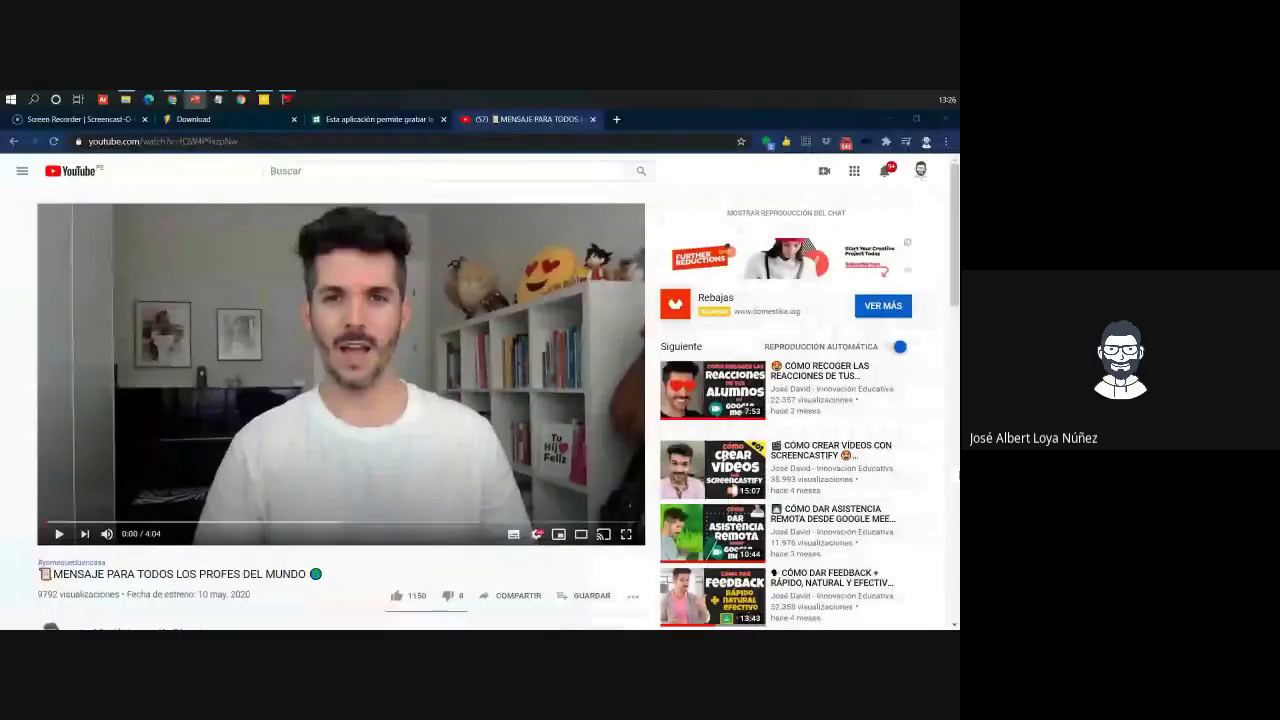
left_click(616, 121)
type("youtube.com")
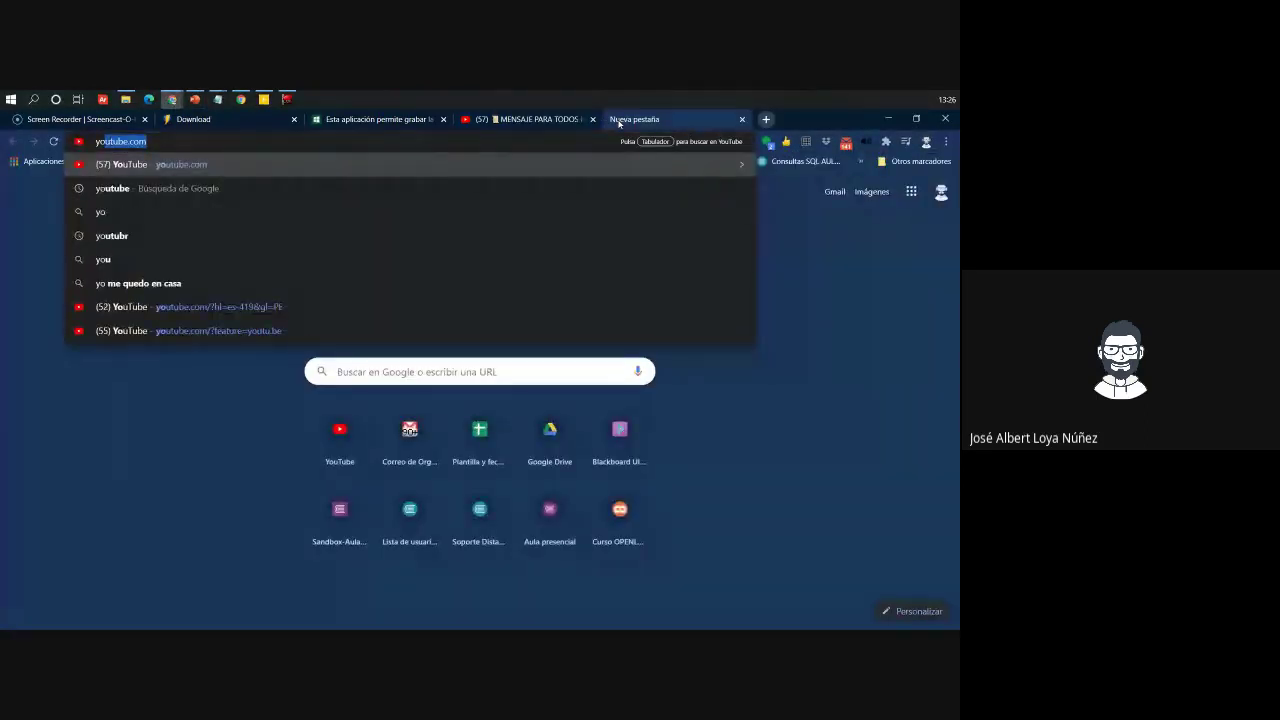
key("Return")
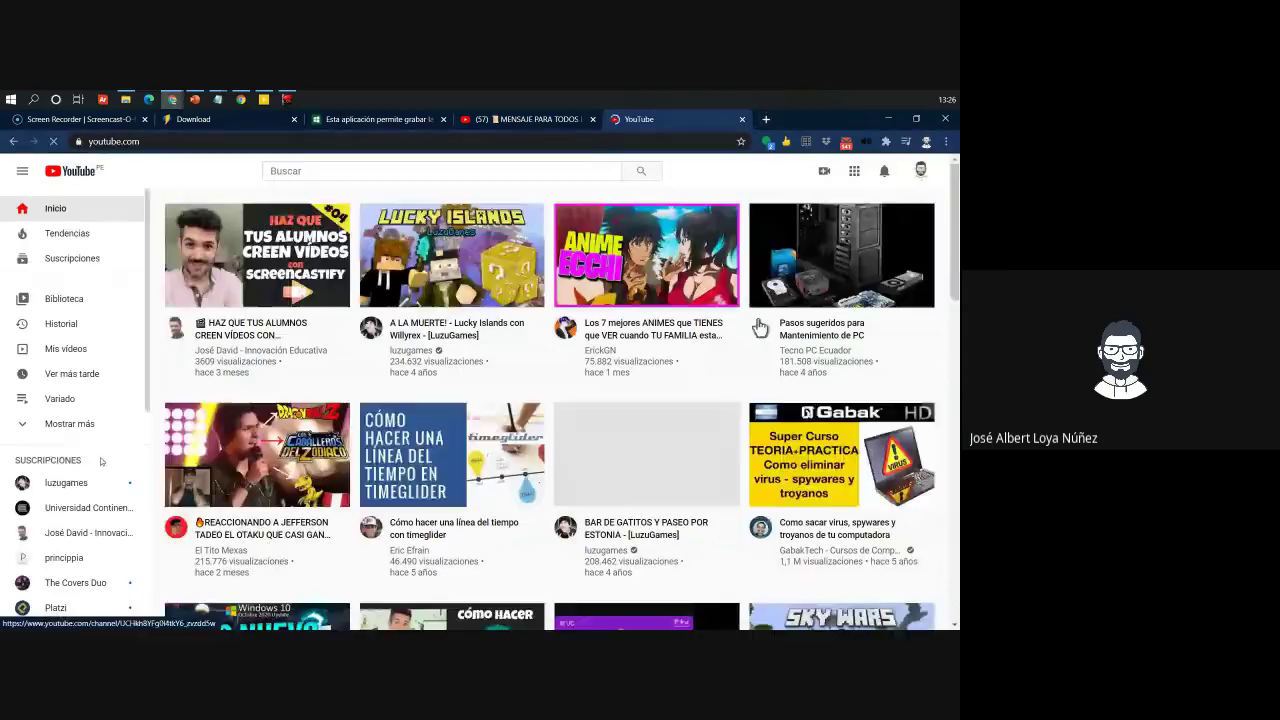
left_click(88, 507)
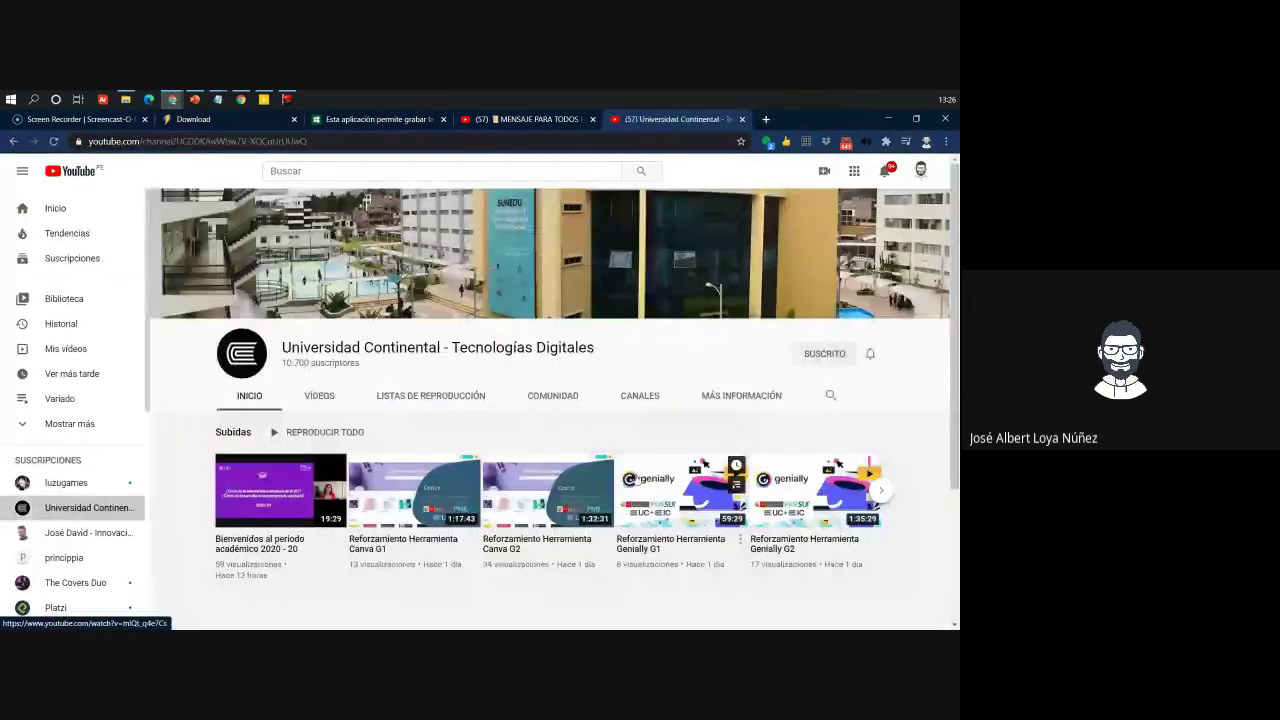
left_click(322, 396)
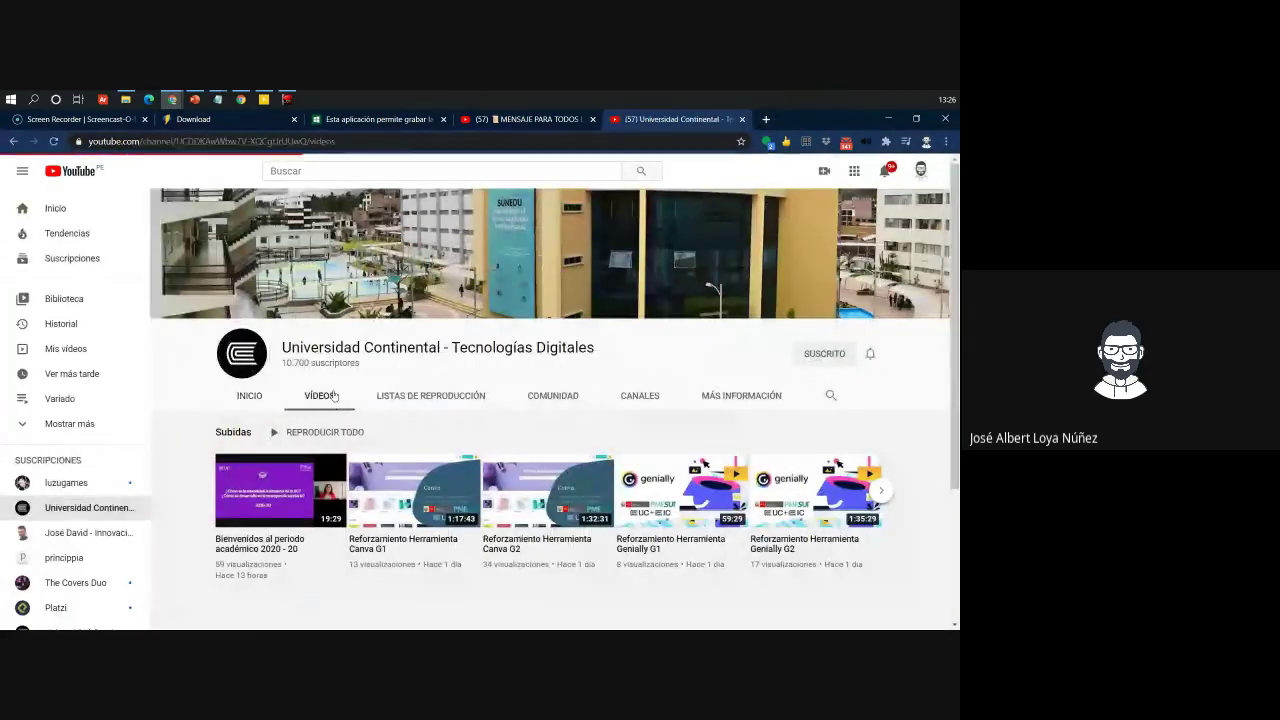
Open the video "¿Cómo crear un canal en YouTube?" from the channel's uploads and select its web address
scroll(481, 420, "down", 5)
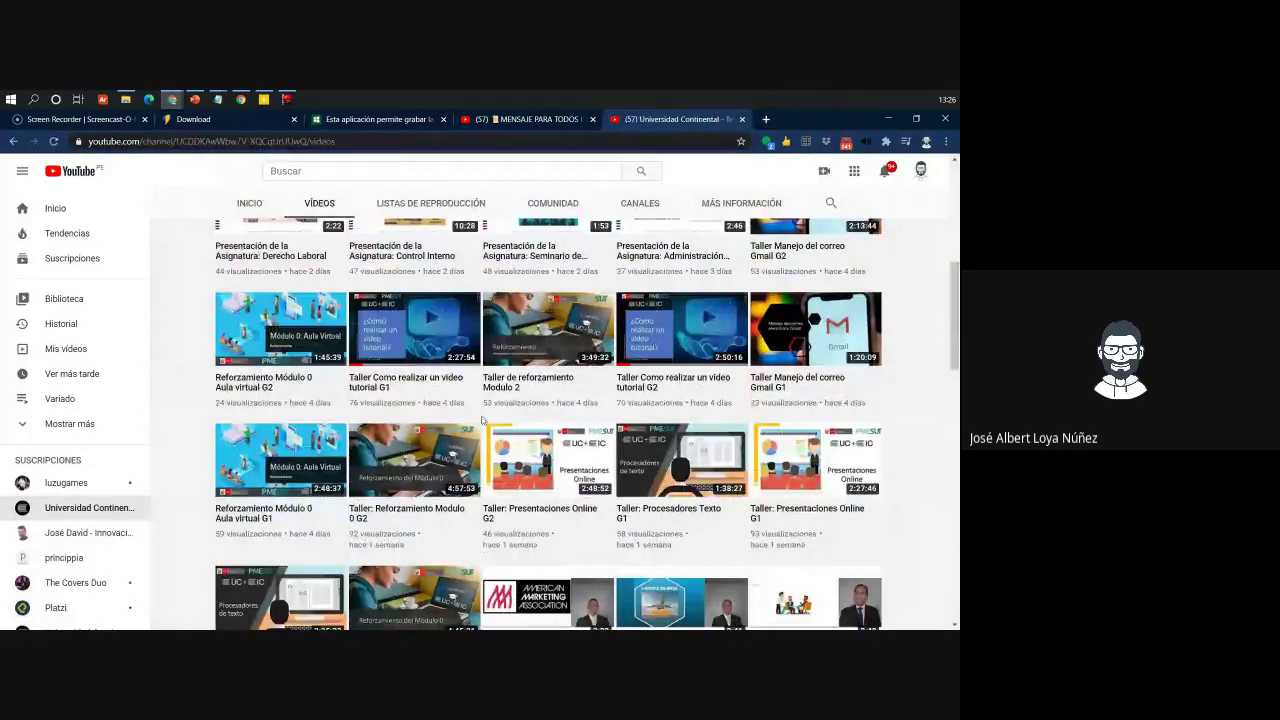
scroll(481, 420, "down", 2)
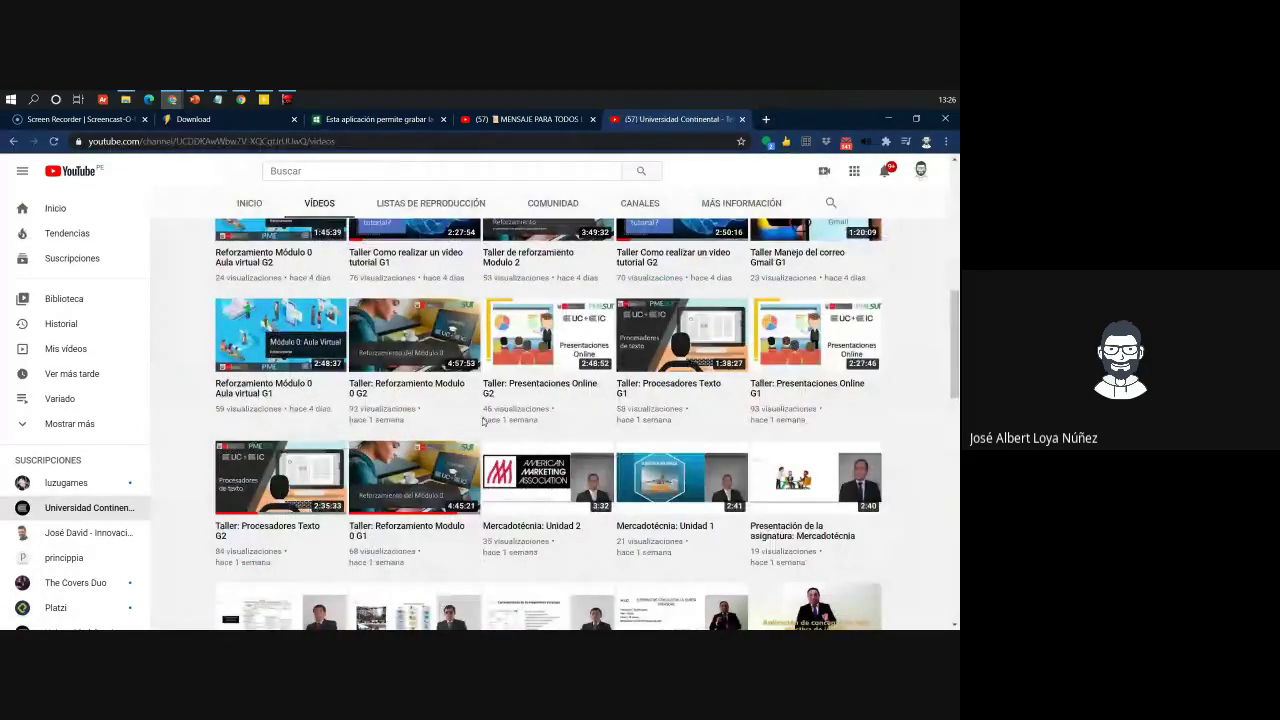
scroll(499, 458, "down", 3)
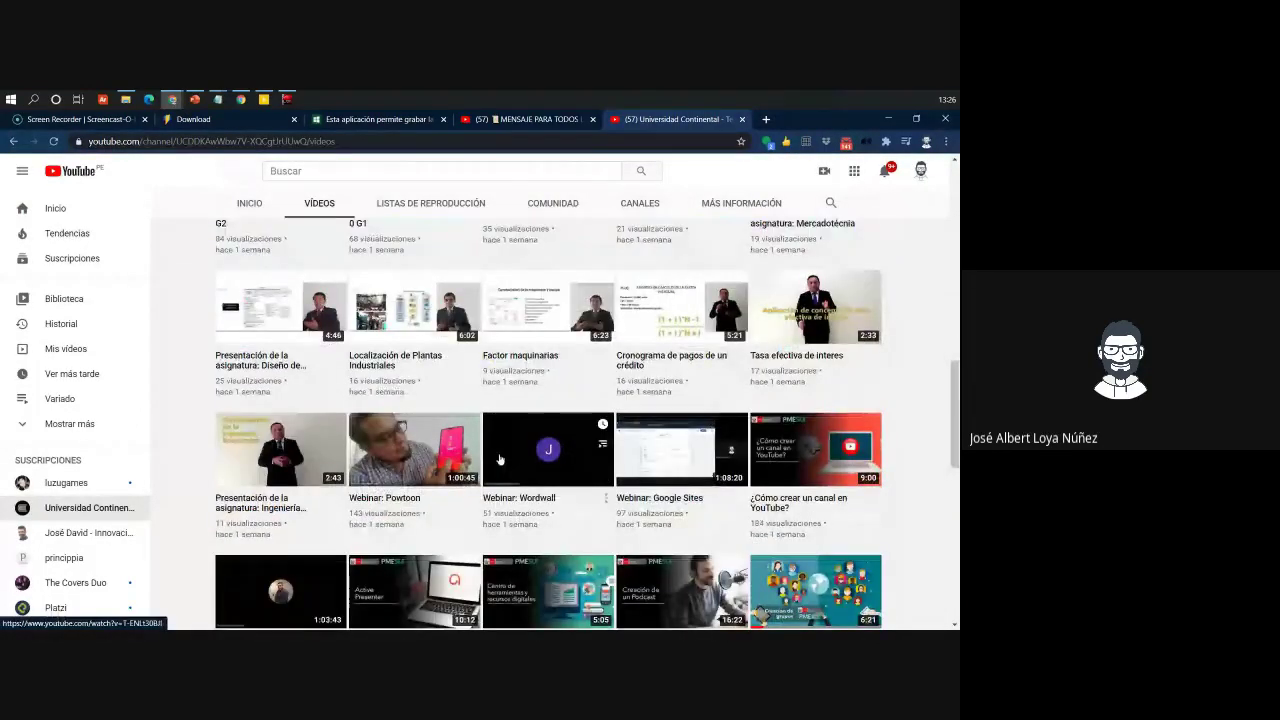
left_click(785, 485)
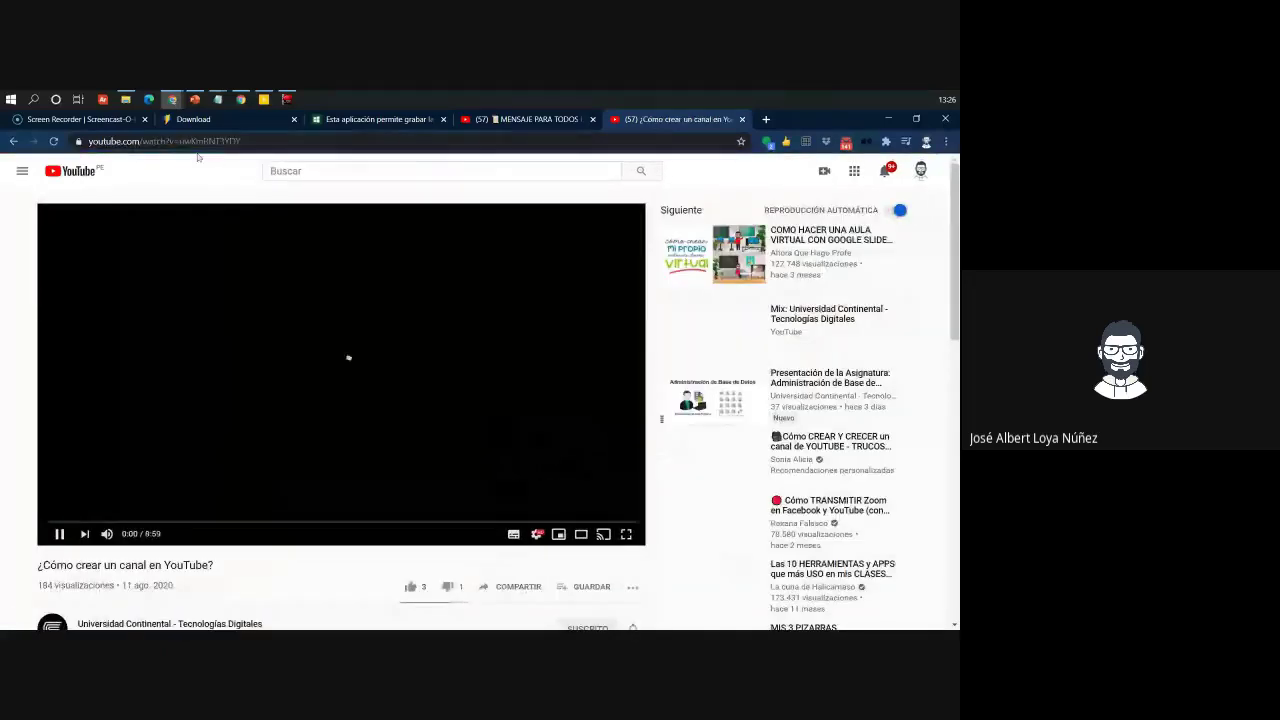
left_click(234, 142)
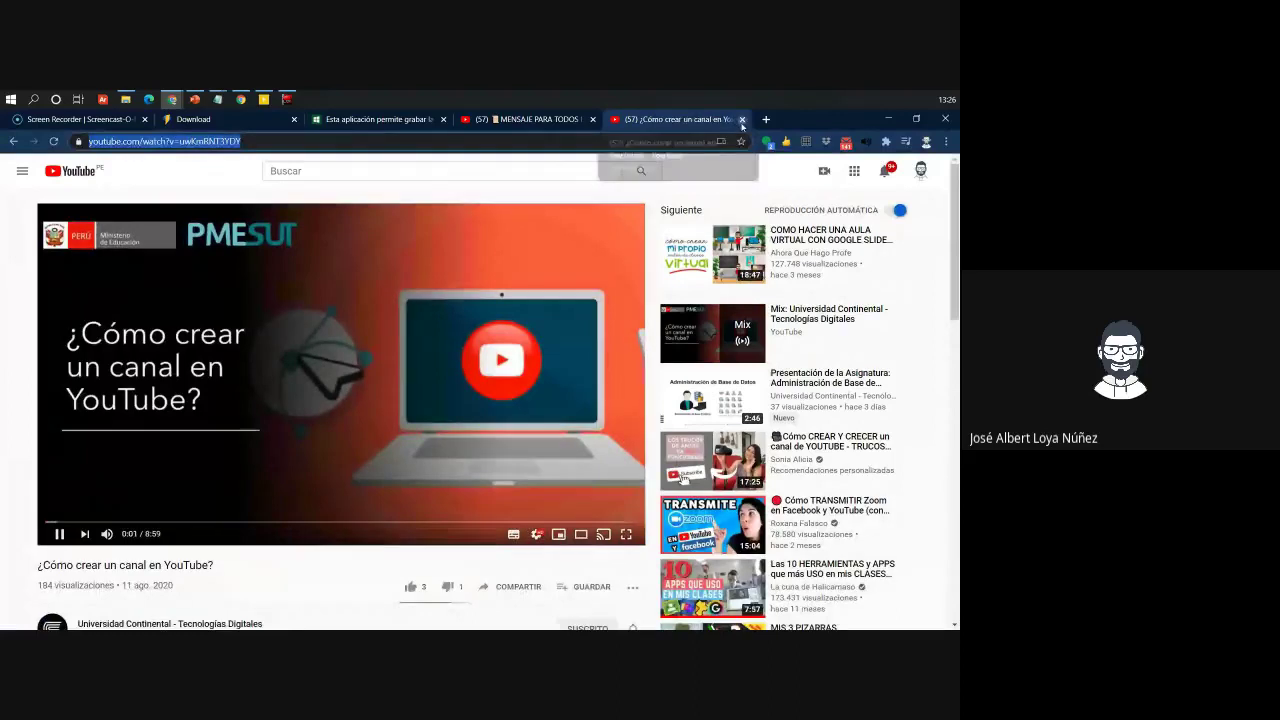
Close both open YouTube video tabs and return to the PowerPoint slideshow
left_click(742, 119)
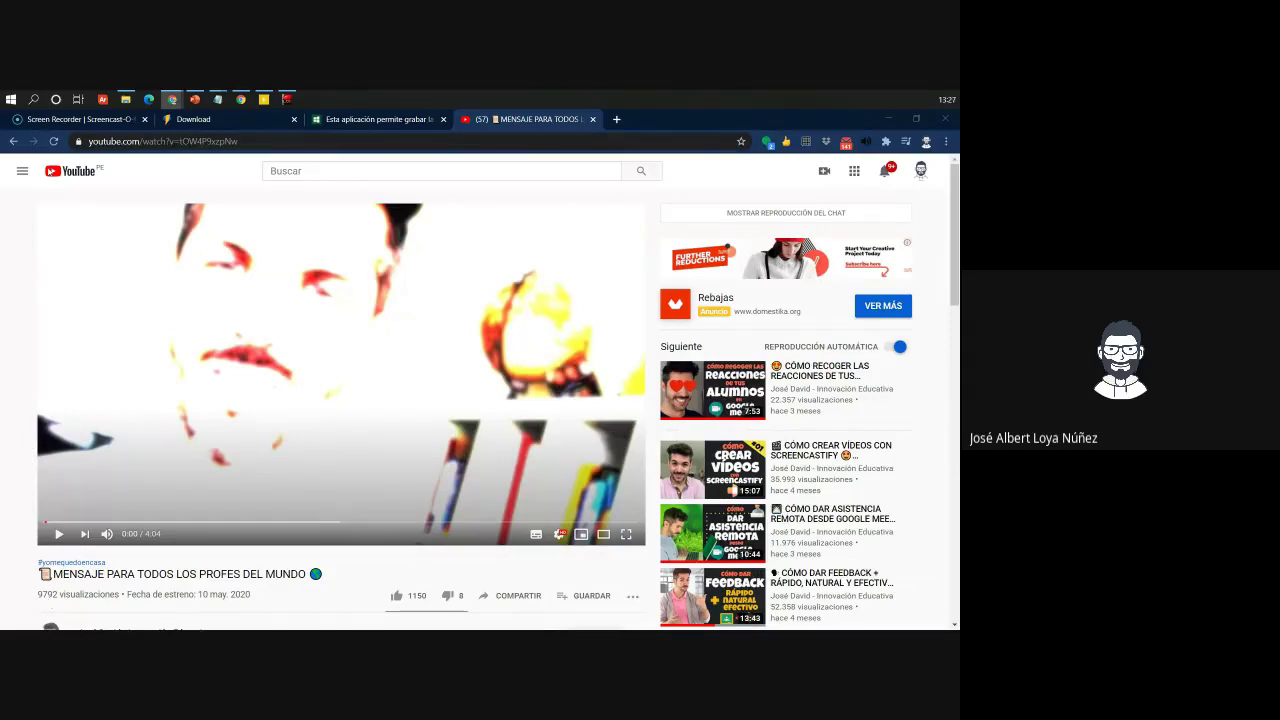
left_click(593, 120)
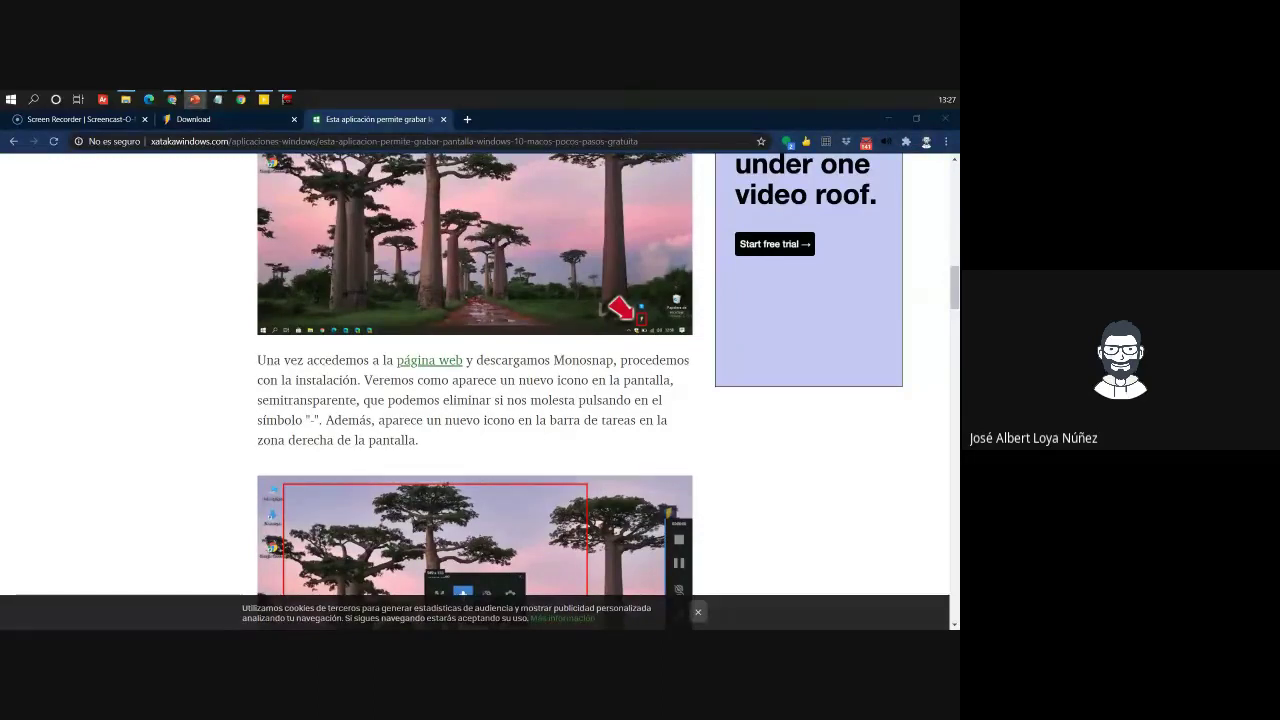
key("alt+Tab")
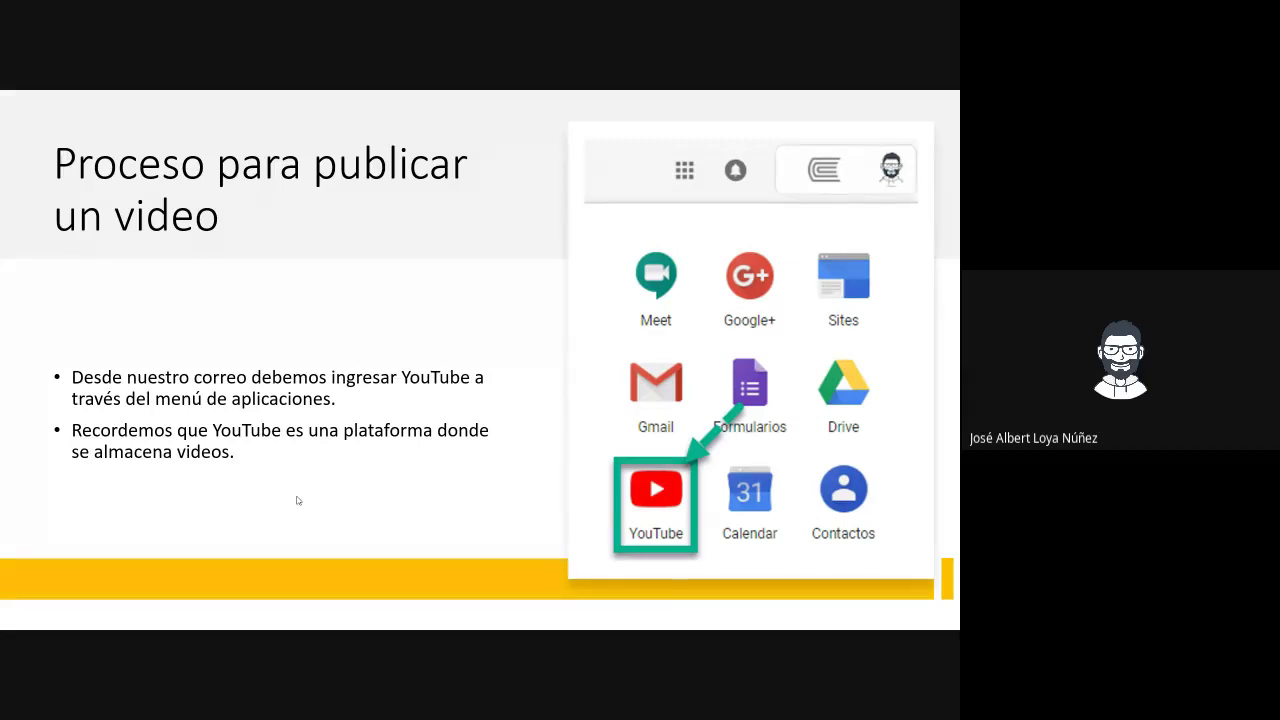
Move the slideshow on to the slide "Ingreso a la plataforma YouTube"
key("Right")
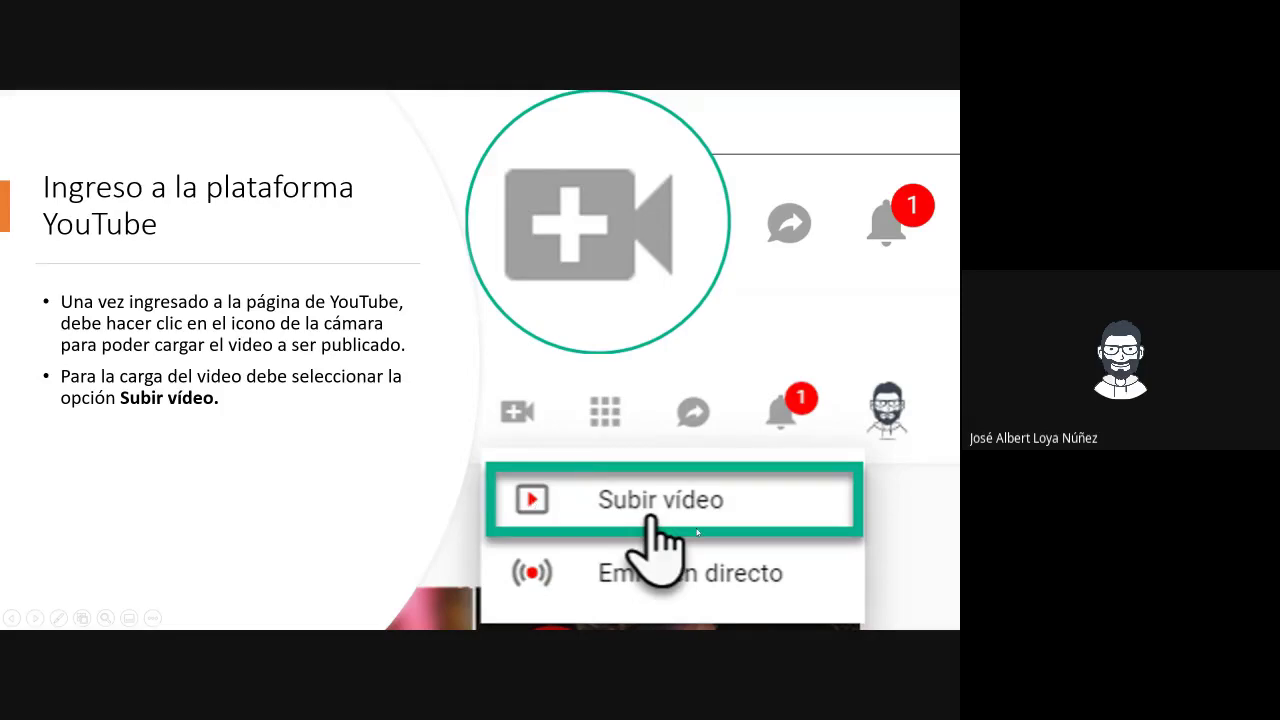
left_click(655, 480)
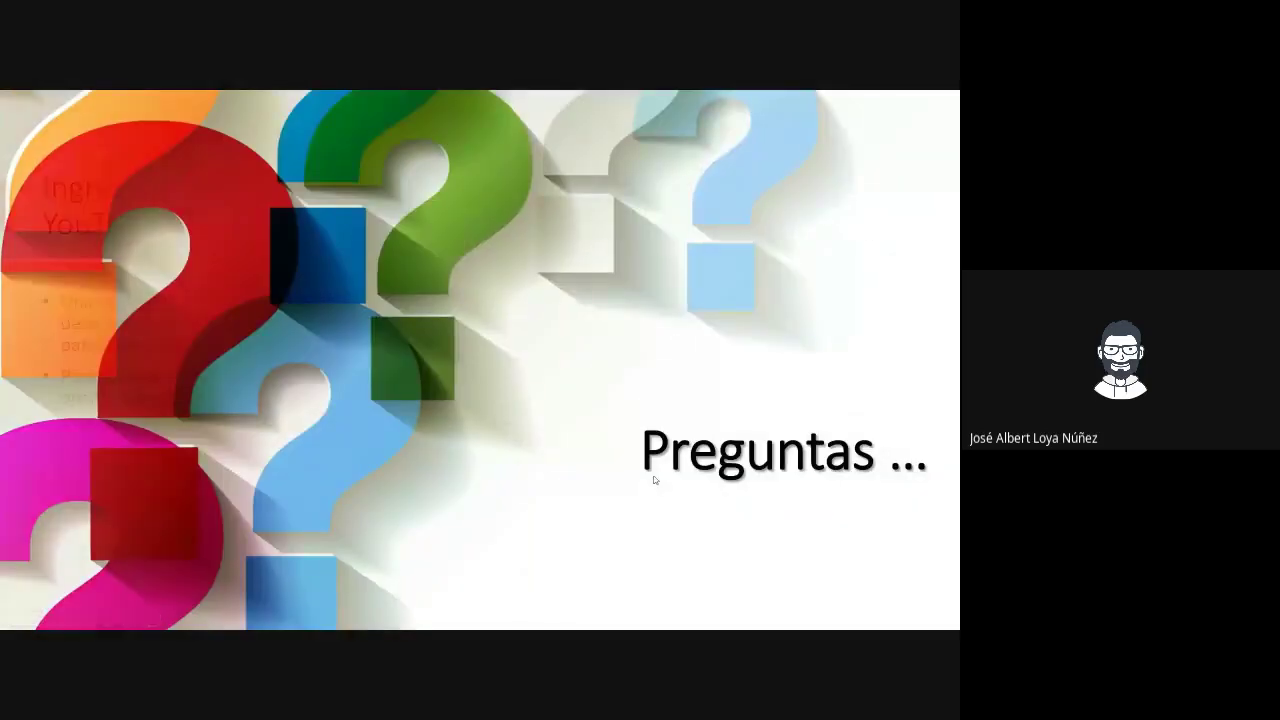
key("Left")
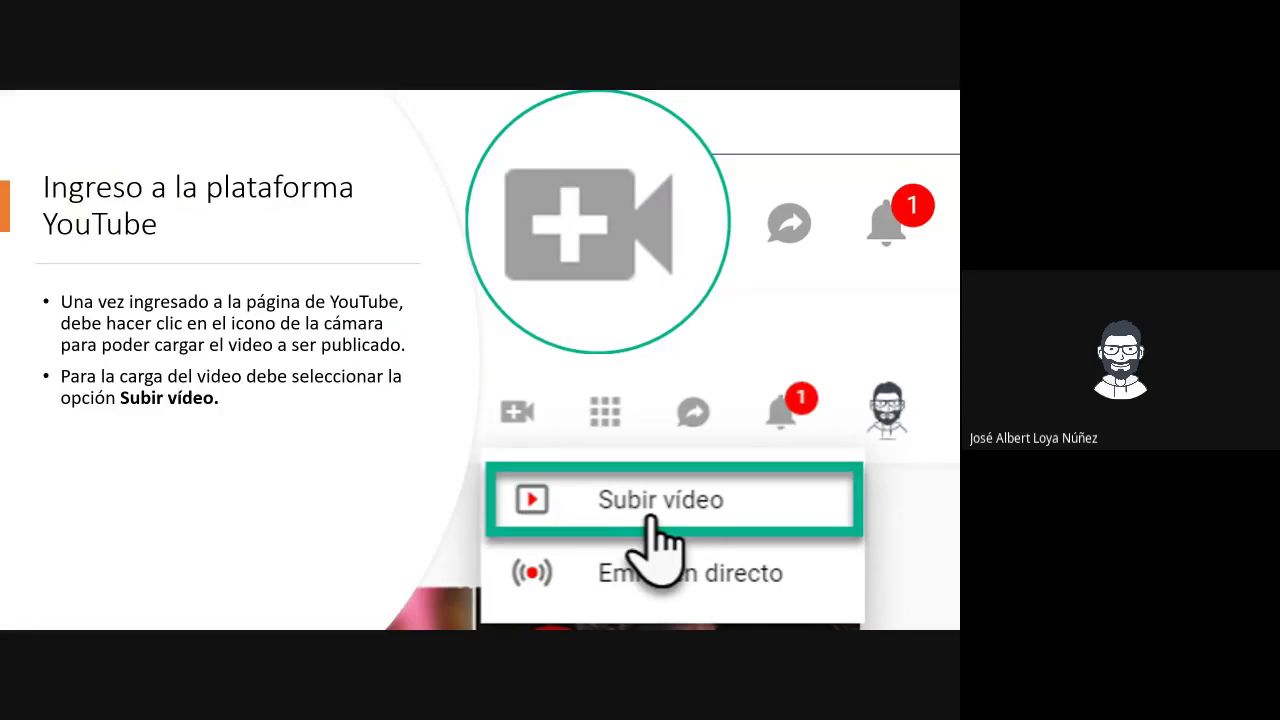
Switch back to the browser, close the screen-recording article and Monosnap download pages, and load youtube.com in a new tab
key("alt+Tab")
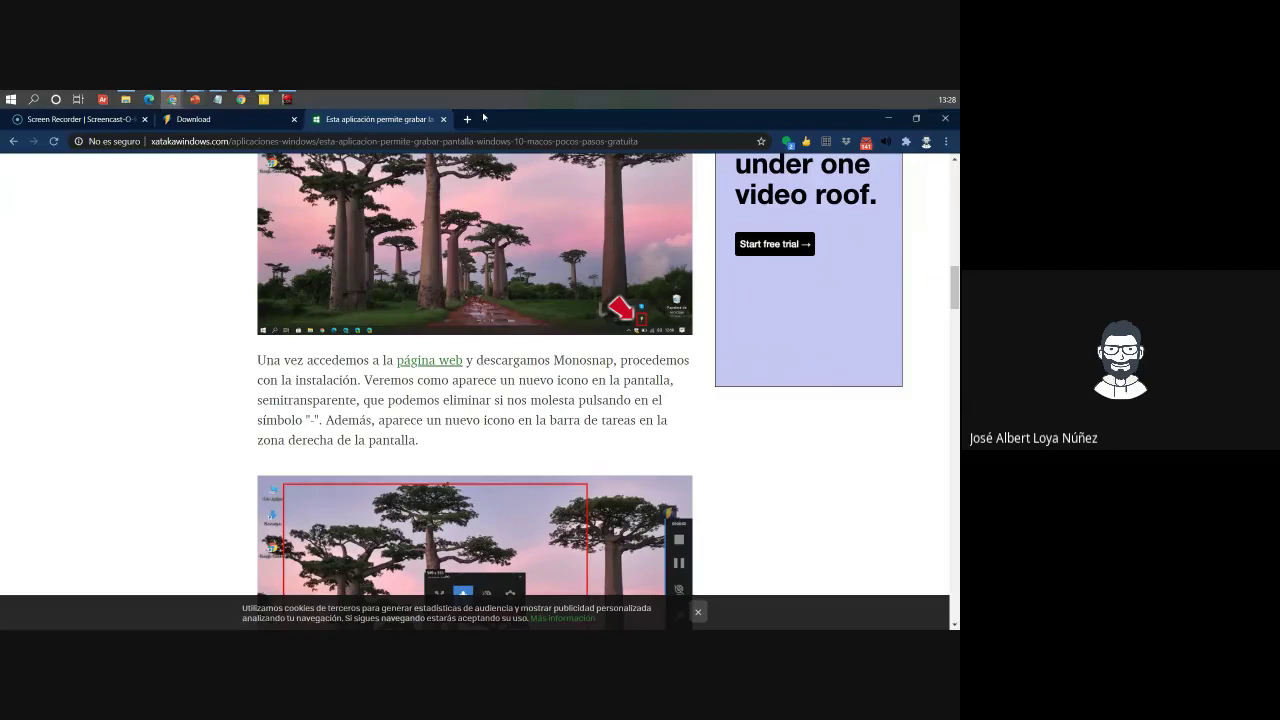
left_click(446, 119)
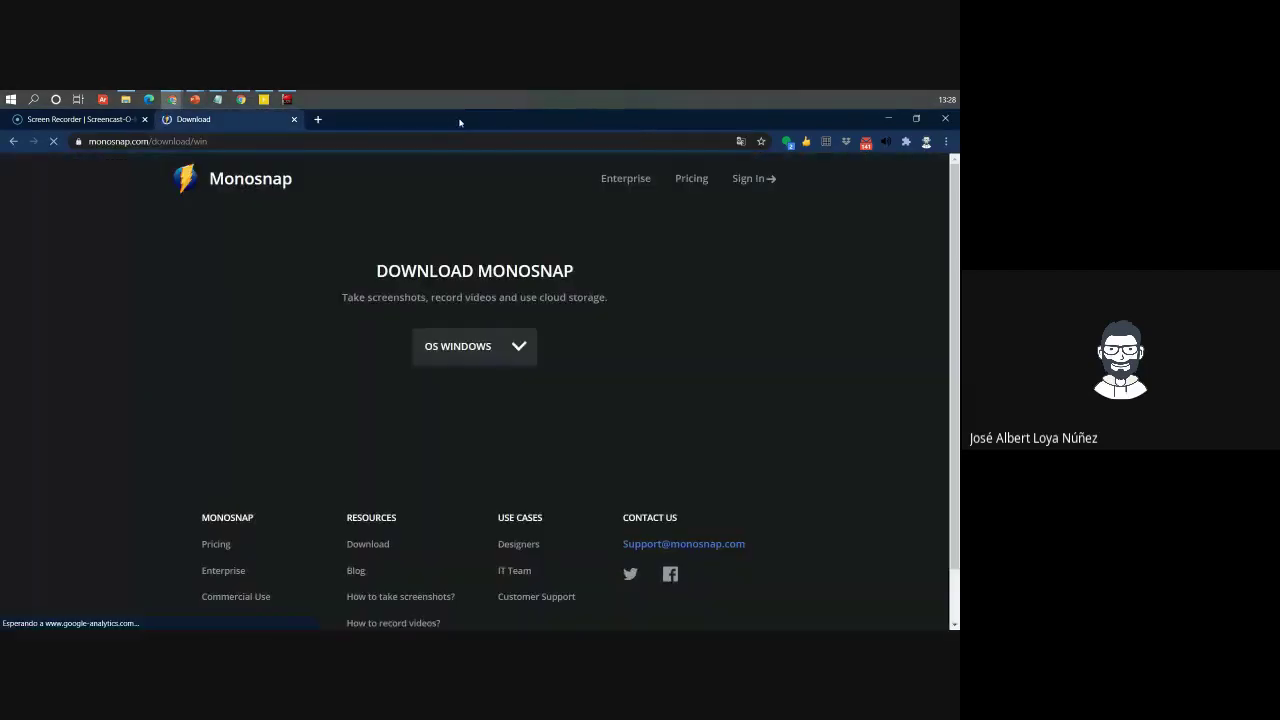
left_click(318, 119)
left_click(294, 119)
type("youtube.com")
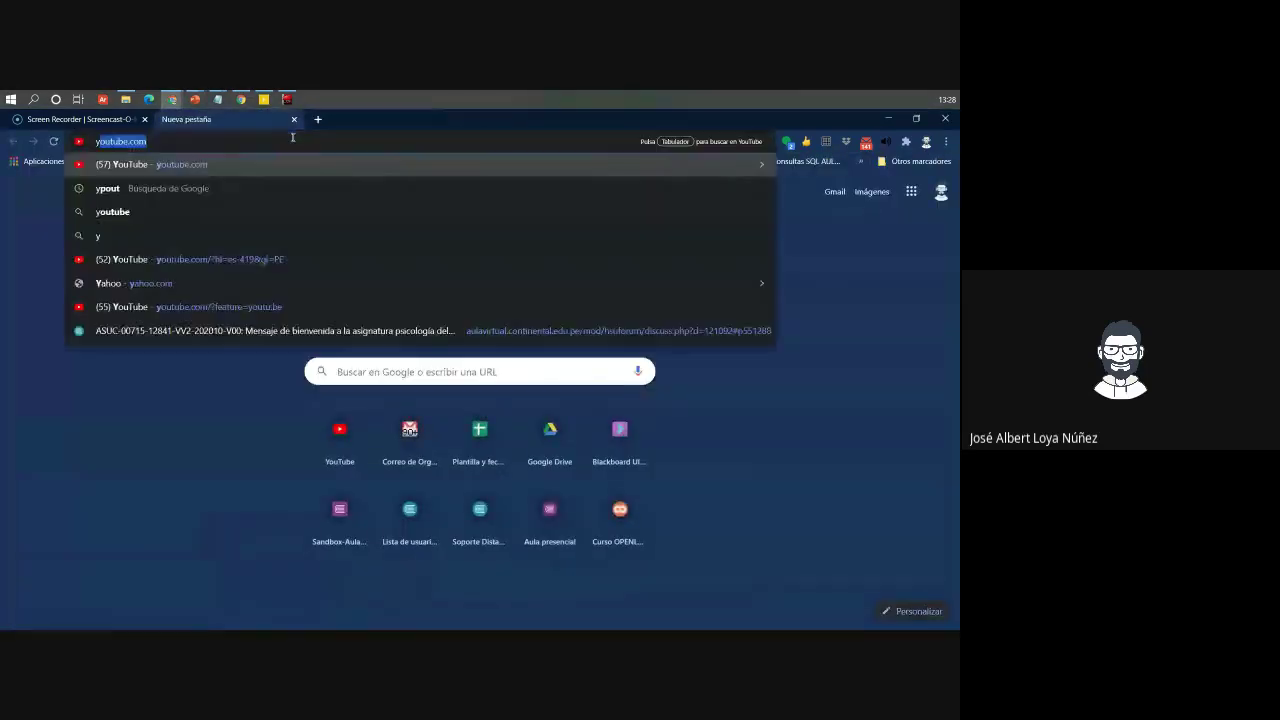
key("Return")
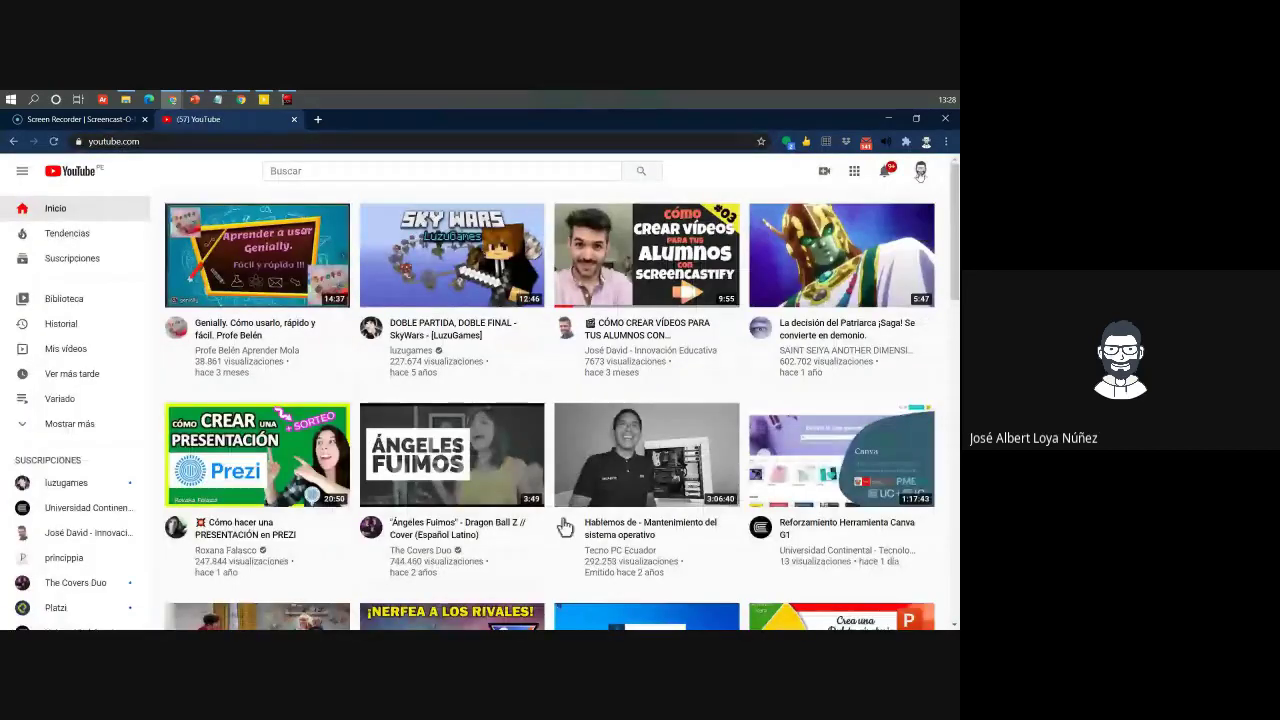
Point out the signed-in account's details, then mark the video creation icon with a rectangle and an arrow
left_click(921, 170)
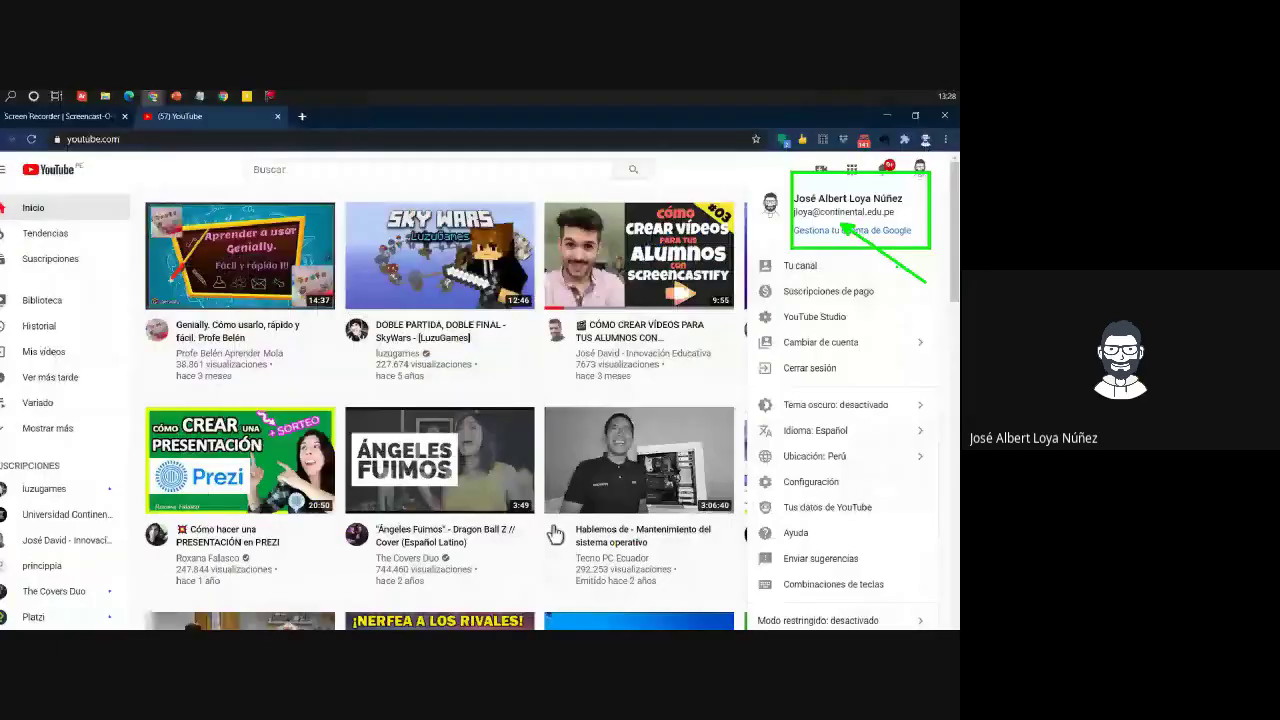
left_click(920, 167)
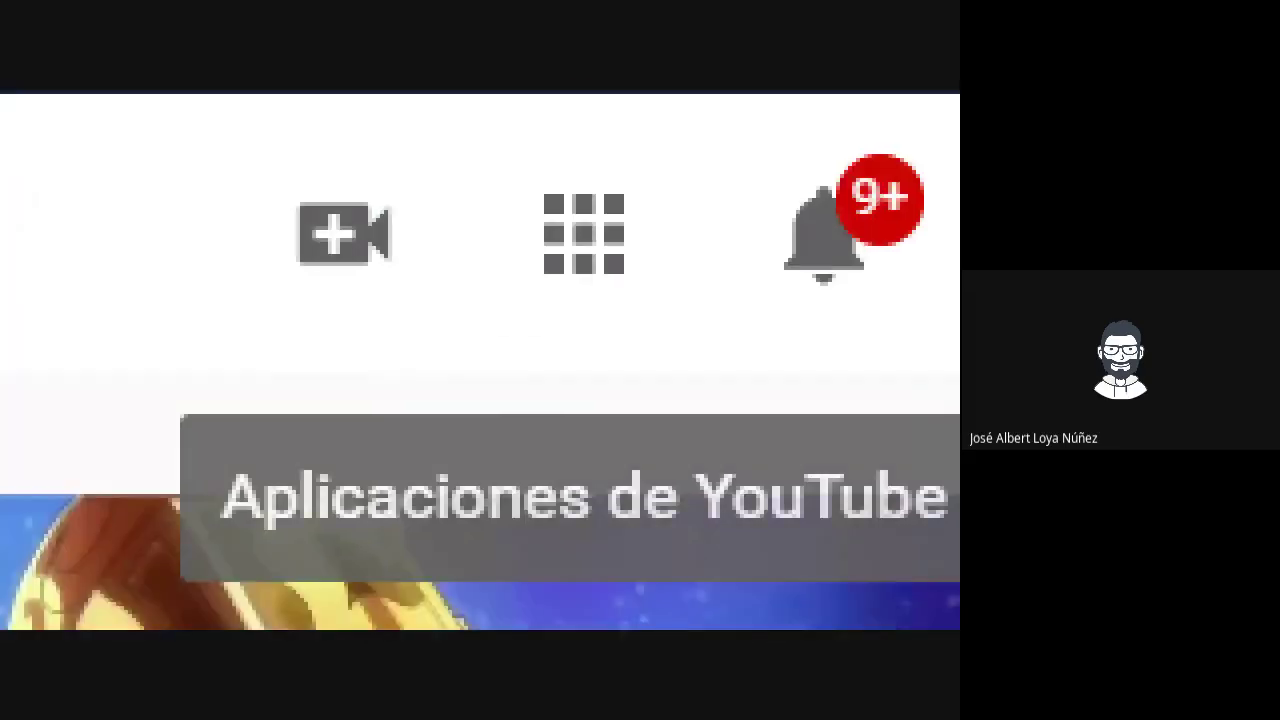
left_click(54, 131)
mouse_move(110, 140)
left_mouse_down()
mouse_move(380, 362)
mouse_move(440, 318)
left_mouse_up()
left_click_drag(257, 257, 0, 545)
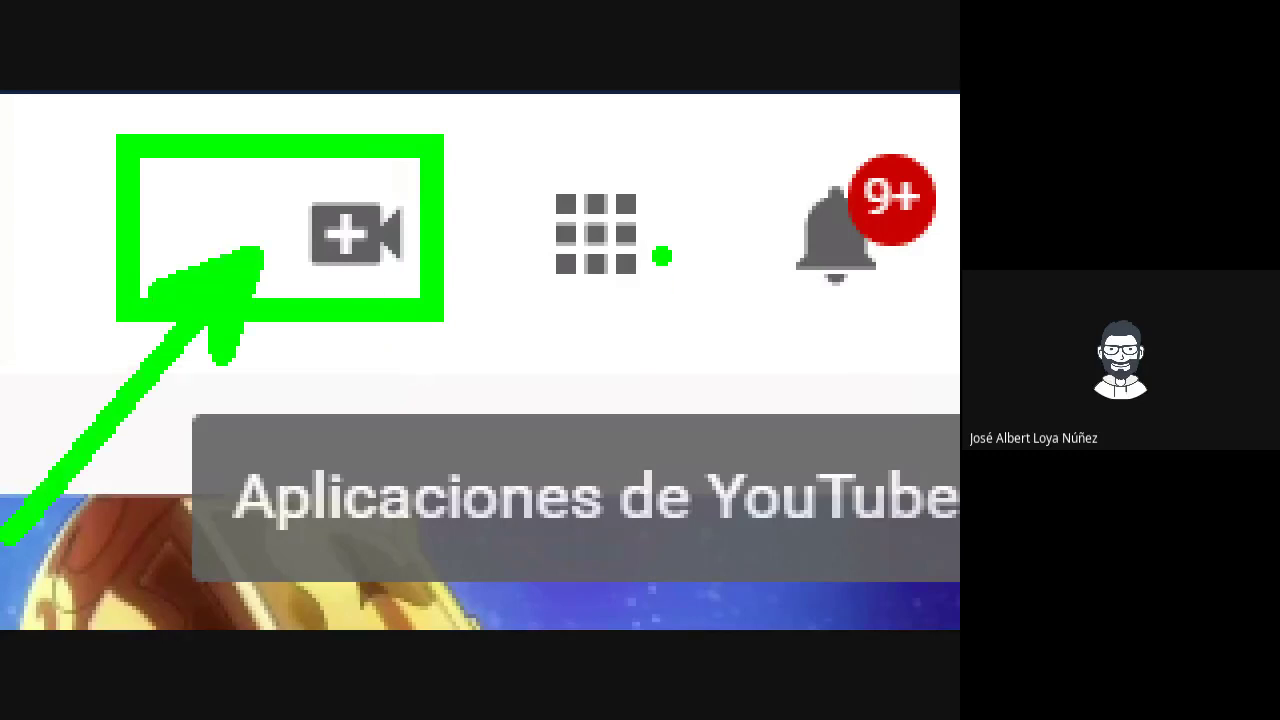
left_click_drag(628, 238, 790, 545)
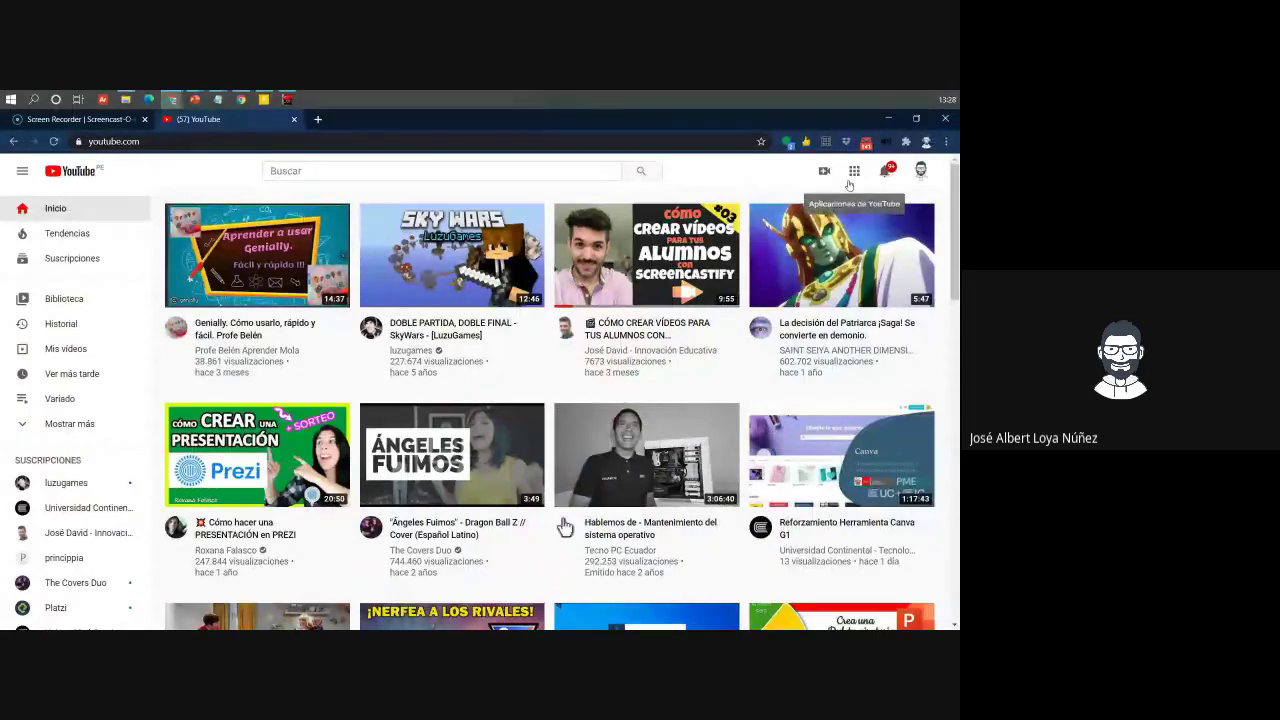
View the YouTube apps list and the video creation options, and go to the live streaming page in YouTube Studio
left_click(848, 182)
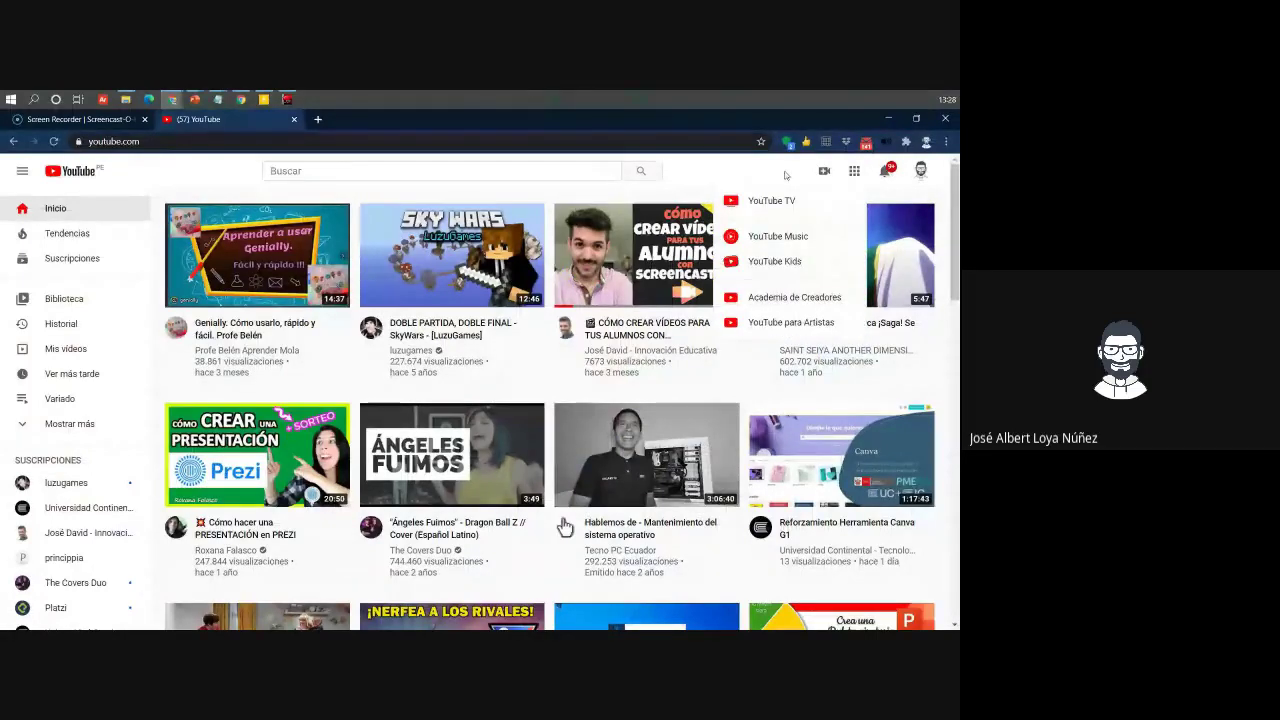
left_click(820, 173)
left_click(820, 173)
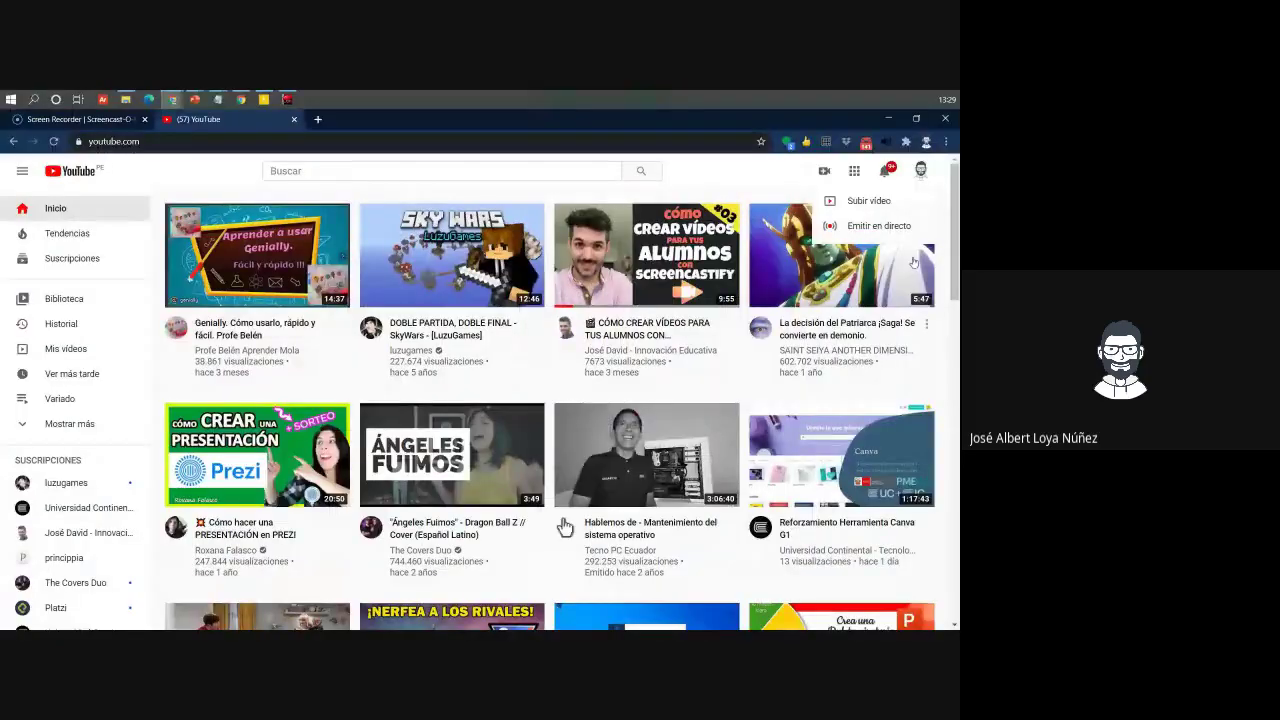
left_click(565, 527)
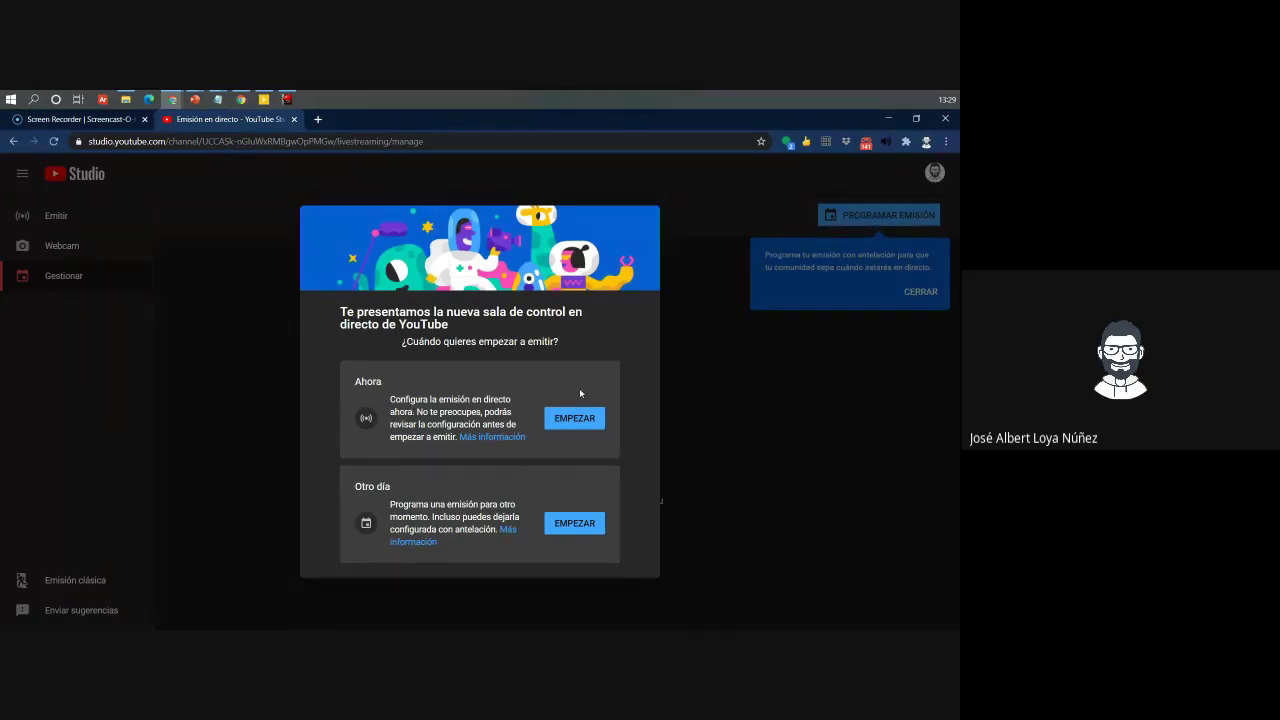
Highlight the "Ahora" streaming description, view the broadcast types it offers, and return to the YouTube home page
left_click_drag(392, 401, 523, 406)
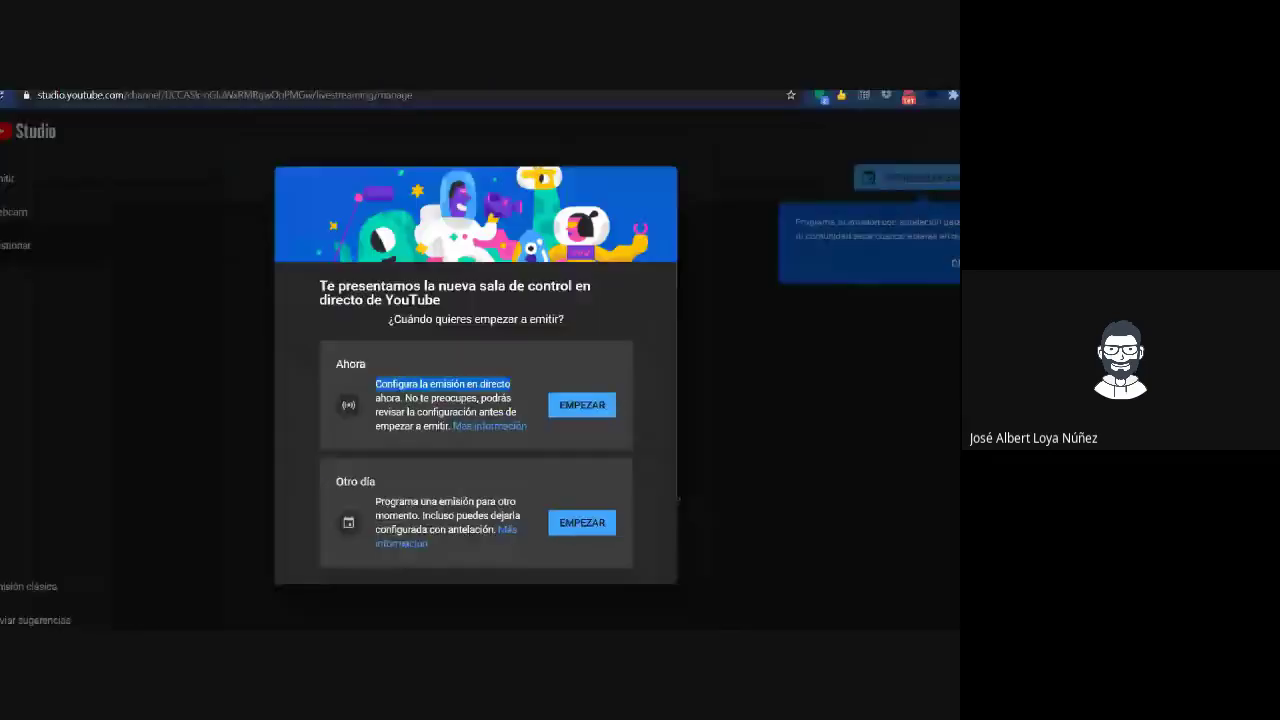
left_click(91, 289)
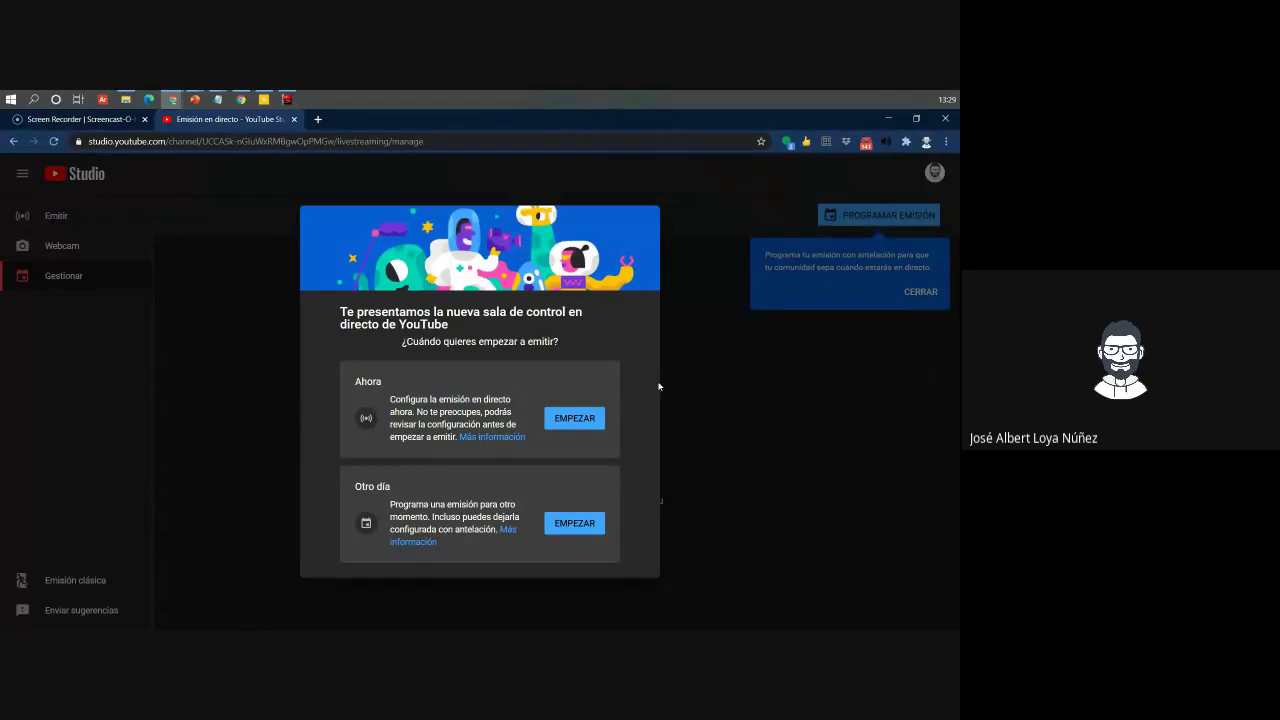
left_click(591, 418)
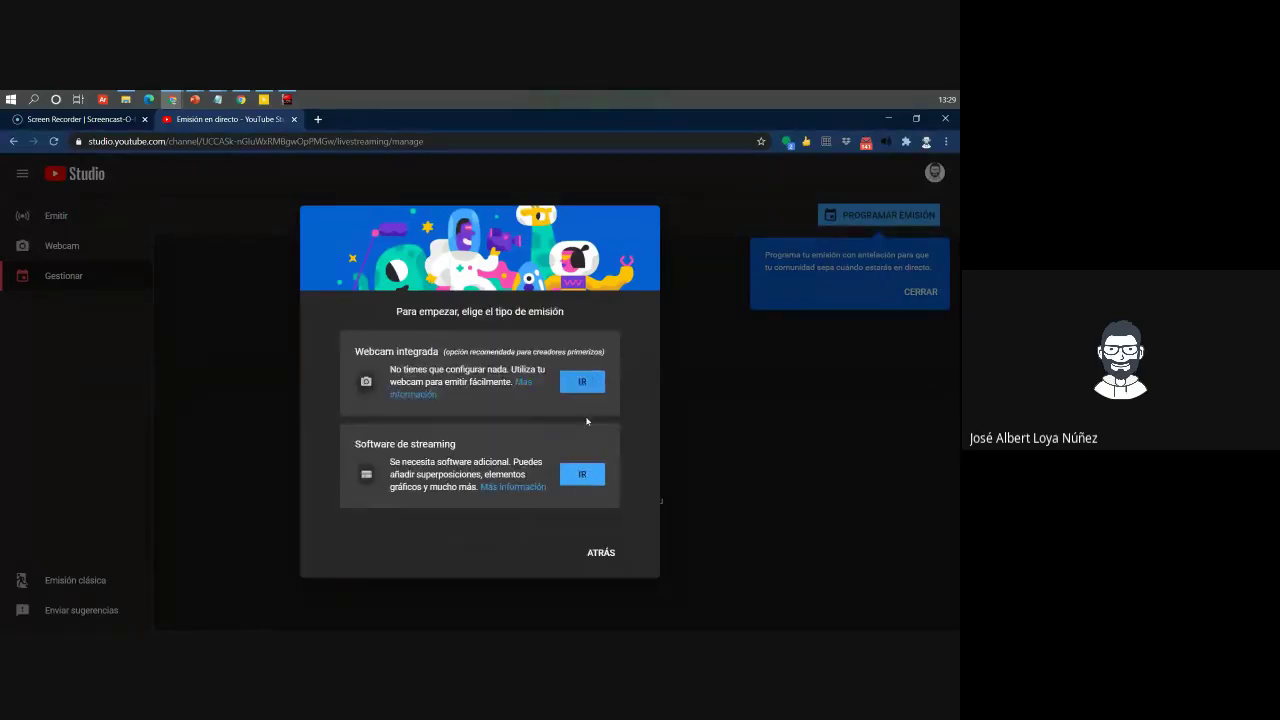
left_click(598, 553)
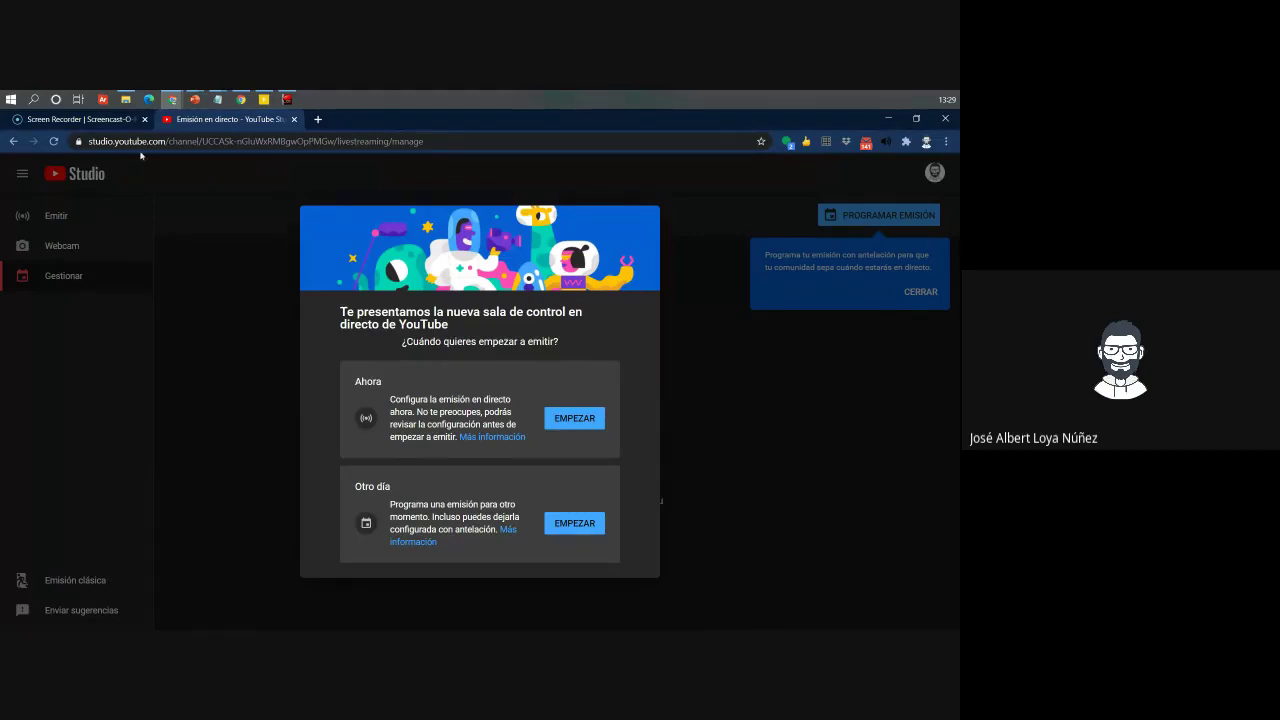
left_click(20, 145)
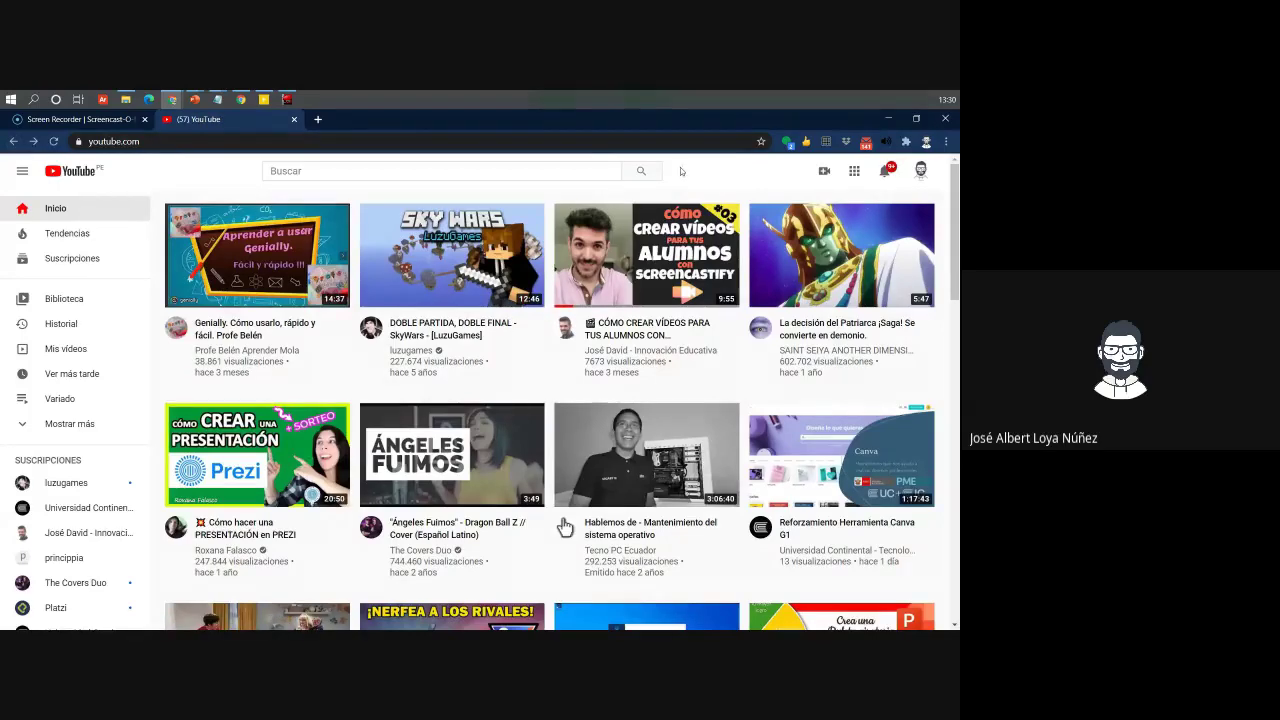
Start a new video upload and select the file Tutorial2 from the Ejemplo tutorial folder in Descargas
left_click(824, 171)
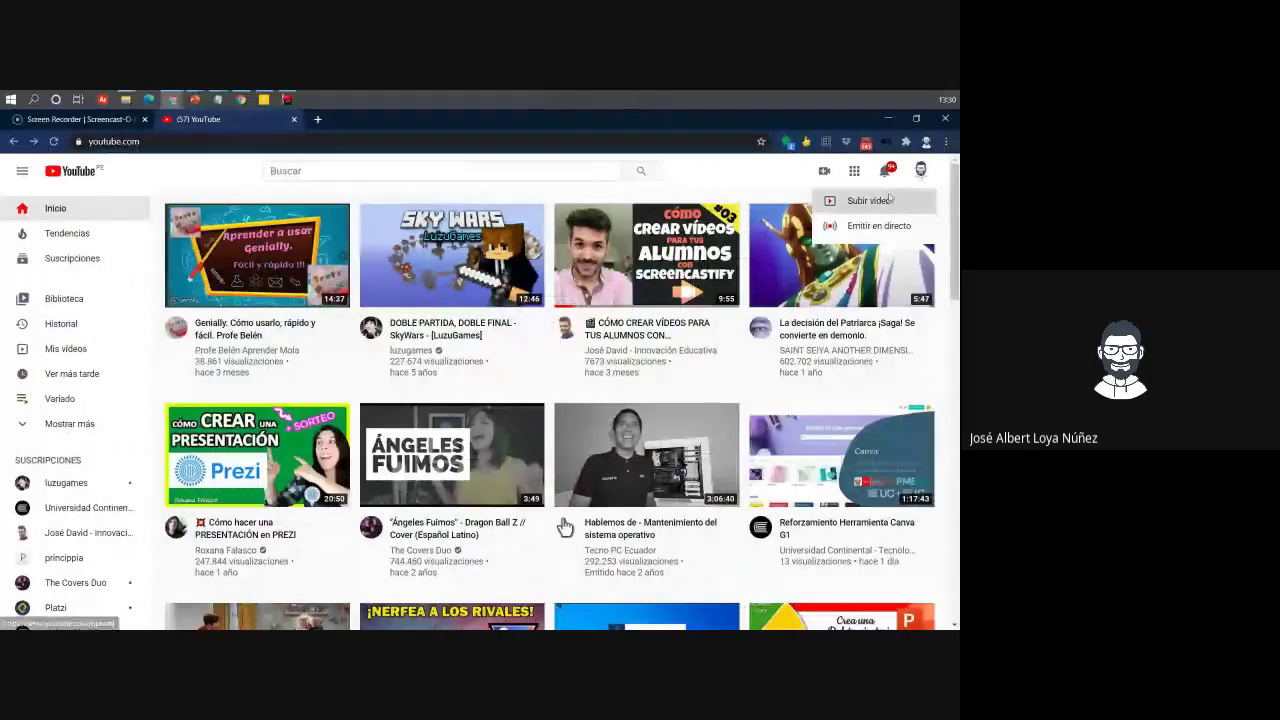
left_click(869, 200)
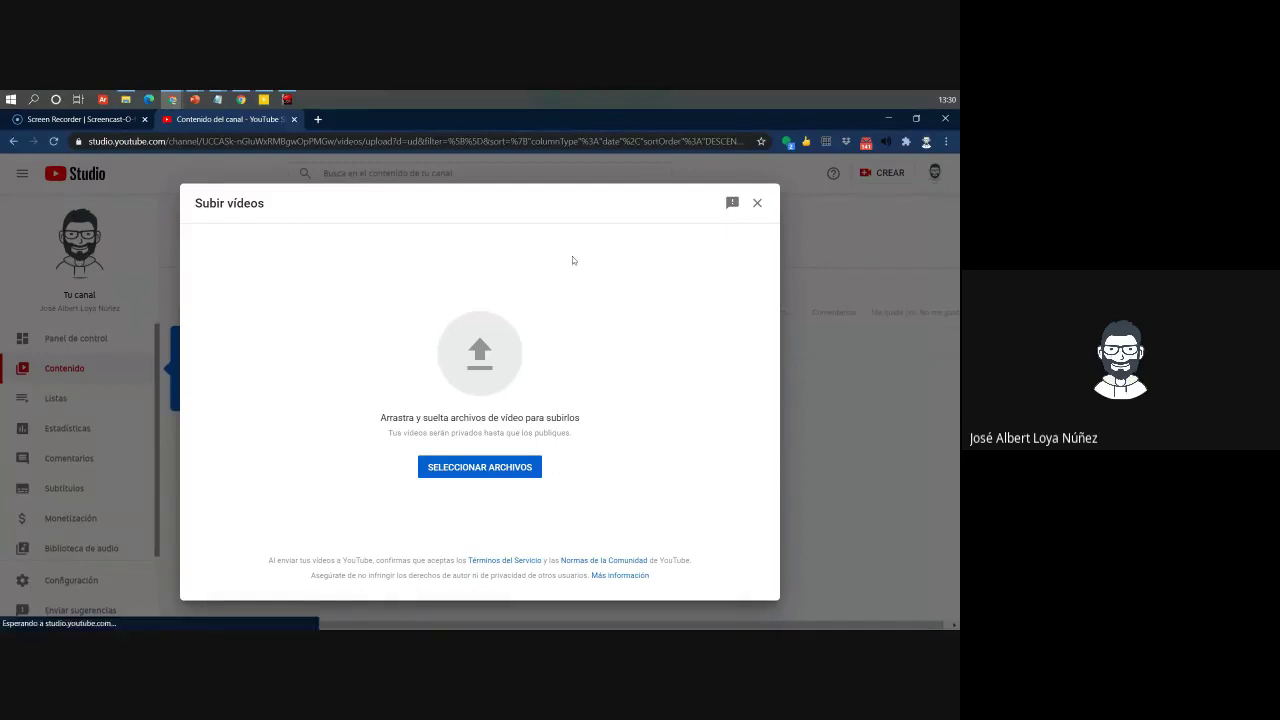
left_click(511, 469)
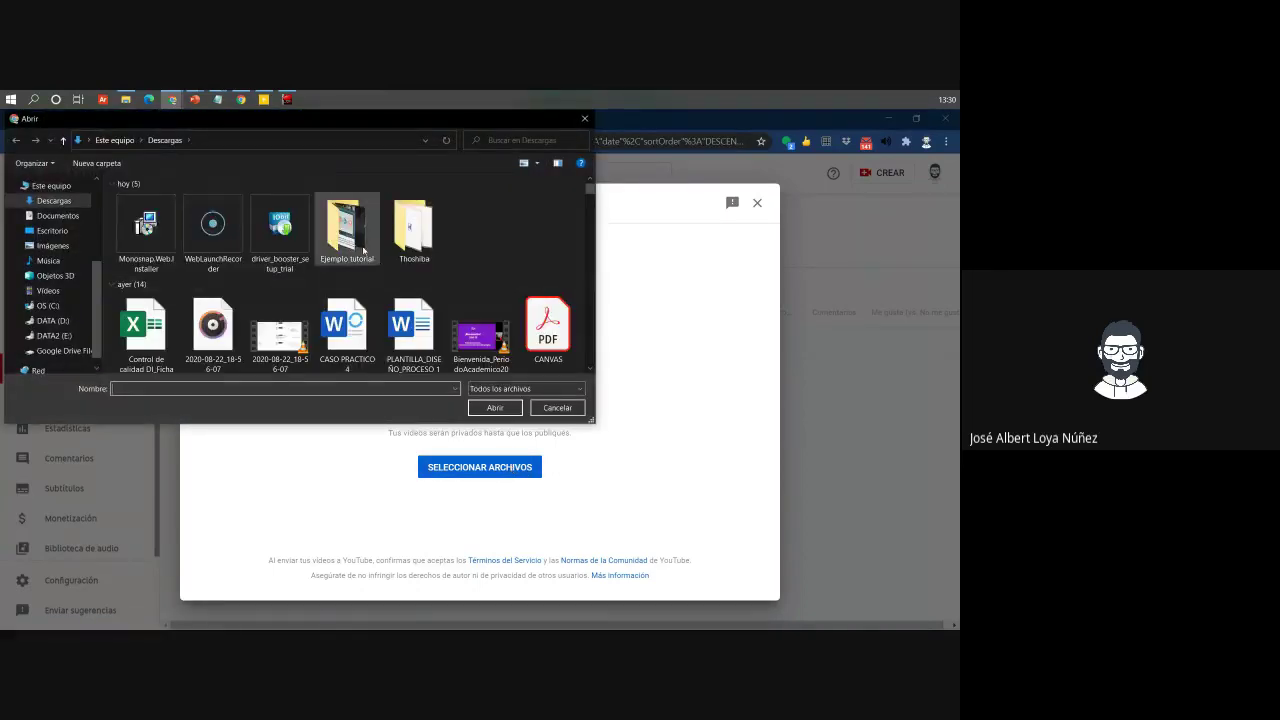
double_click(363, 251)
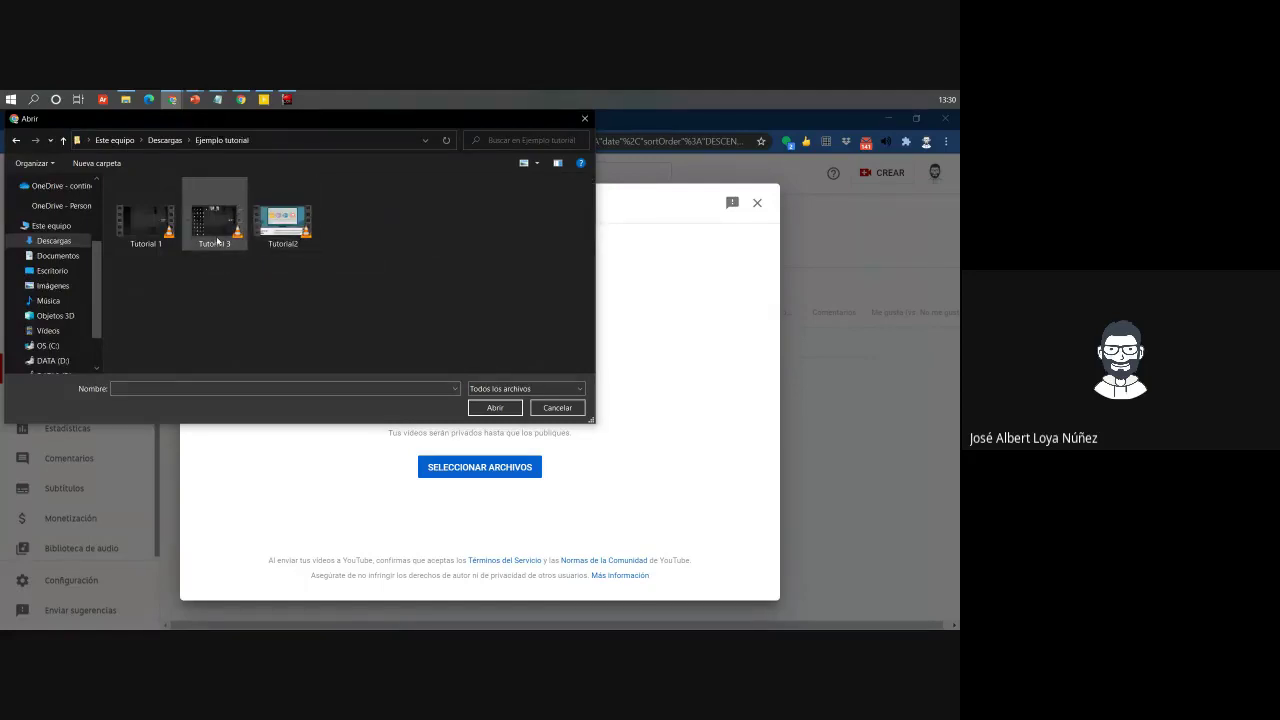
left_click(299, 237)
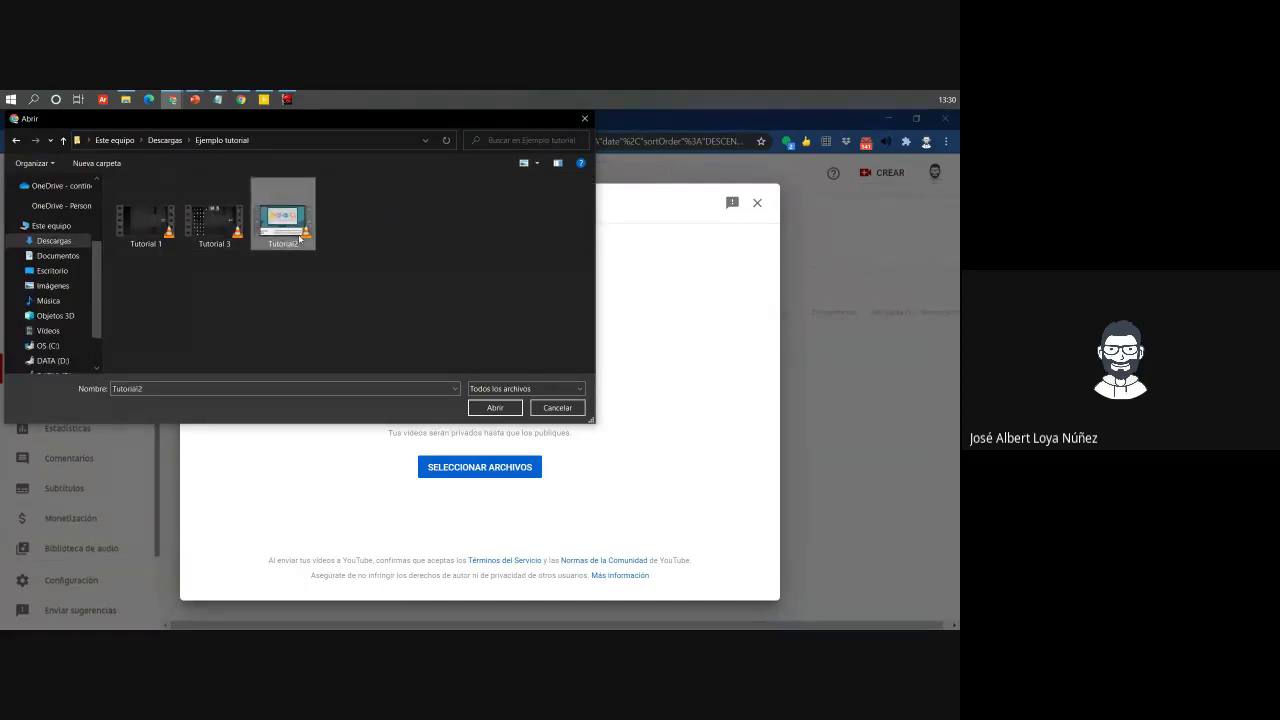
left_click(499, 409)
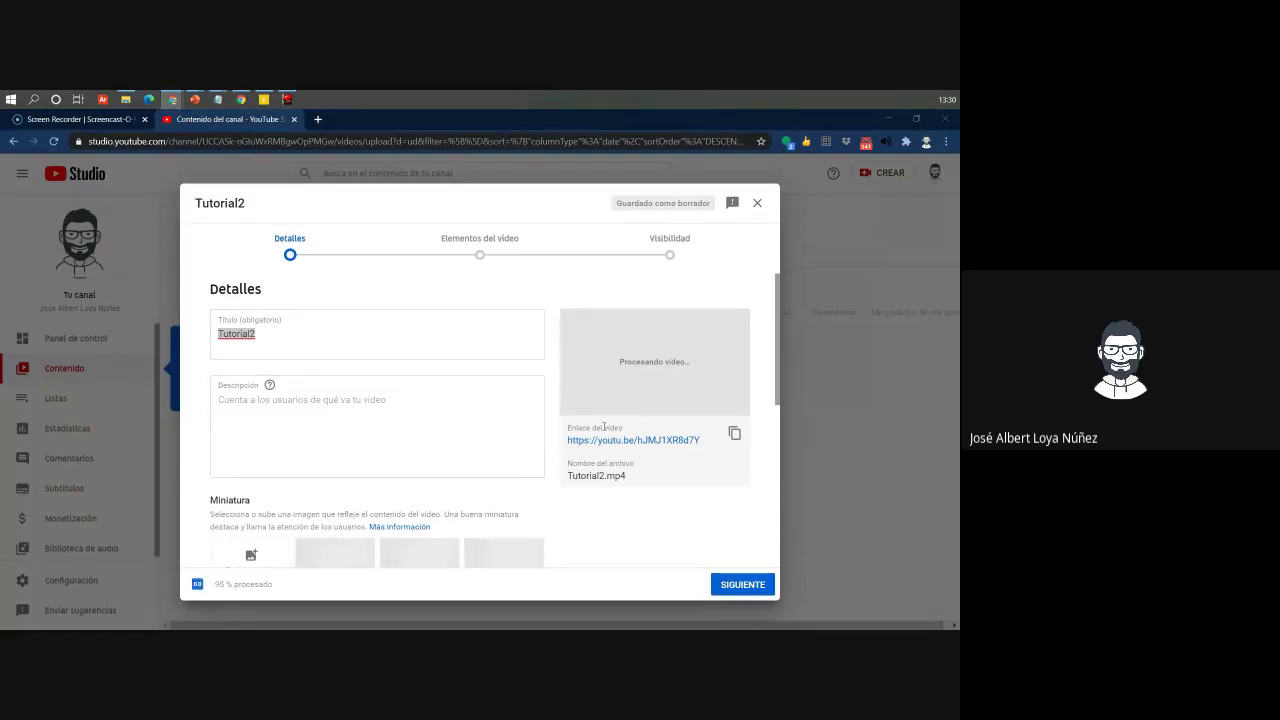
Replace the video's title with "Video tutorial" and look over the description, thumbnail, playlist and audience settings
left_click(354, 332)
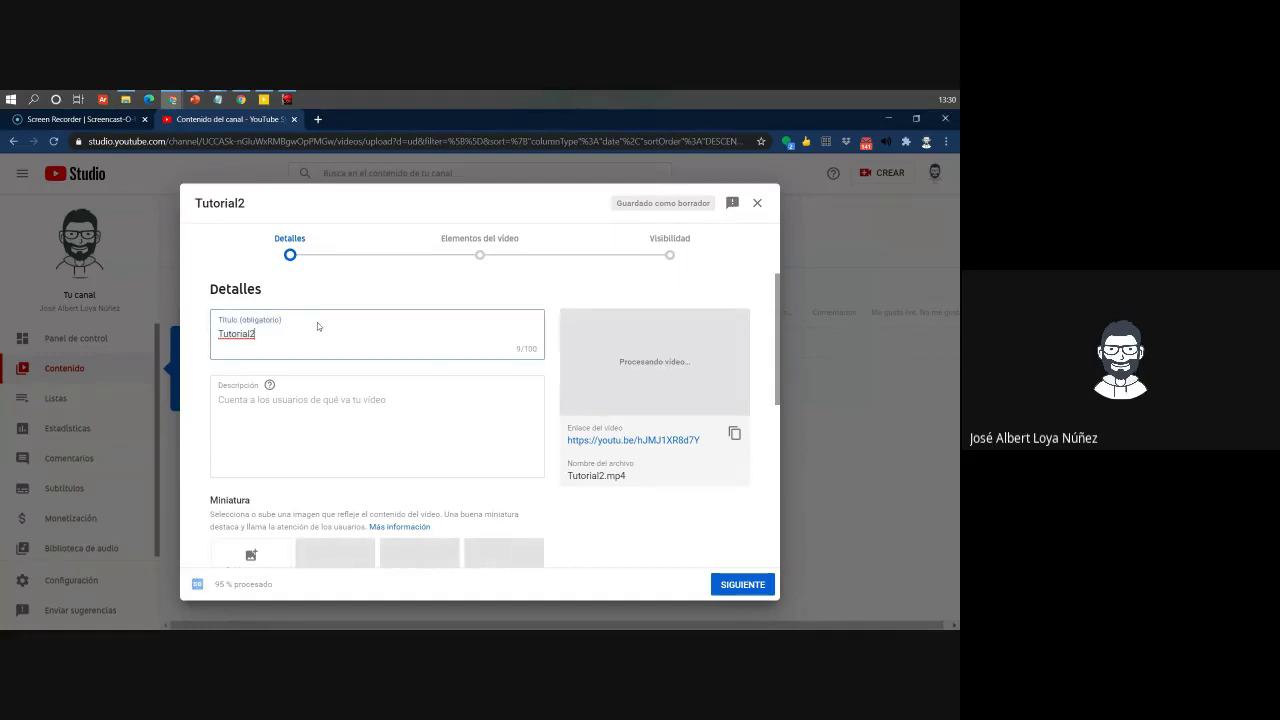
scroll(317, 322, "down", 1)
scroll(314, 327, "up", 1)
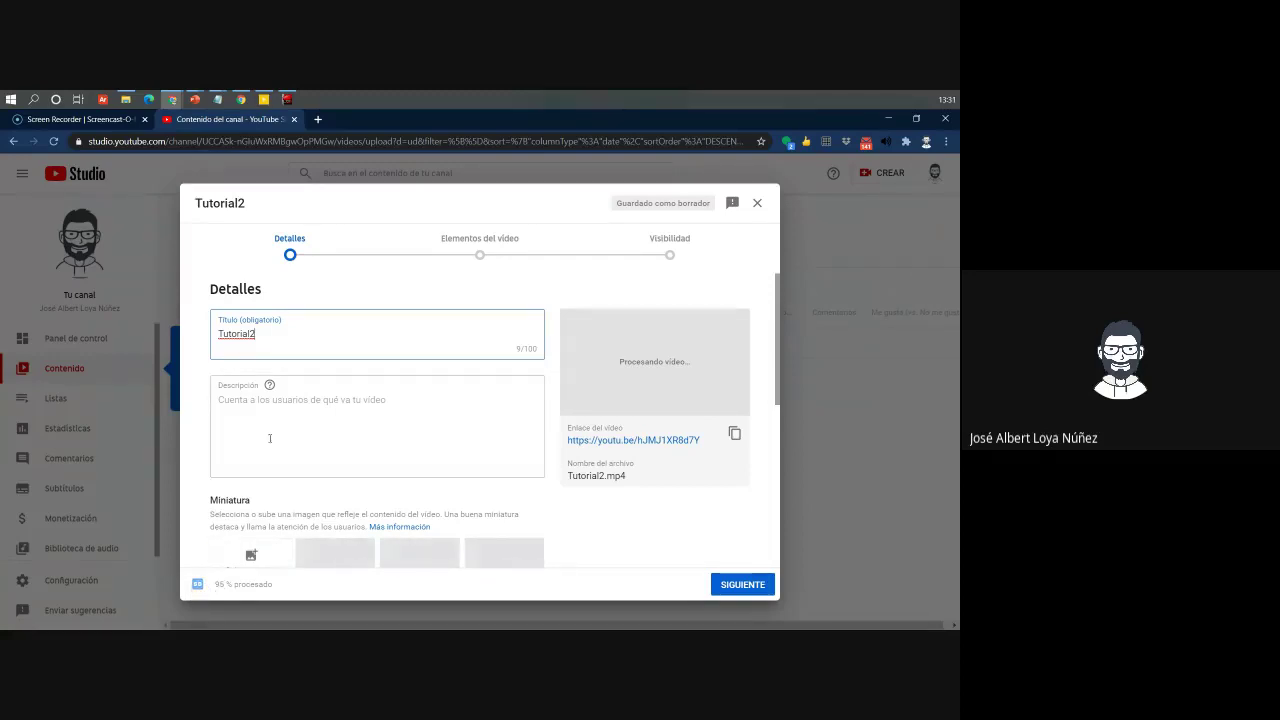
double_click(266, 340)
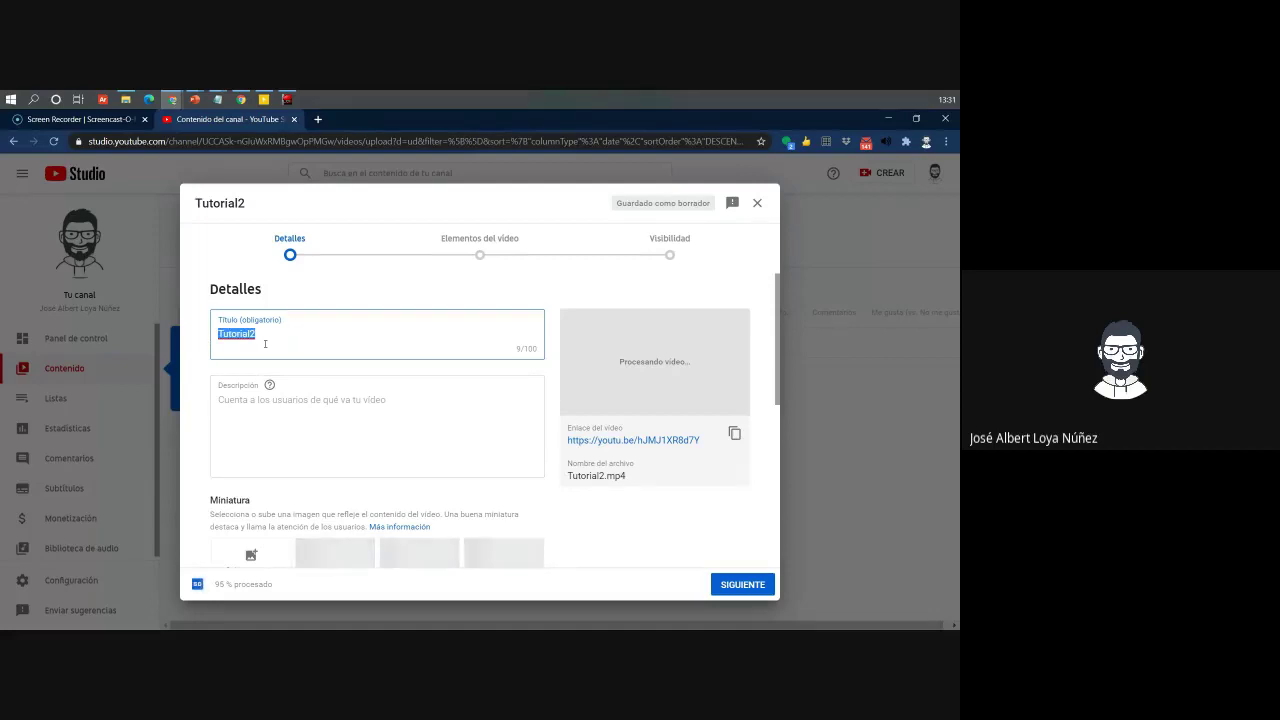
type("Video tut")
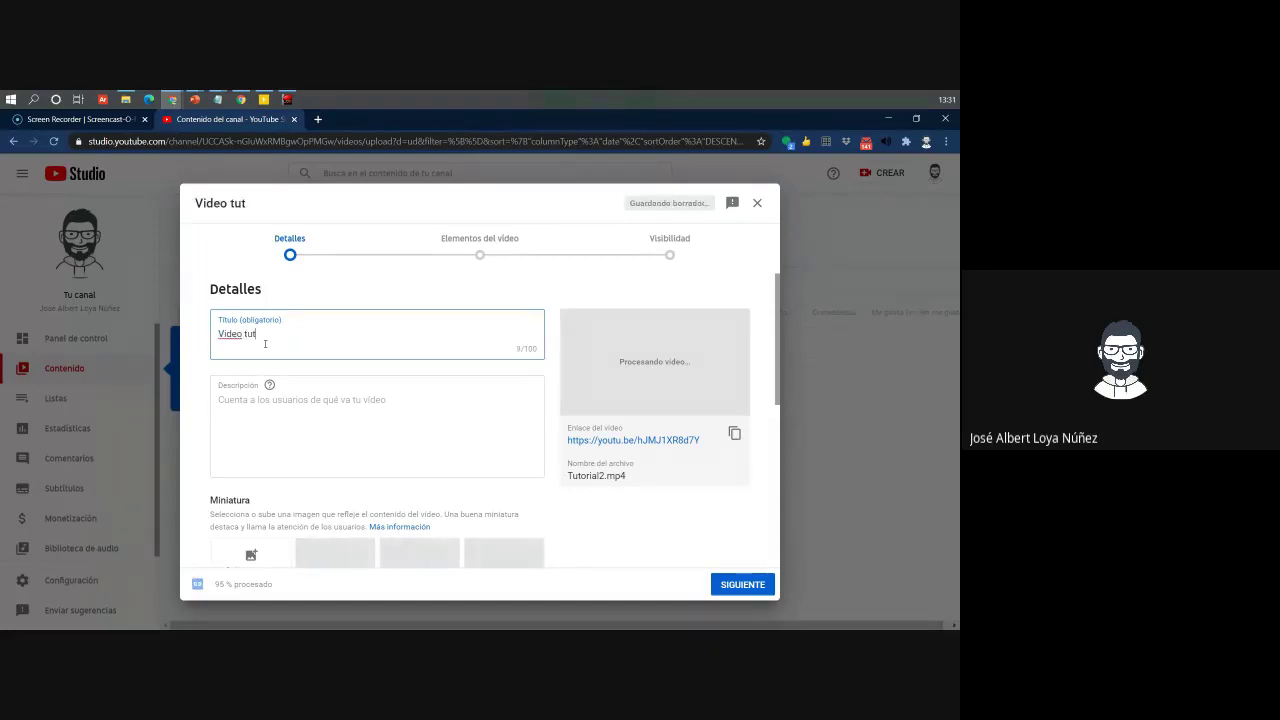
type("orial")
scroll(265, 343, "down", 1)
left_click(285, 368)
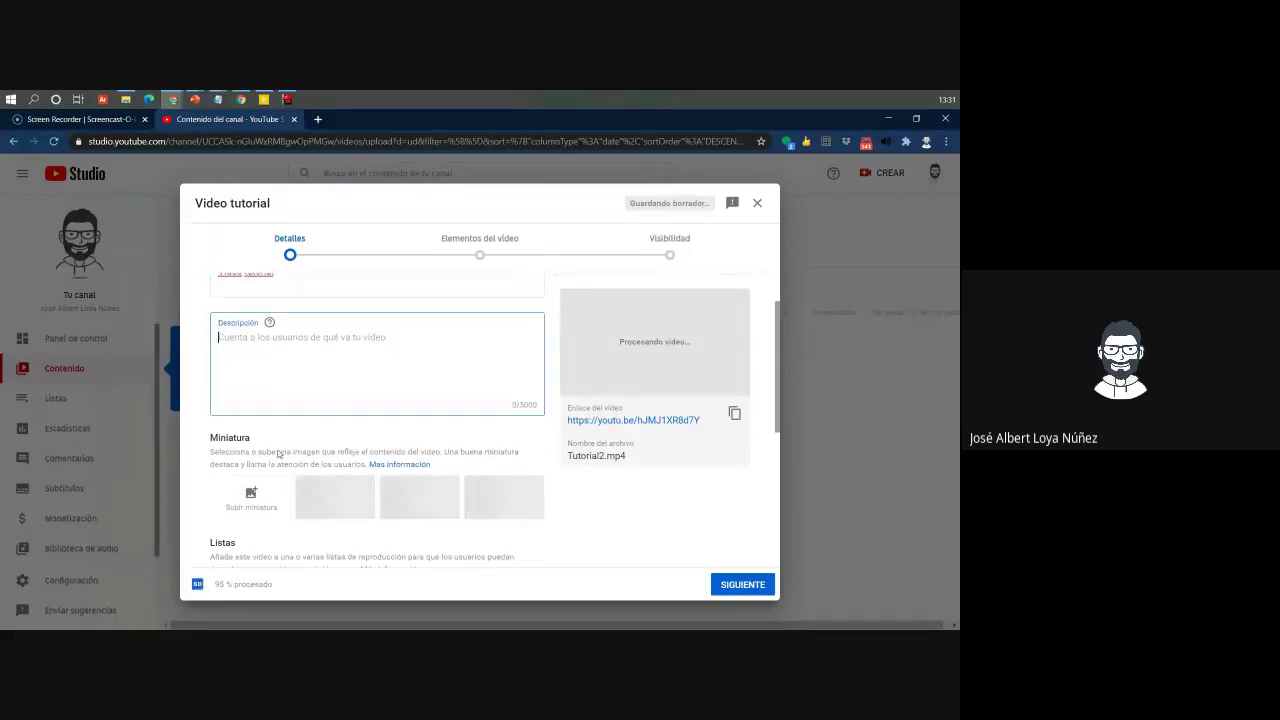
scroll(250, 500, "down", 3)
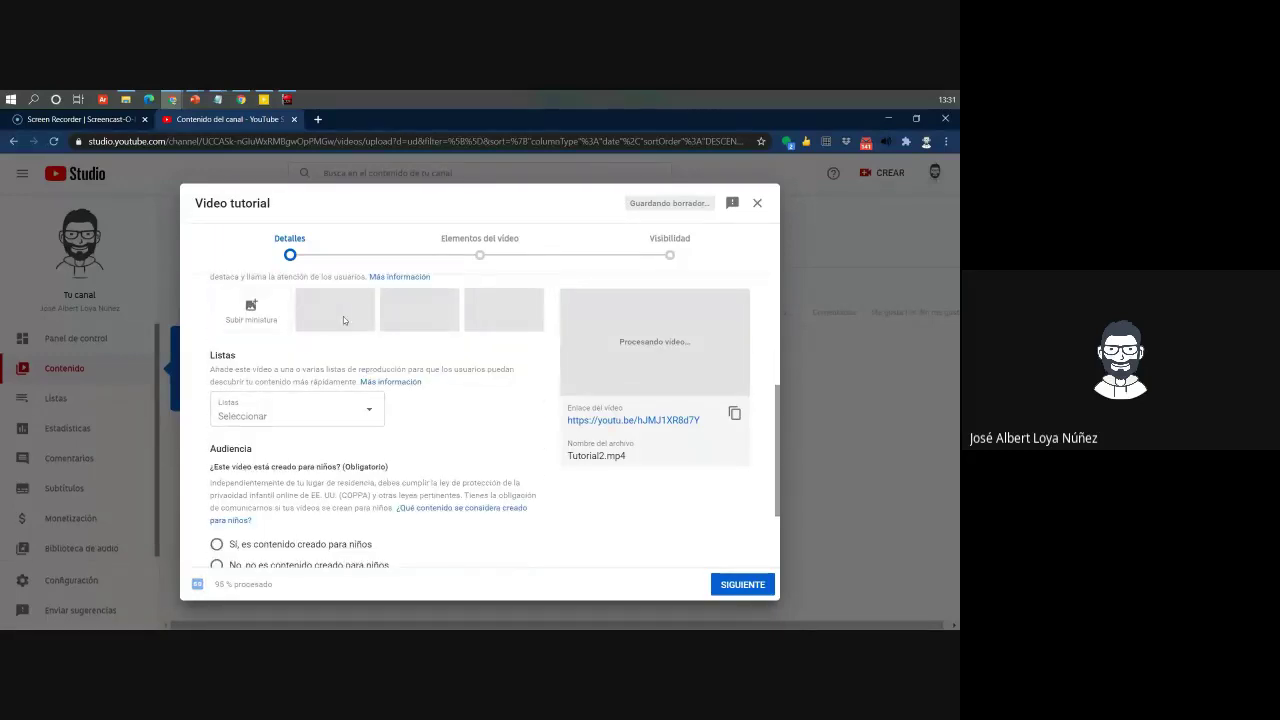
Load youtube.com in a new browser tab
left_click(315, 119)
type("youtube.com")
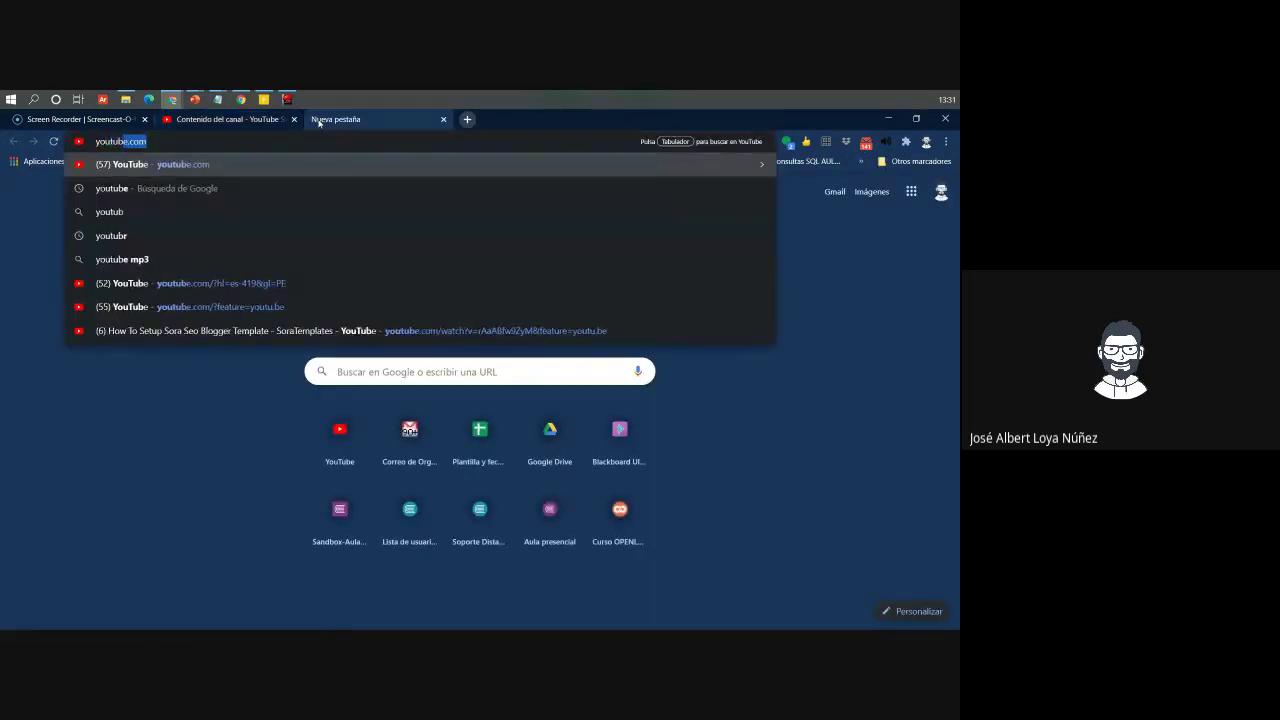
key("Return")
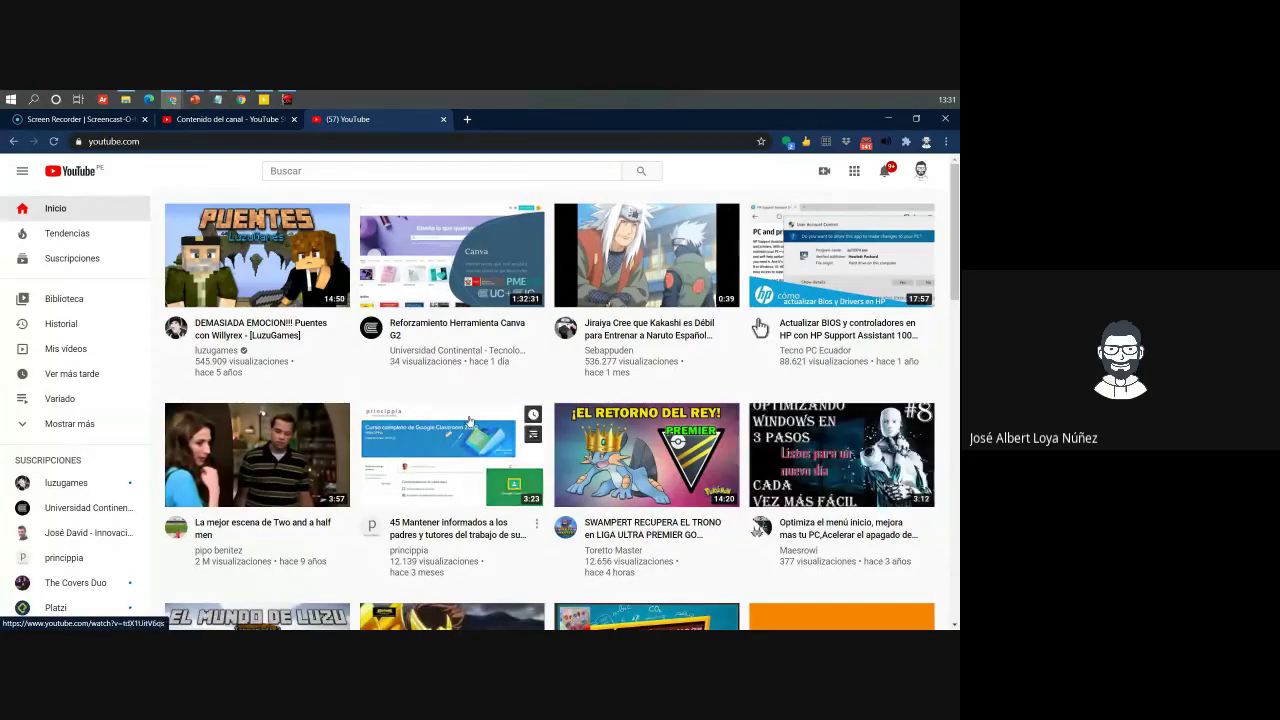
Return to the upload details and choose the first suggested frame as the video's thumbnail
left_click(231, 121)
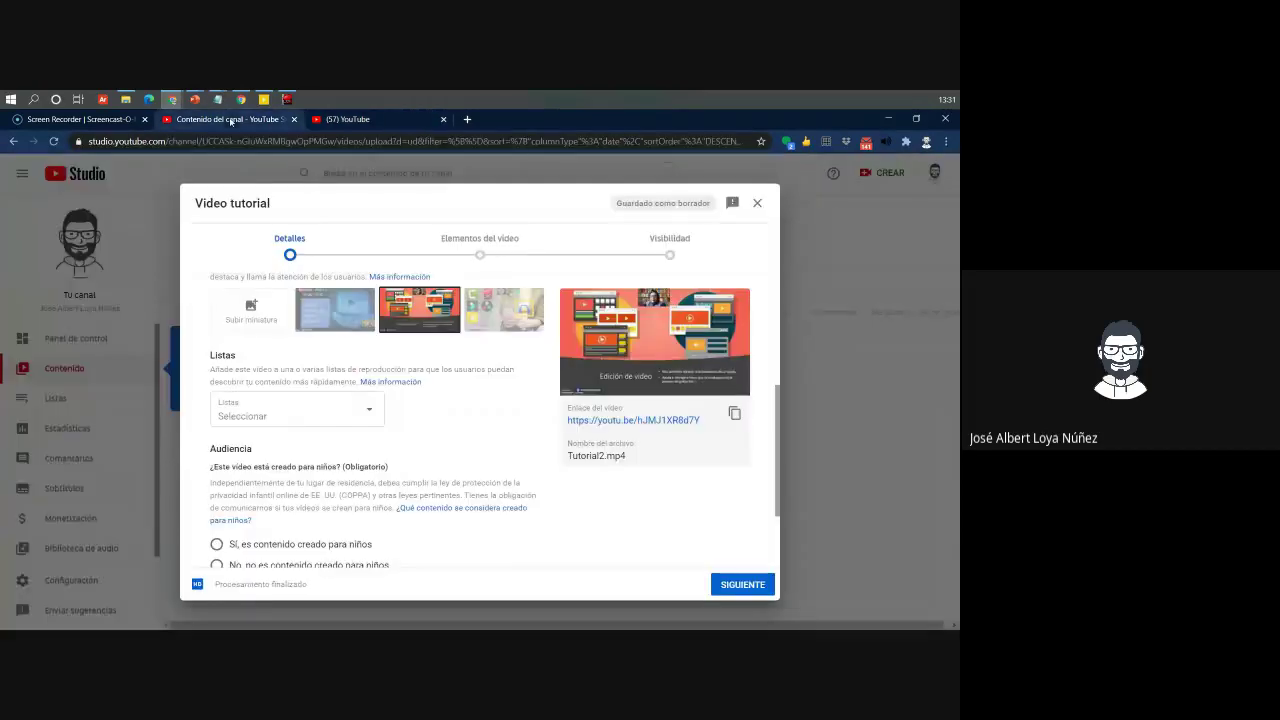
scroll(229, 386, "up", 1)
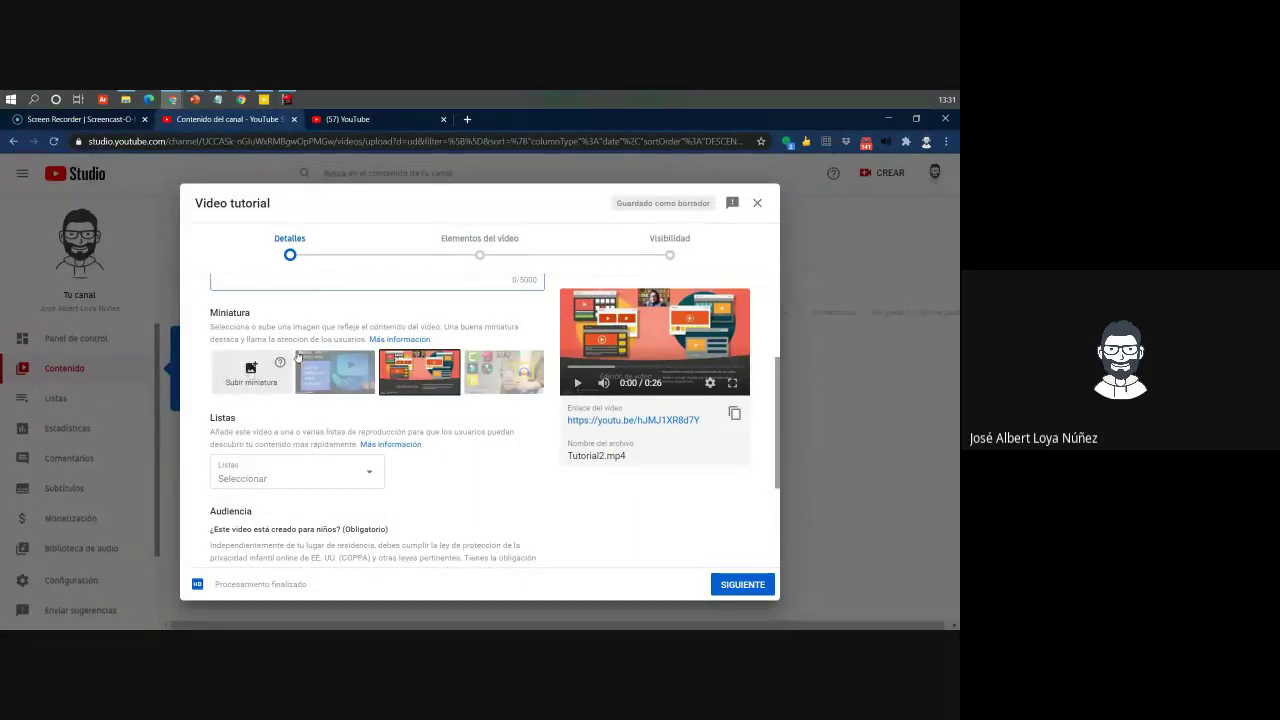
left_click(335, 372)
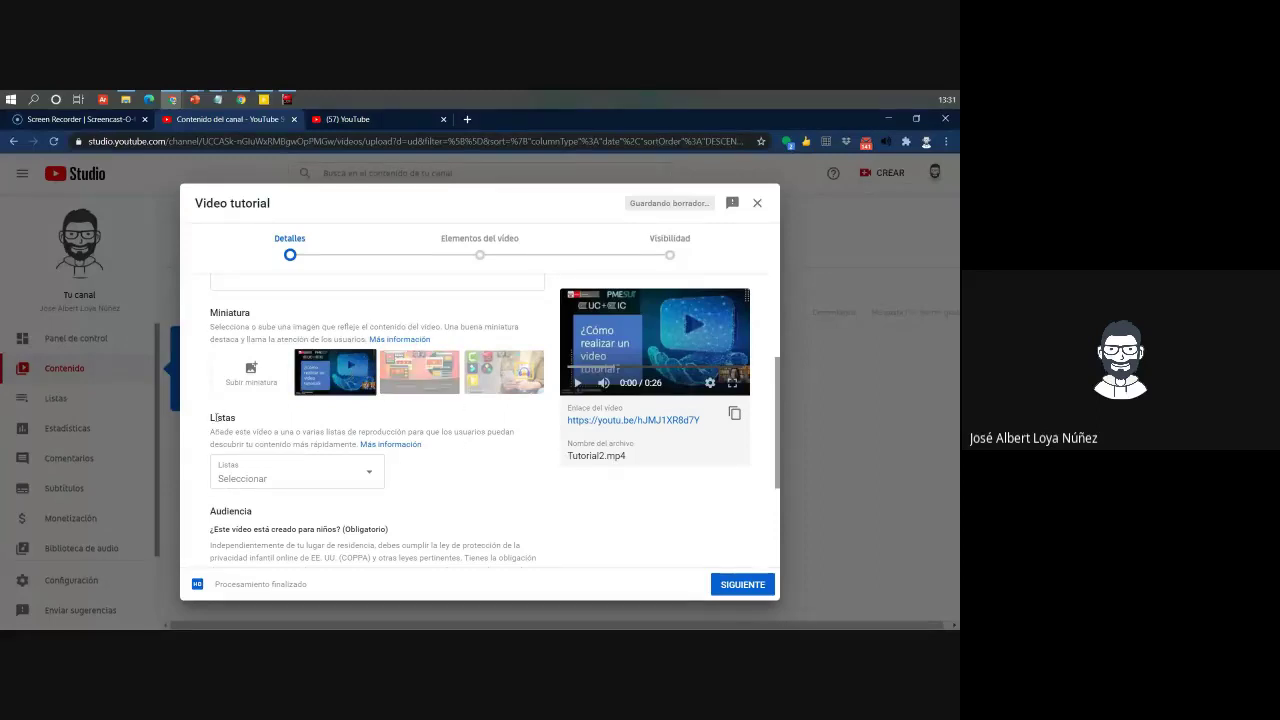
View the playlist choices for the upload and the playlists of the Universidad Continental - Tecnologías Digitales channel, and return to the upload details
left_click(262, 472)
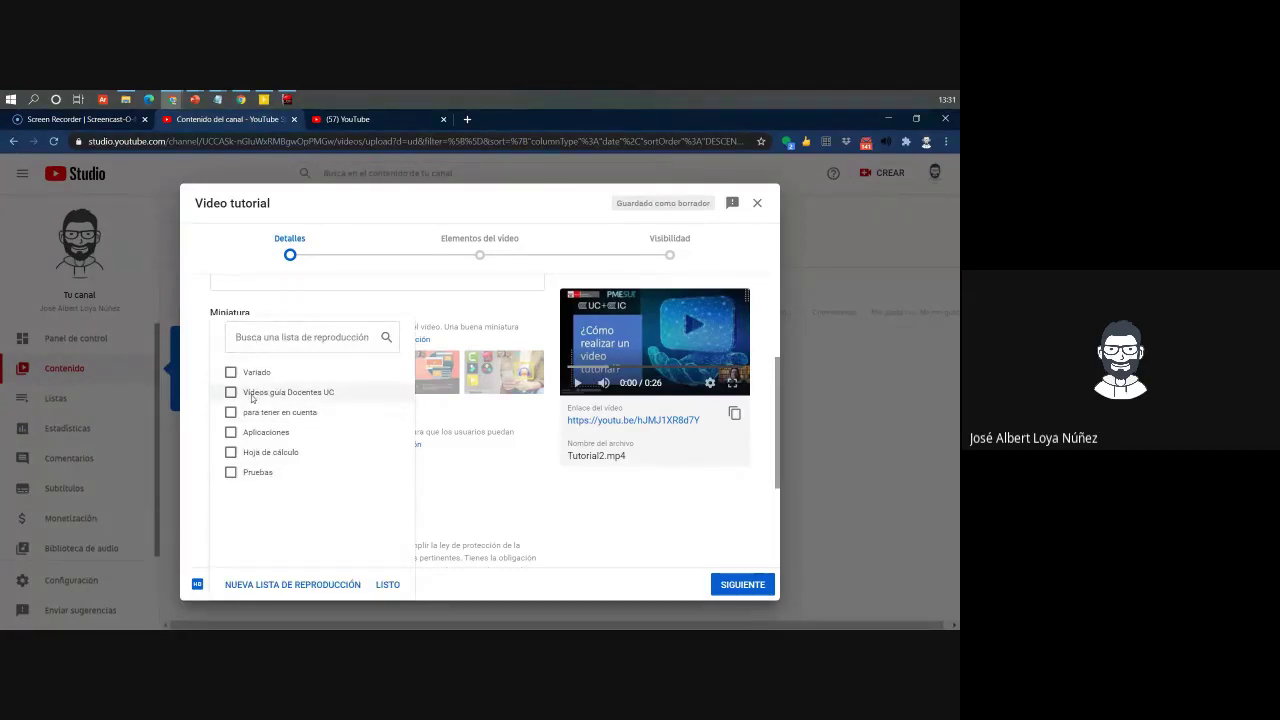
left_click(330, 120)
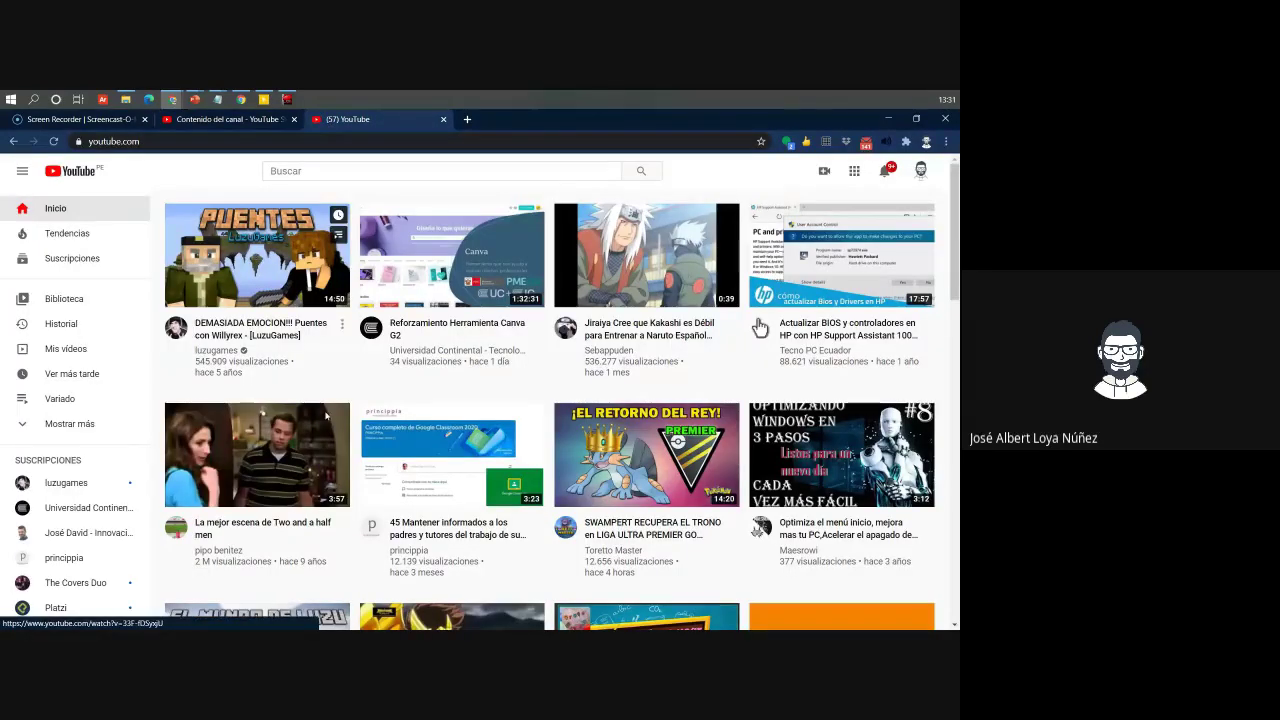
left_click(77, 510)
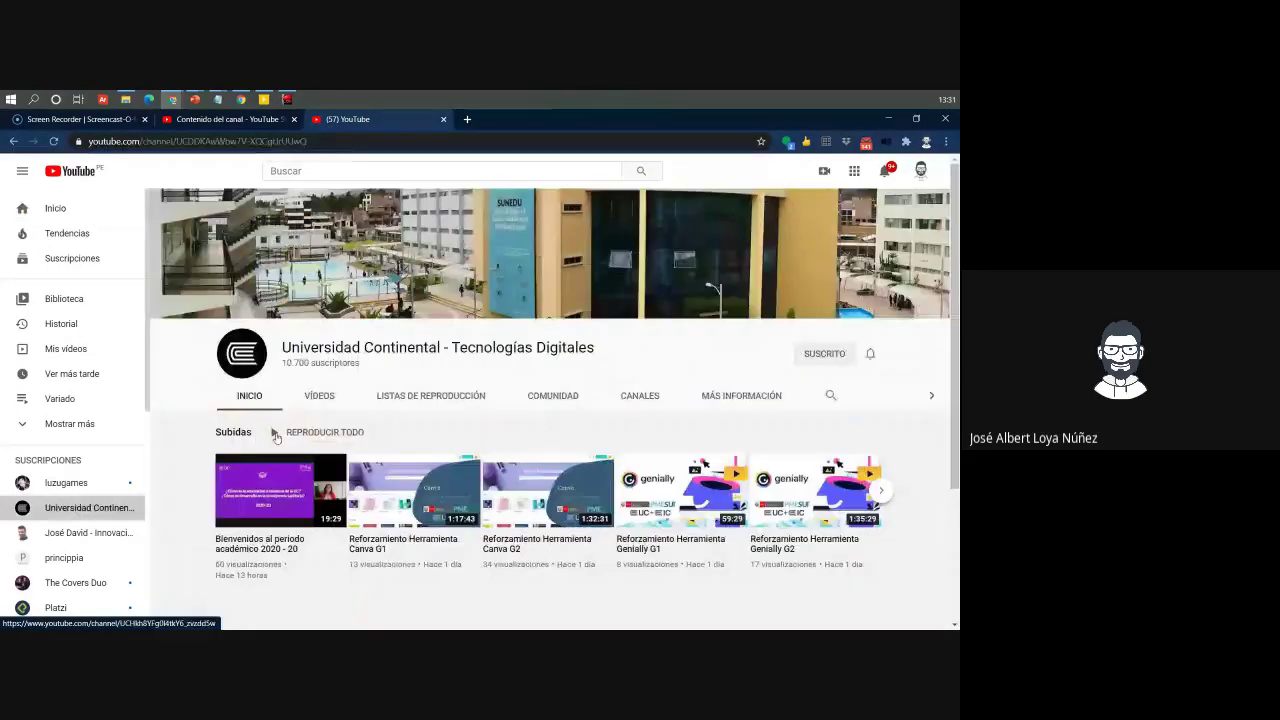
left_click(395, 402)
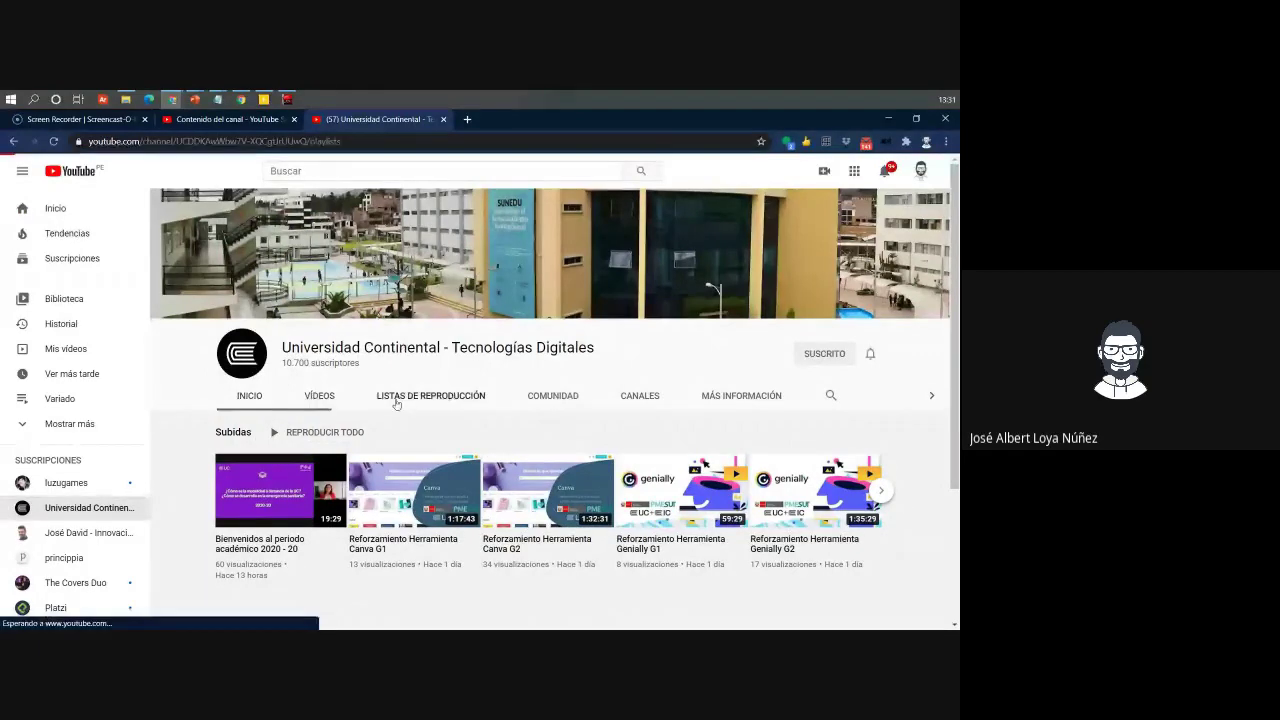
scroll(410, 403, "down", 5)
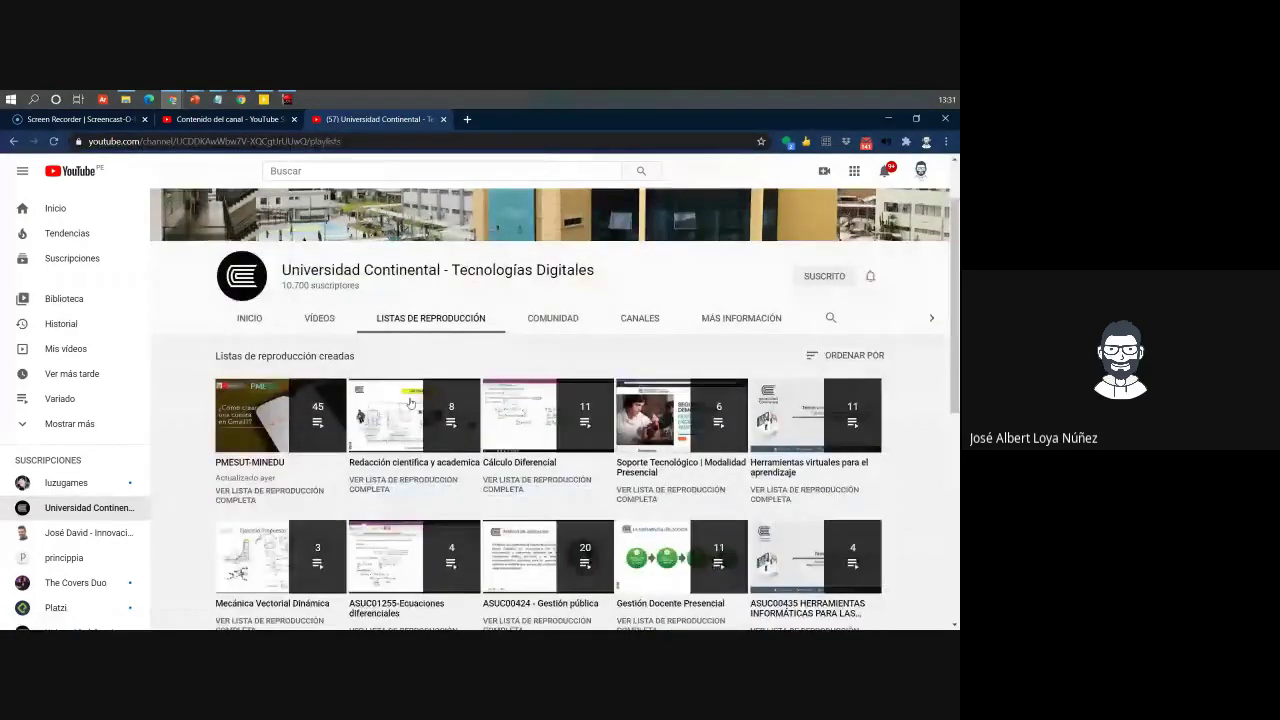
scroll(712, 428, "up", 1)
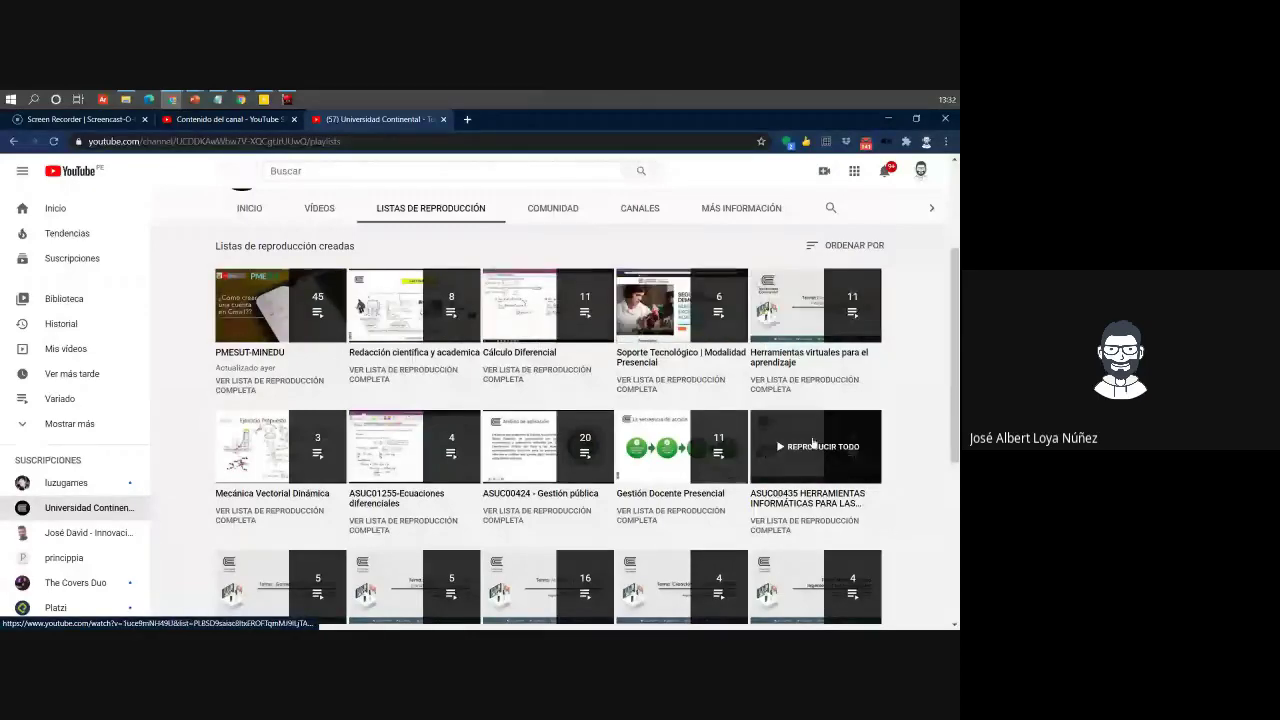
scroll(721, 486, "down", 2)
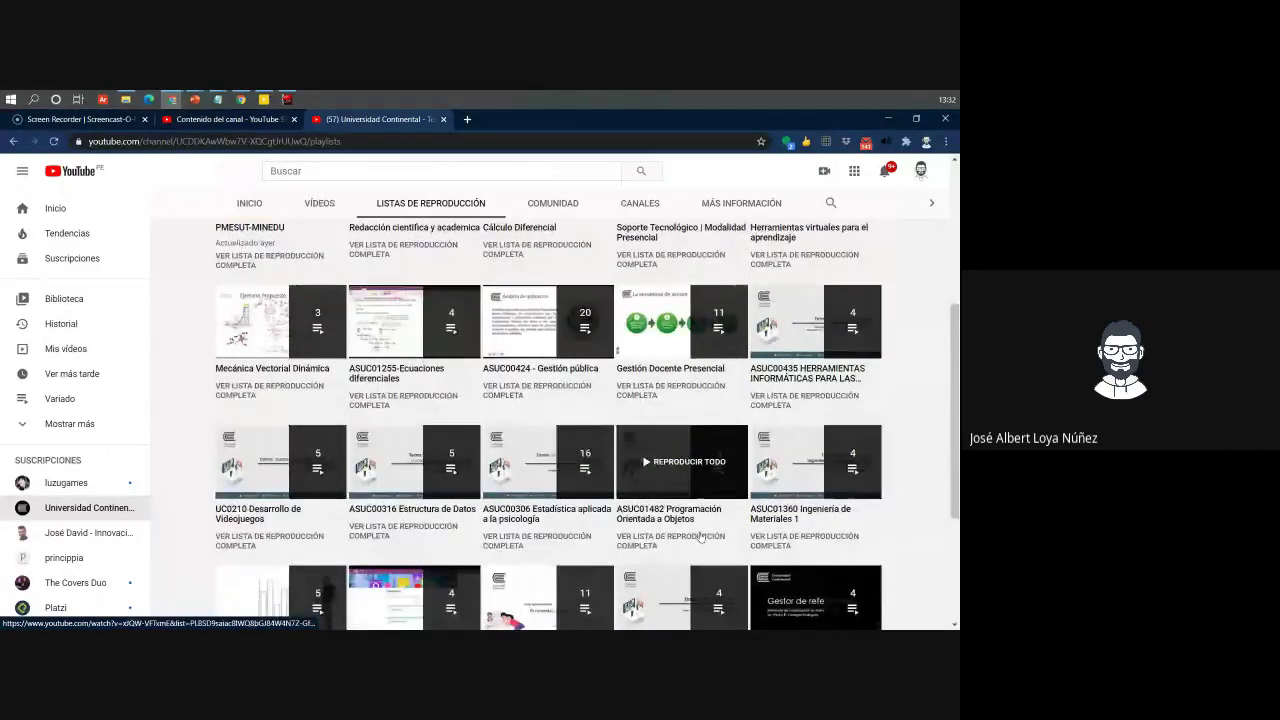
scroll(721, 486, "down", 3)
key("ctrl+shift+Tab")
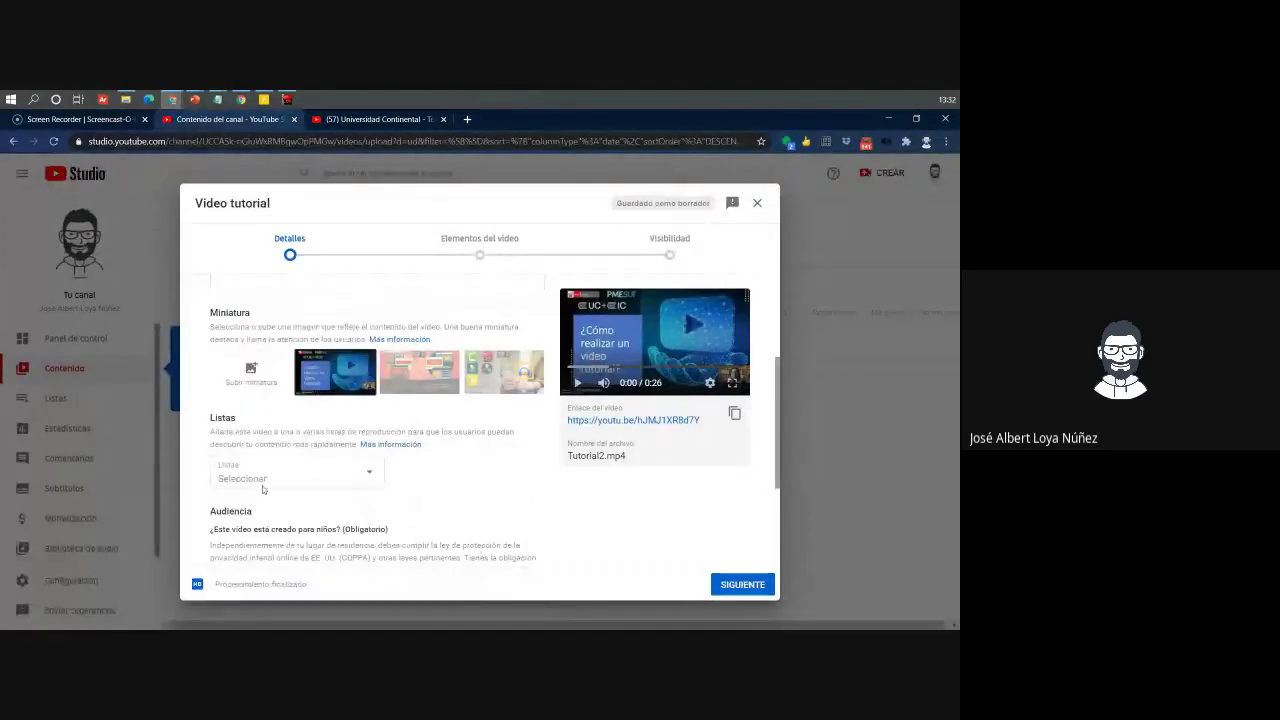
Mark the video as not made for children, highlight the adult-audience question, and make the video available to viewers under 18
scroll(293, 387, "down", 2)
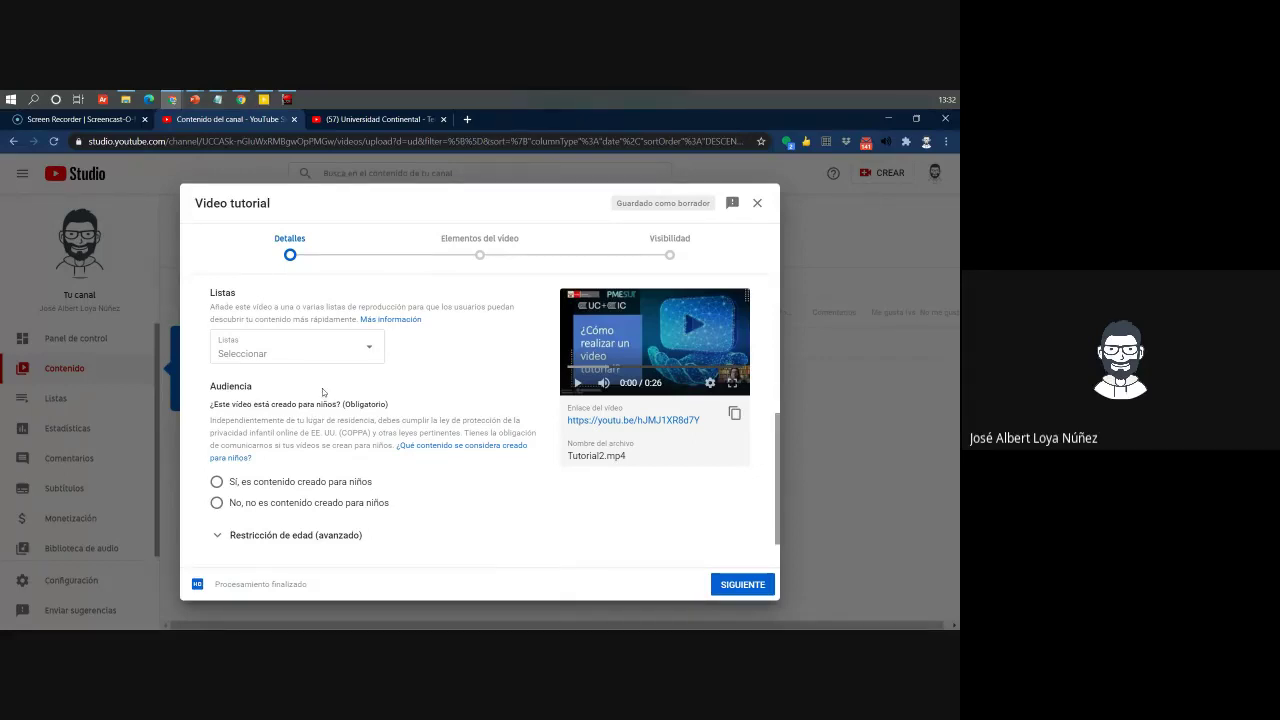
scroll(322, 388, "down", 1)
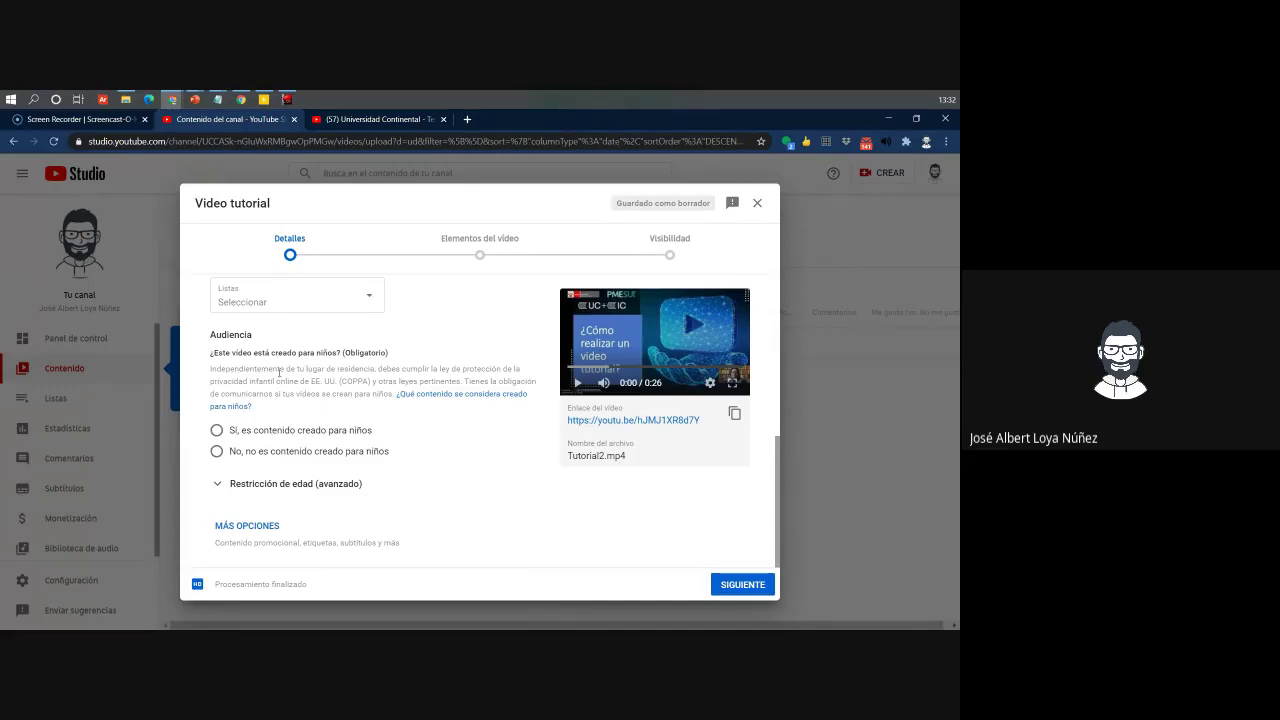
left_click(277, 451)
left_click(308, 487)
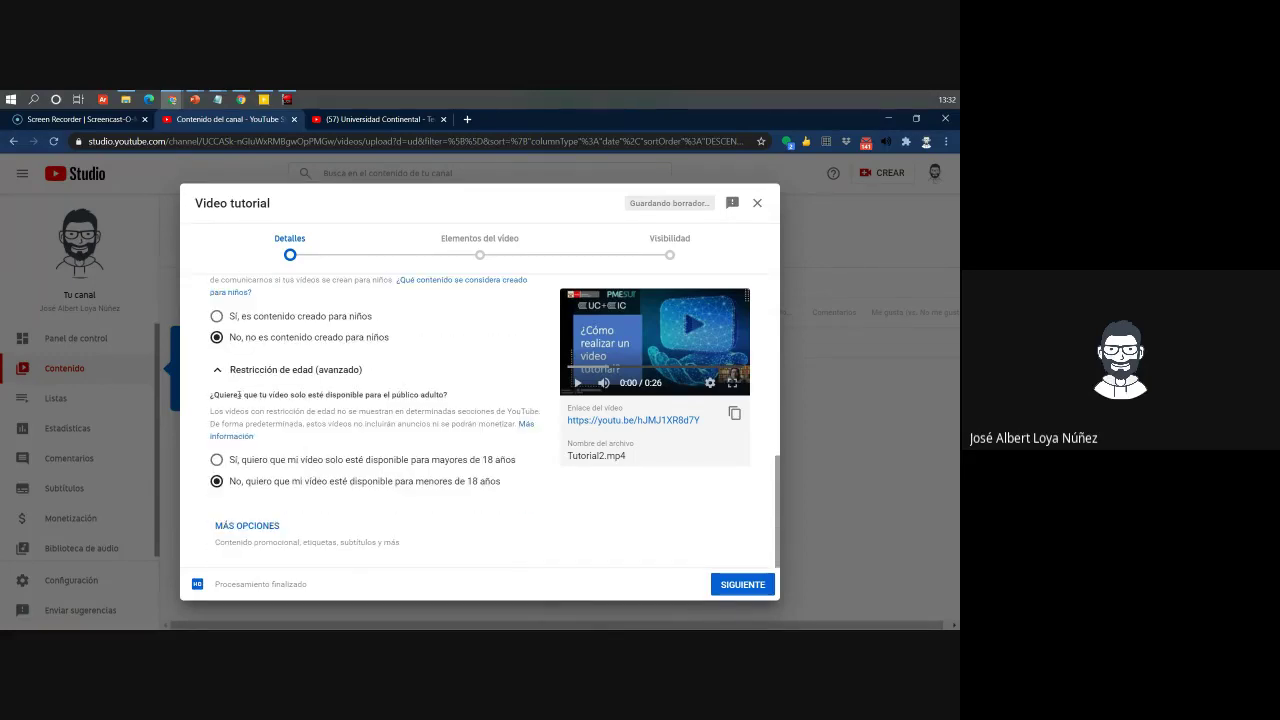
left_click_drag(224, 395, 440, 401)
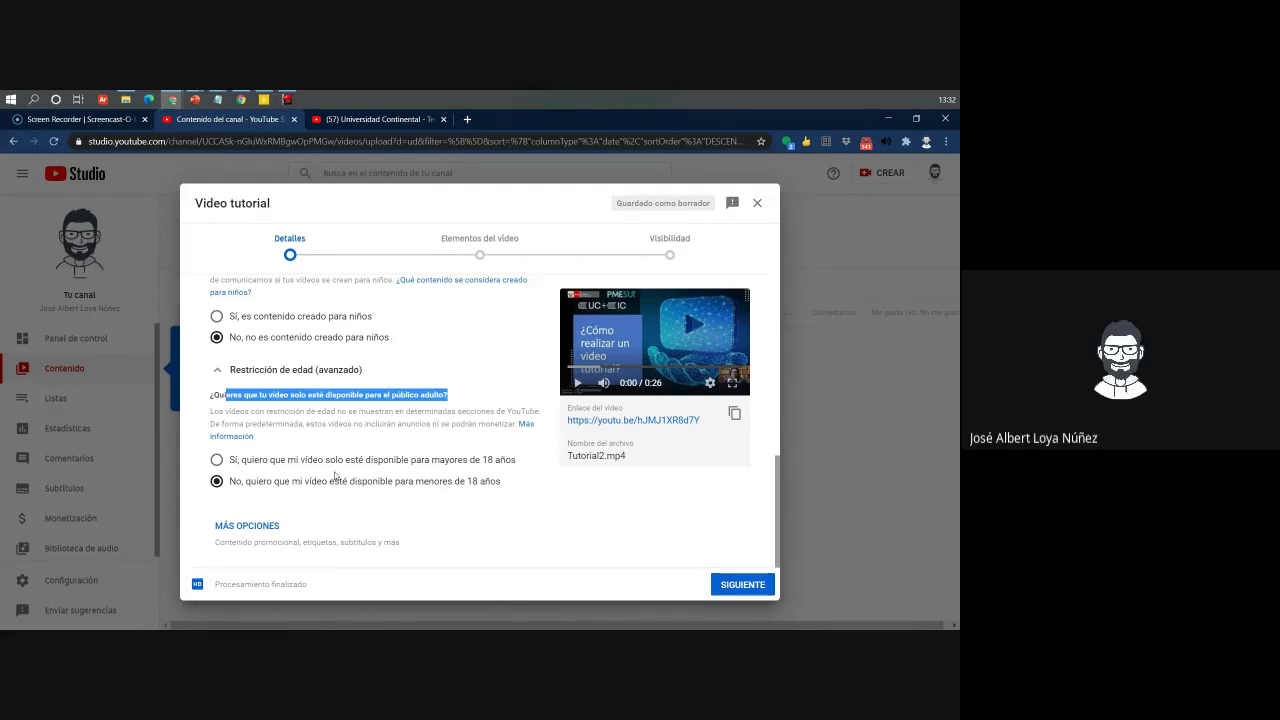
left_click(393, 460)
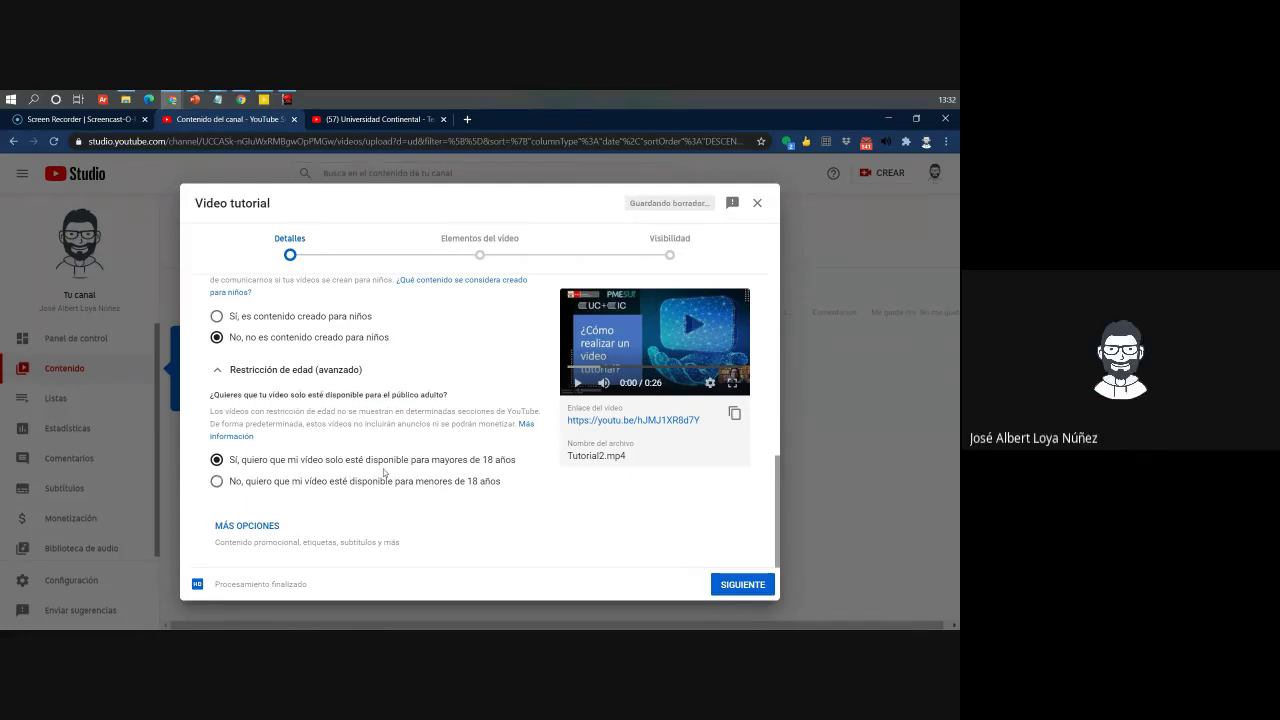
left_click(358, 484)
Expand the additional options, view them from promotional content to licensing, and open the licence types help page before returning to the upload
left_click(234, 529)
scroll(400, 430, "down", 2)
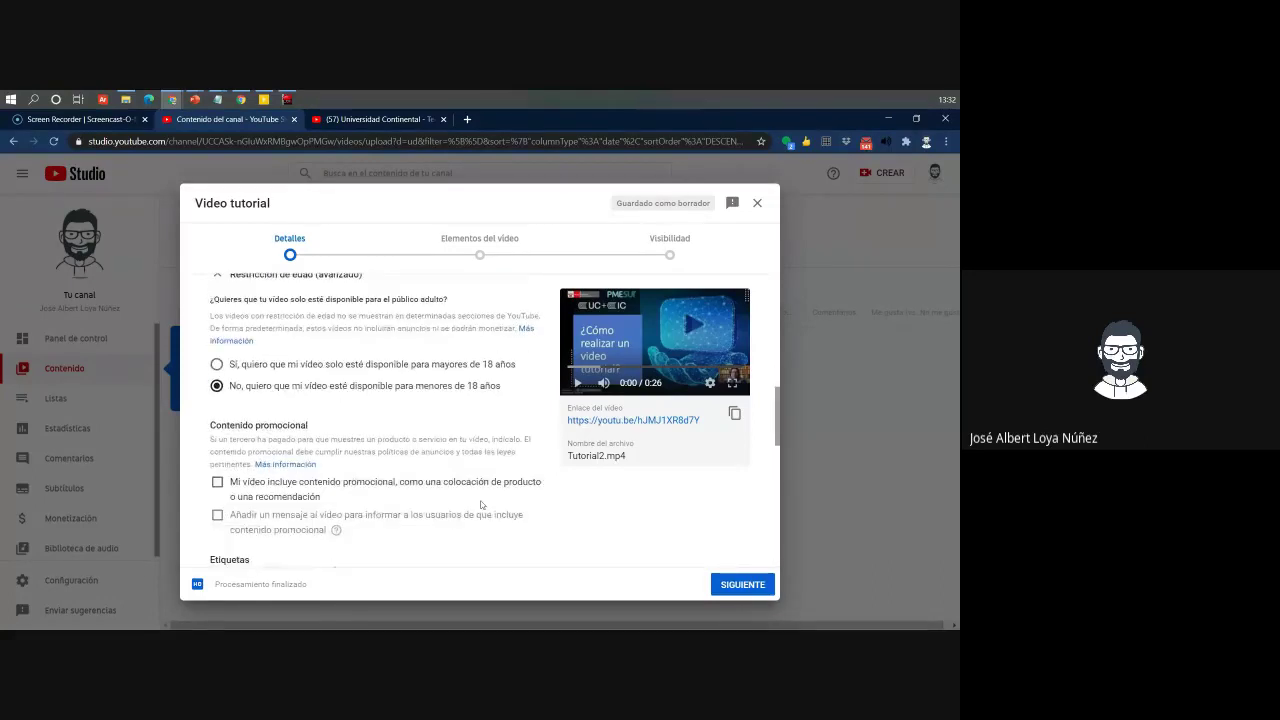
scroll(331, 404, "down", 4)
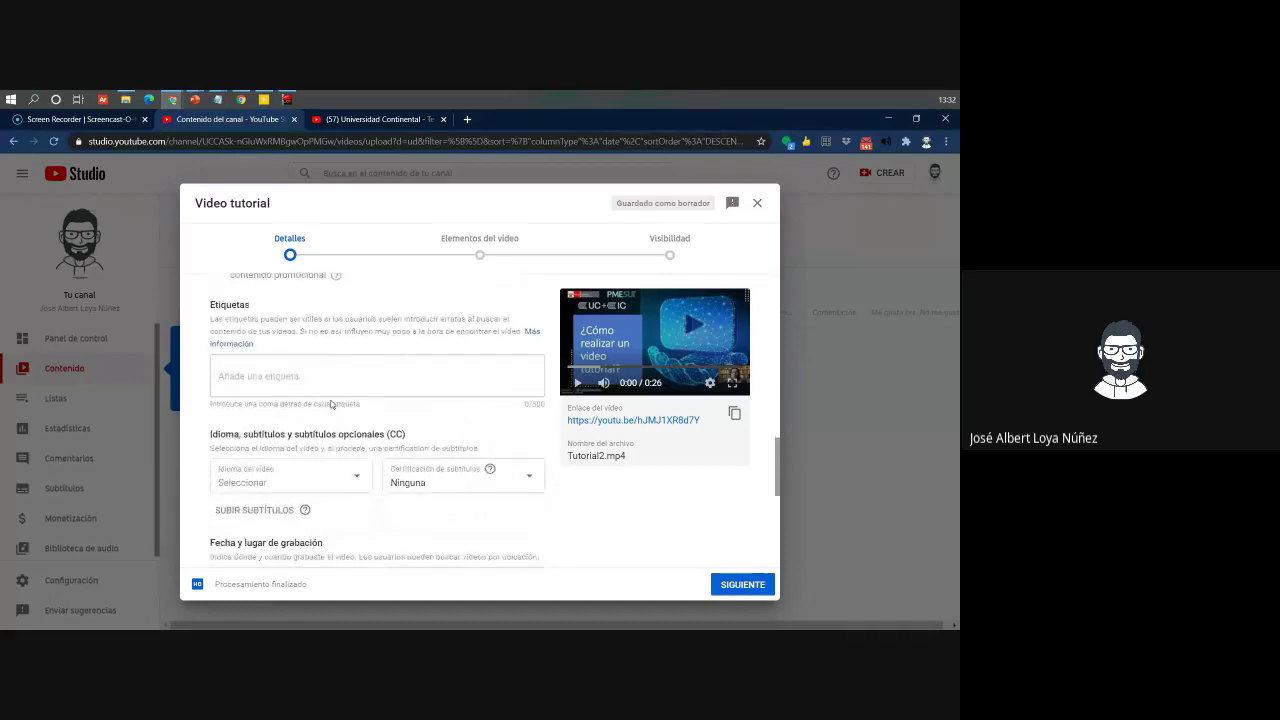
scroll(331, 404, "down", 1)
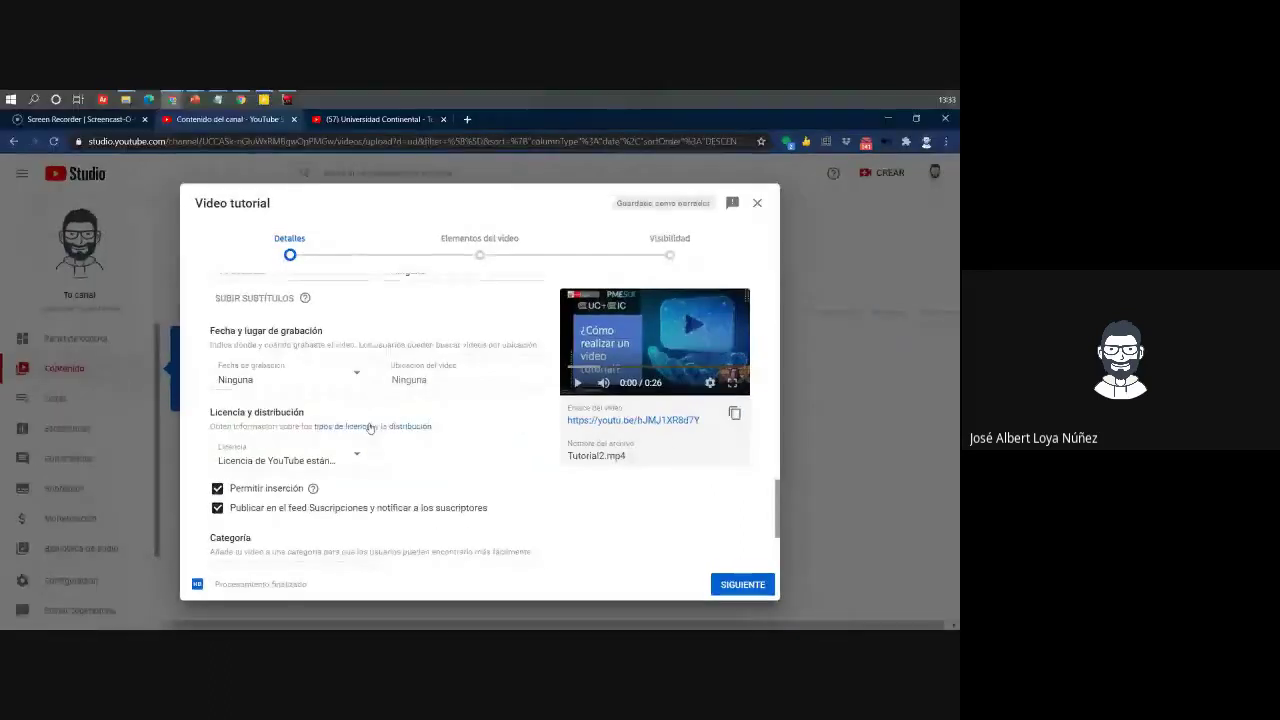
left_click(357, 425)
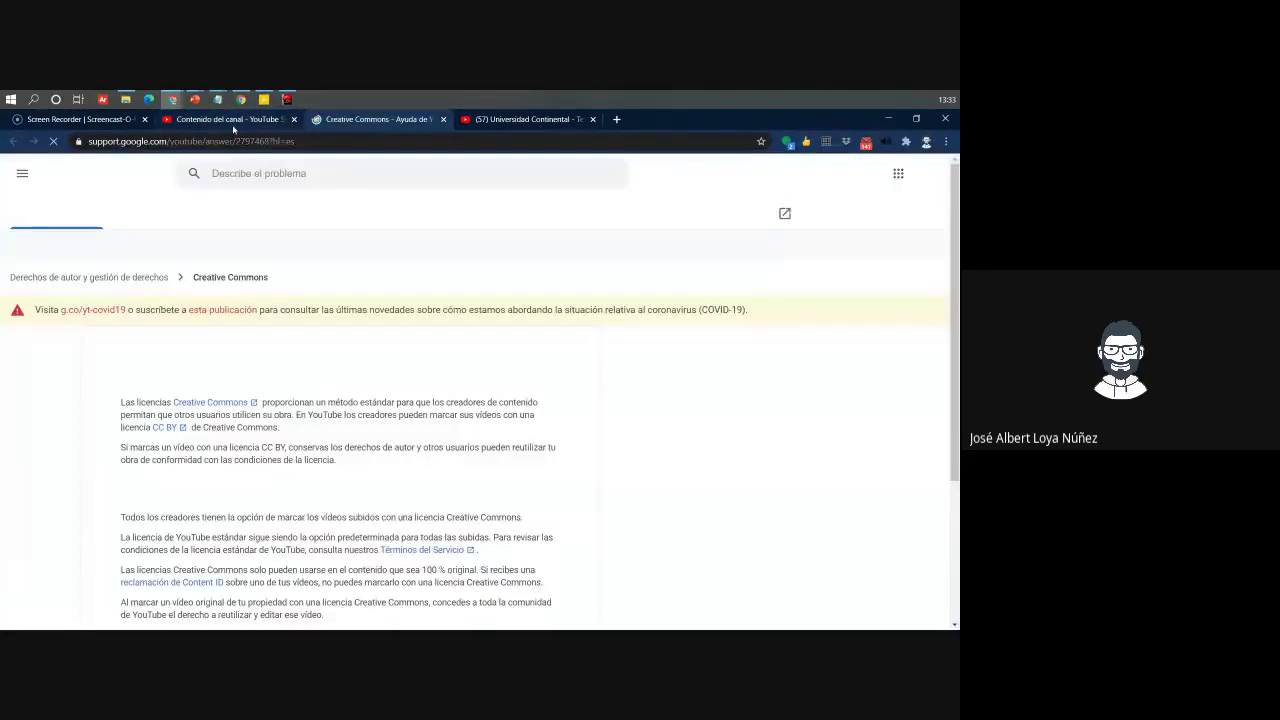
left_click(232, 119)
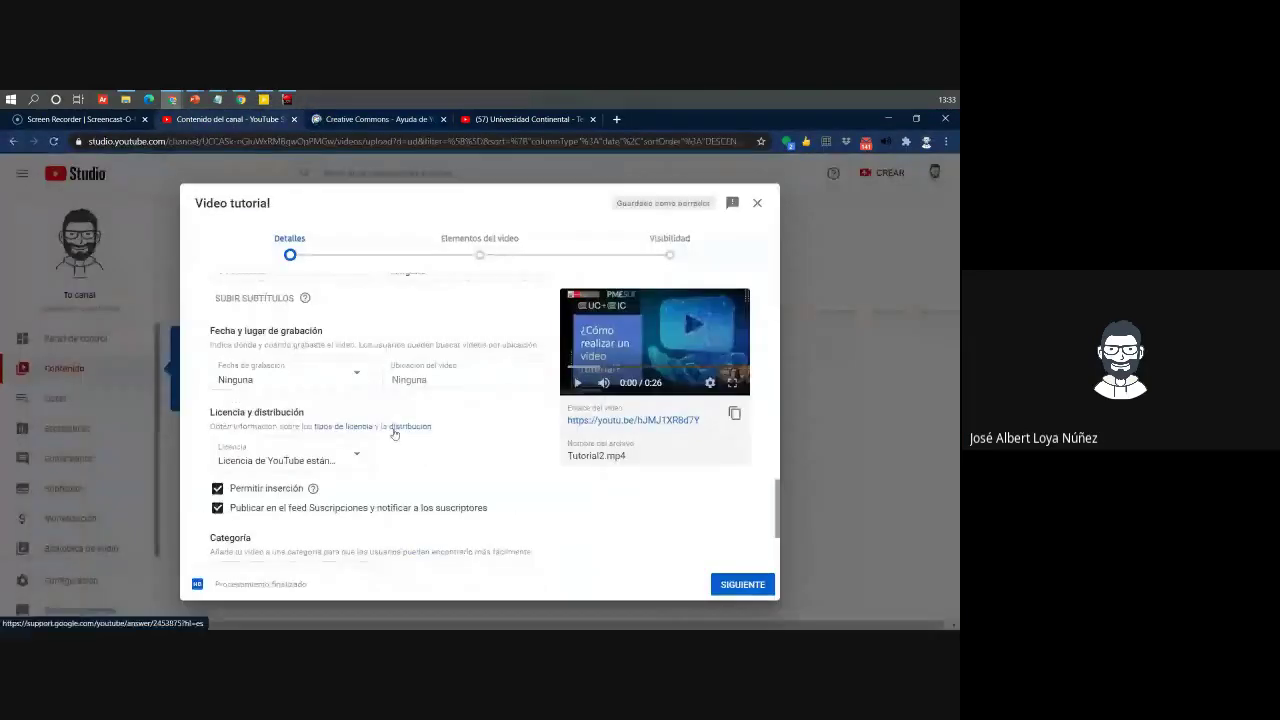
Open the video distribution help page and read the Creative Commons help article, highlighting its "Creative Commons en YouTube" heading
left_click(394, 428)
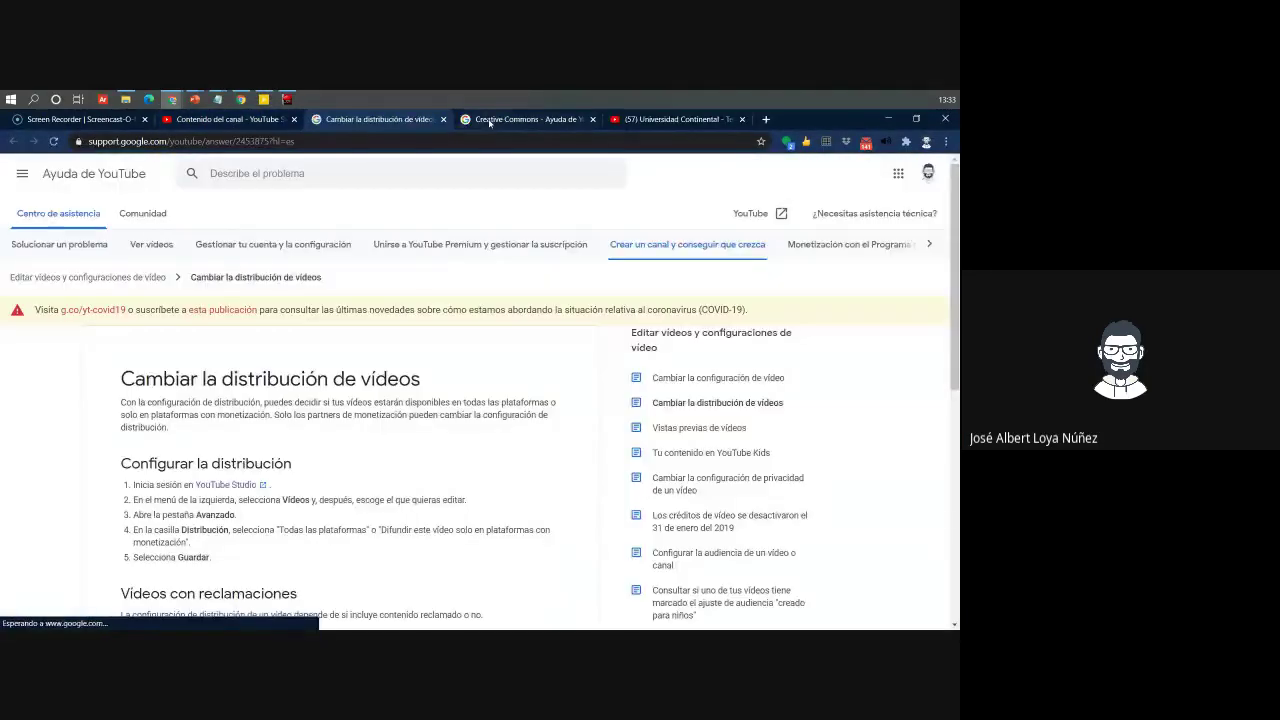
left_click(520, 119)
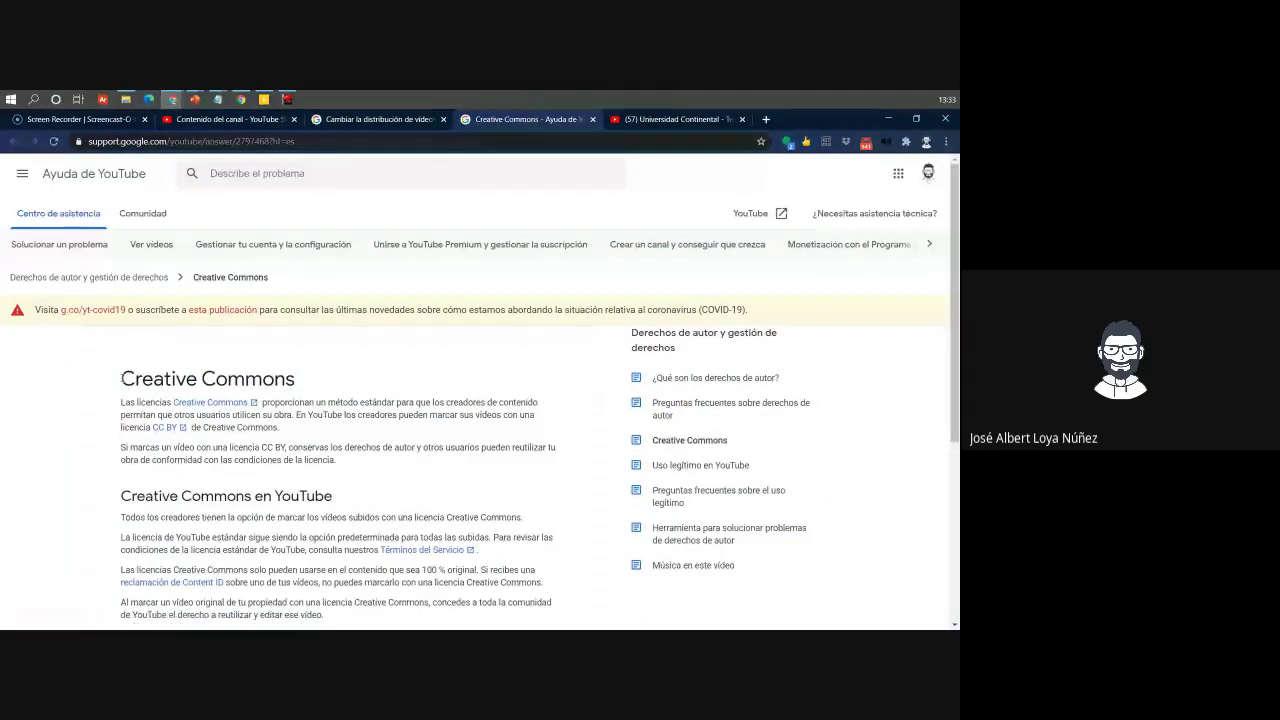
left_click_drag(121, 378, 330, 379)
left_click(330, 379)
scroll(330, 379, "down", 2)
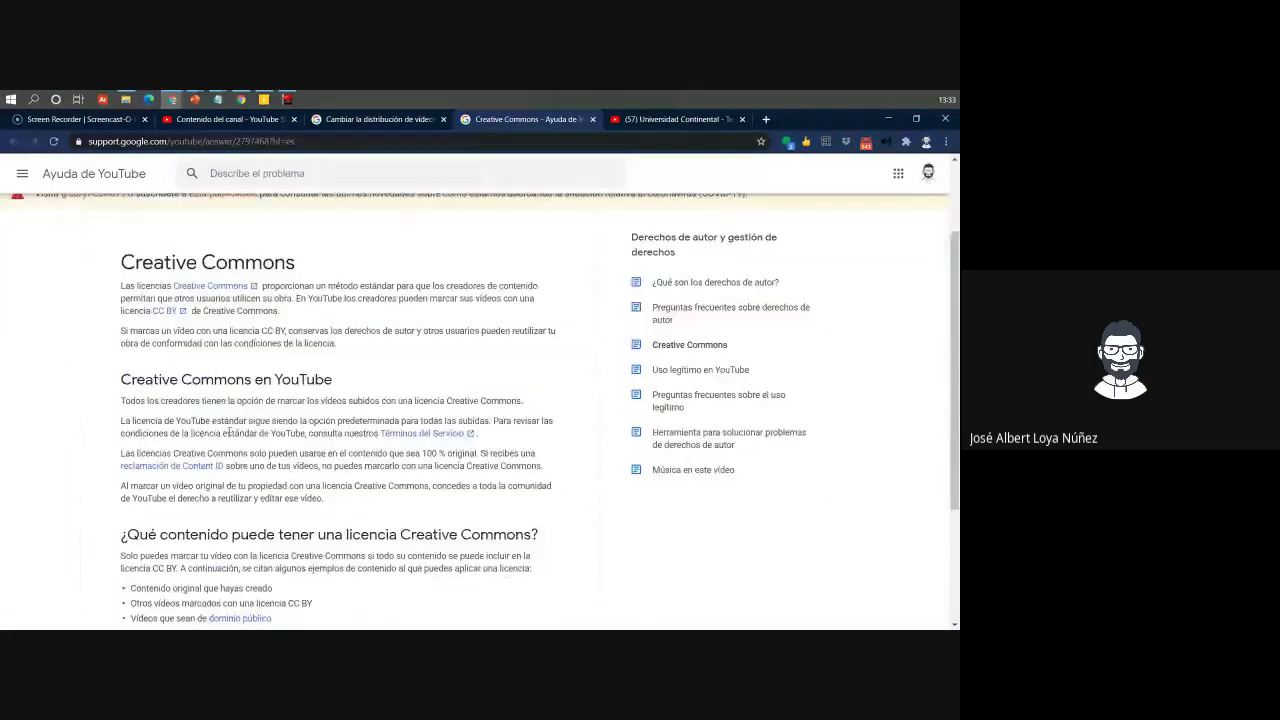
left_click_drag(121, 308, 360, 312)
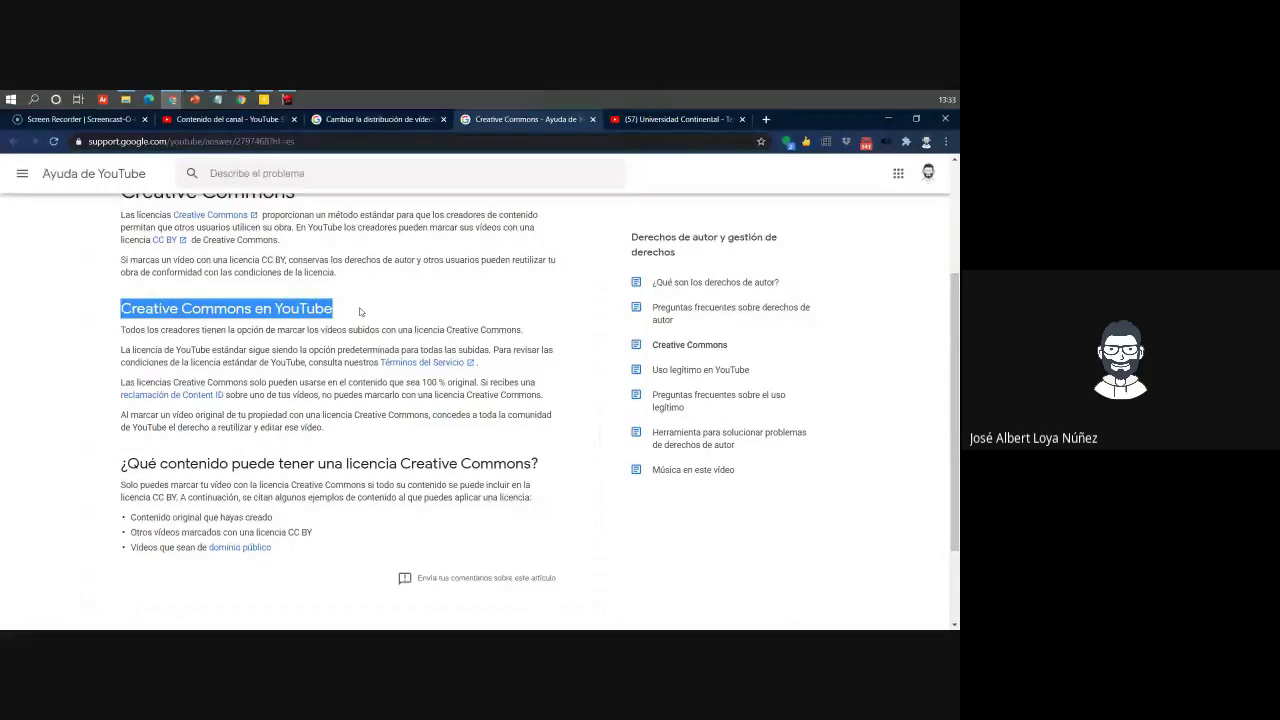
Read the help article on changing video distribution down to the monetisation platforms, and return to the upload details
left_click(420, 120)
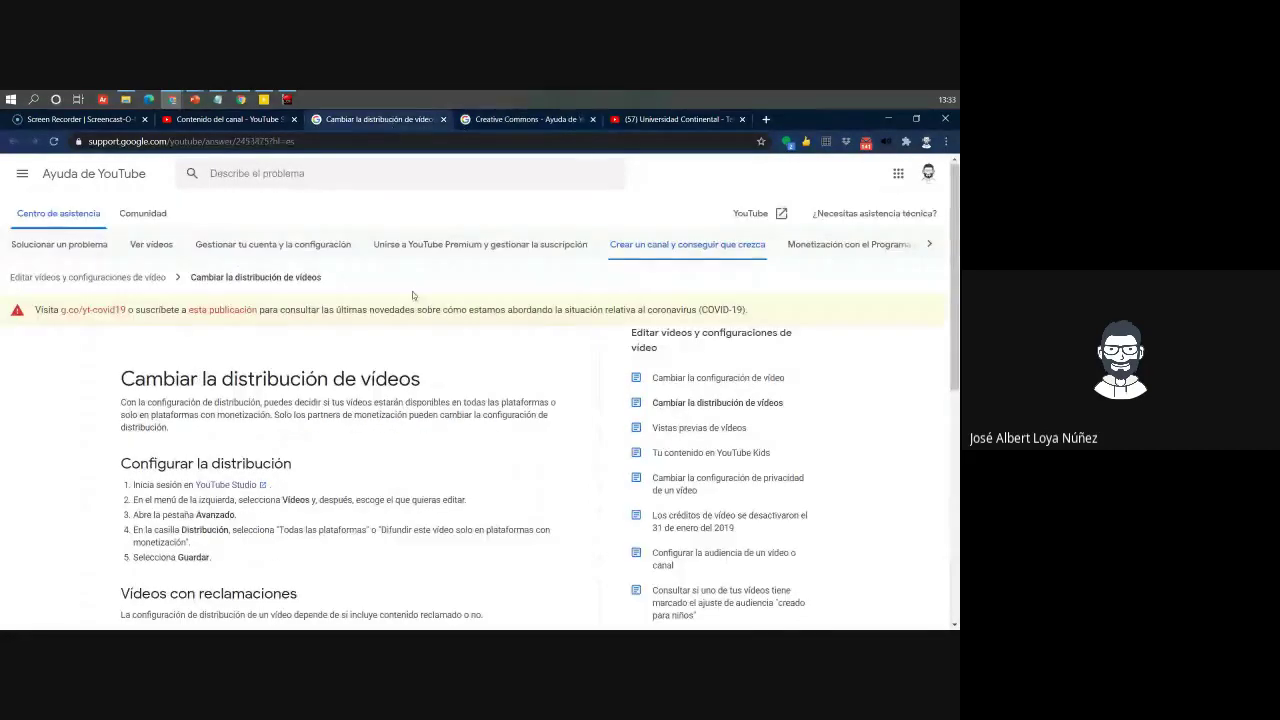
scroll(232, 348, "down", 3)
scroll(232, 348, "down", 6)
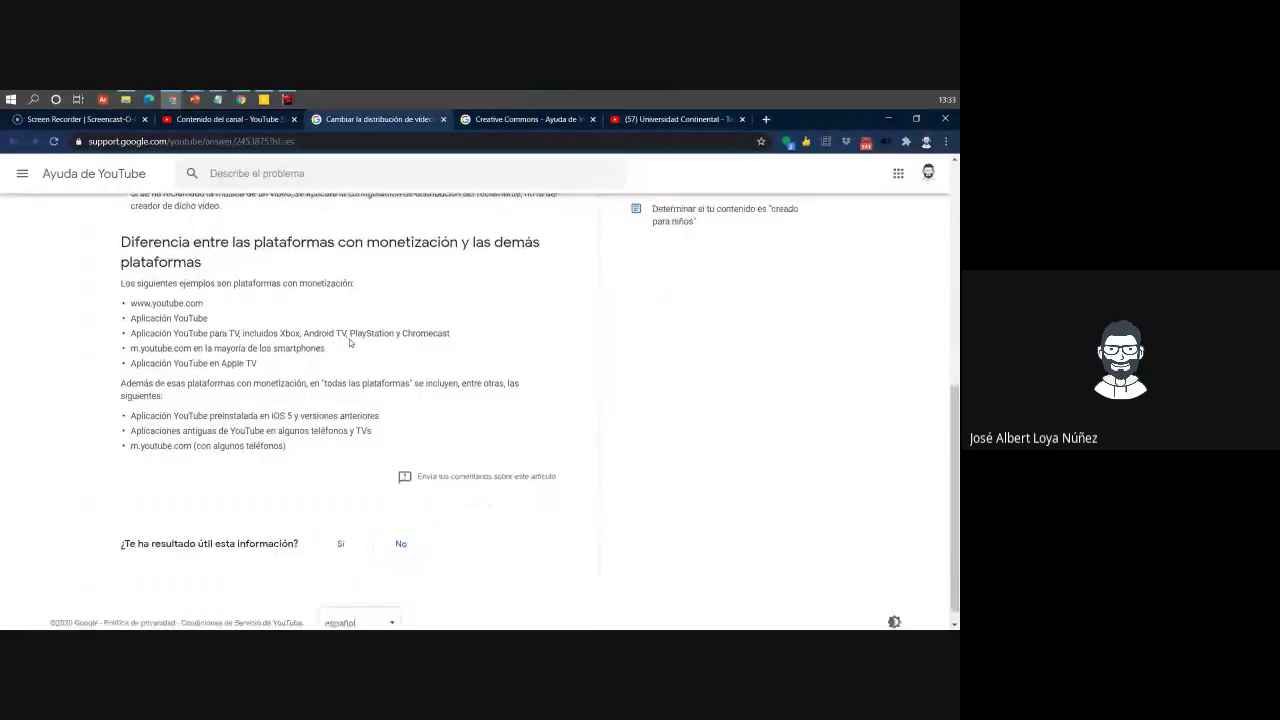
scroll(170, 374, "up", 3)
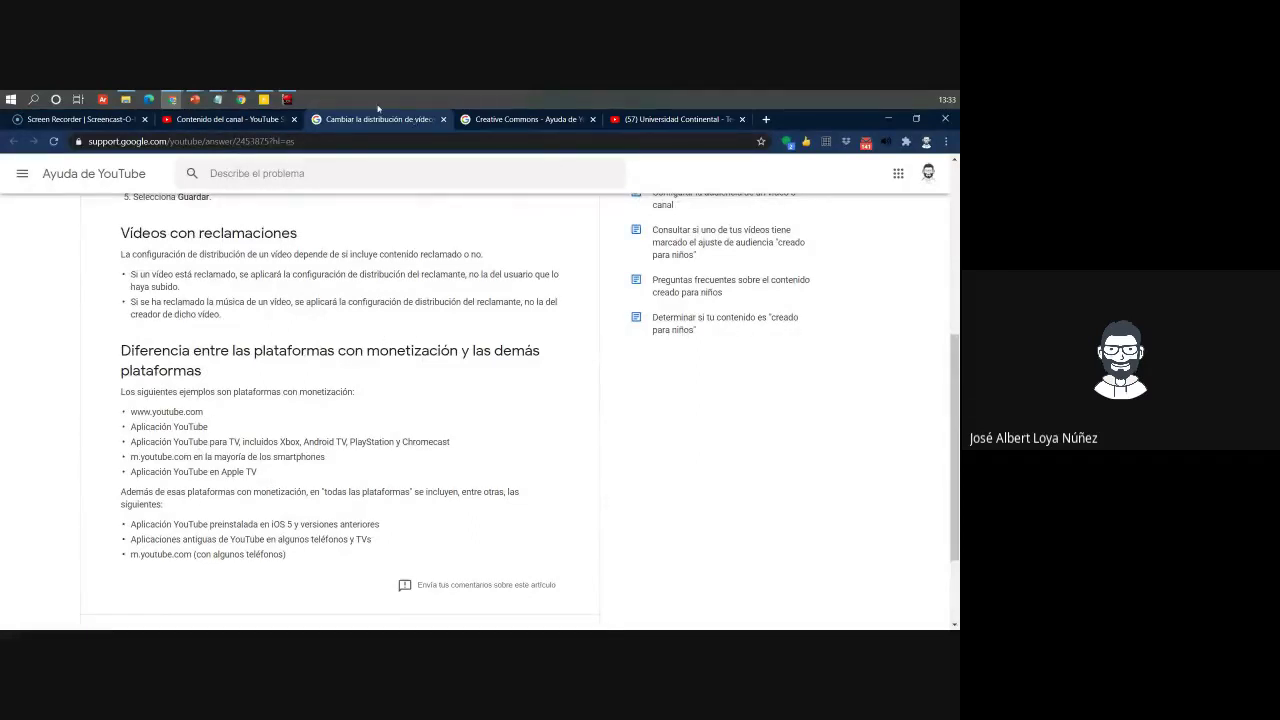
left_click(224, 121)
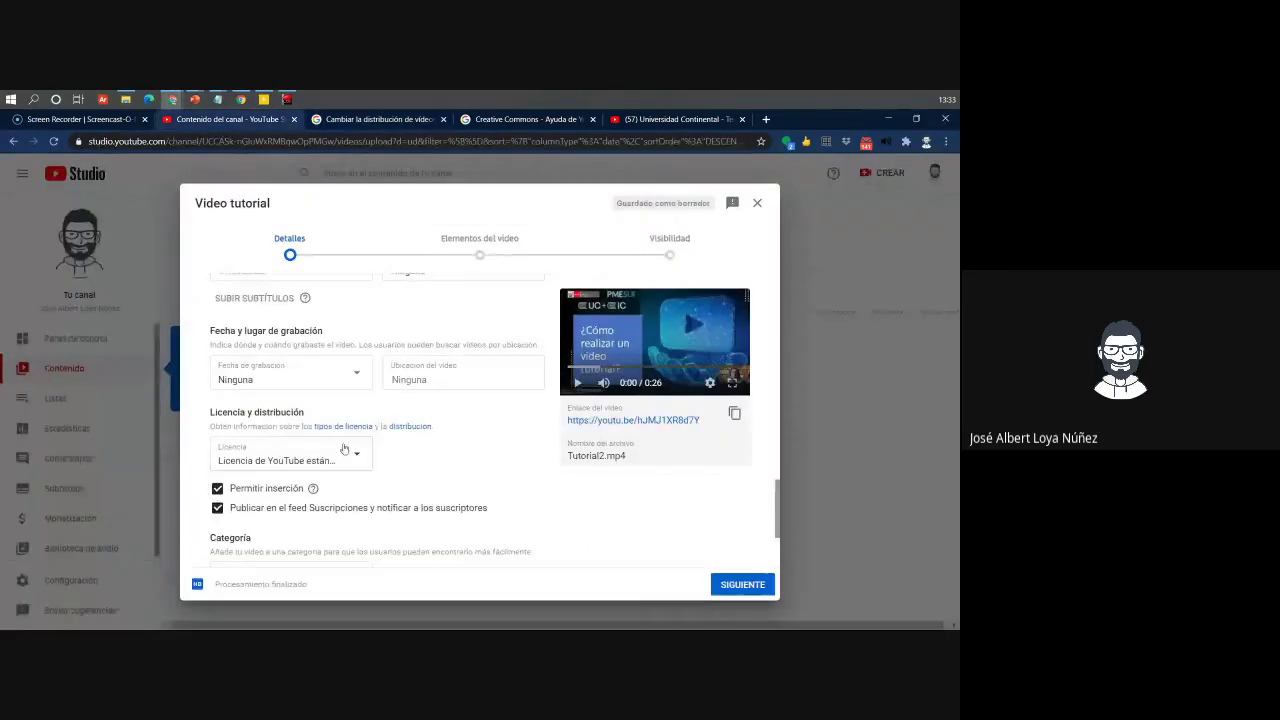
Set the video's category to Educación
scroll(331, 402, "down", 3)
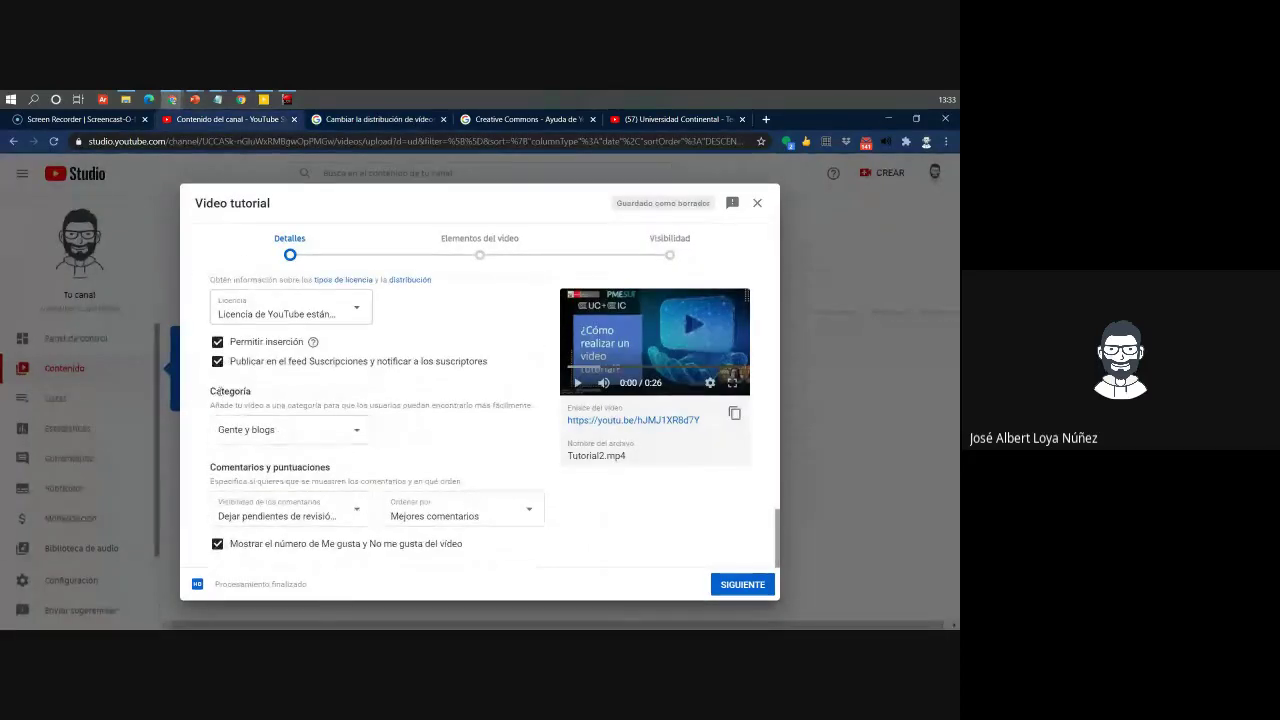
left_click_drag(210, 391, 252, 392)
left_click(265, 433)
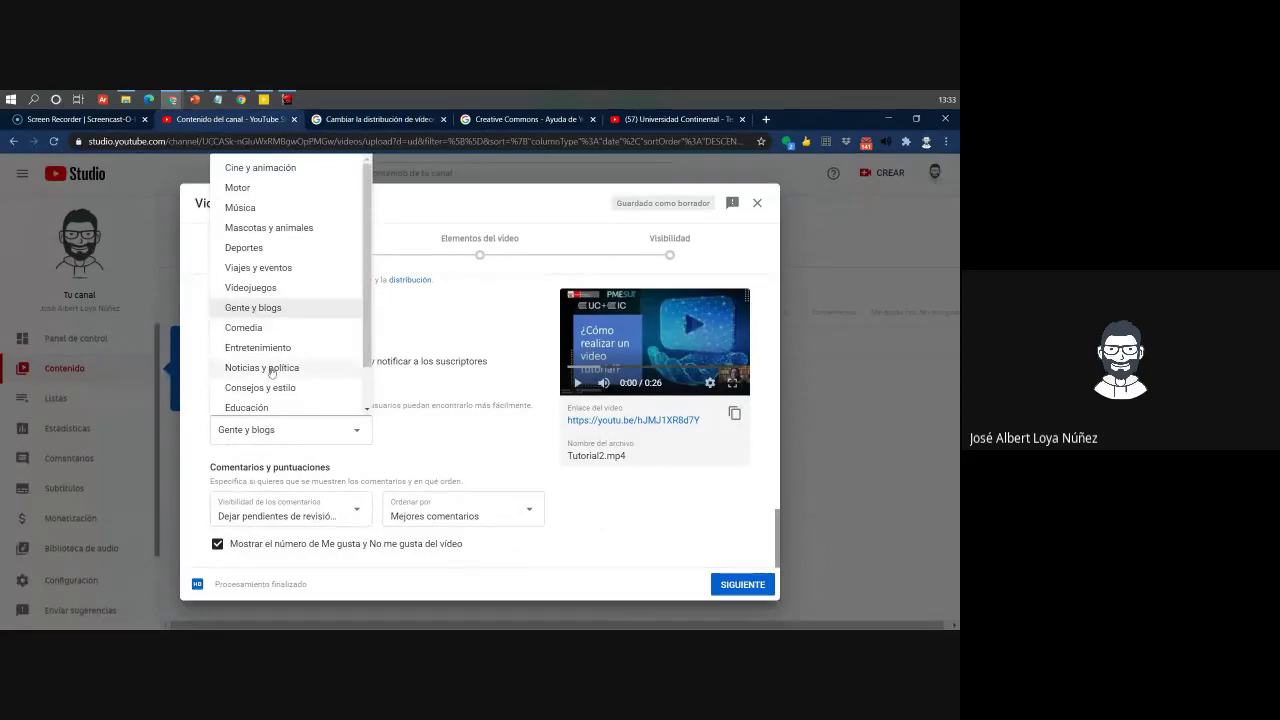
scroll(264, 358, "down", 1)
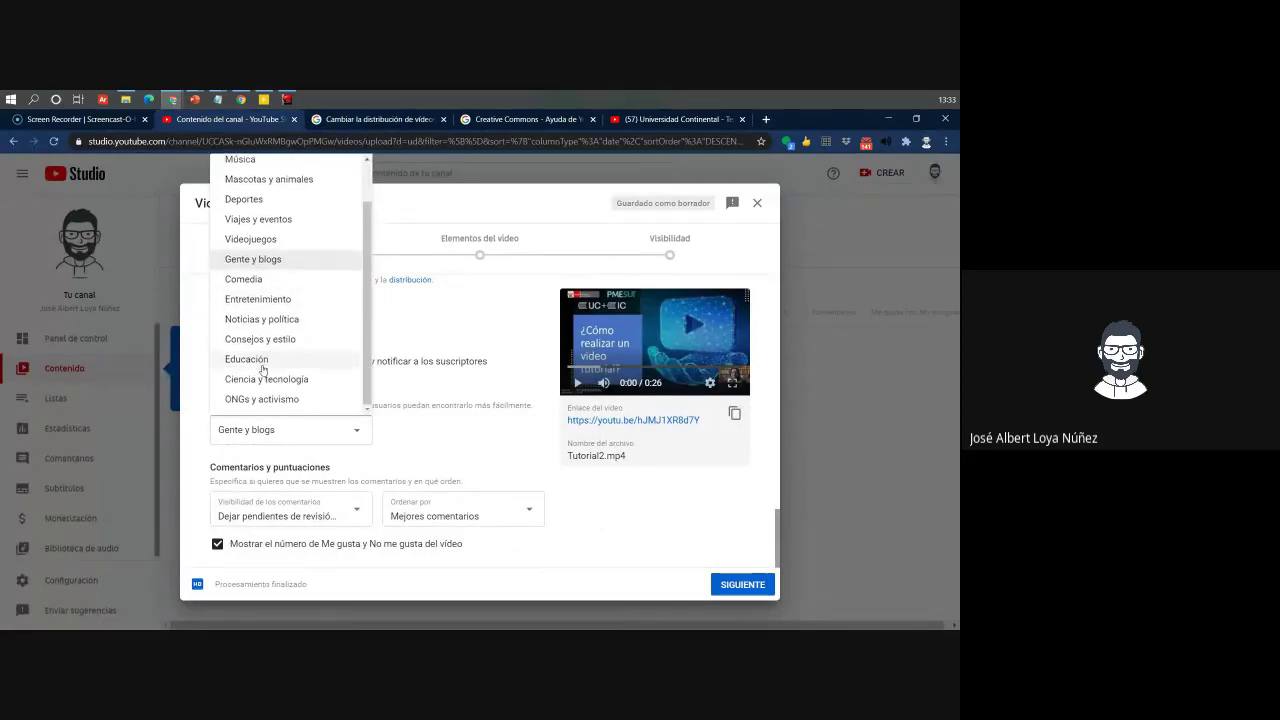
left_click(264, 359)
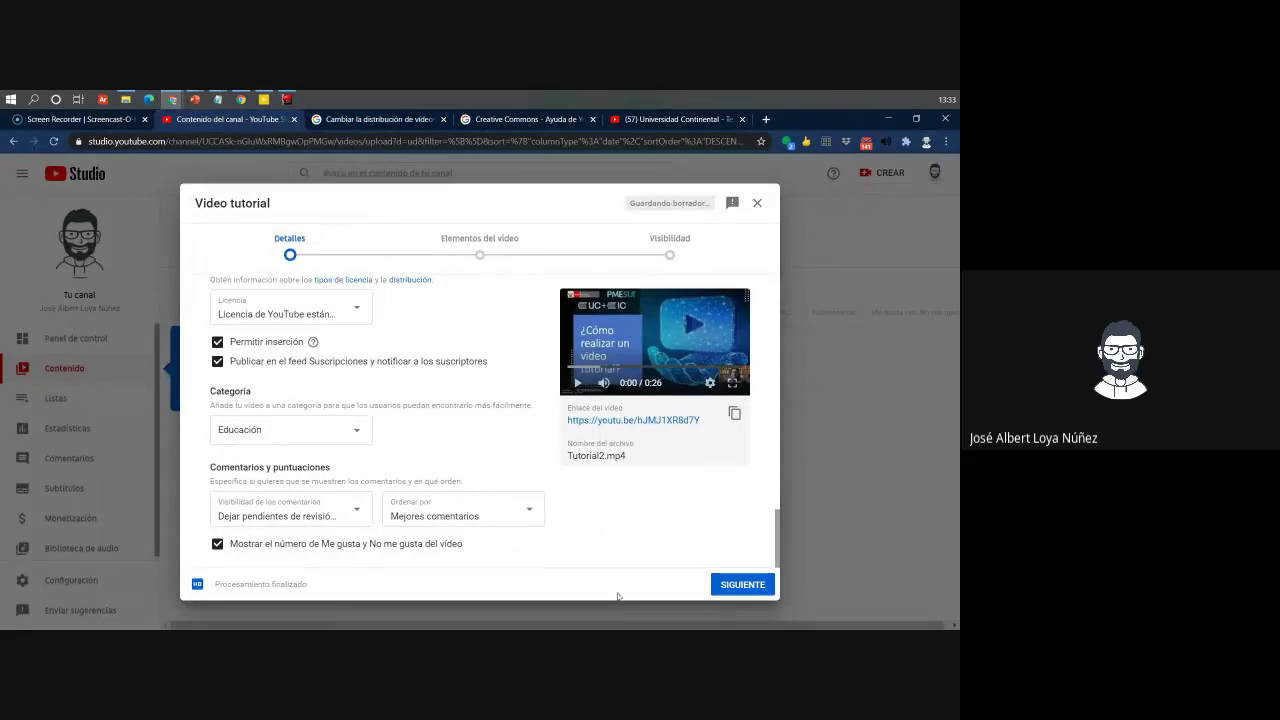
Continue past the video elements without adding any, set the visibility to Oculto, and save the video
left_click(722, 588)
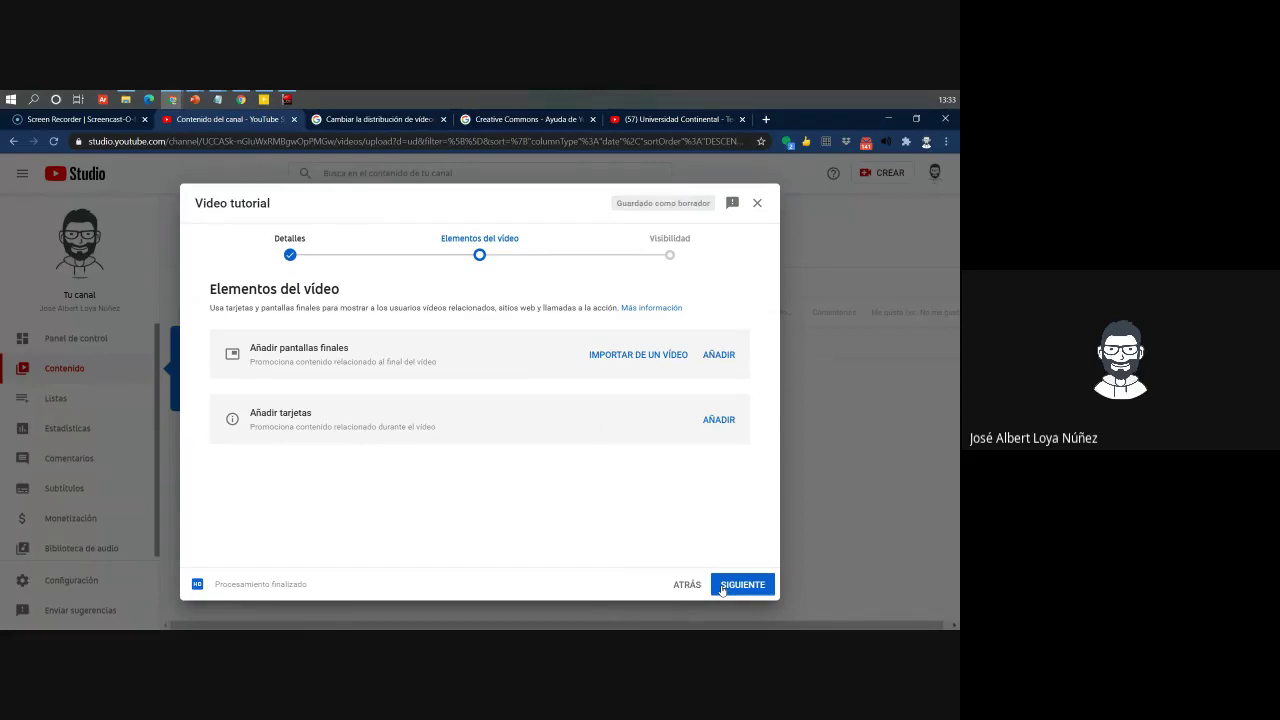
left_click(722, 586)
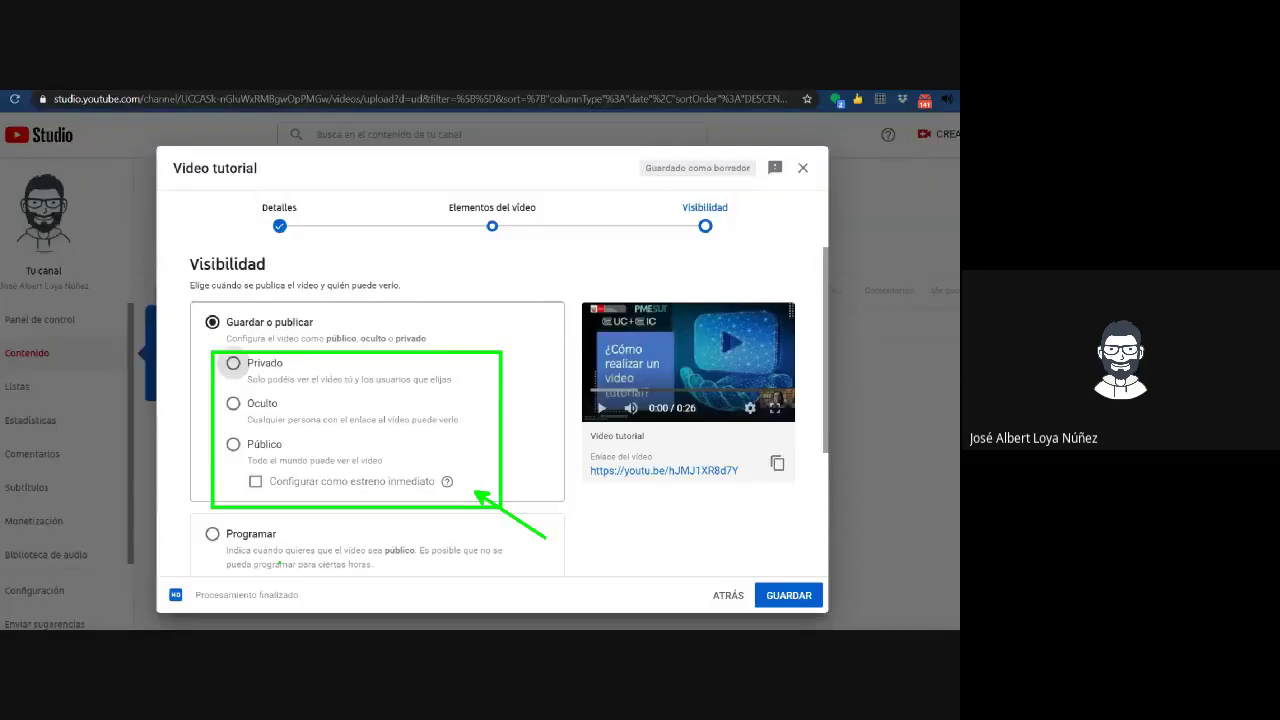
left_click(233, 403)
scroll(745, 512, "down", 3)
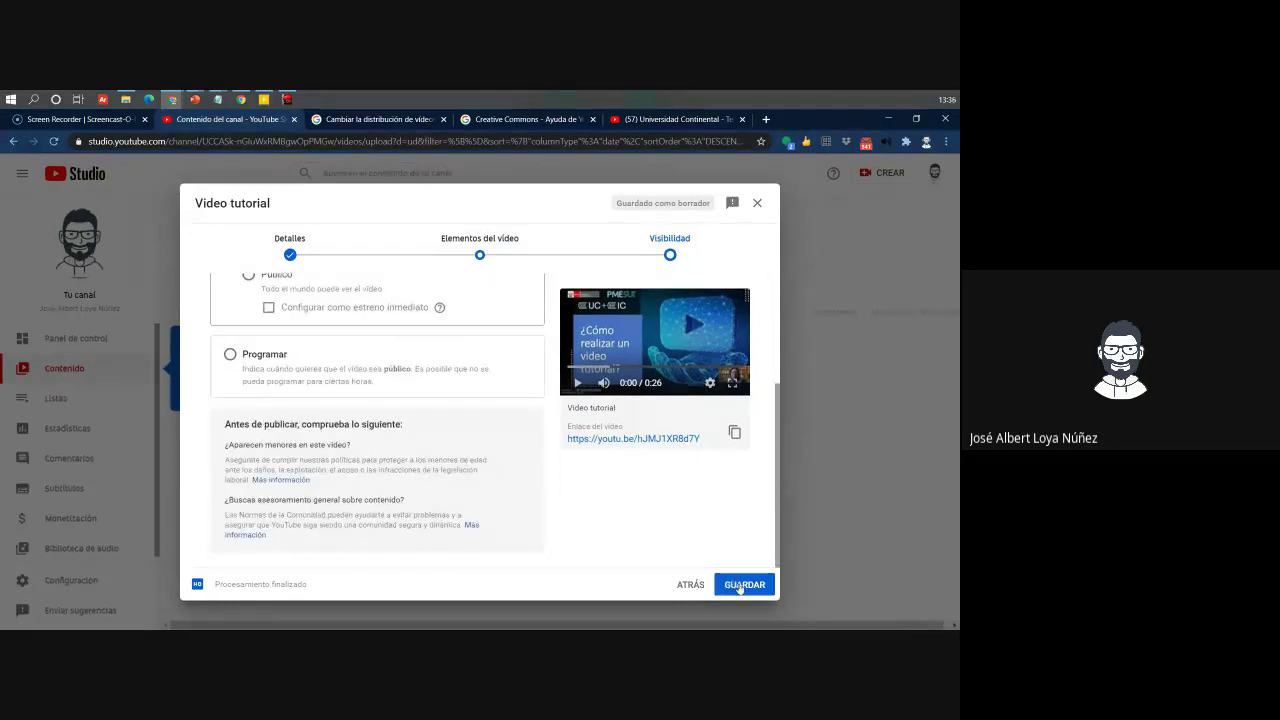
left_click(736, 585)
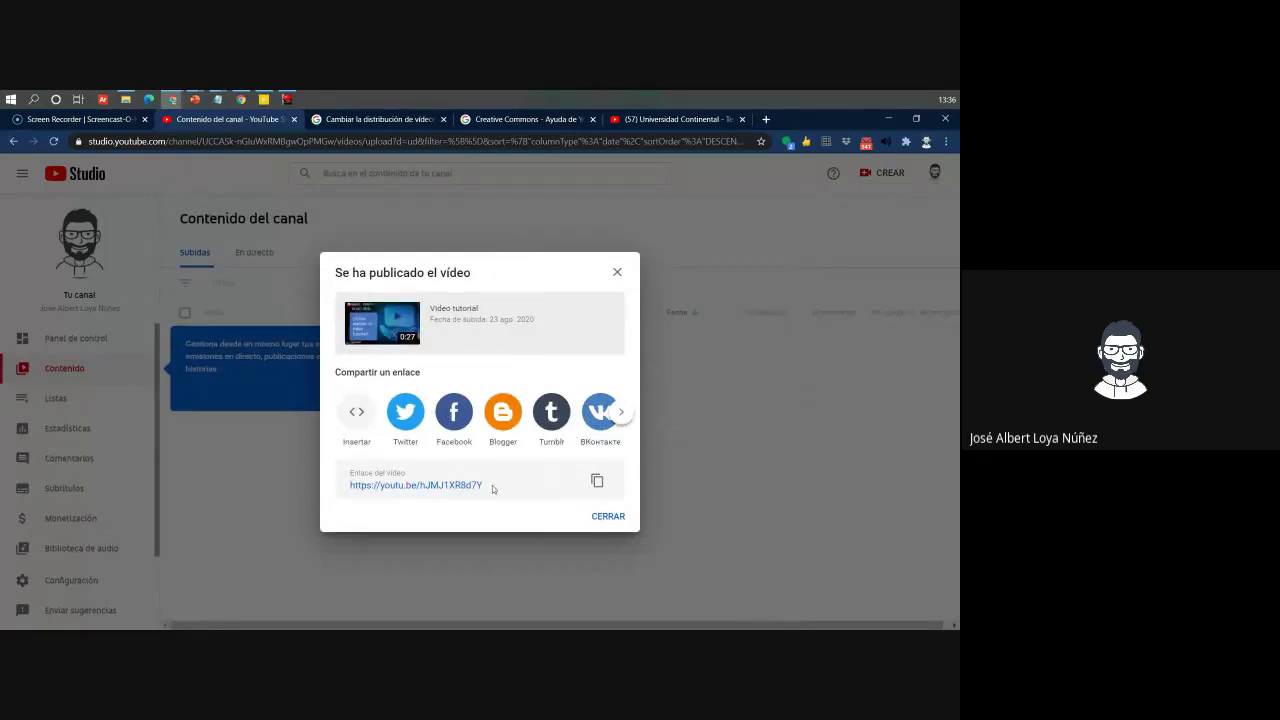
Copy the published video's link, and close the sharing dialog and the channel content tip
left_click(597, 481)
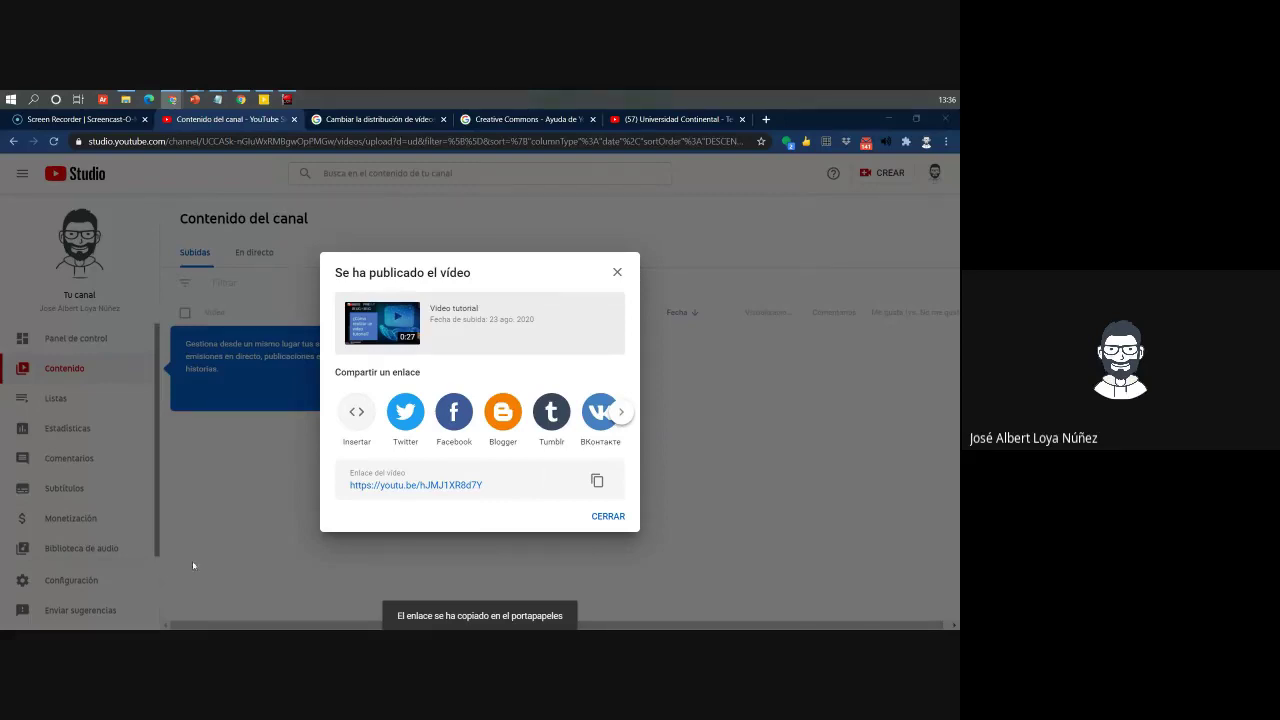
left_click(615, 522)
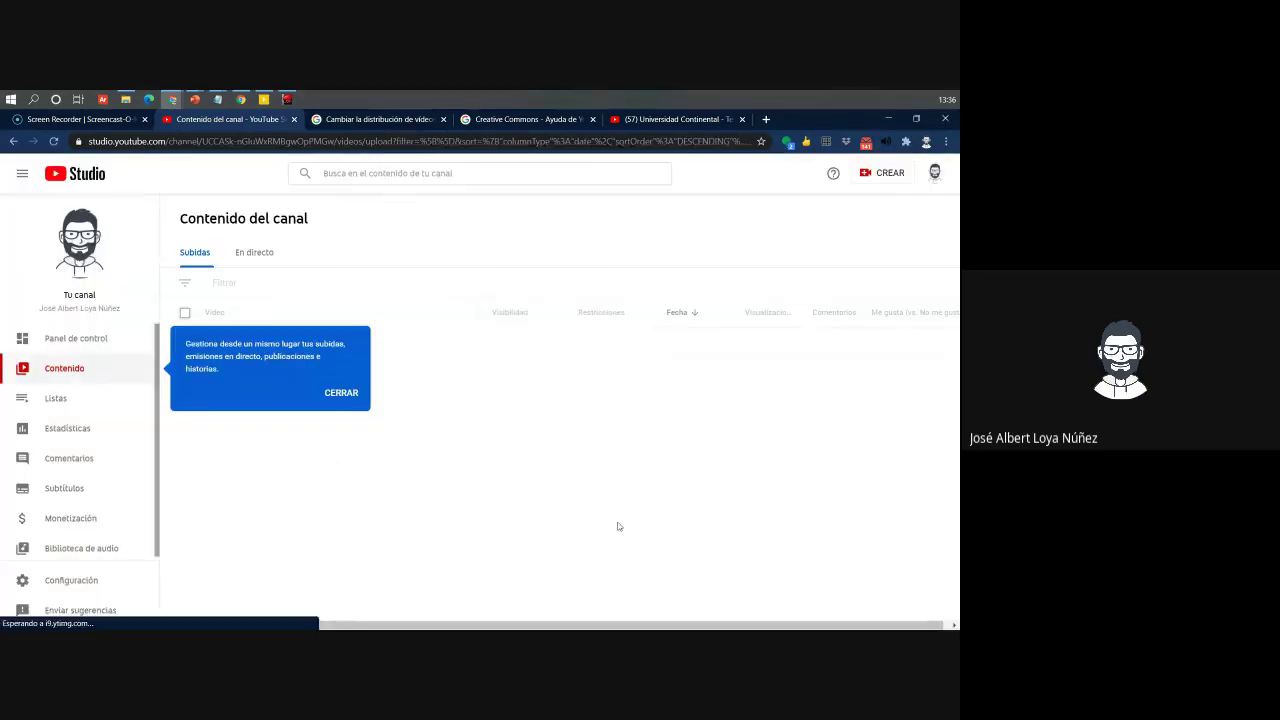
left_click(341, 393)
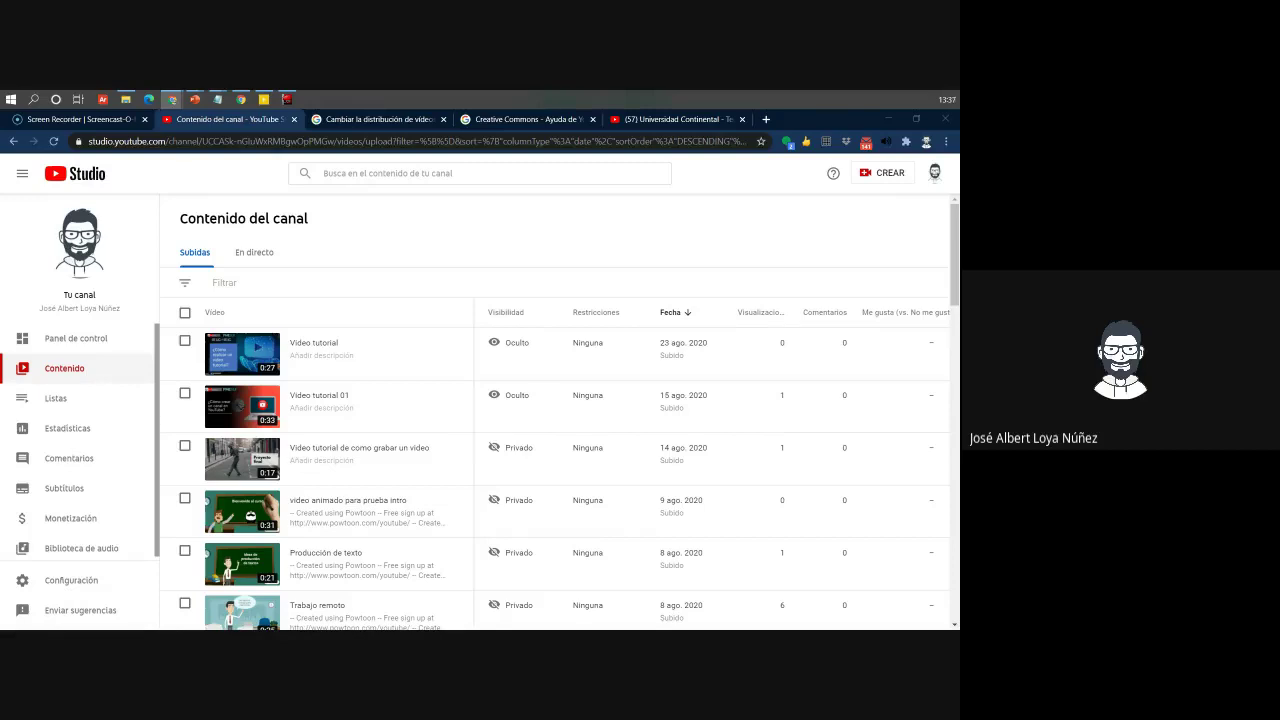
Look at the Lightworks project and the presentation slide on entering YouTube, and return to the channel content in YouTube Studio
key("alt+Tab")
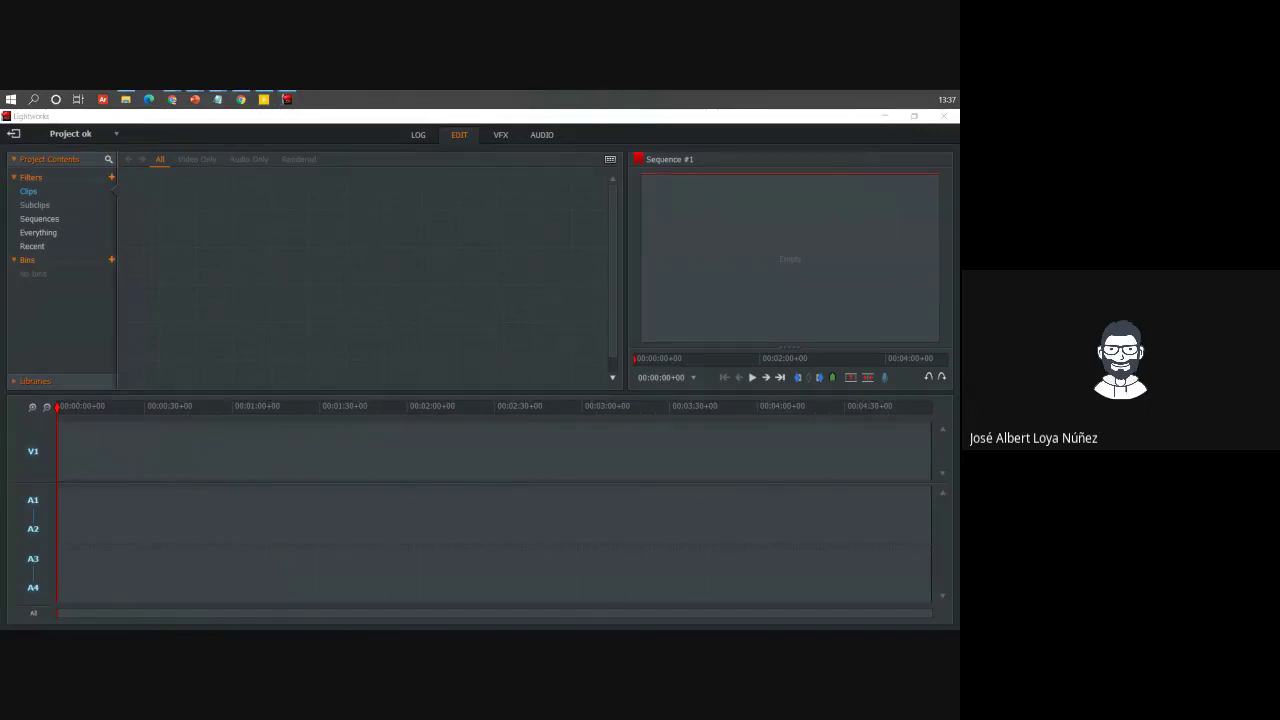
key("alt+Tab")
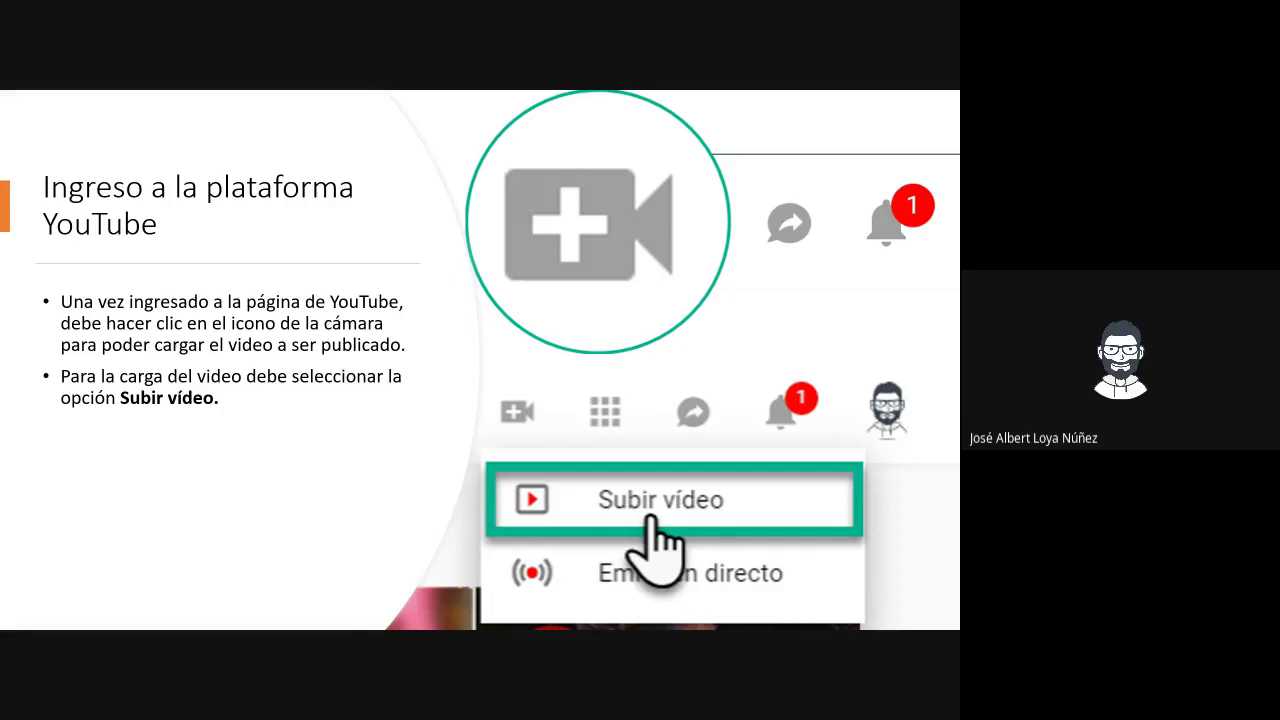
key("alt+Tab")
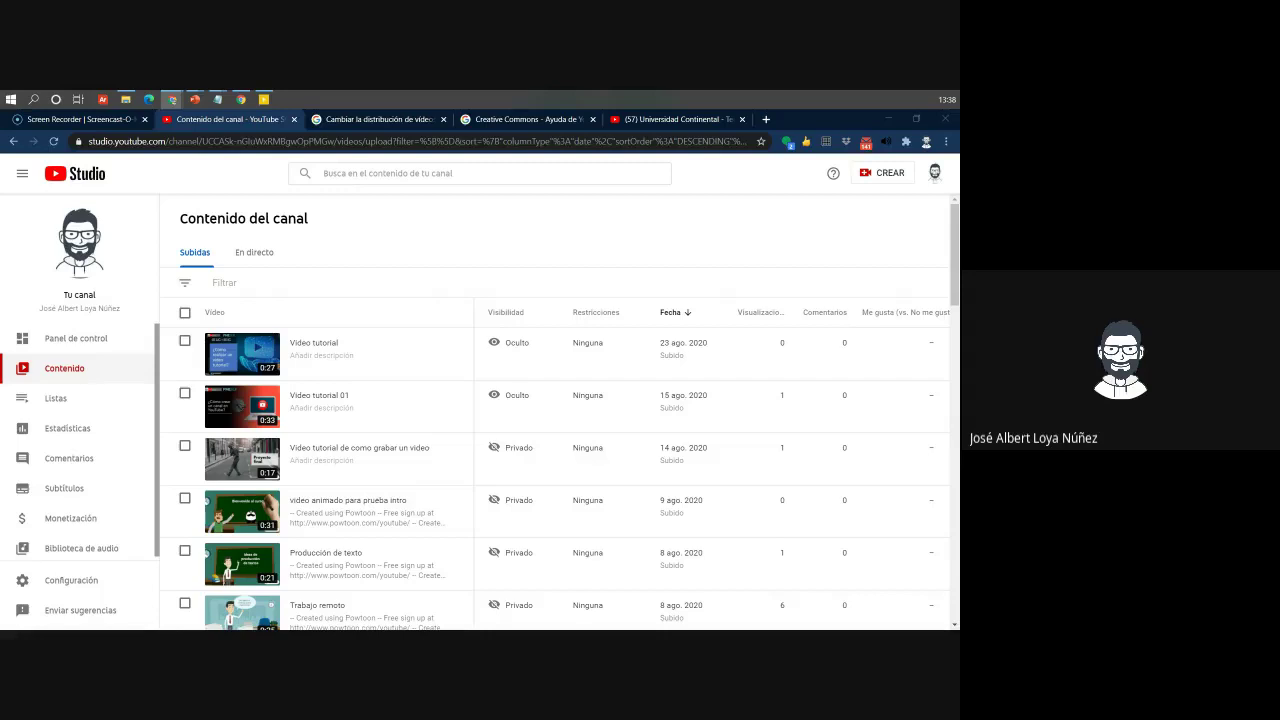
Switch to File Explorer, open Presentaciones > PMESUT on DATA2 (E:), and locate the "Cómo realizar un video tutorial_14082020" presentation
key("alt+Tab")
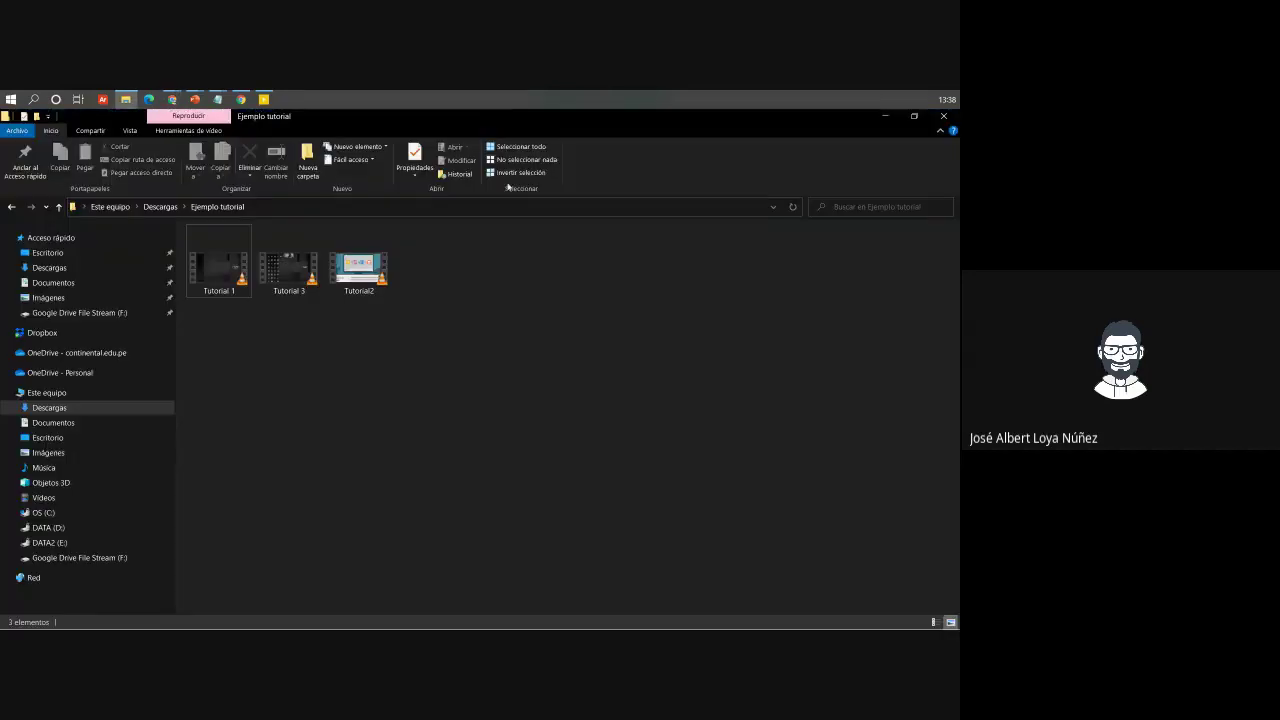
left_click(66, 542)
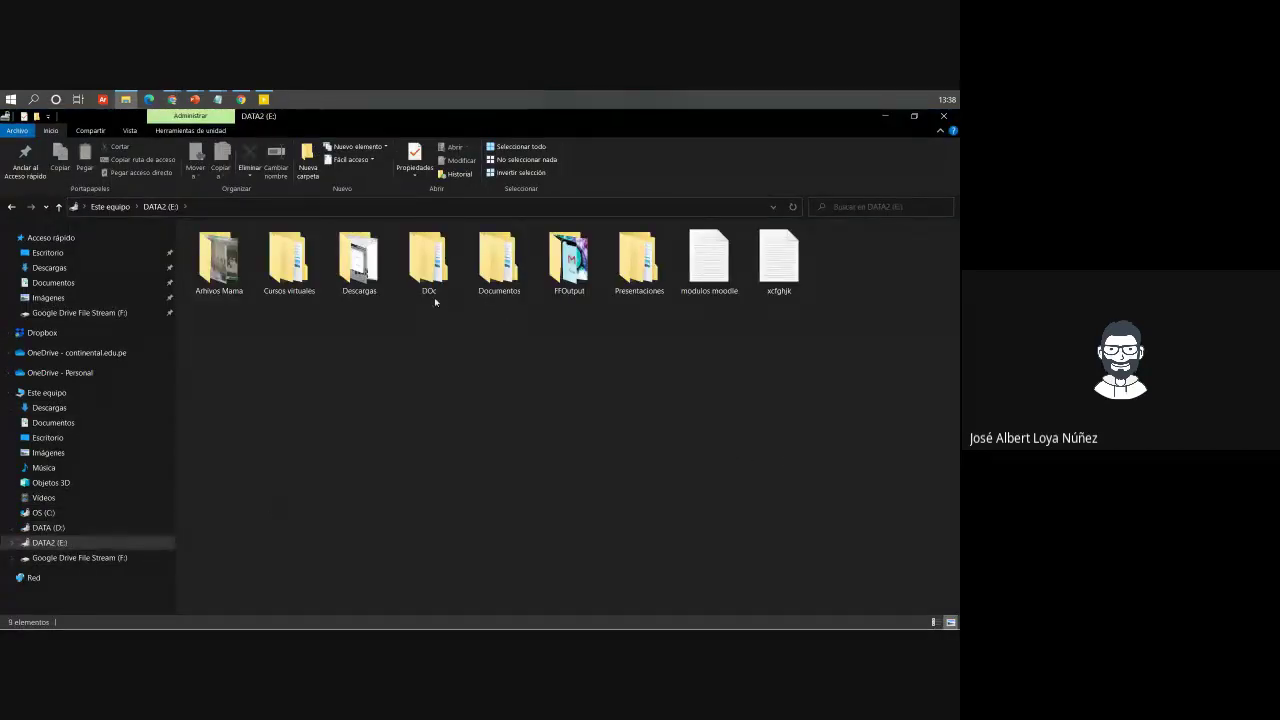
left_click(655, 289)
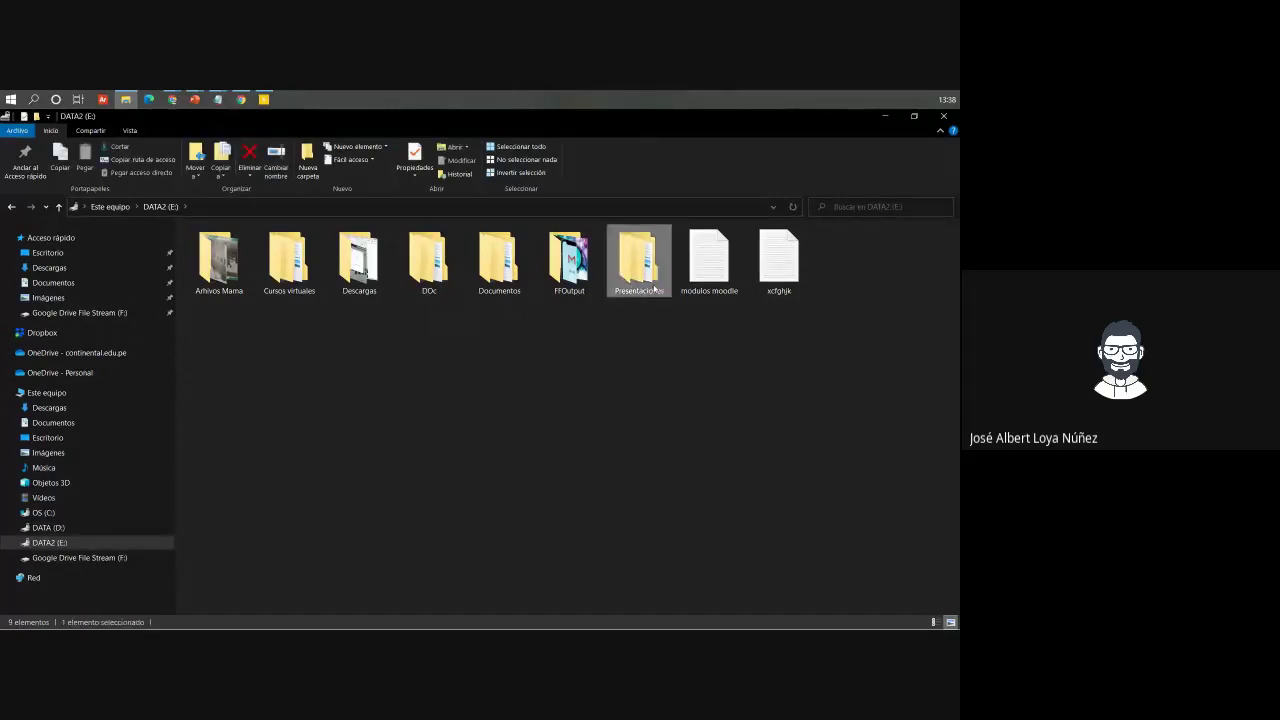
double_click(655, 289)
double_click(220, 257)
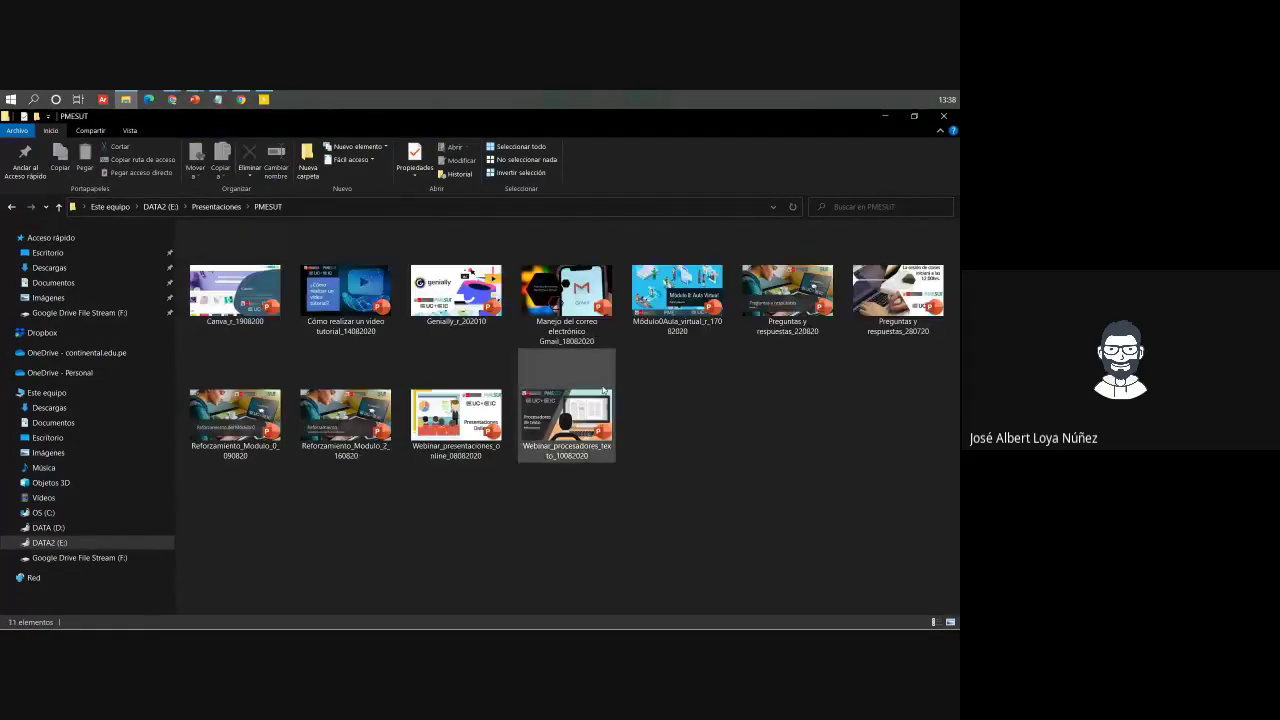
left_click(344, 290)
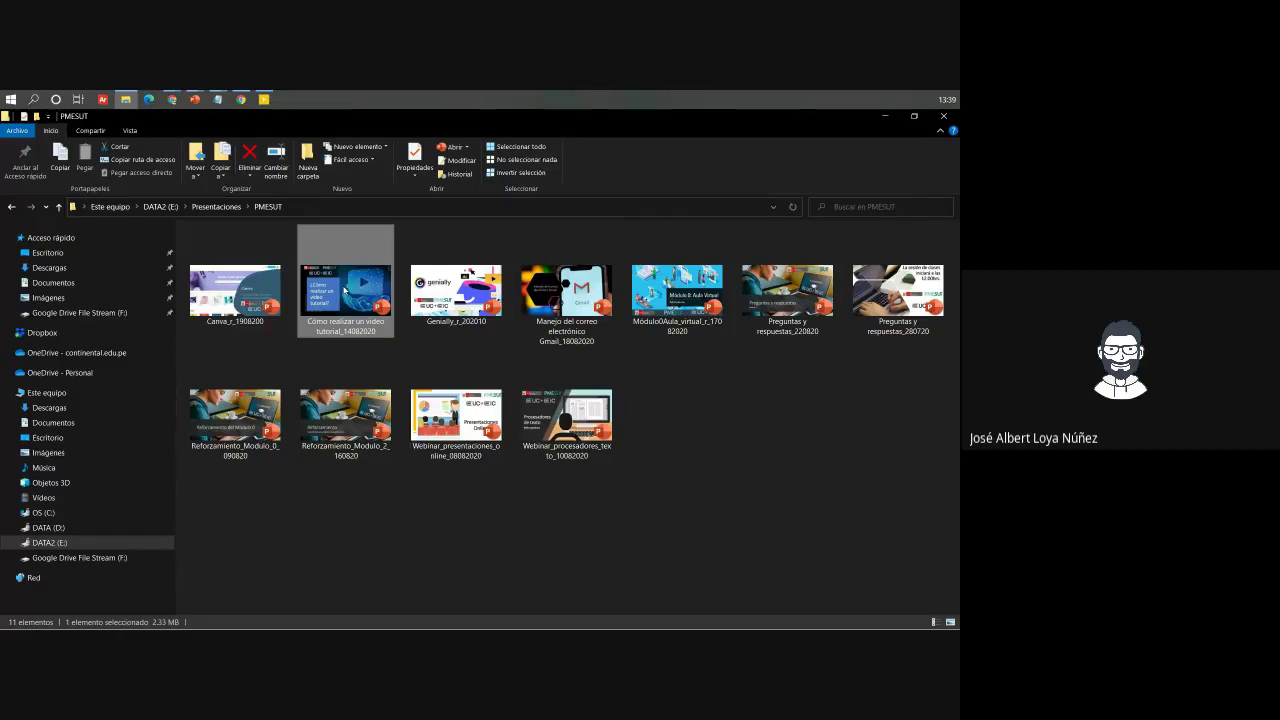
left_click(750, 407)
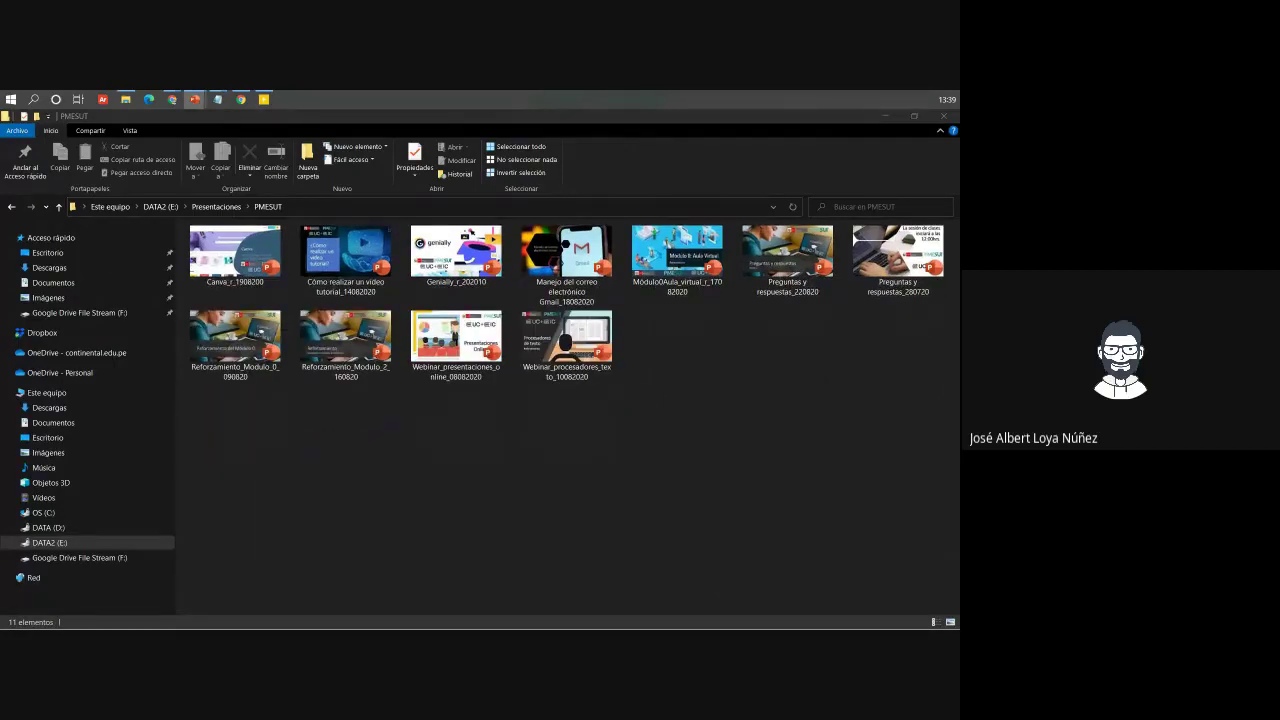
Minimize the PMESUT folder window and return to the channel content in YouTube Studio
left_click(423, 129)
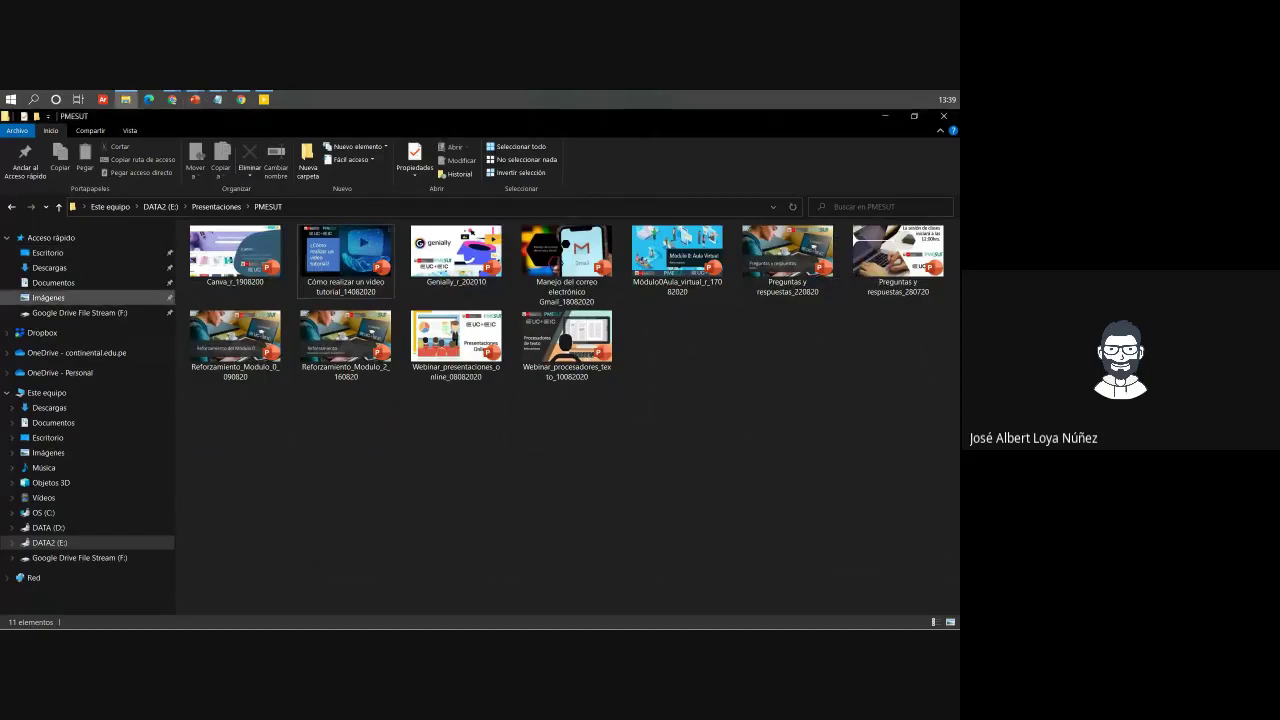
key("super+Down")
key("super+Down")
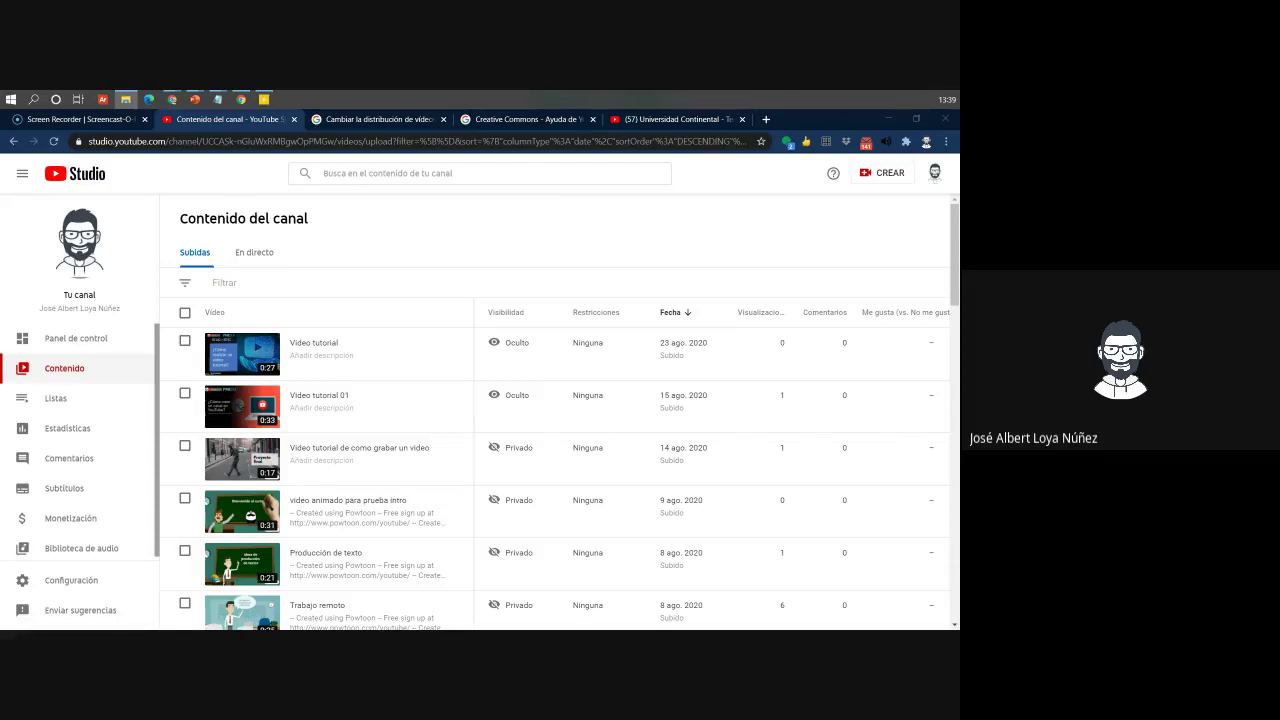
key("alt+Tab")
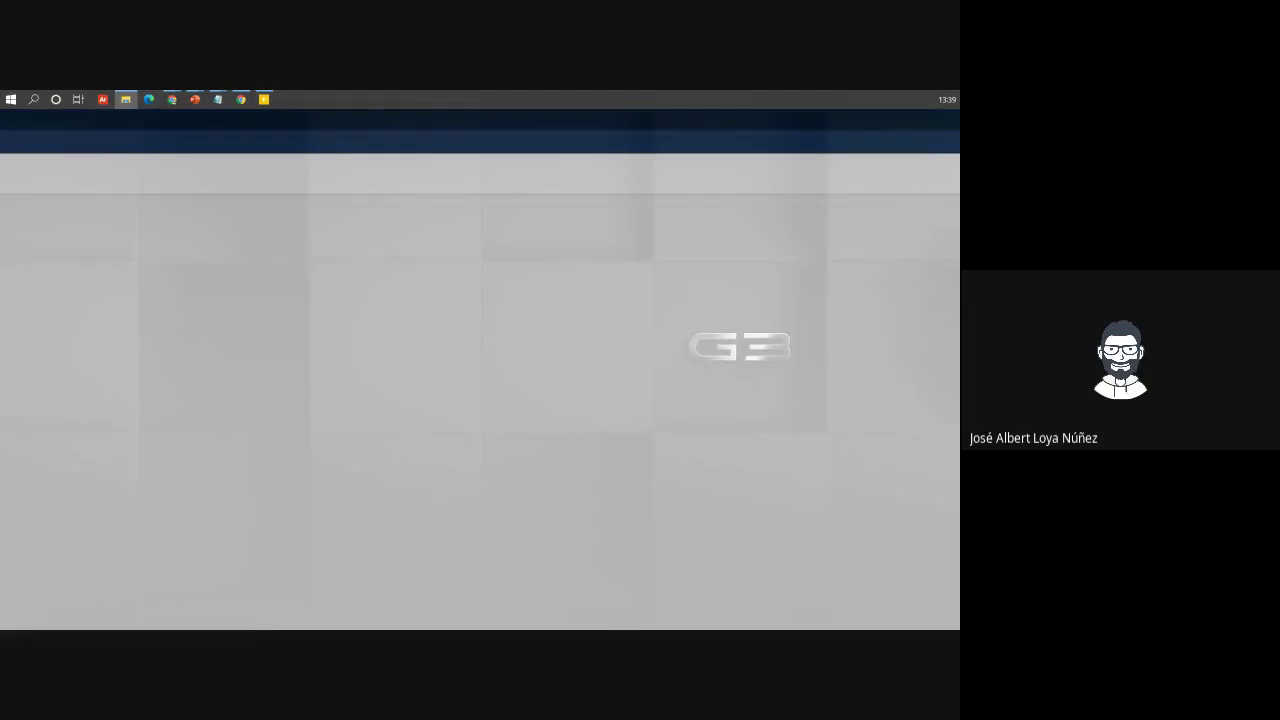
key("alt+Tab")
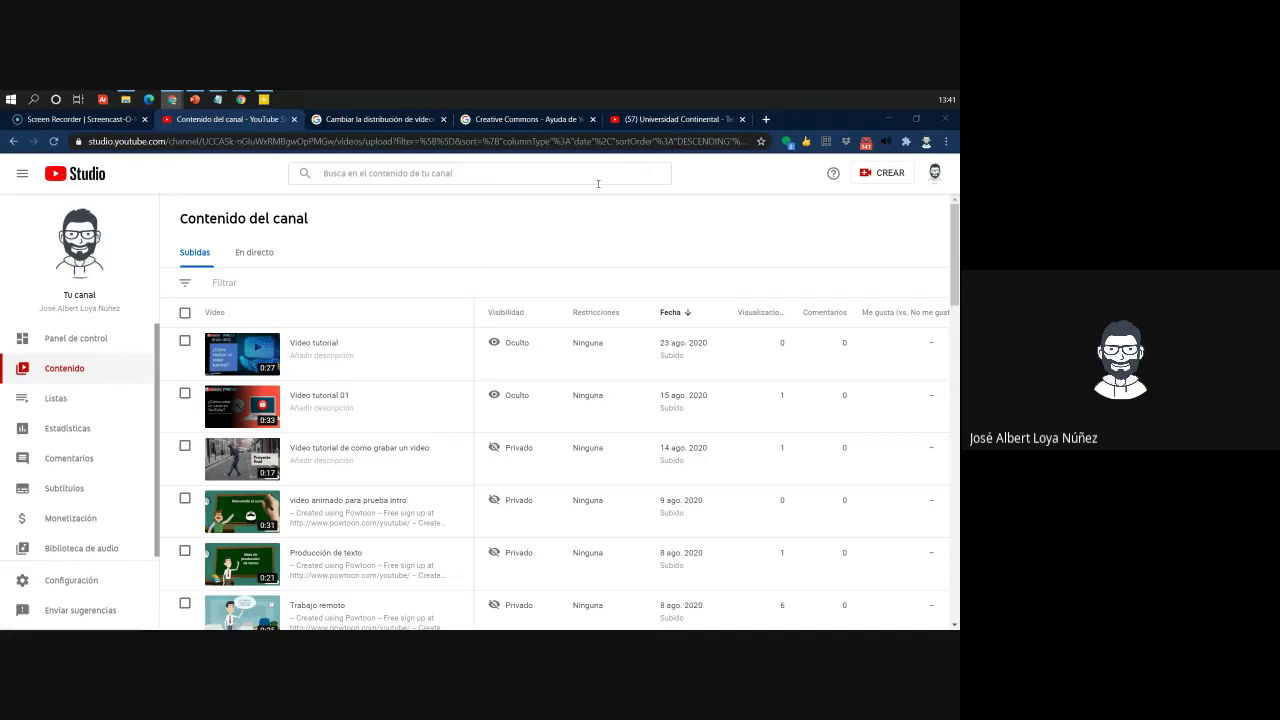
Go from YouTube Studio to the YouTube home page and search for "universidad continental tecnologias"
left_click(935, 173)
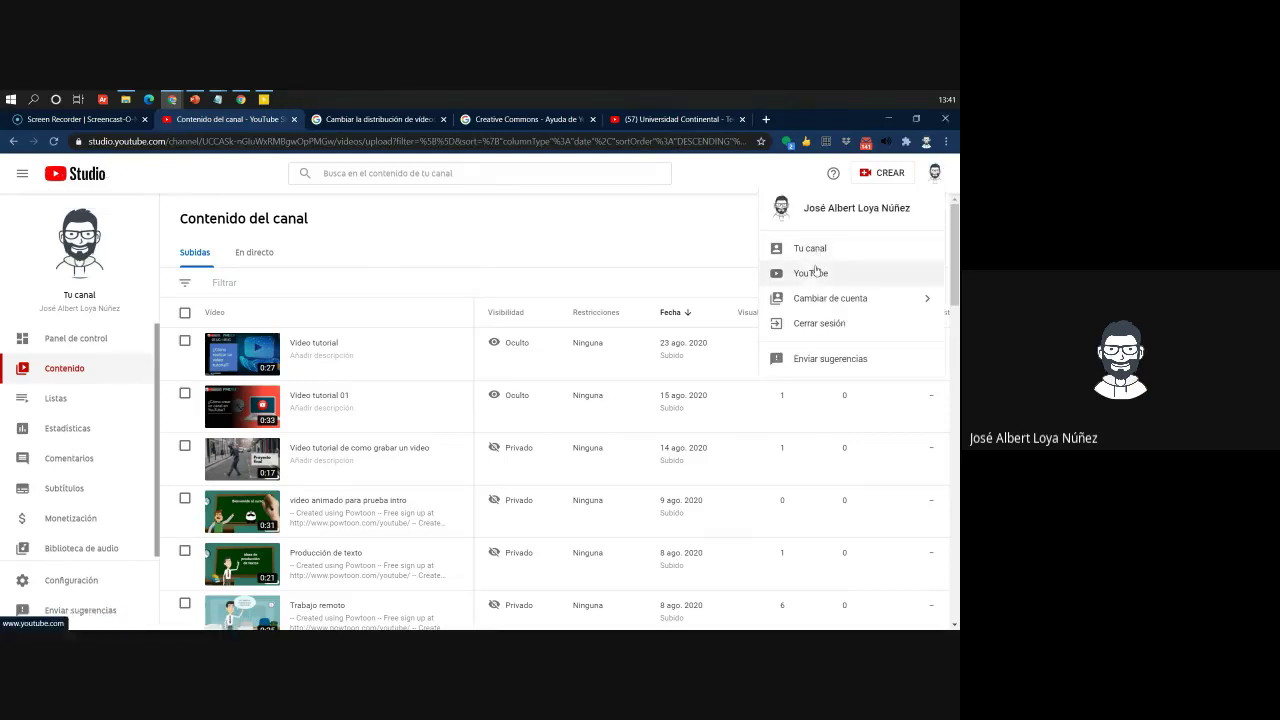
left_click(810, 273)
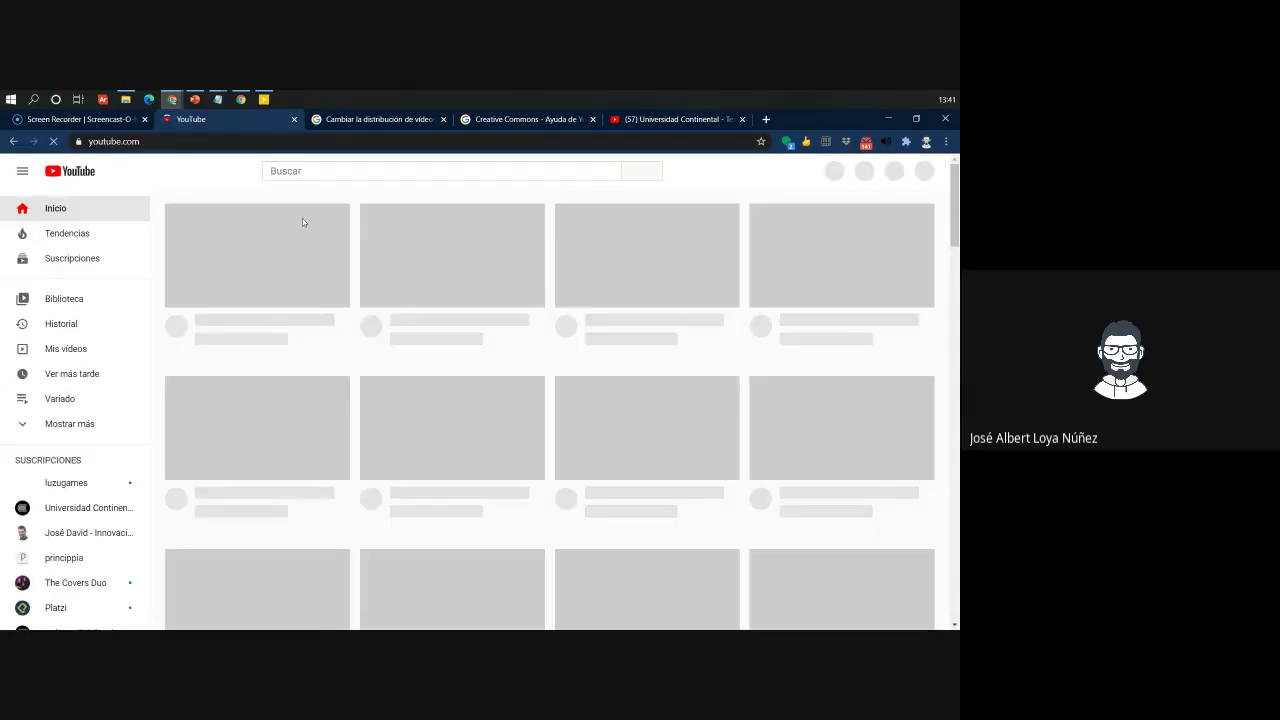
left_click(353, 172)
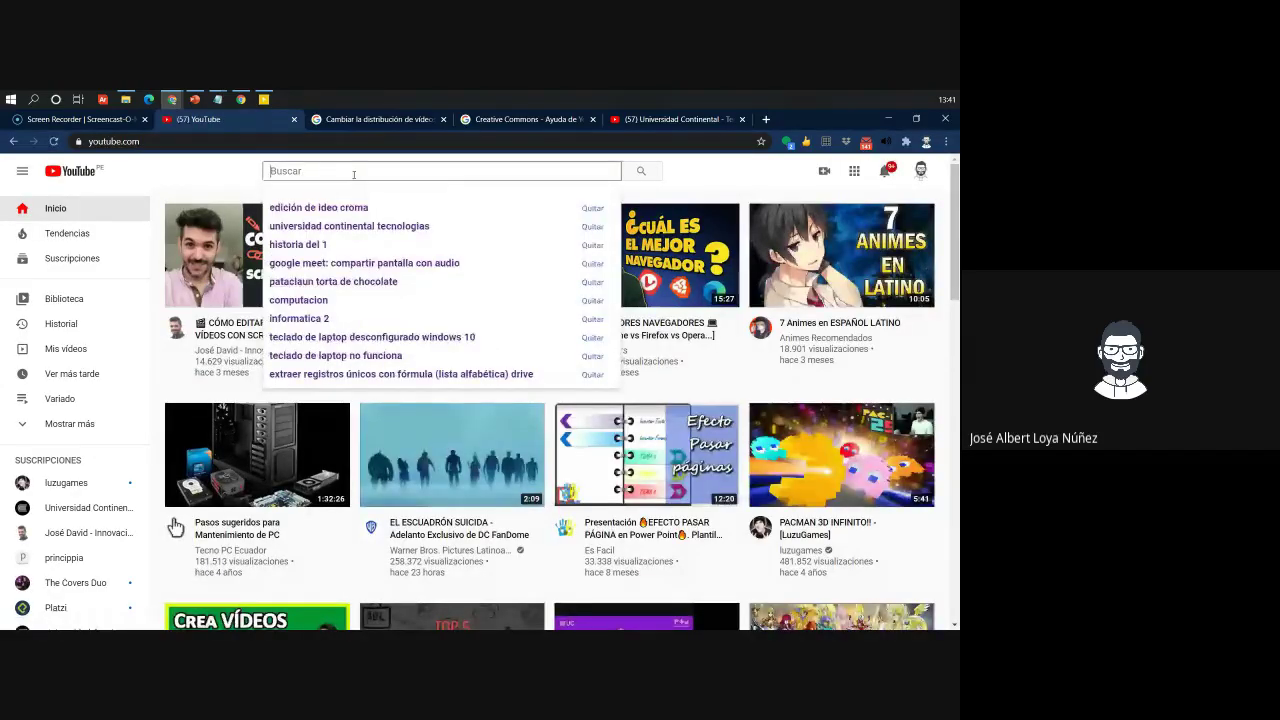
type("universidad")
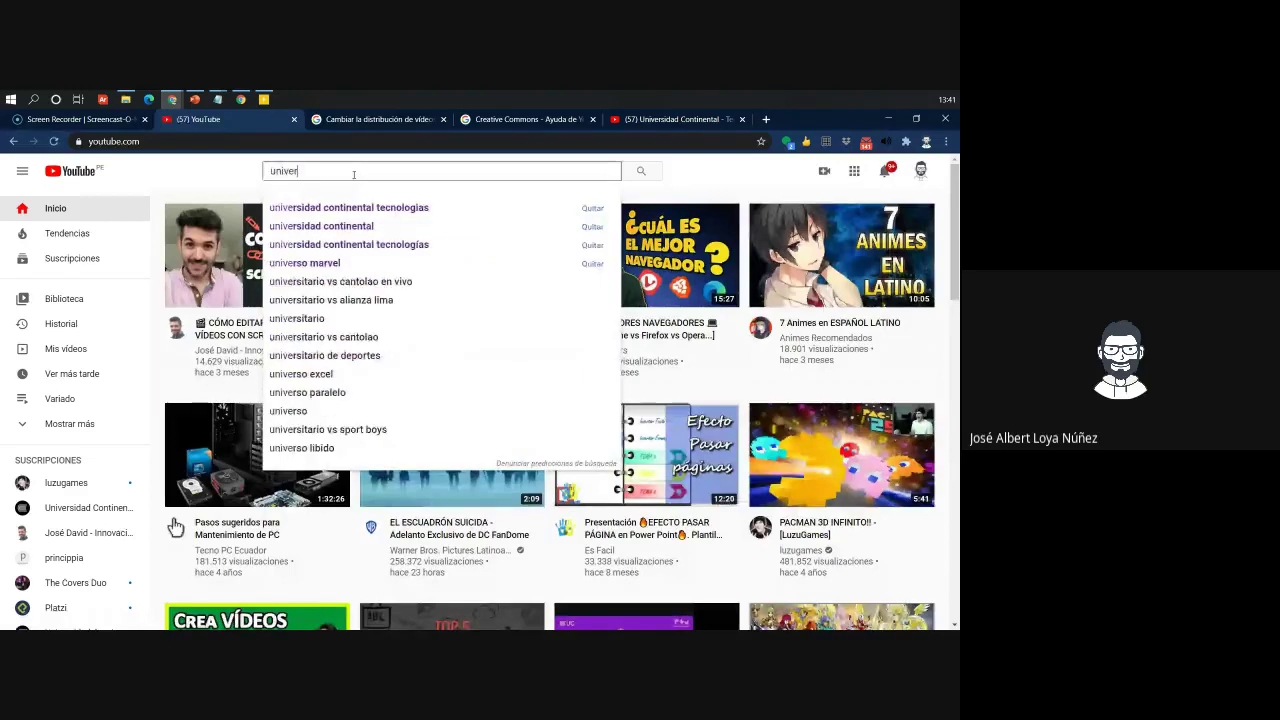
key("Down")
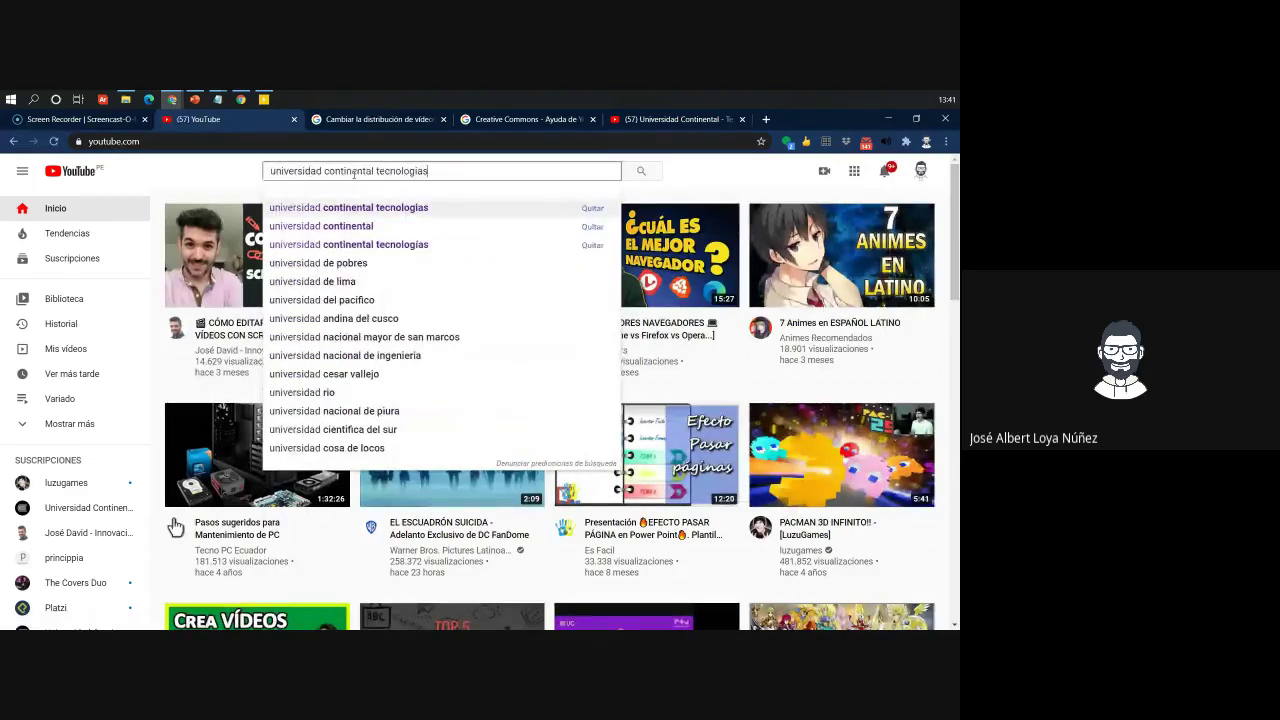
key("Return")
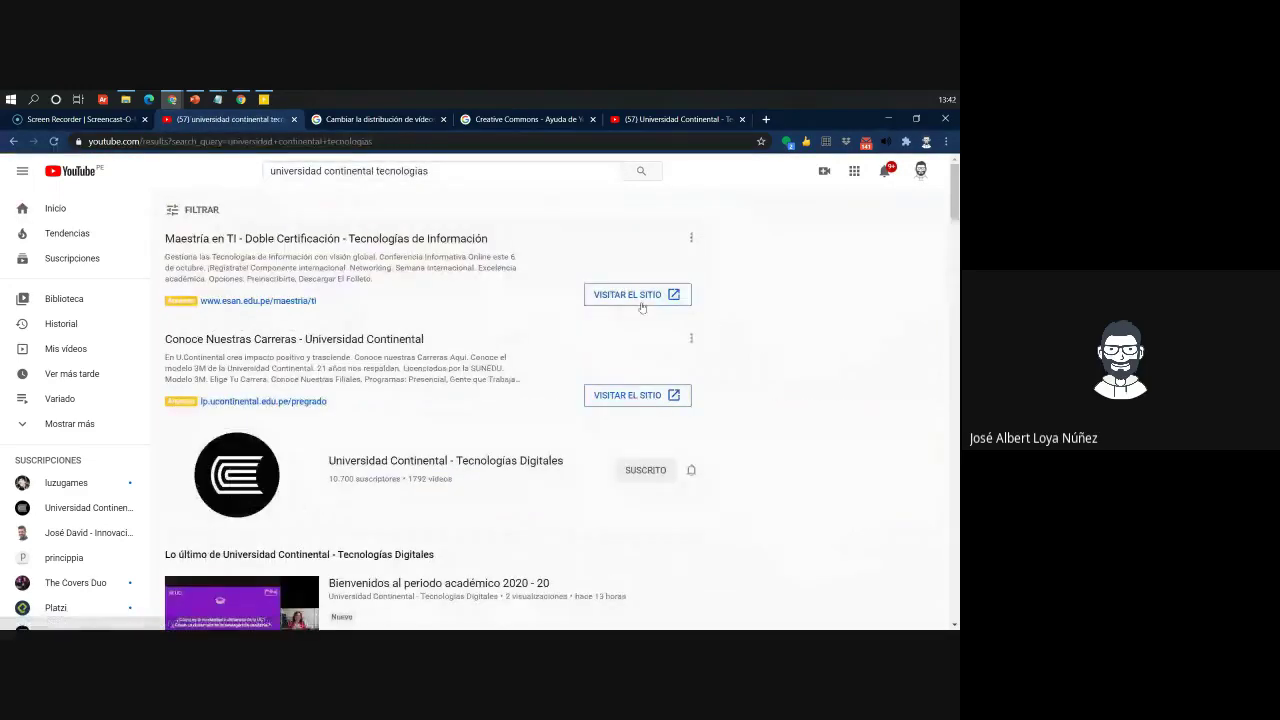
Open the Universidad Continental - Tecnologías Digitales channel from the search results, and highlight its name and select its web address for sharing
scroll(466, 290, "down", 2)
scroll(466, 290, "up", 1)
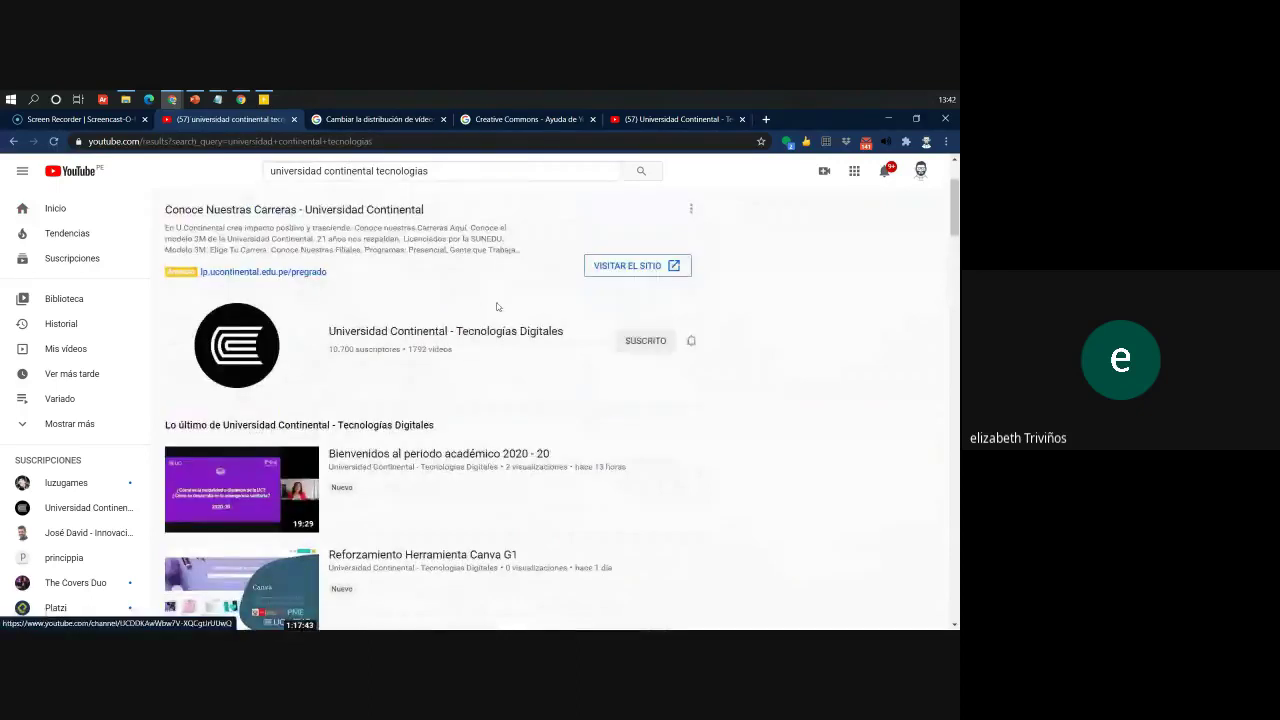
left_click(493, 343)
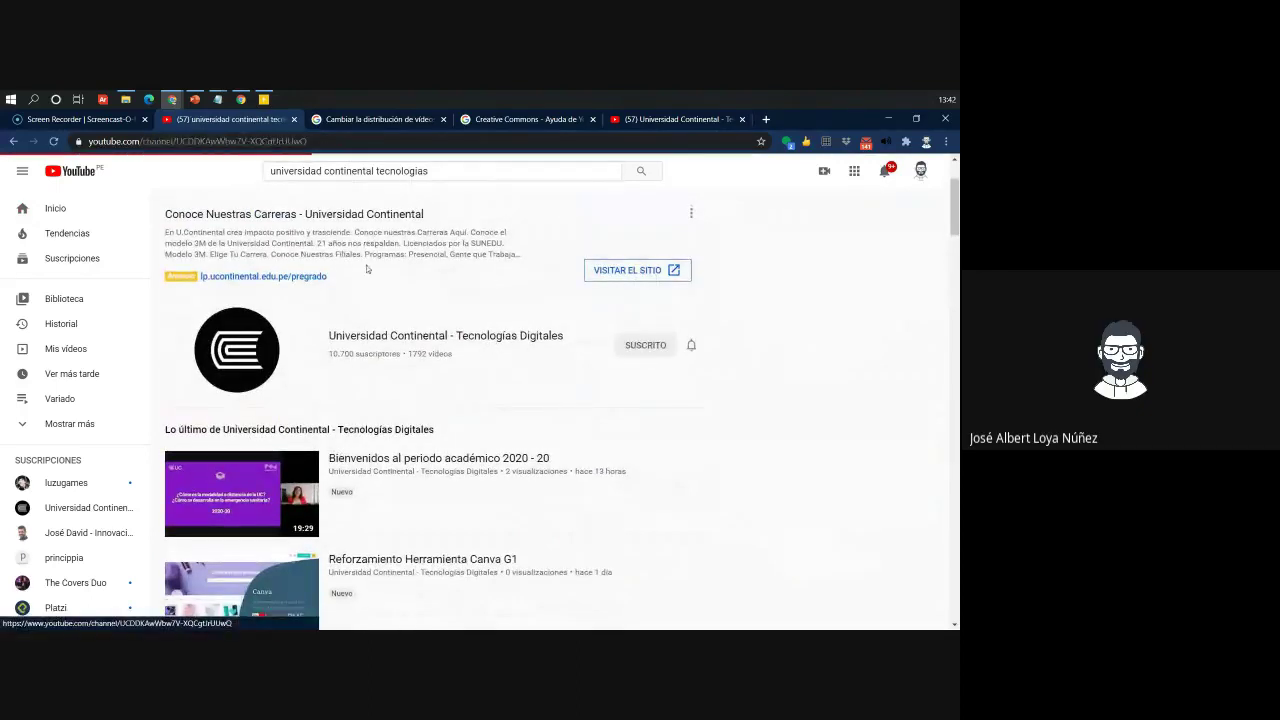
left_click_drag(598, 348, 282, 348)
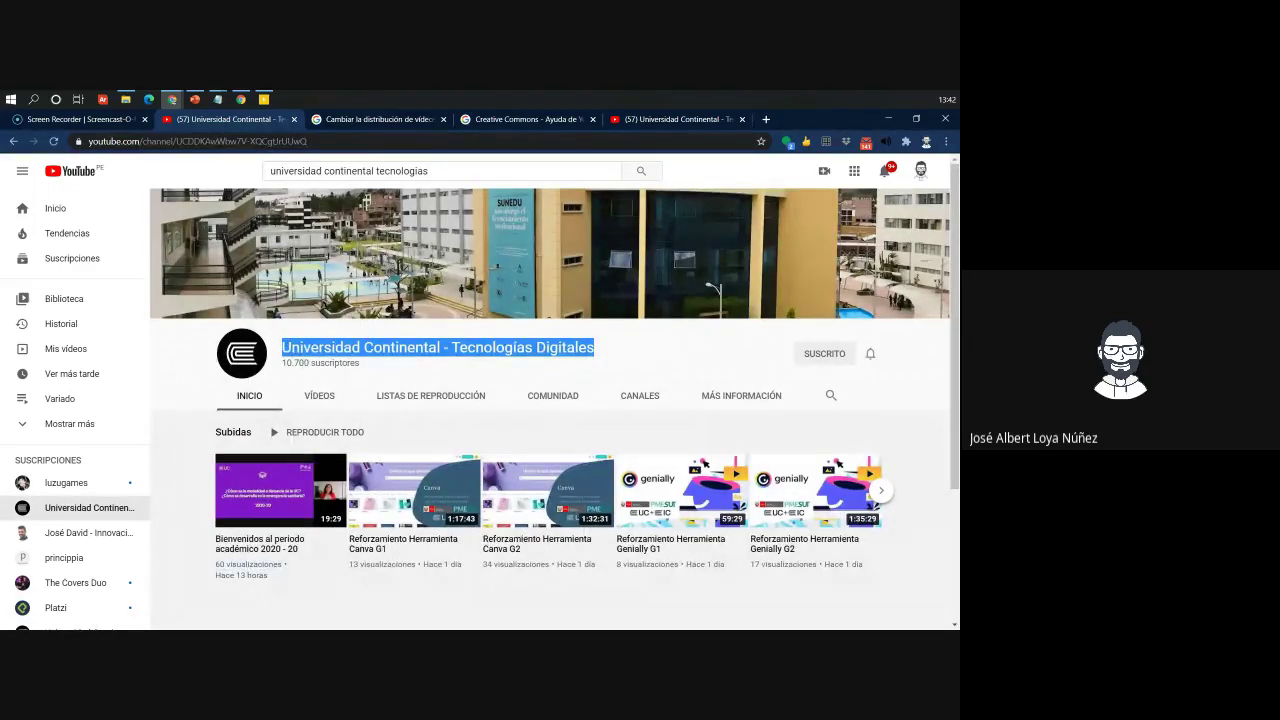
key("alt+Tab")
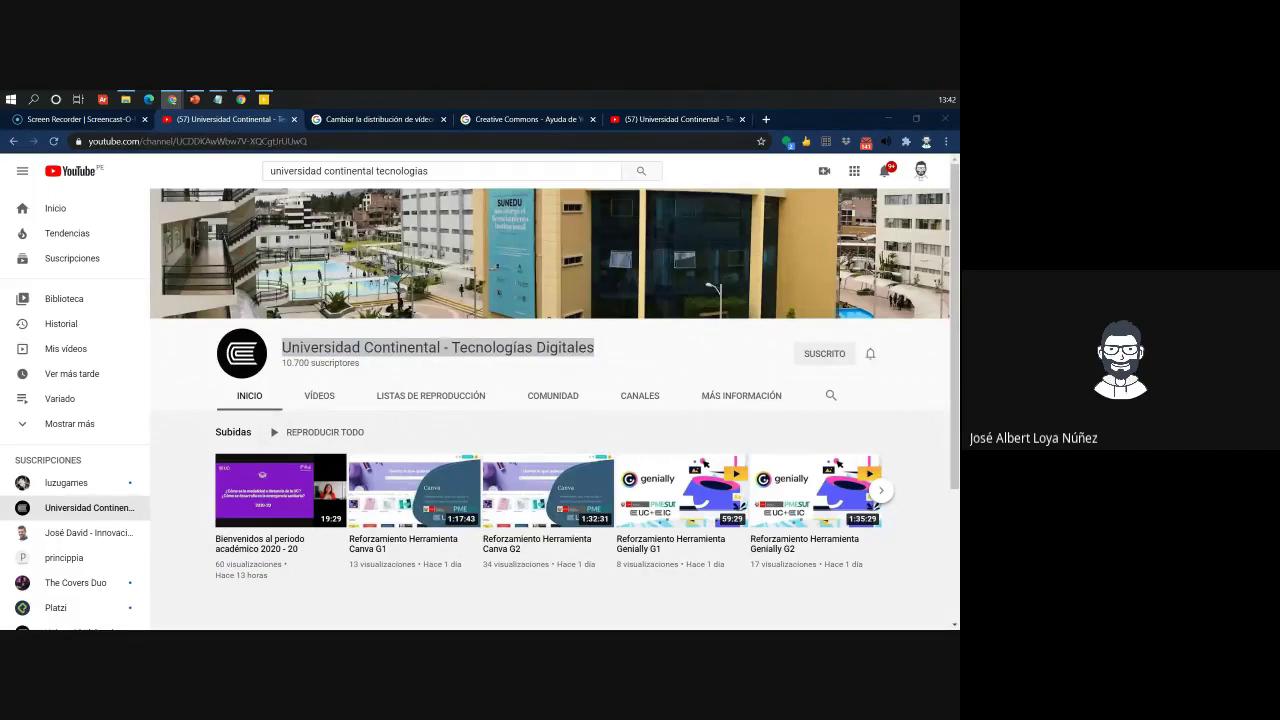
left_click(312, 146)
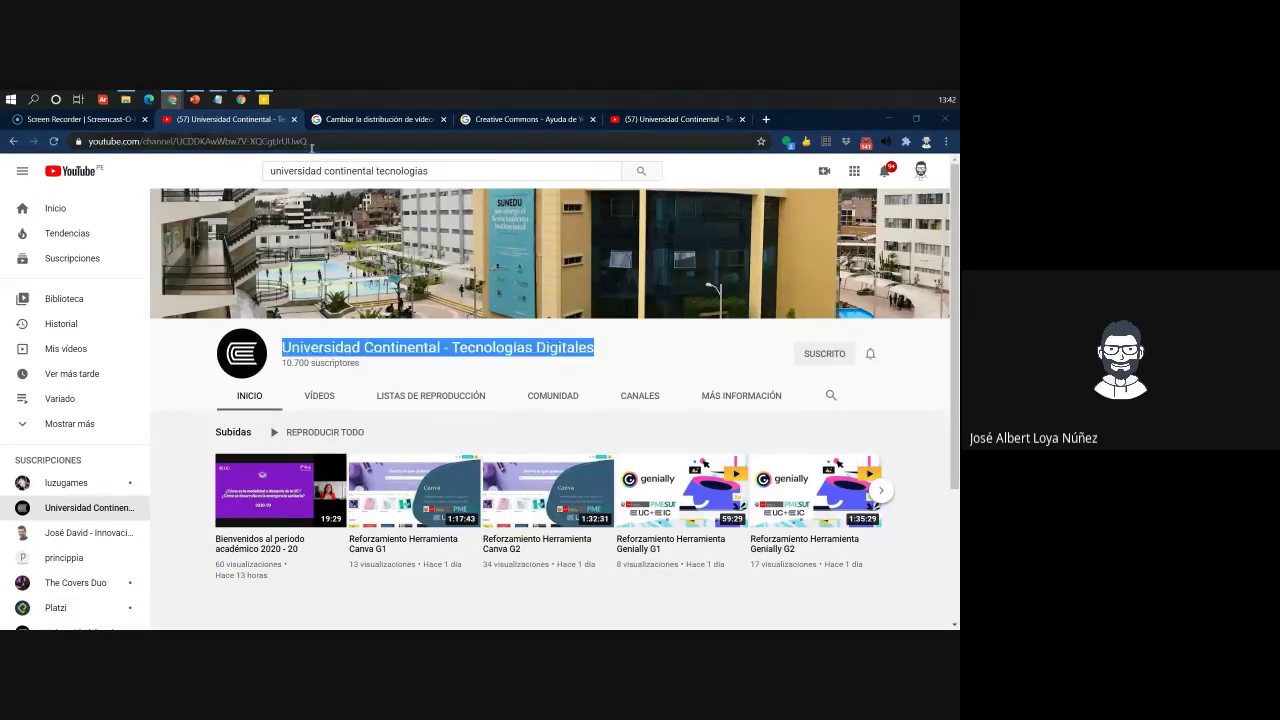
key("alt+Tab")
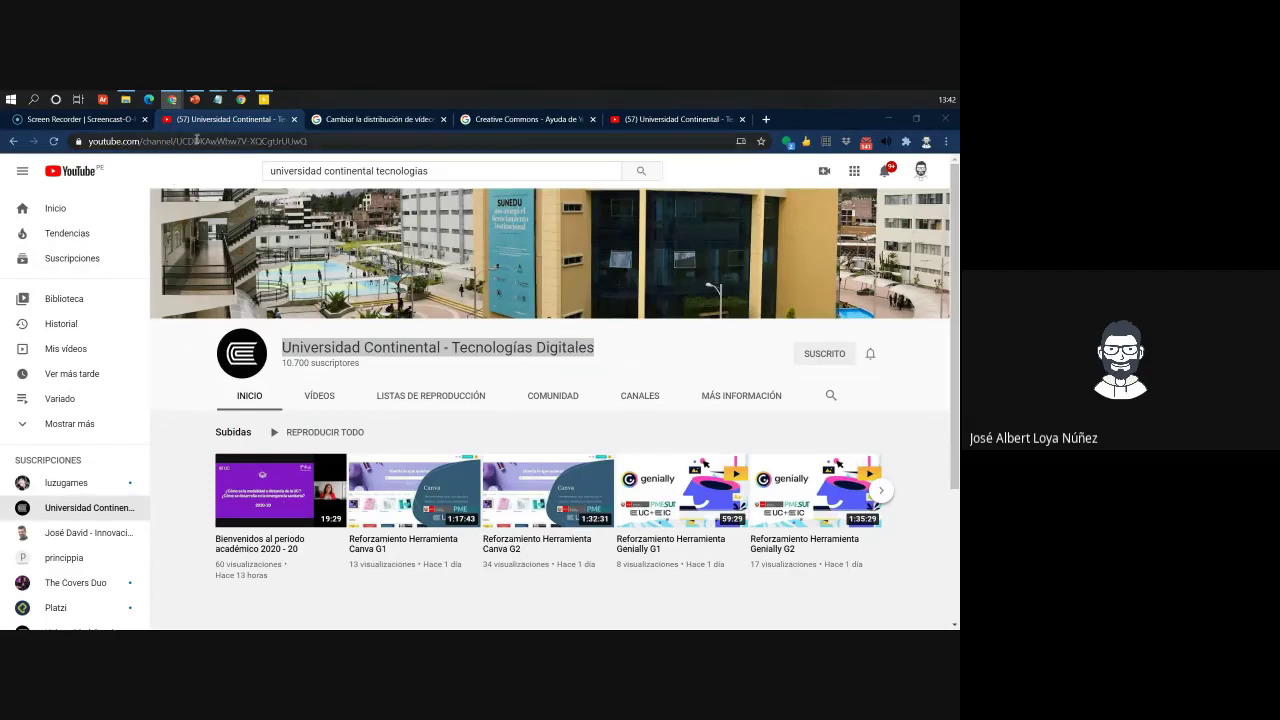
Look through the channel's uploaded videos, including the PMESUT workshops, course presentations, webinars and tool tutorials
left_click(319, 395)
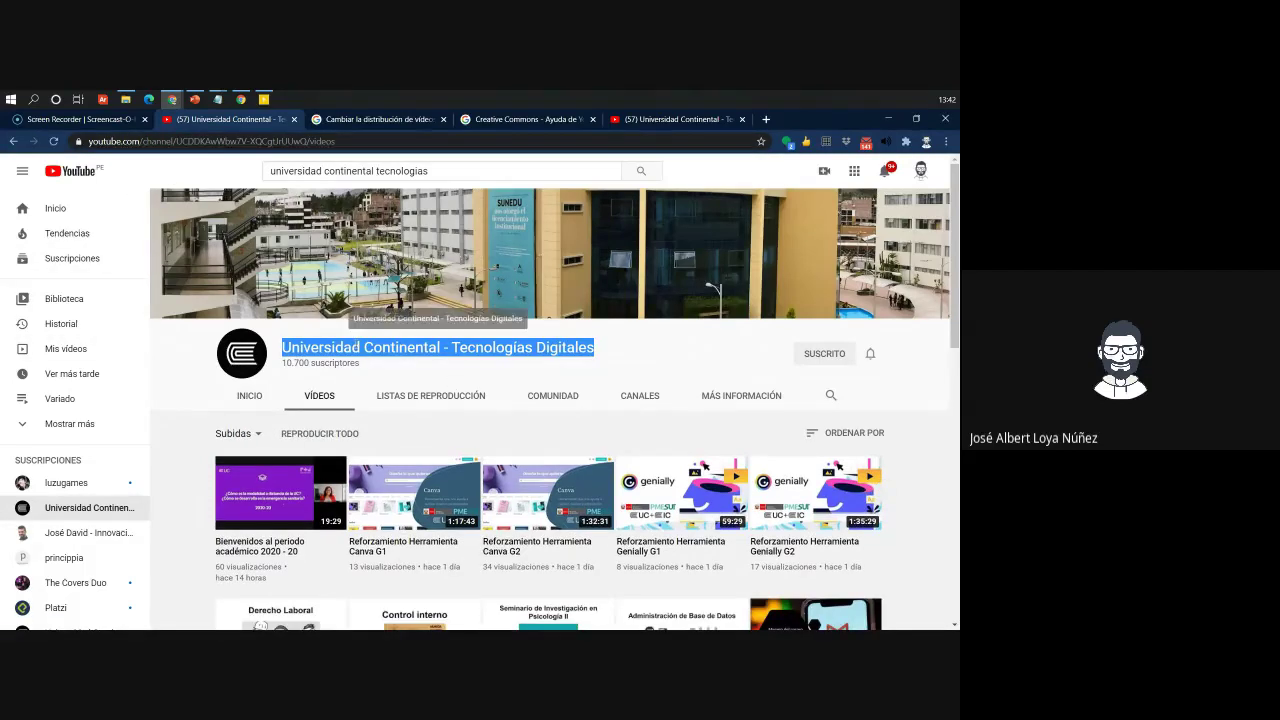
scroll(406, 290, "down", 2)
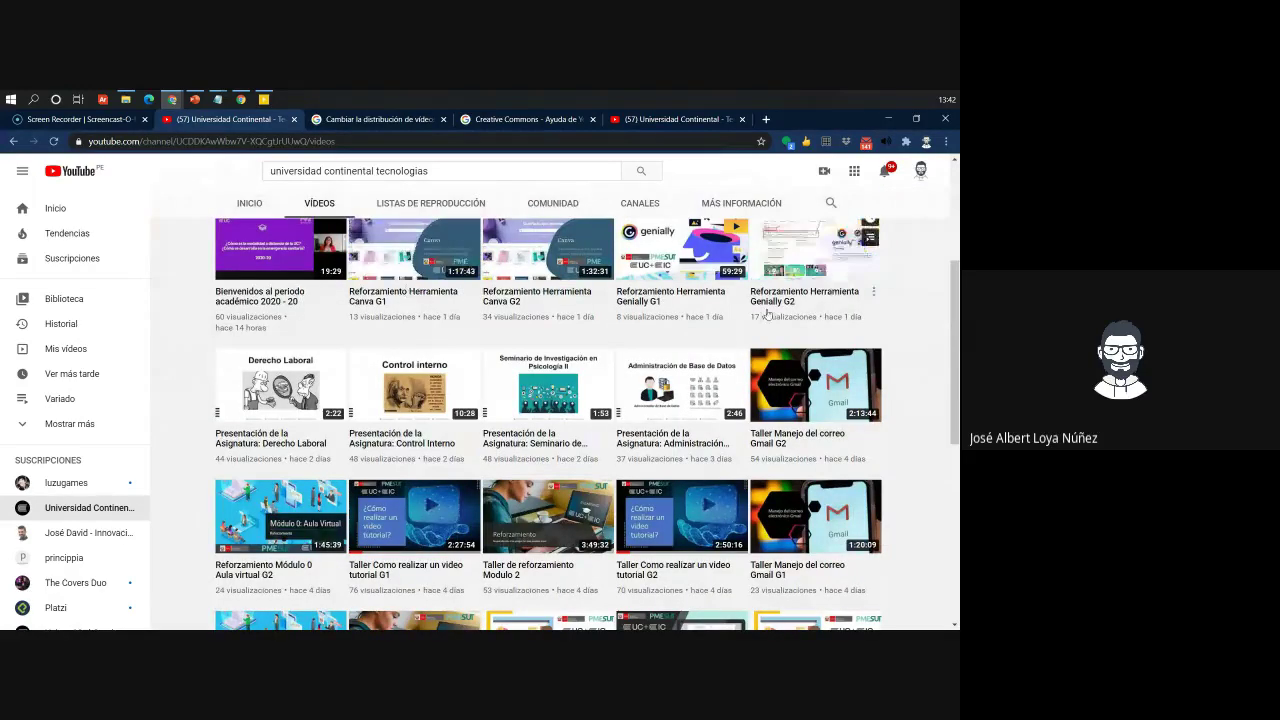
scroll(615, 338, "up", 1)
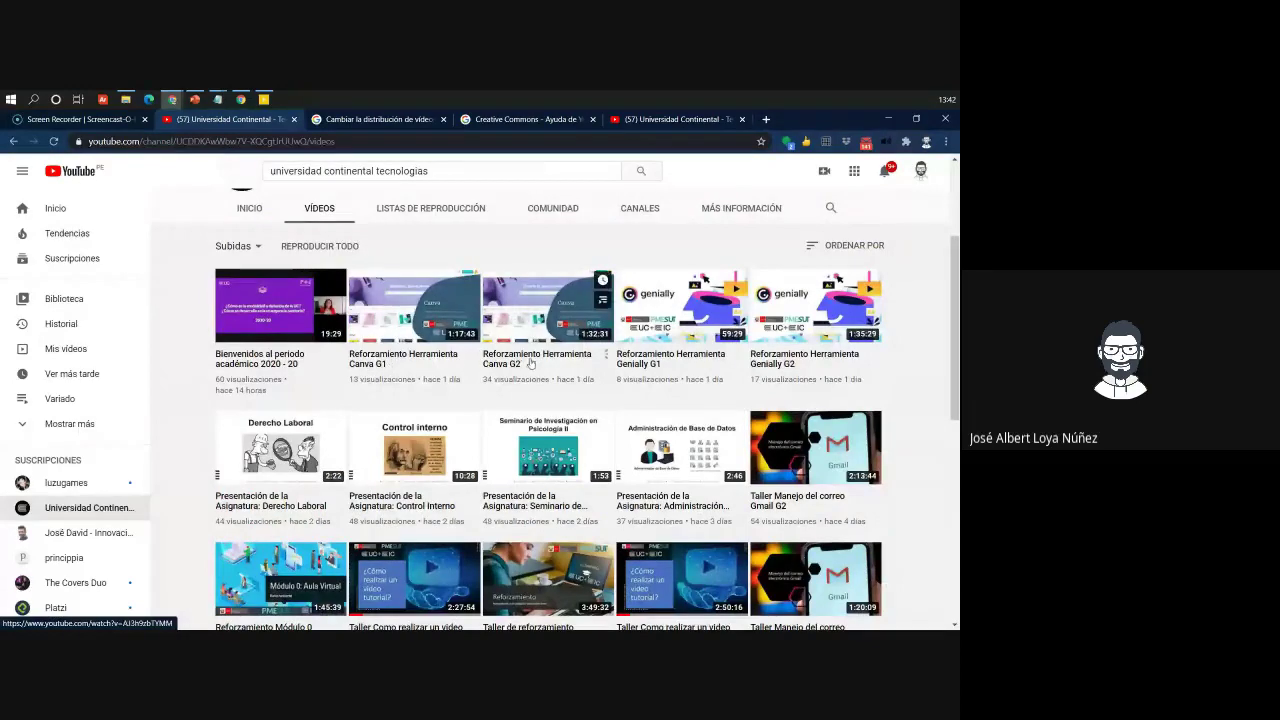
scroll(850, 368, "down", 3)
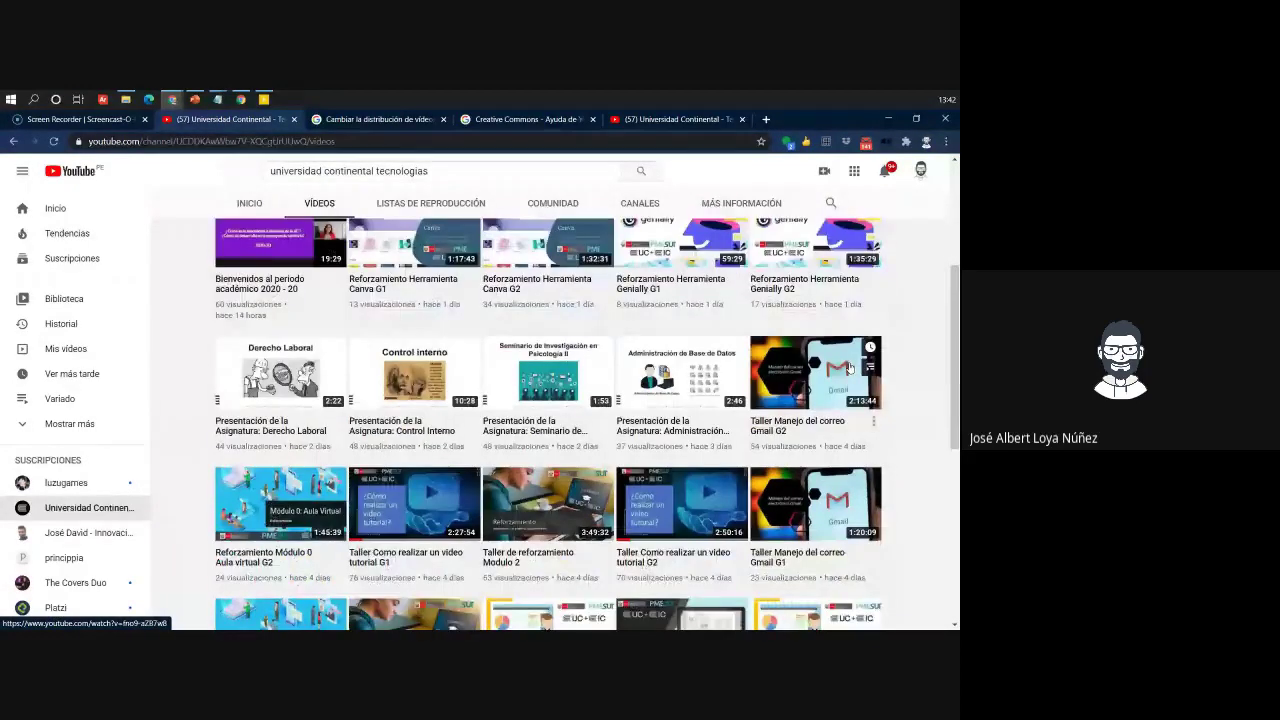
scroll(697, 390, "down", 1)
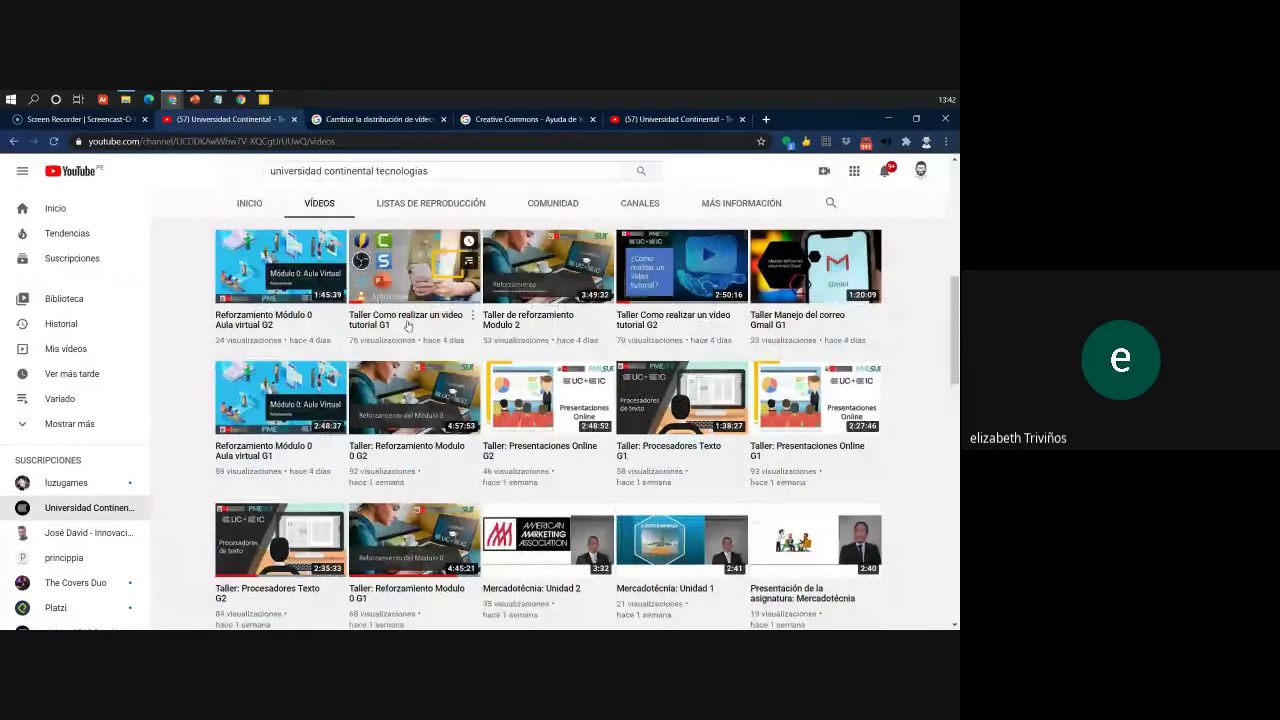
scroll(420, 345, "up", 1)
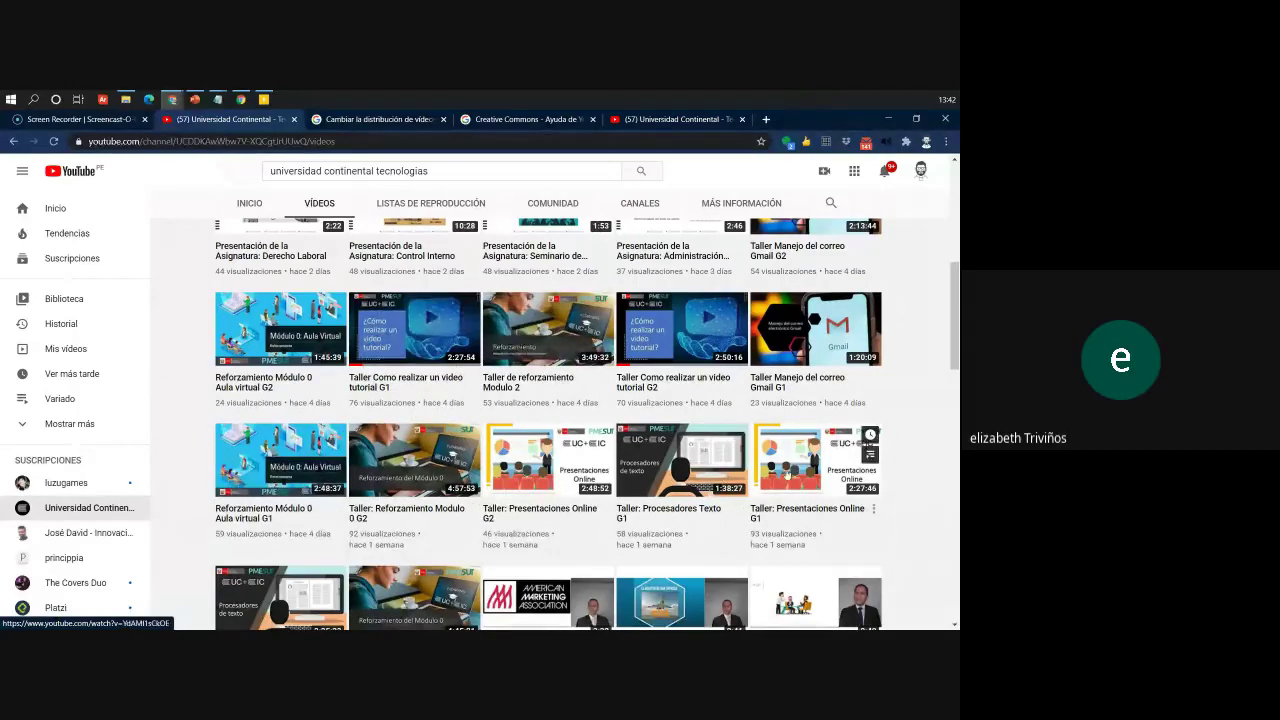
scroll(309, 508, "down", 2)
scroll(441, 481, "down", 3)
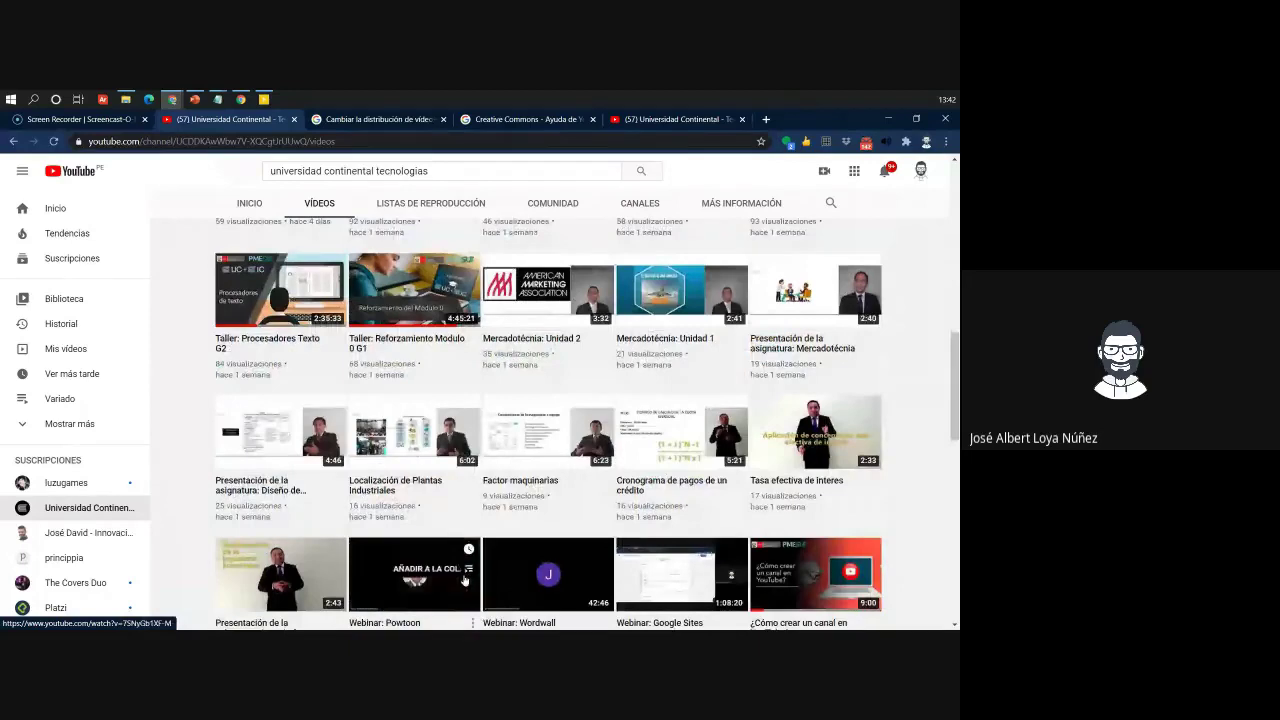
scroll(555, 450, "down", 2)
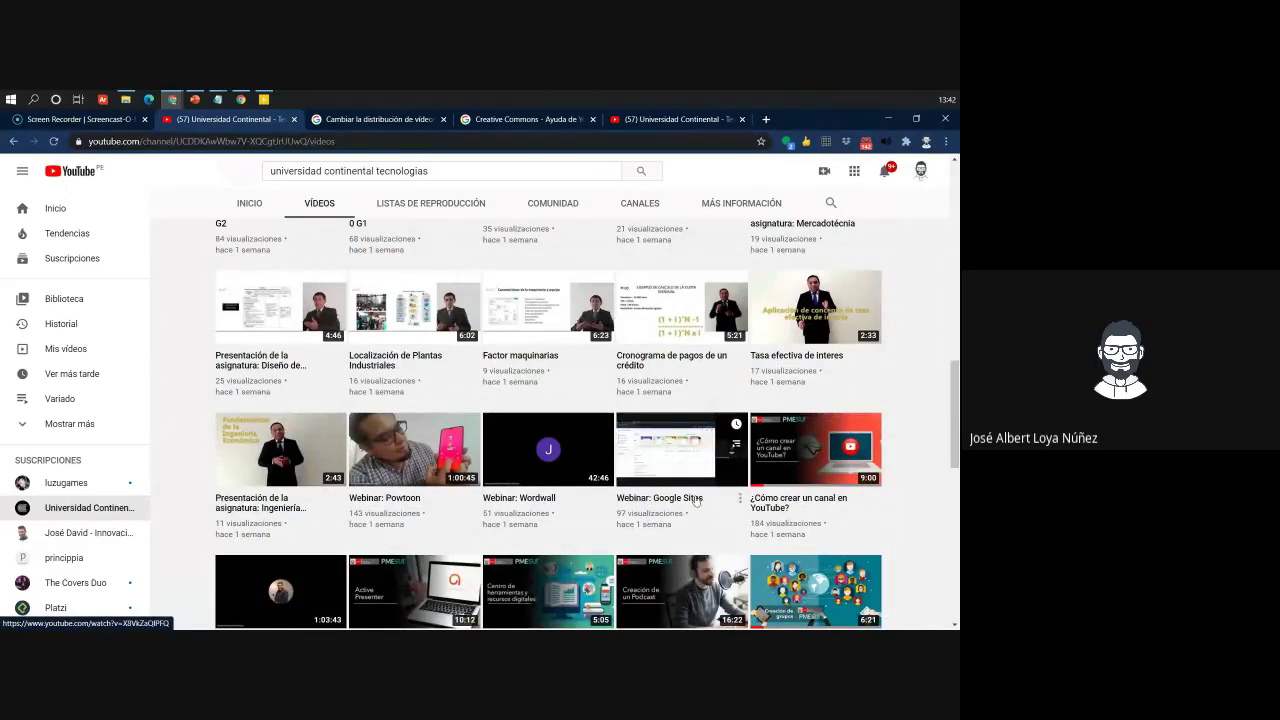
scroll(460, 416, "down", 2)
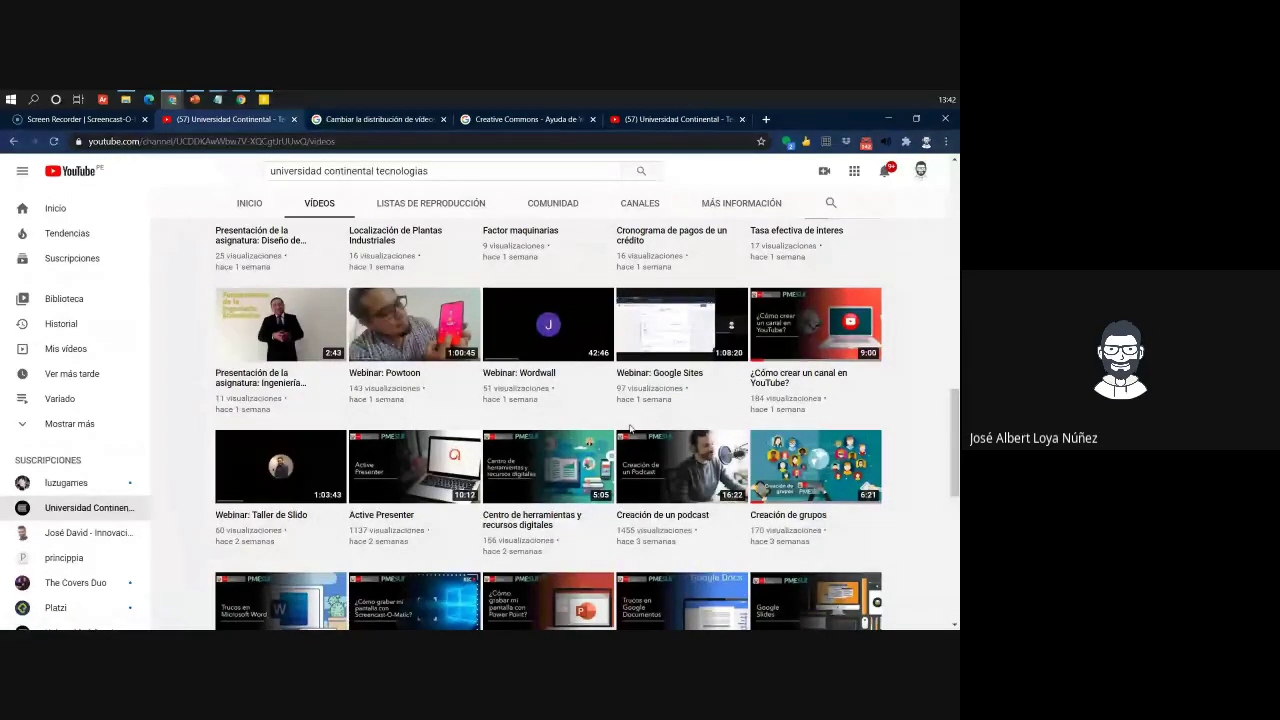
scroll(405, 290, "up", 2)
scroll(405, 290, "up", 8)
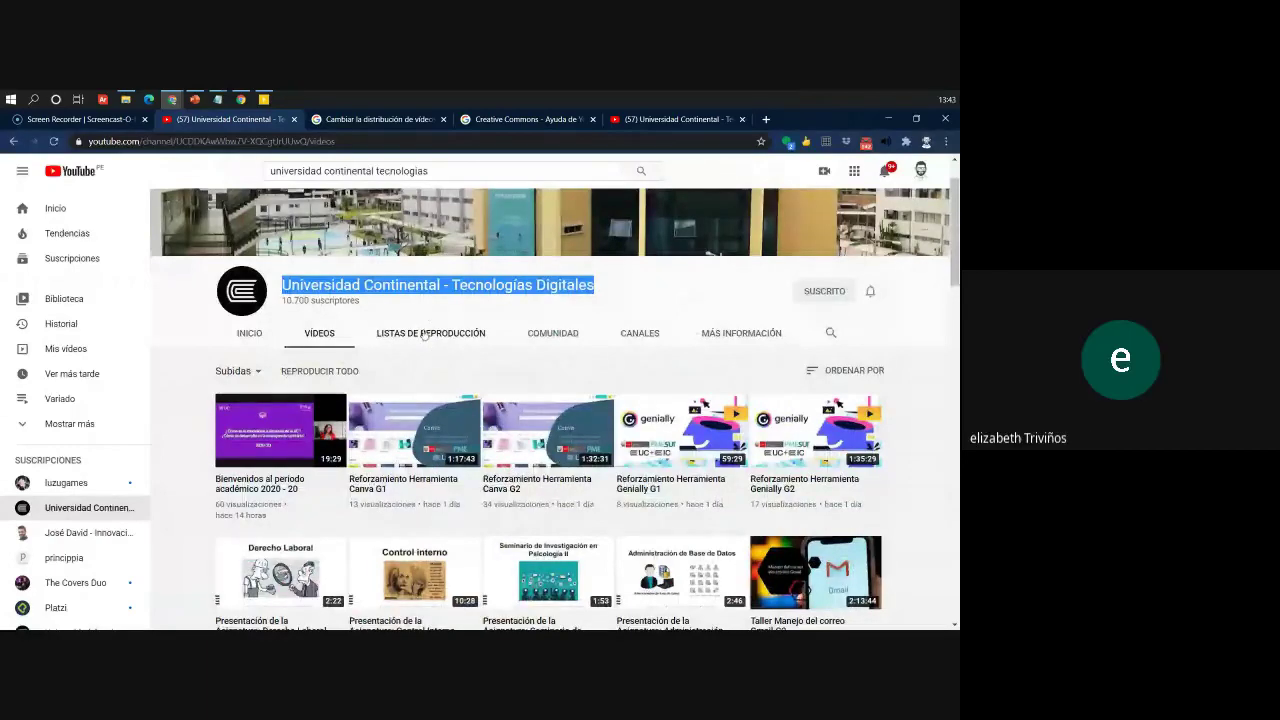
Open the PMESUT-MINEDU playlist from the channel's created playlists and pause its first video
left_click(452, 334)
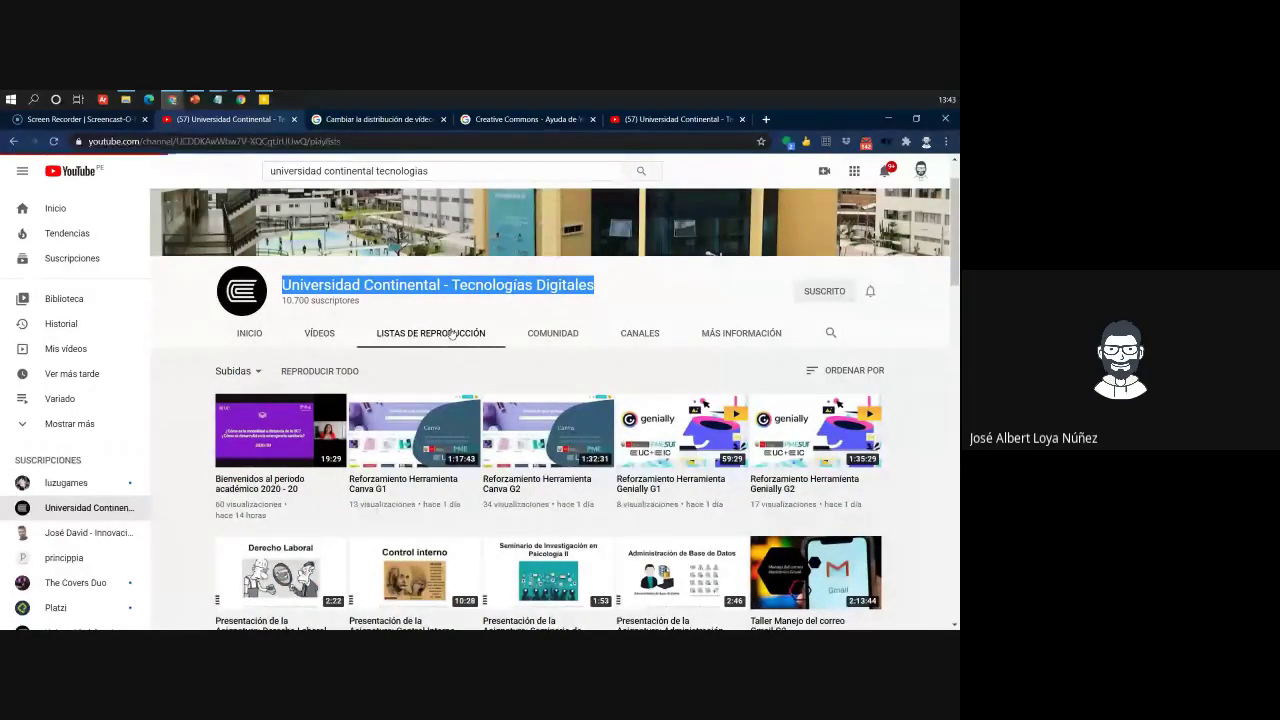
scroll(451, 333, "down", 5)
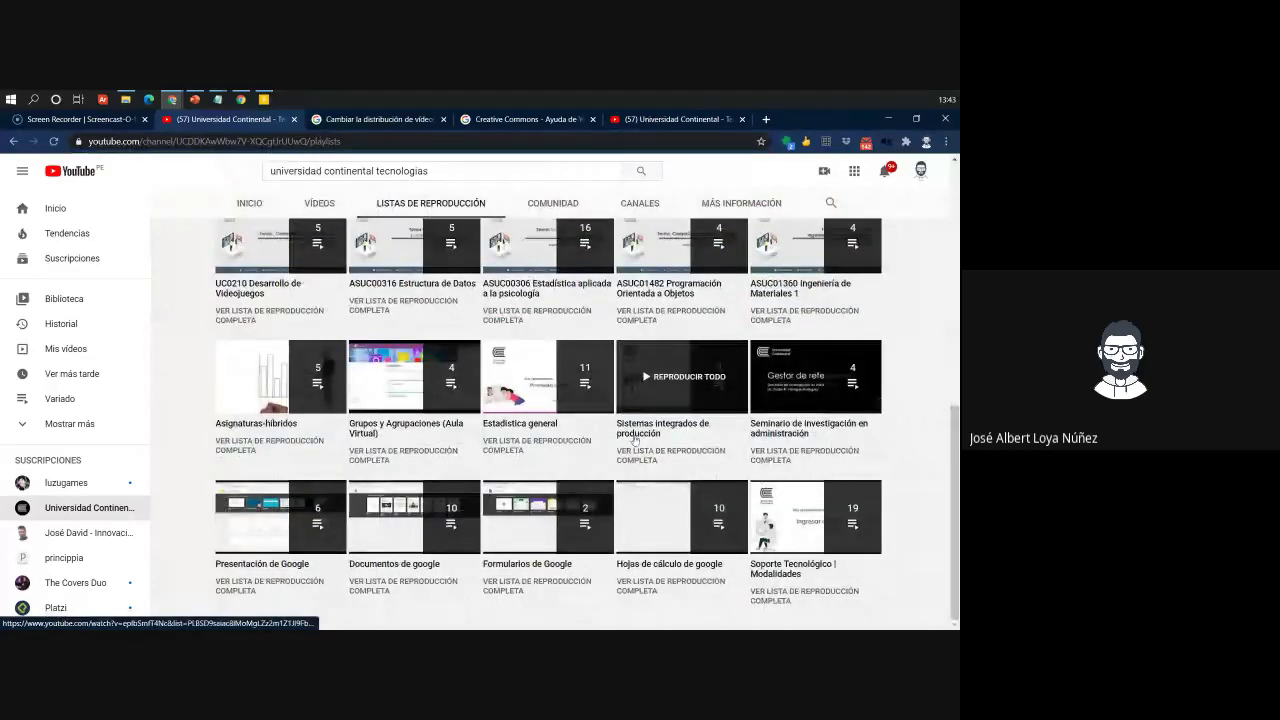
scroll(509, 369, "up", 6)
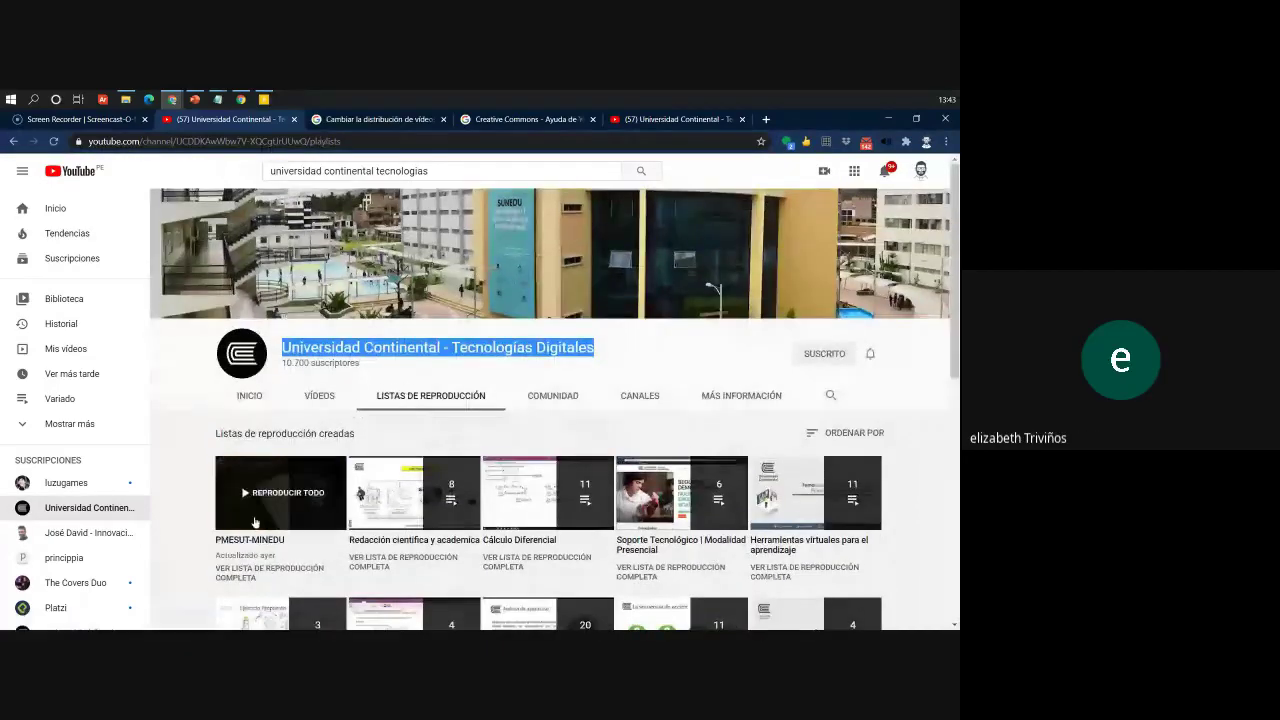
left_click_drag(208, 542, 272, 543)
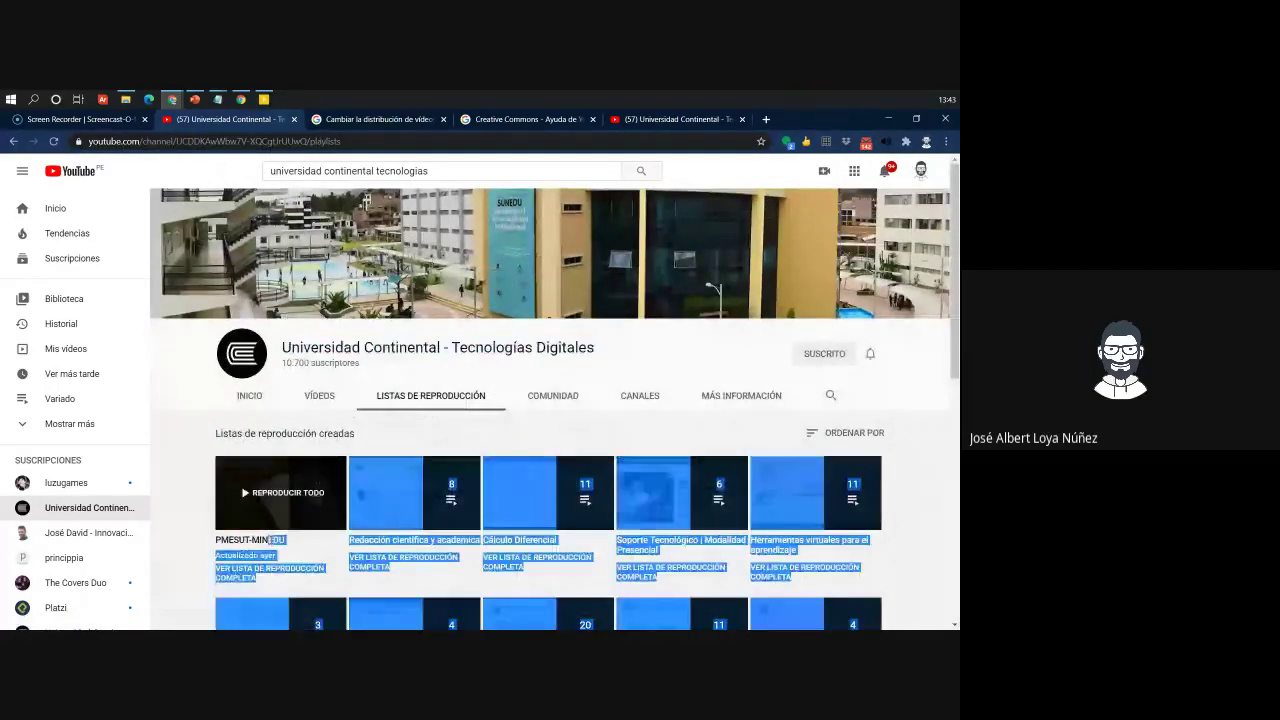
left_click(295, 548)
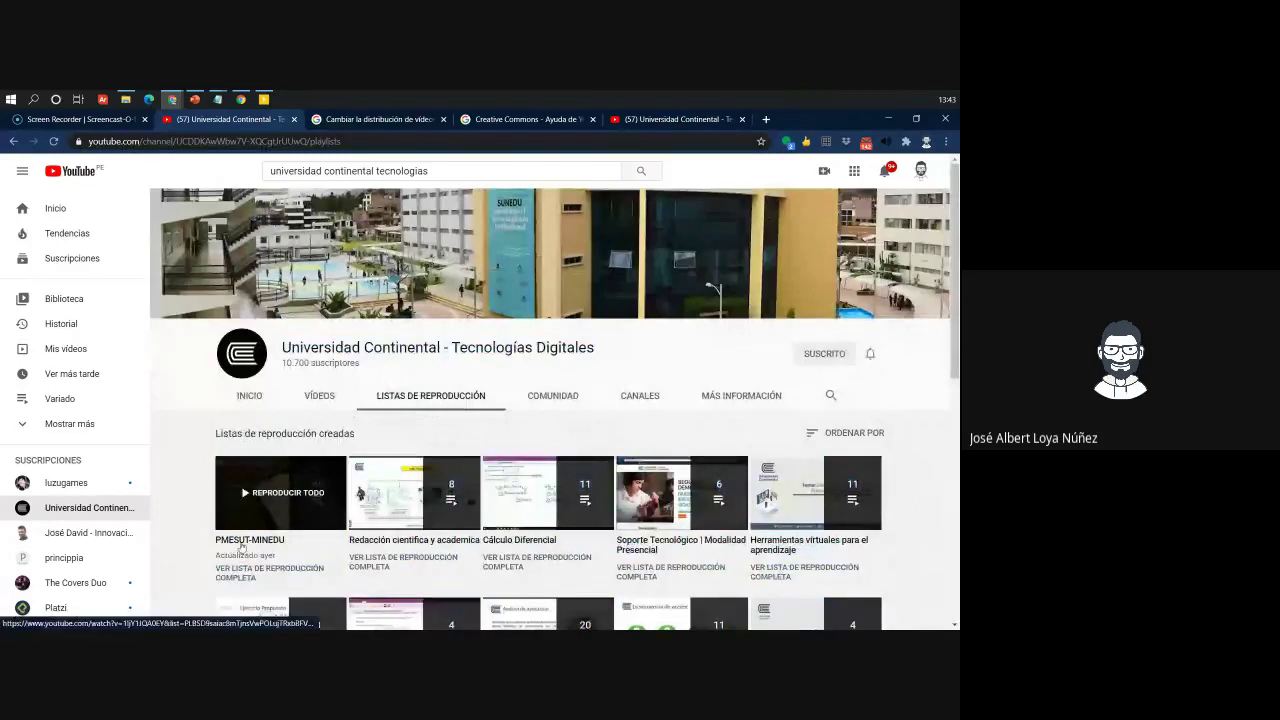
left_click(268, 543)
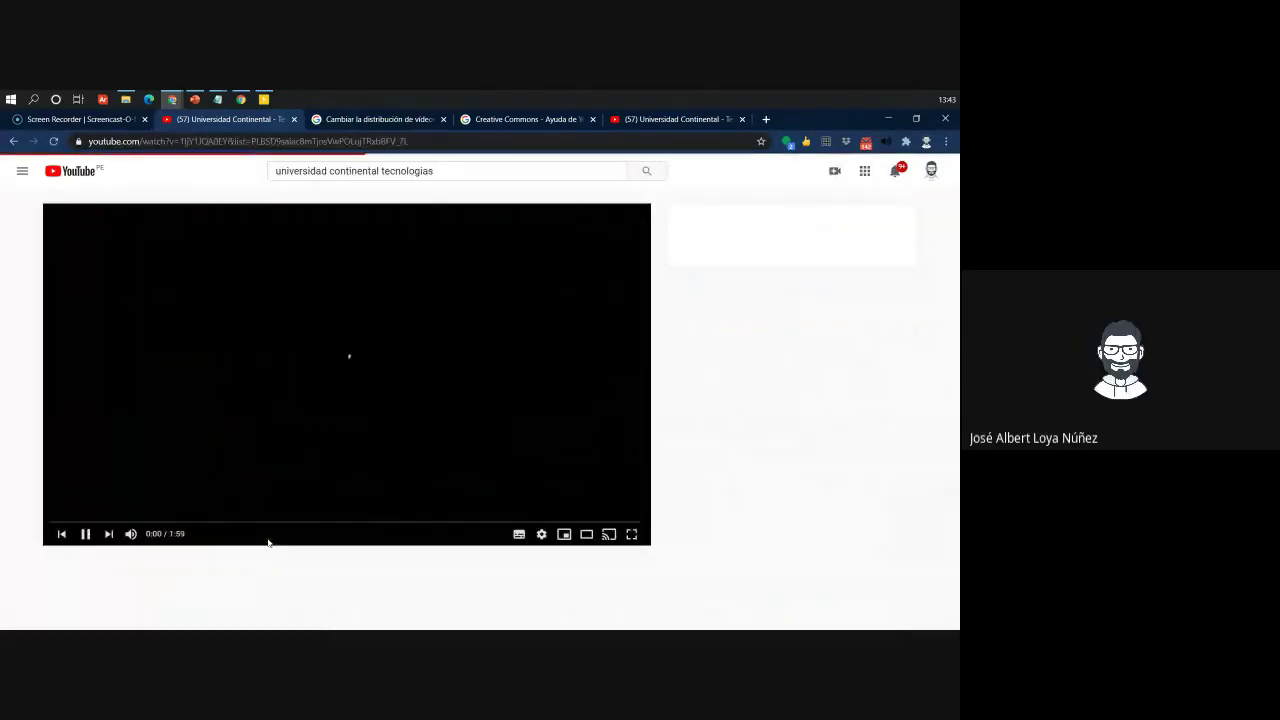
left_click(80, 534)
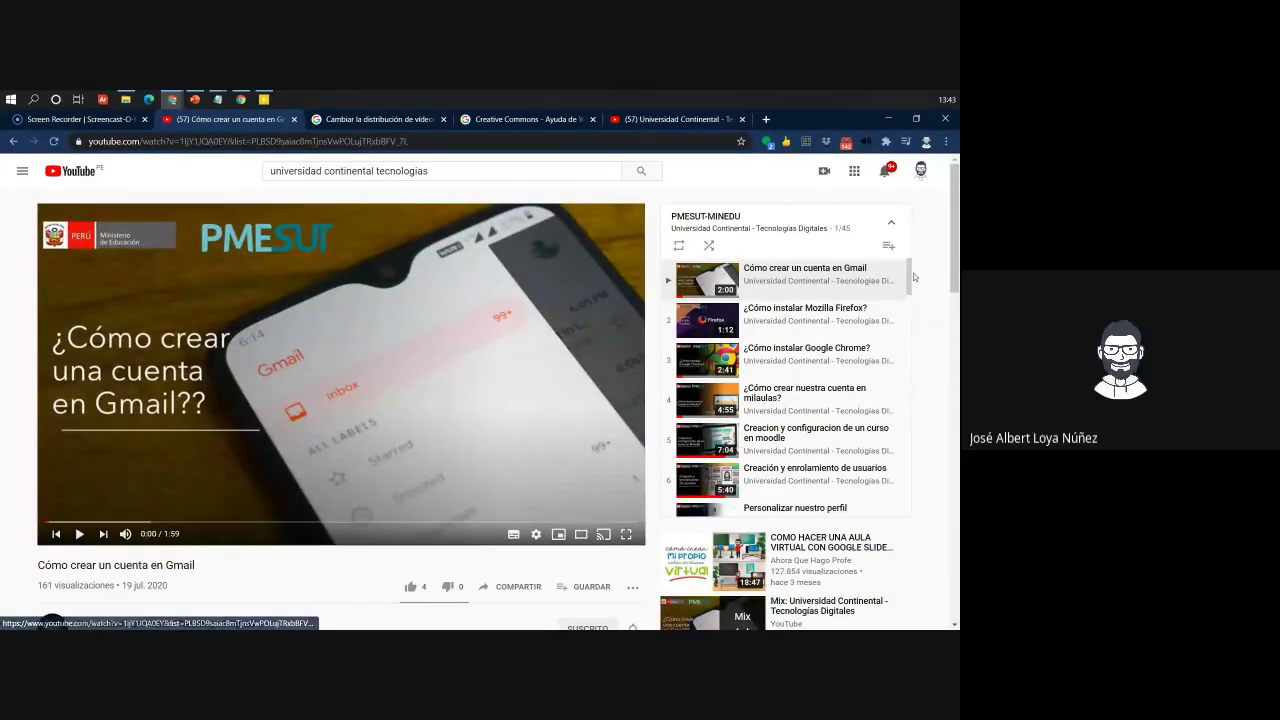
Look through the PMESUT-MINEDU playlist from its first video to the final Reforzamiento Herramienta Canva entries
mouse_move(910, 276)
left_mouse_down()
mouse_move(912, 326)
mouse_move(912, 274)
left_mouse_up()
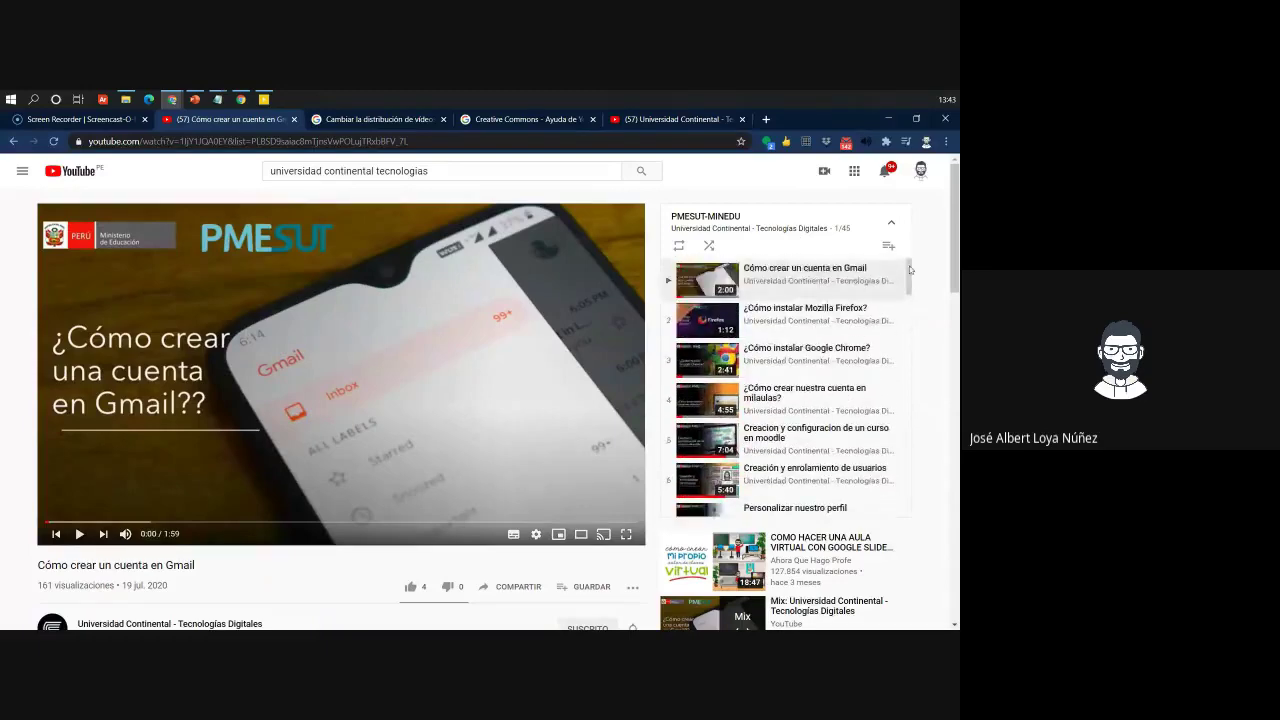
scroll(758, 368, "down", 2)
scroll(758, 368, "down", 6)
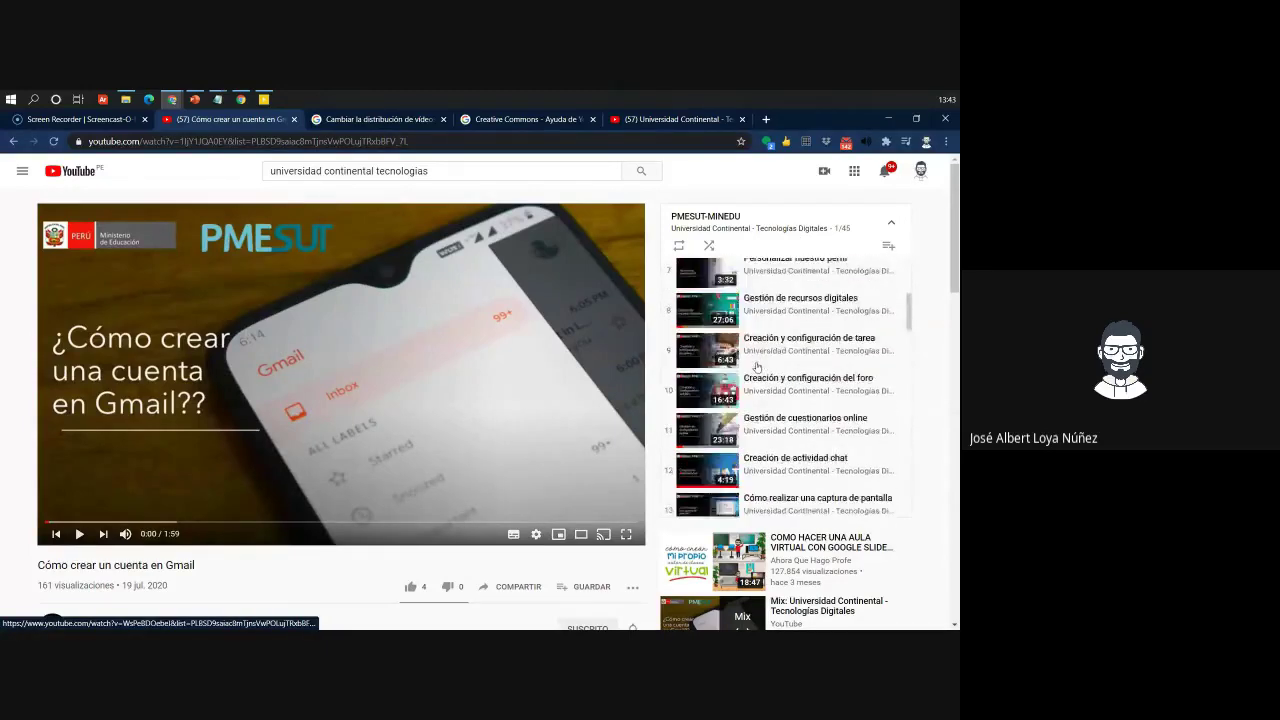
scroll(757, 368, "down", 3)
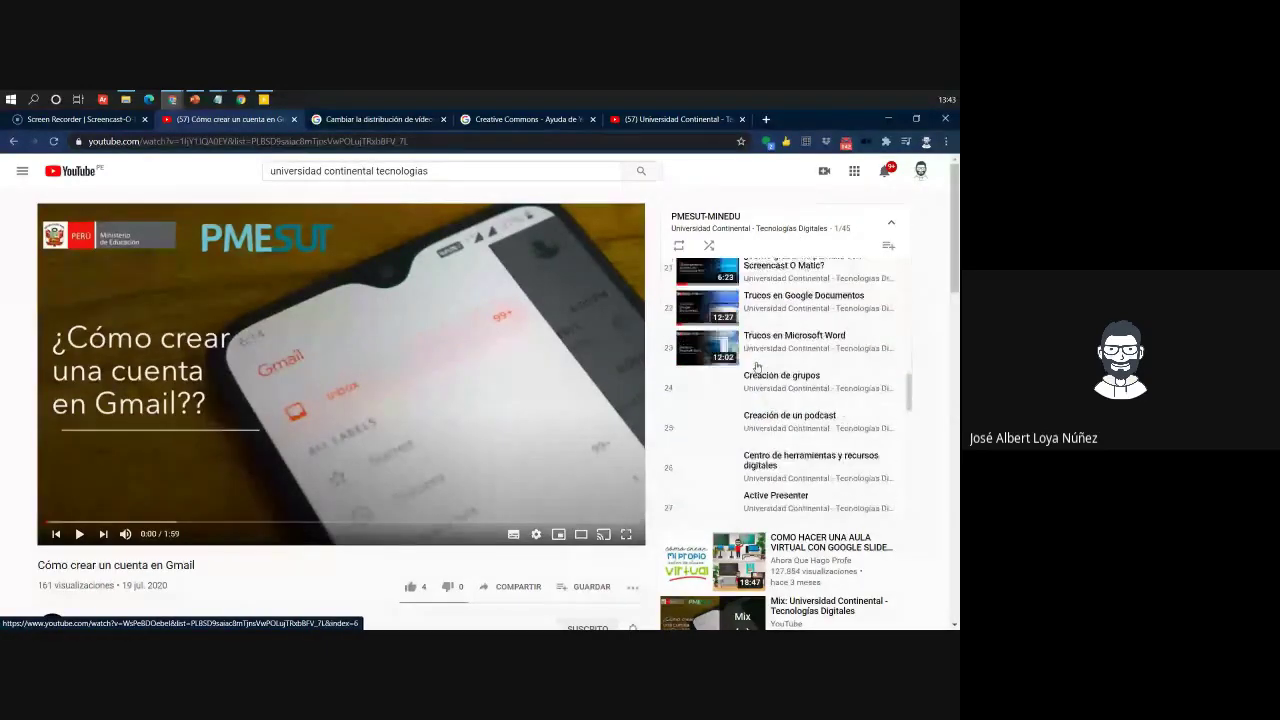
scroll(759, 395, "down", 2)
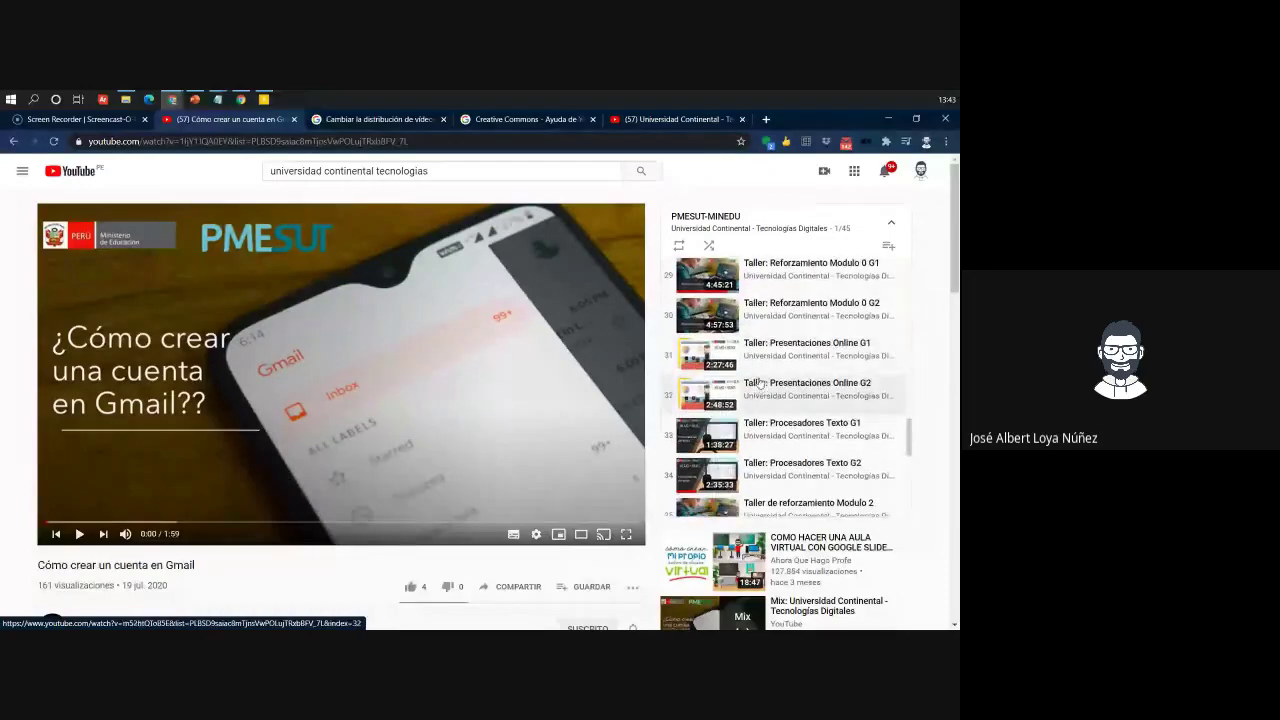
scroll(770, 365, "up", 1)
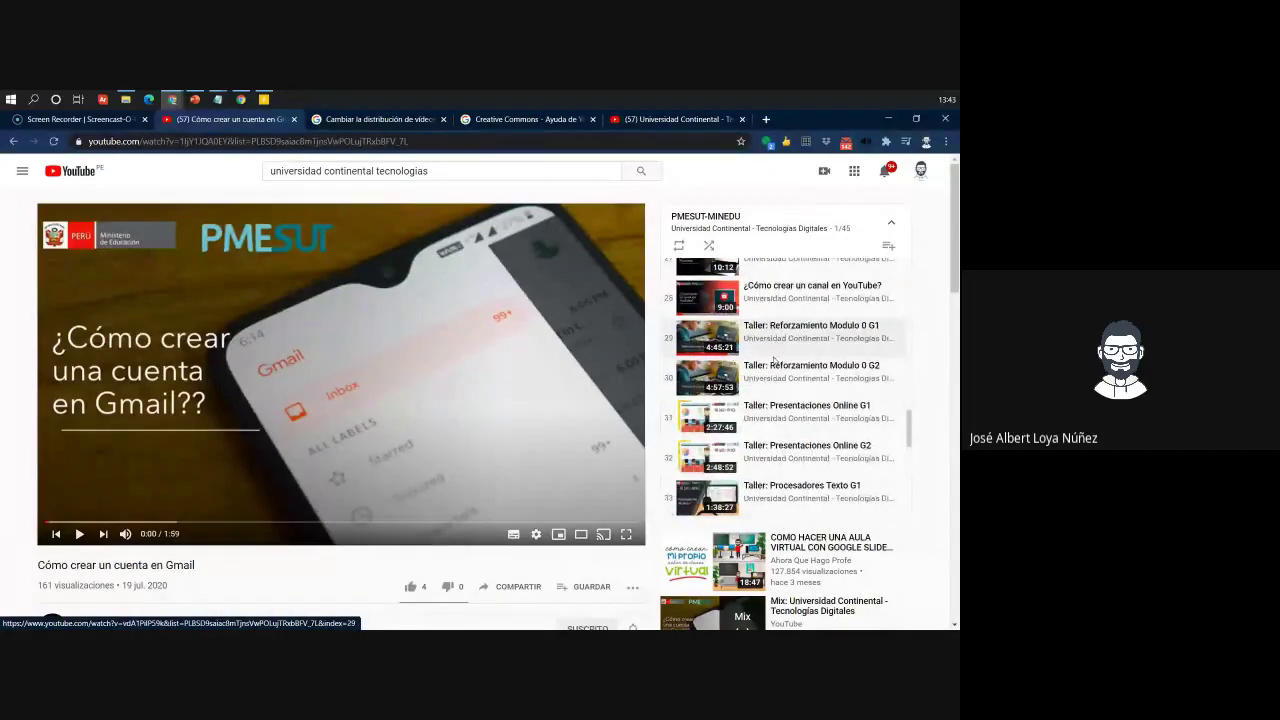
scroll(777, 346, "down", 3)
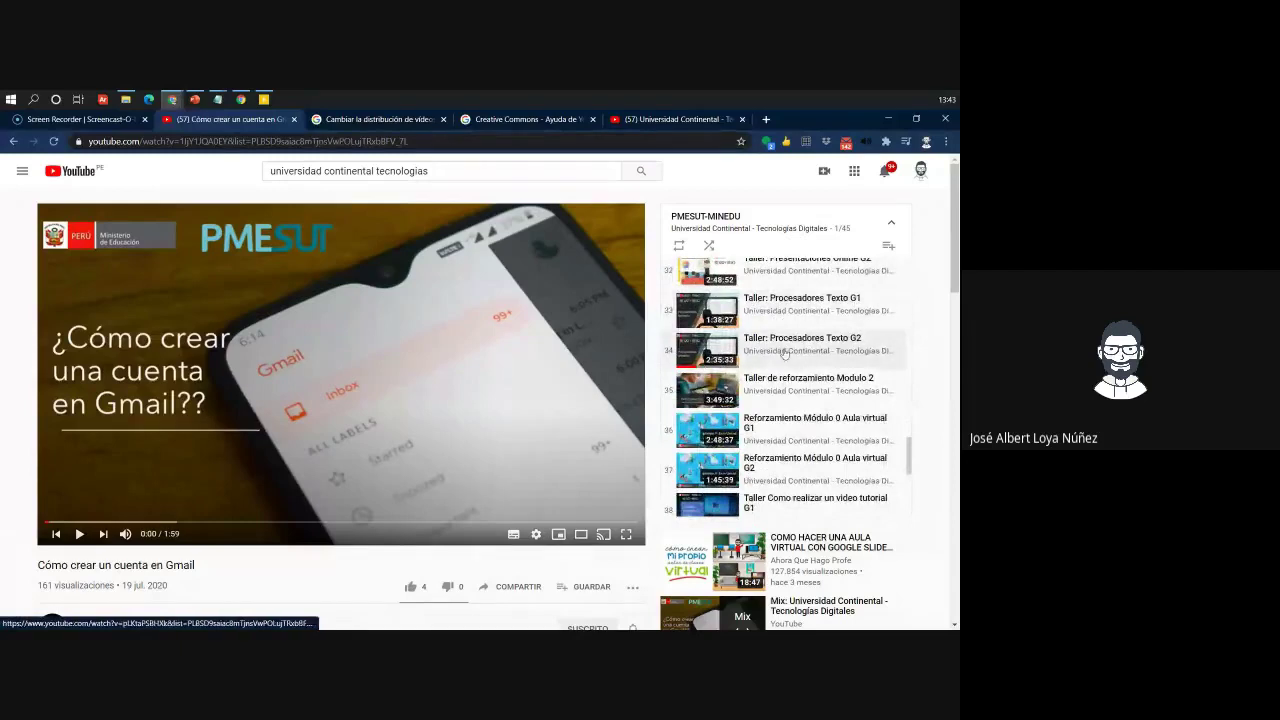
scroll(785, 330, "down", 4)
scroll(785, 353, "down", 1)
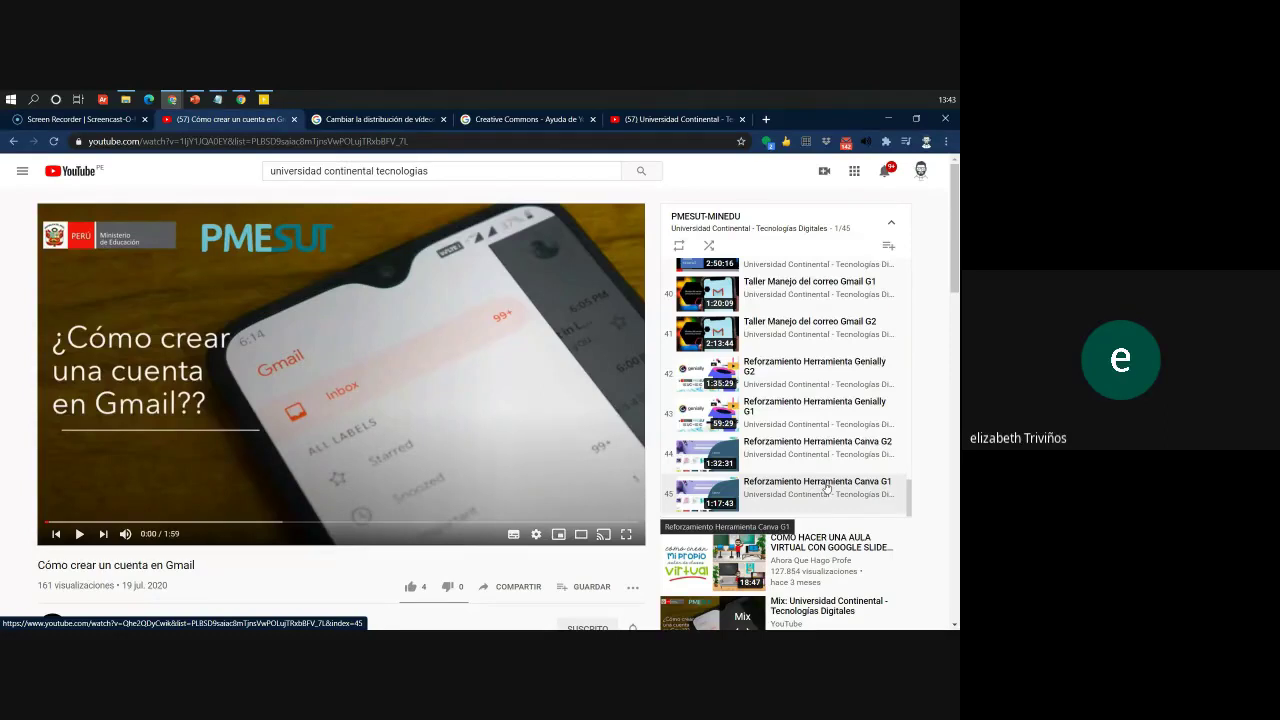
Select the PMESUT-MINEDU playlist's web address for sharing and switch away from the browser window
left_click(440, 140)
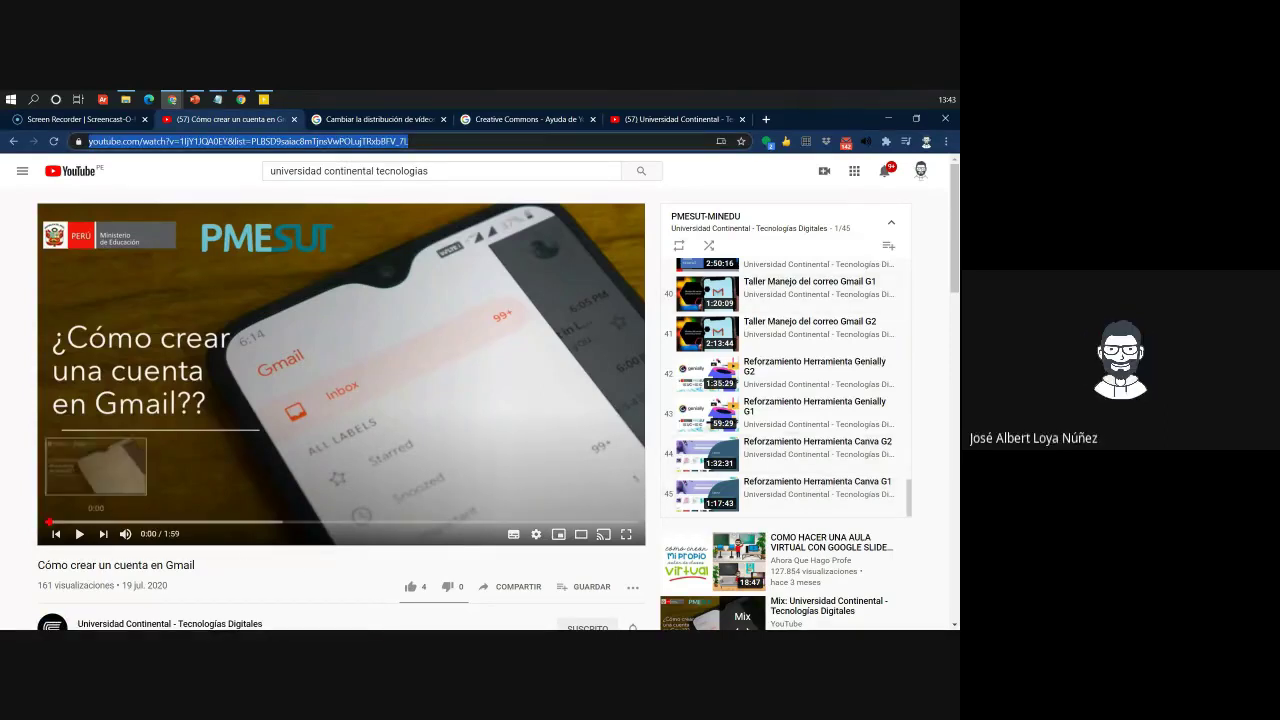
key("alt+Tab")
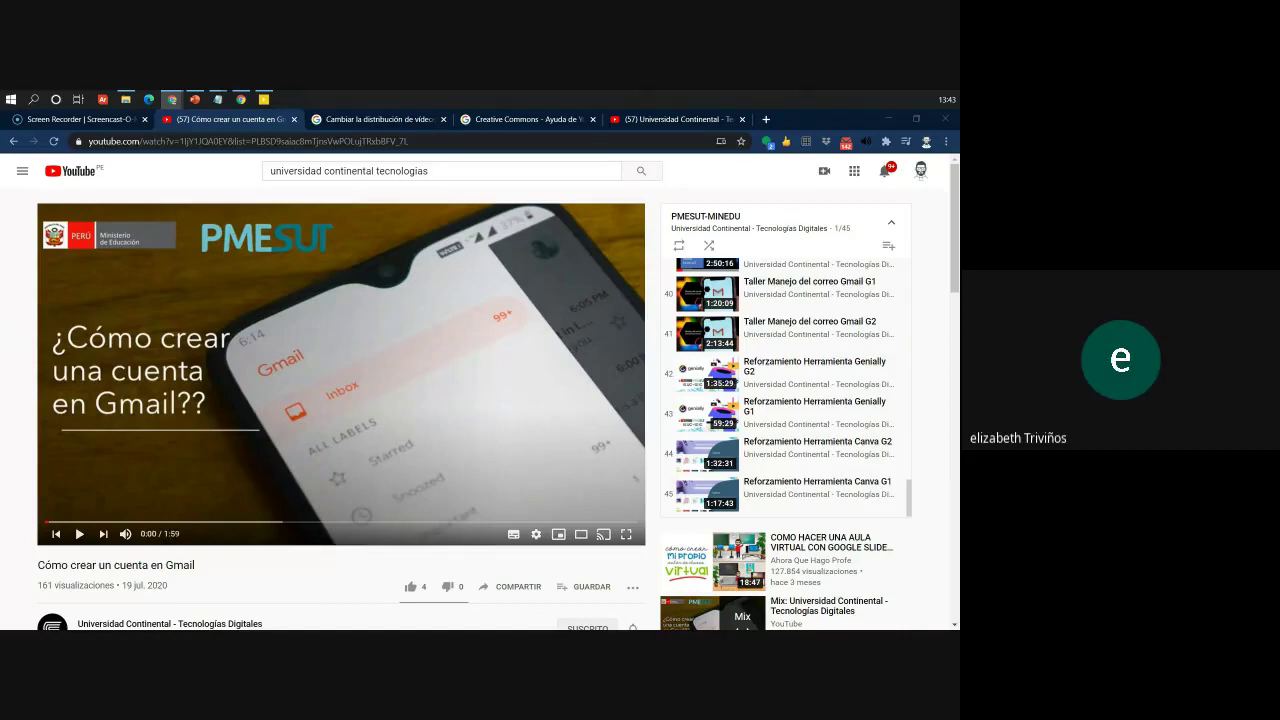